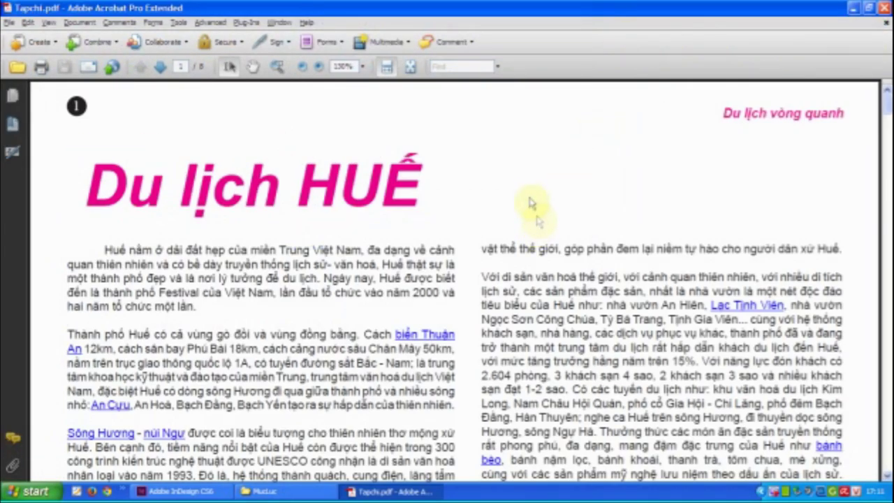
Look through the Tapchi.pdf sample magazine from its first page to the Mục Lục page, and close it
key("ctrl+1")
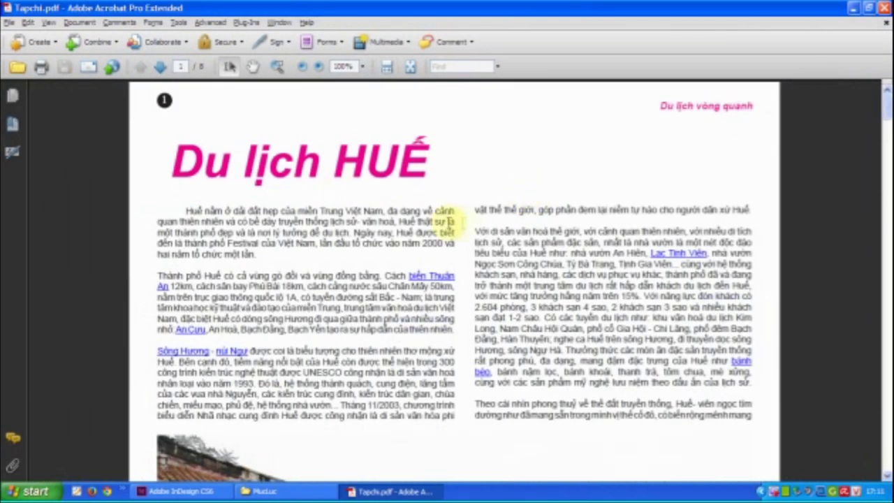
key("ctrl+minus")
scroll(464, 223, "down", 15)
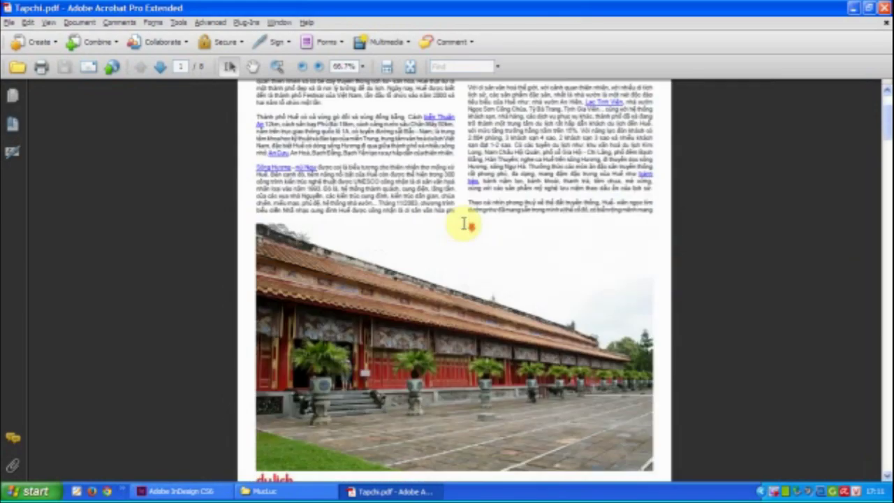
scroll(466, 224, "down", 10)
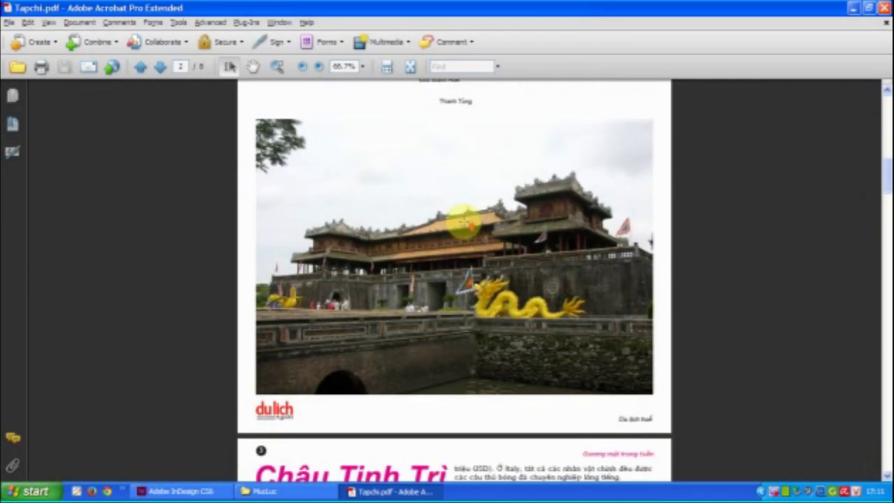
scroll(467, 222, "down", 3)
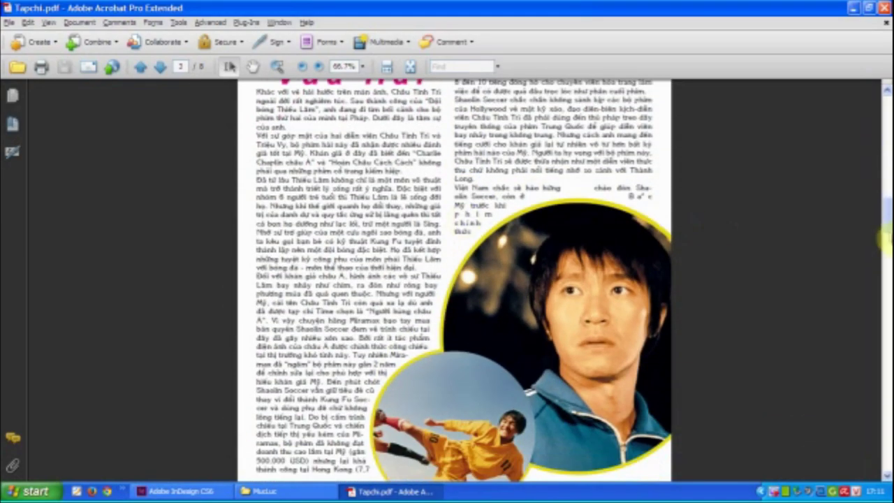
left_click_drag(888, 209, 870, 450)
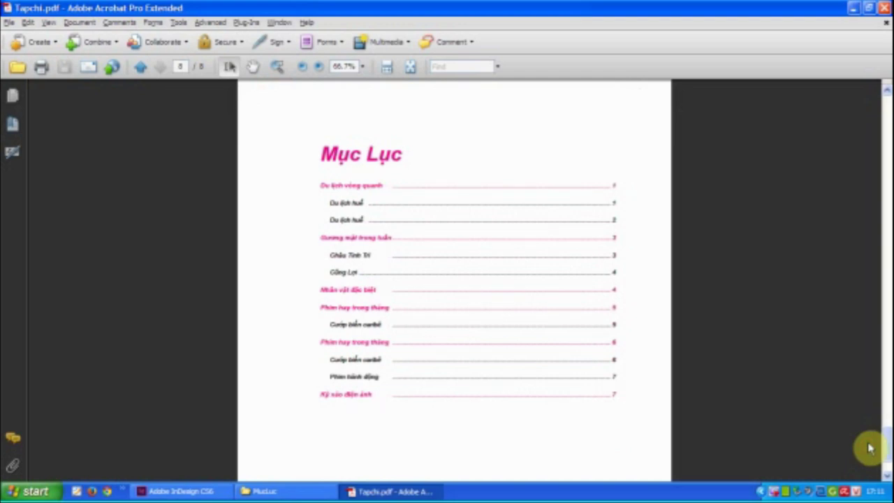
left_click(885, 8)
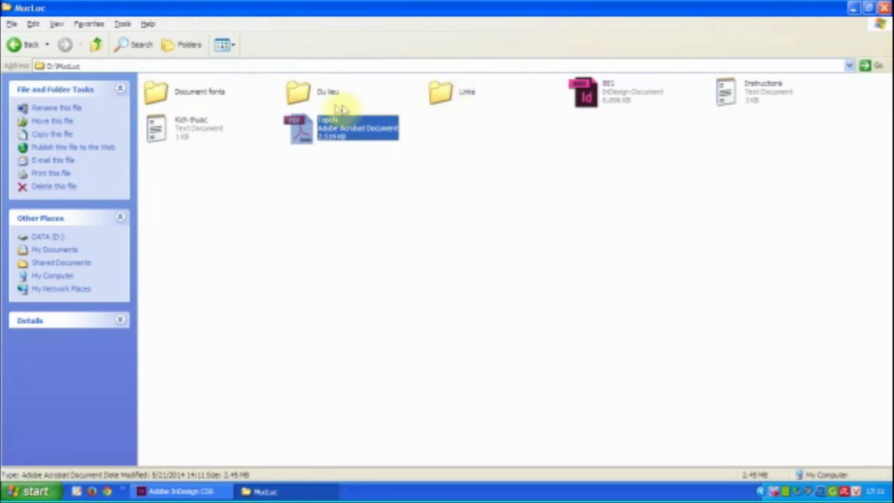
Check the article folders inside the Du lieu folder and return to the MucLuc folder
double_click(320, 98)
left_click_drag(167, 150, 788, 82)
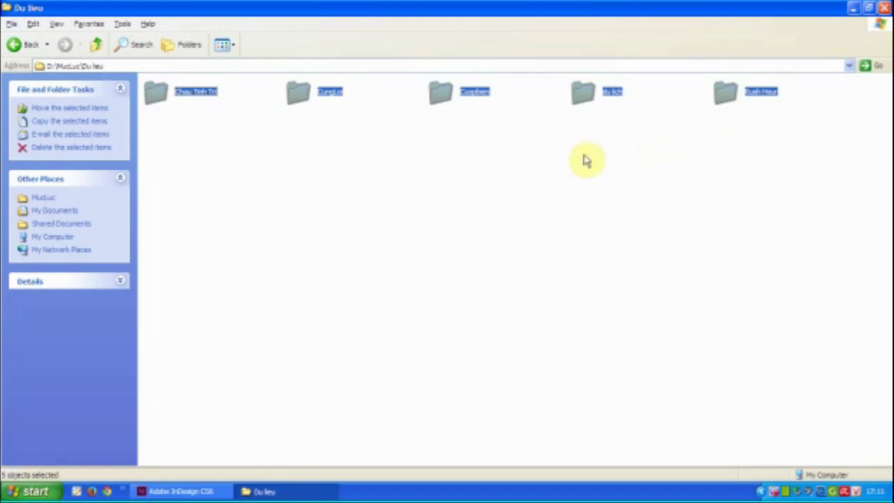
left_click(17, 46)
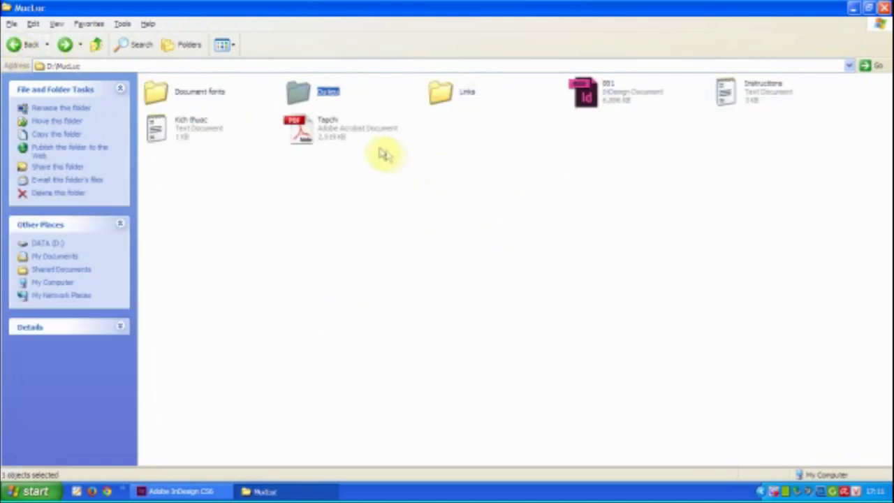
Open the Kich thuoc text file and read the page size and margin distance it specifies
double_click(197, 136)
left_click_drag(213, 133, 155, 133)
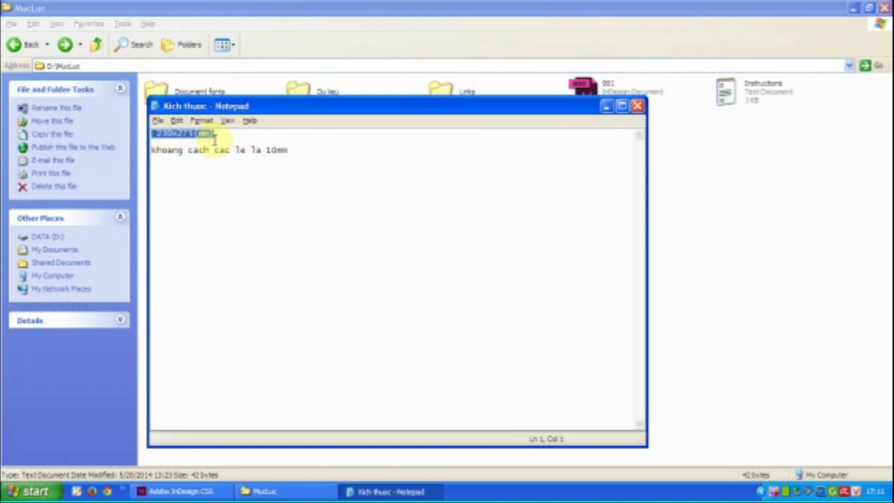
left_click(268, 151)
left_click_drag(284, 149, 309, 150)
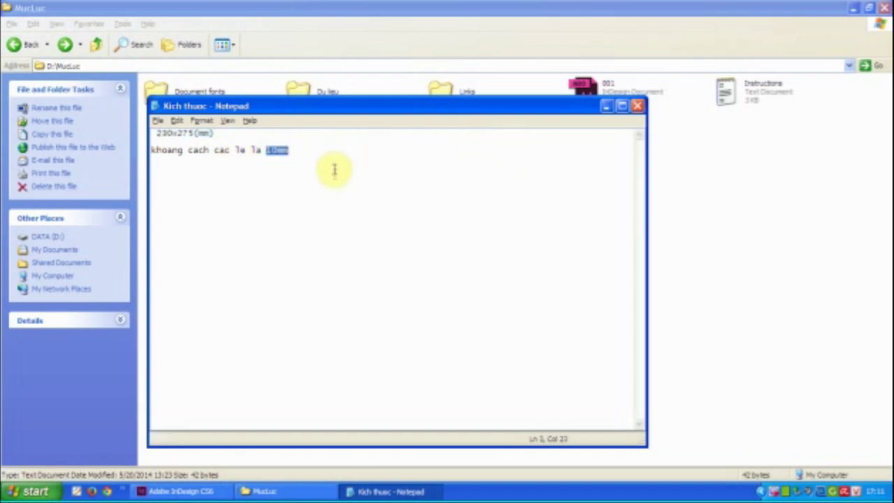
Switch to InDesign and set both the horizontal and vertical ruler units to Millimeters in the preferences
left_click(200, 491)
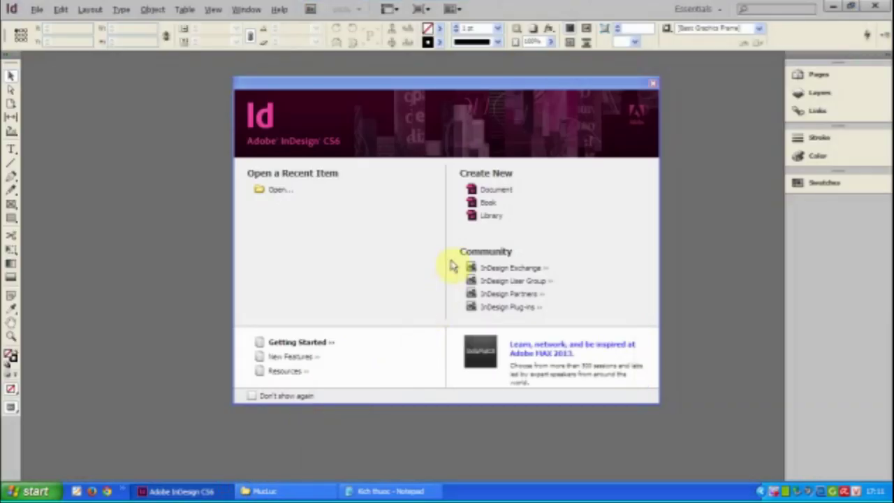
key("ctrl+k")
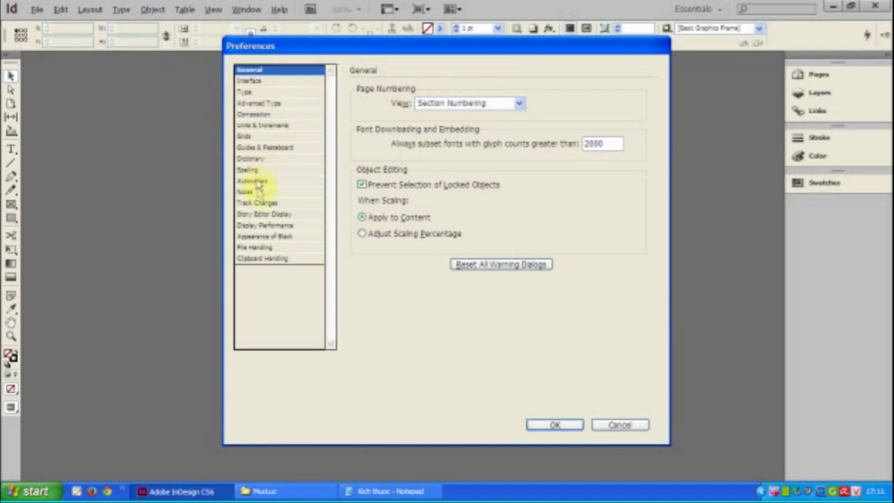
left_click(256, 126)
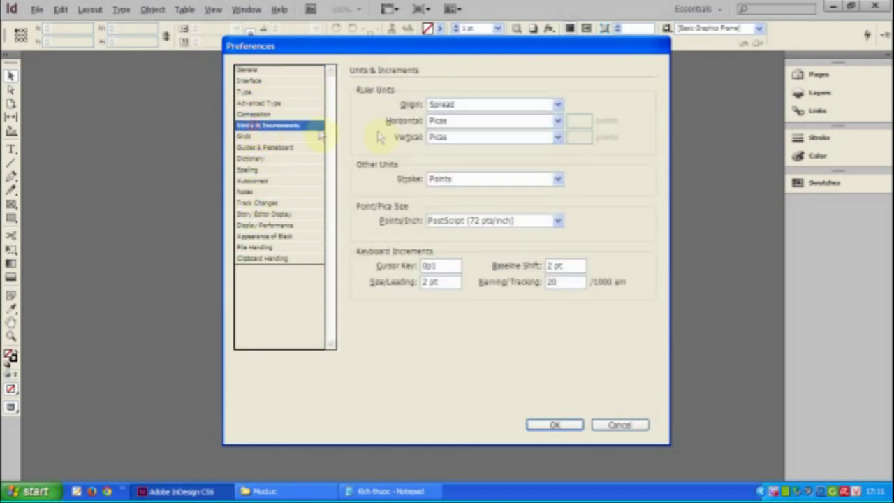
left_click(455, 122)
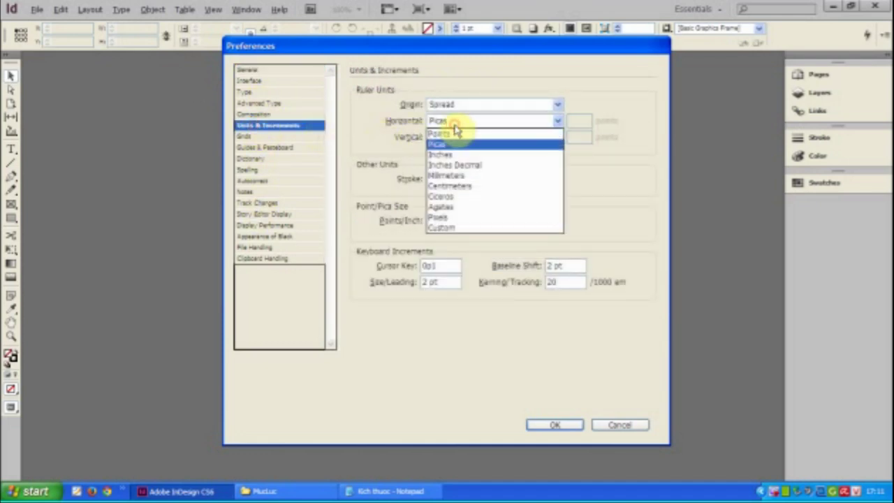
left_click(448, 178)
left_click(455, 139)
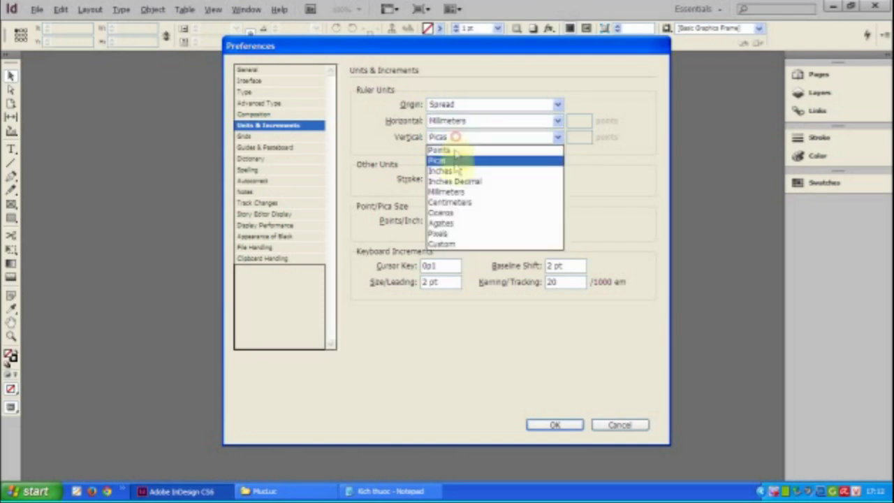
left_click(453, 191)
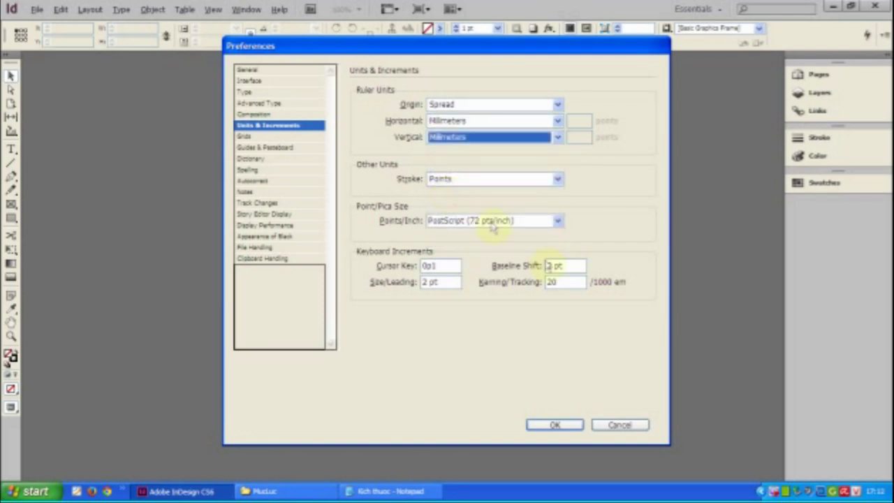
left_click(554, 426)
Set up a new document with 6 pages, 230 mm wide and 275 mm high, checking the size in the Kich thuoc notes
left_click(502, 192)
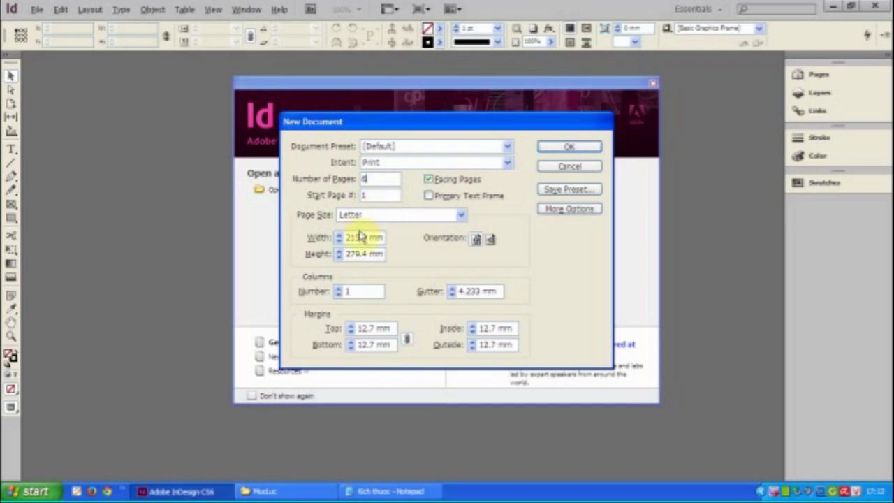
left_click(337, 236)
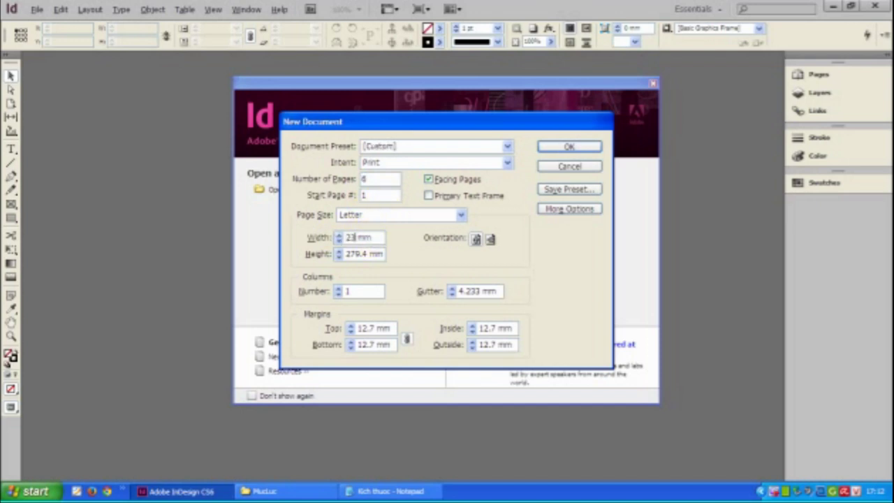
left_click(377, 491)
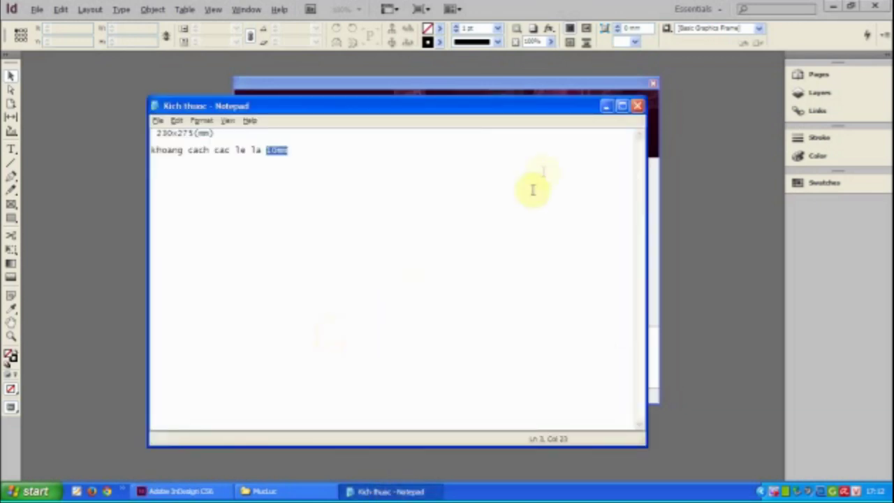
left_click(533, 88)
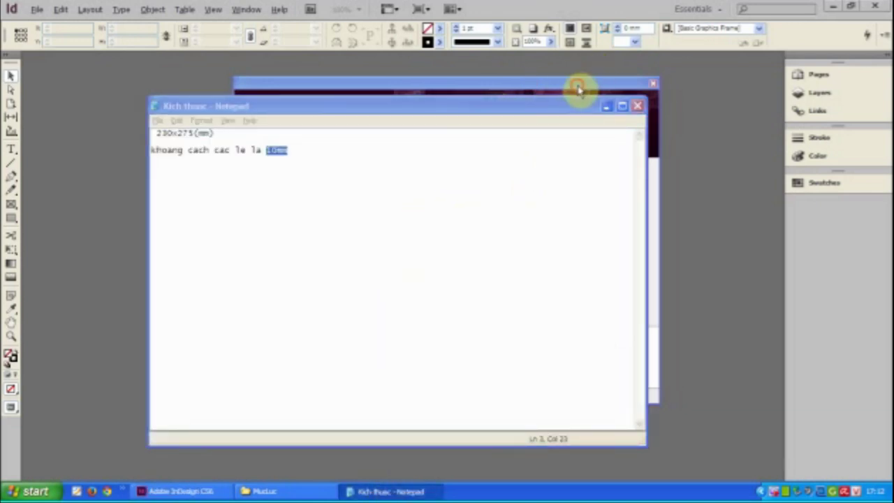
left_click(603, 107)
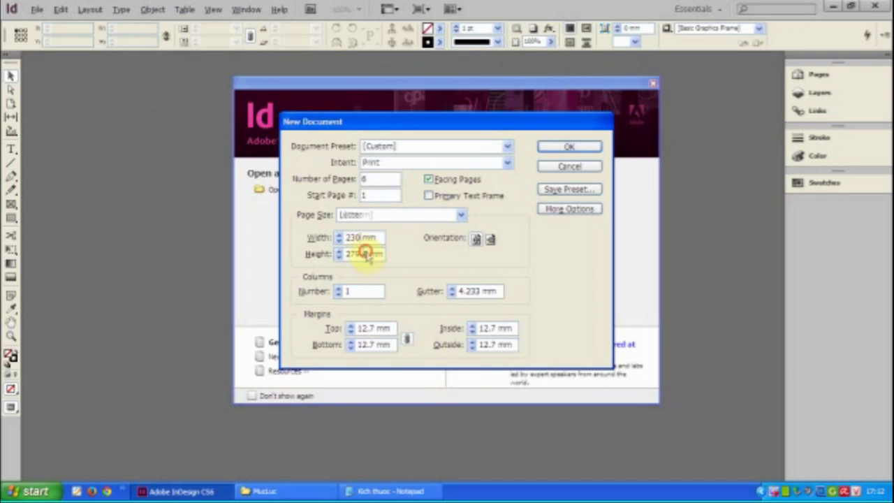
left_click_drag(364, 254, 336, 256)
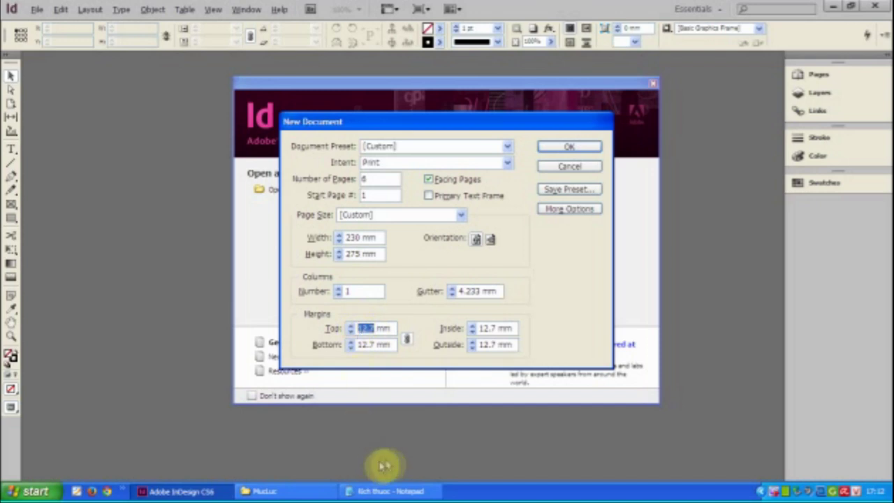
Set all four margins to 10 mm, create the document and look over its page spreads
type("10")
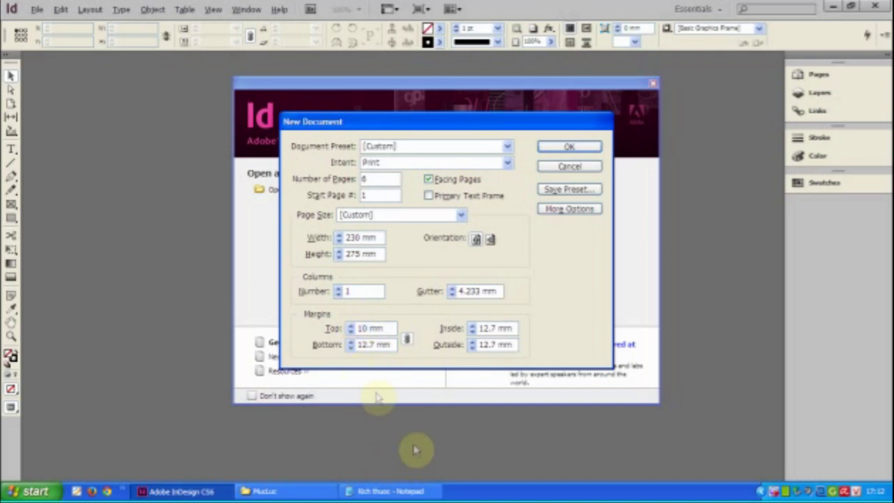
left_click(373, 344)
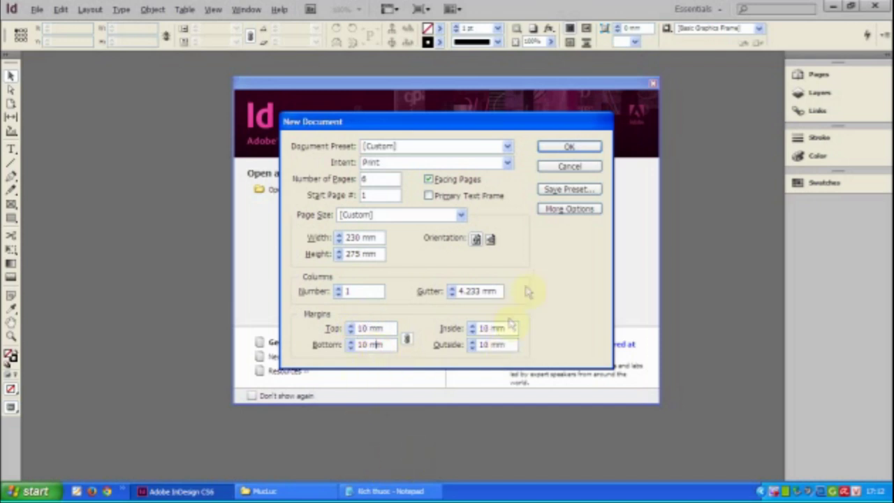
left_click(566, 146)
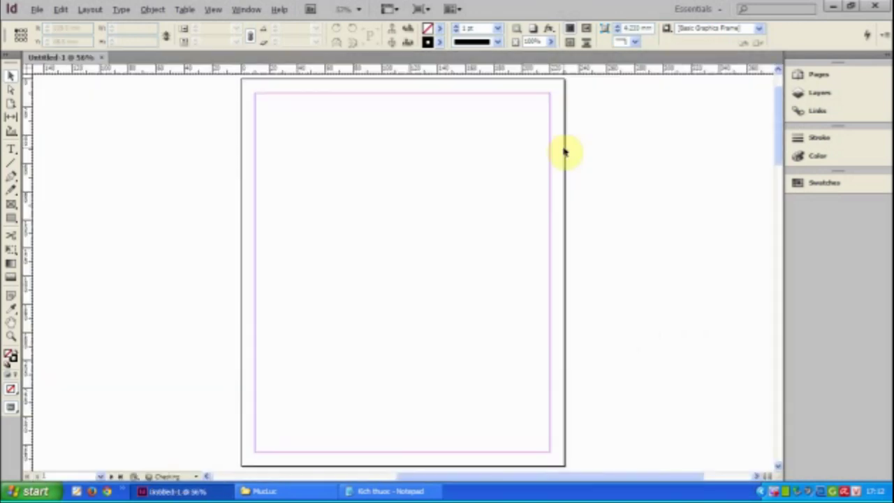
key("ctrl+minus")
key("ctrl+minus")
key("ctrl+minus")
left_click_drag(454, 375, 457, 338)
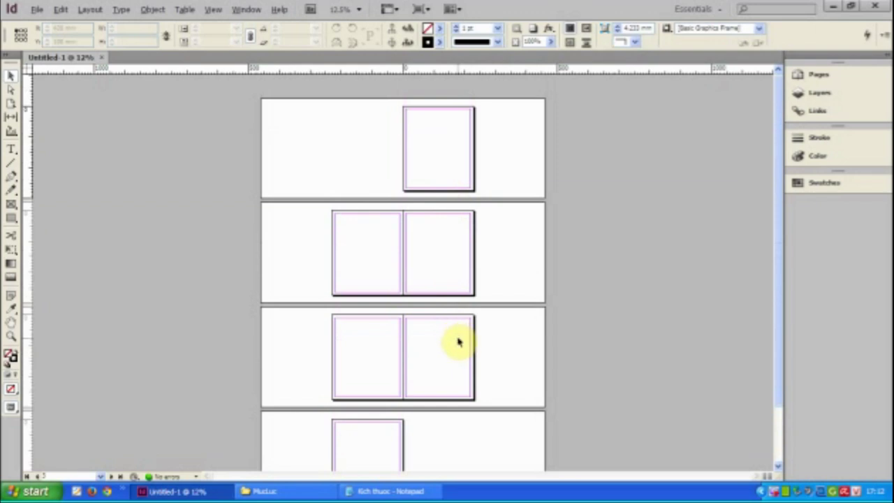
key("ctrl+equal")
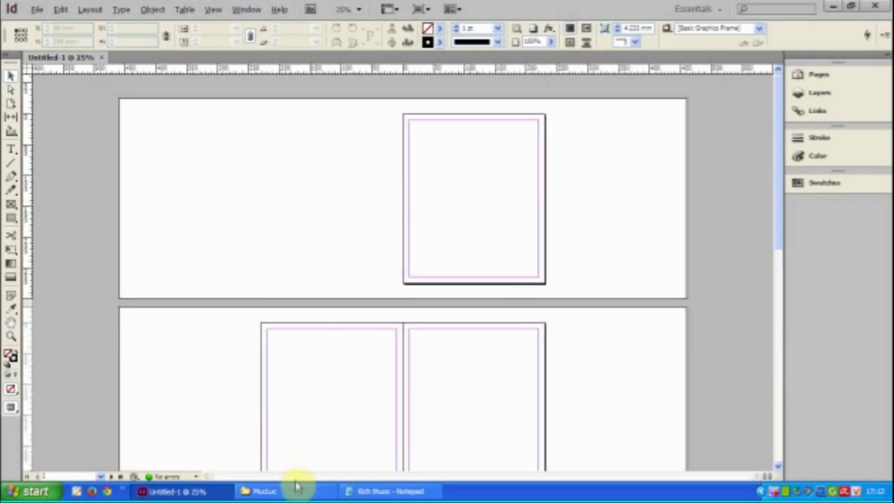
Reopen Tapchi.pdf from the MucLuc folder and examine the page numbers, section headers, logo and footer text on its first pages
left_click(296, 487)
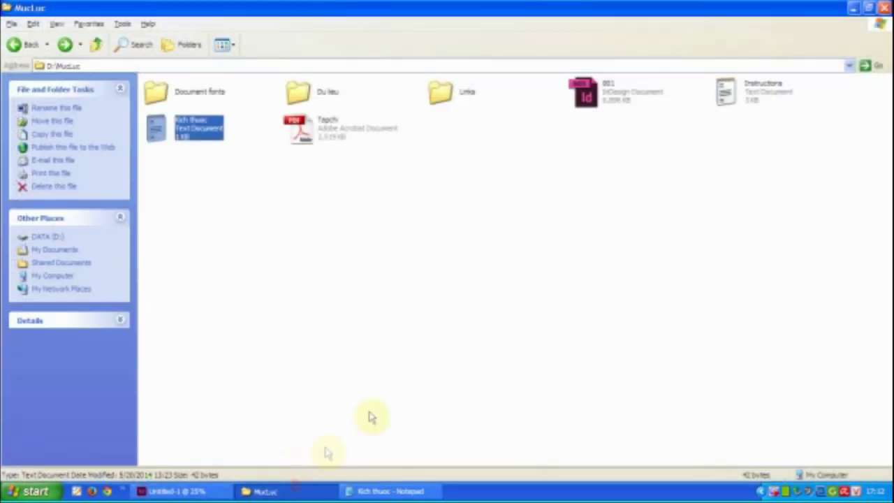
double_click(360, 139)
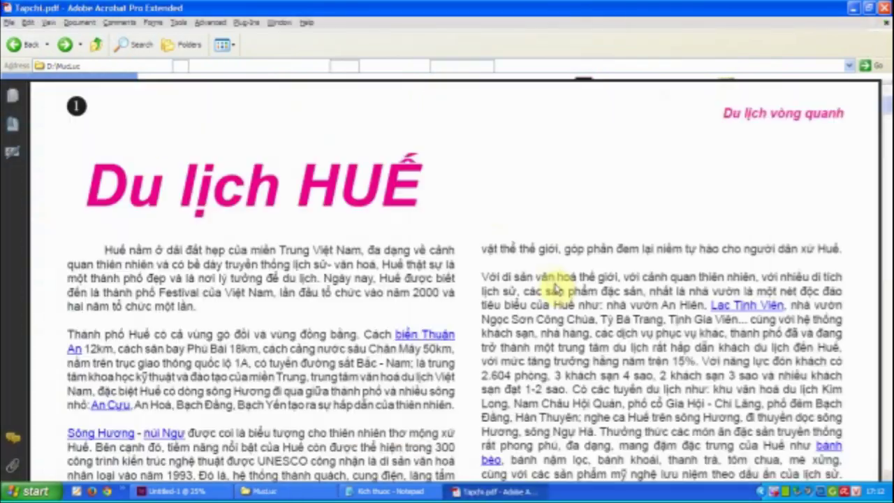
scroll(557, 286, "down", 1, "ctrl")
scroll(559, 283, "down", 5)
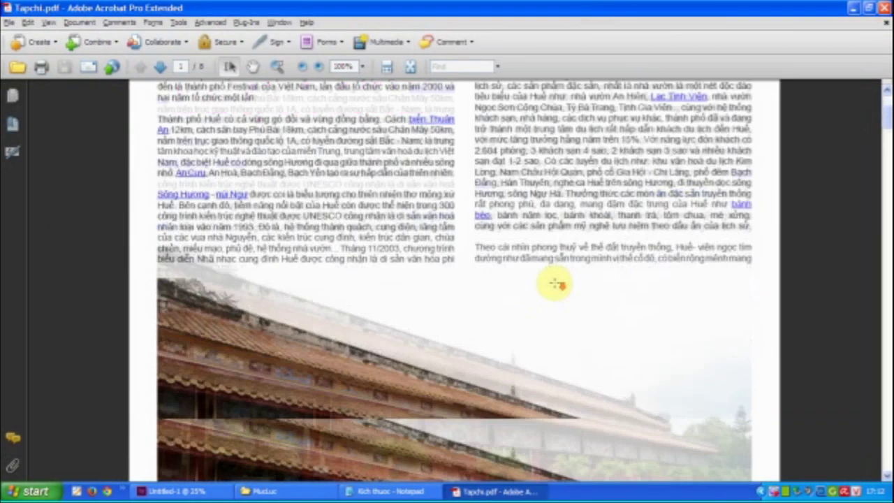
scroll(557, 283, "down", 1, "ctrl")
scroll(554, 282, "down", 2)
scroll(556, 282, "down", 4)
scroll(556, 282, "up", 2)
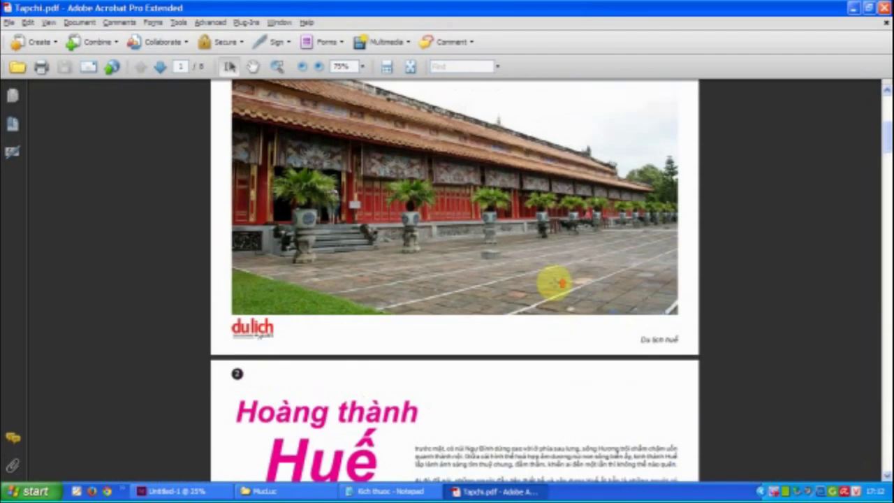
scroll(557, 283, "down", 3)
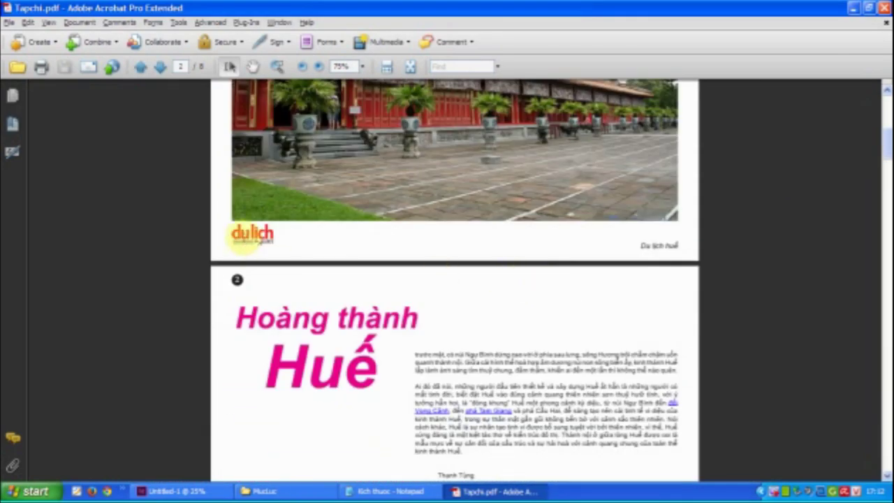
scroll(244, 252, "down", 2)
scroll(252, 251, "up", 10)
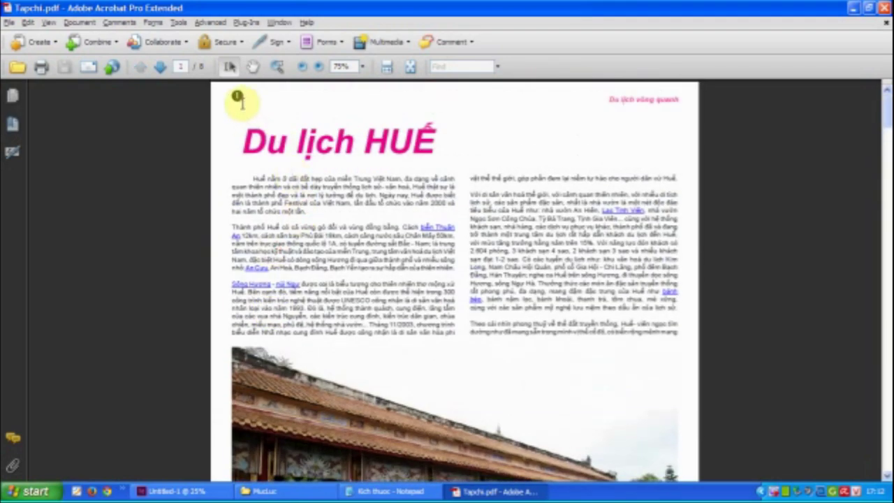
scroll(349, 256, "down", 10)
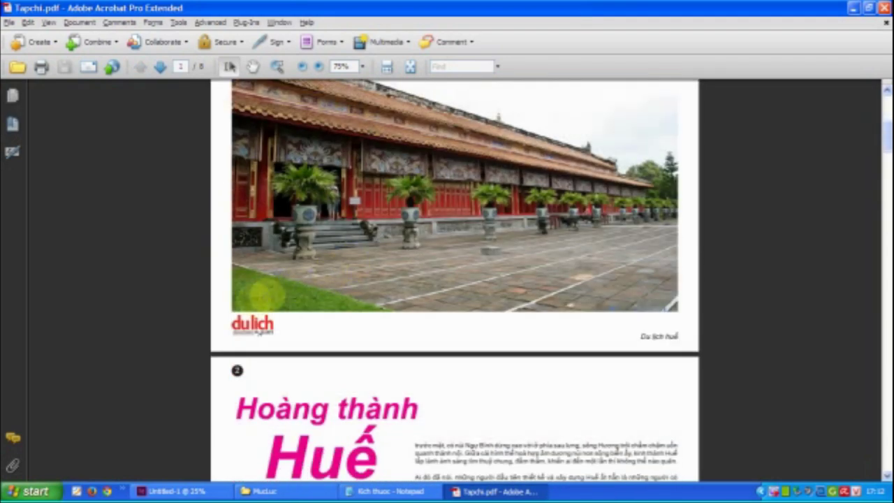
scroll(255, 329, "down", 12)
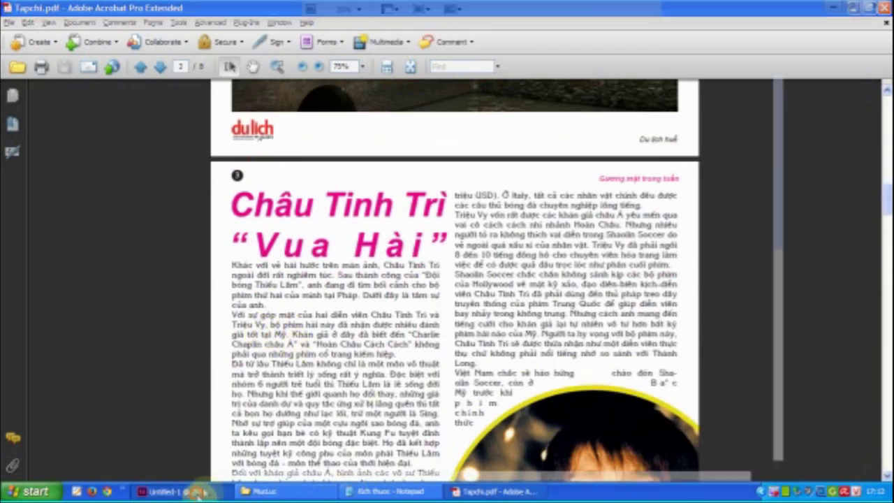
Switch to InDesign and open the A-Master spread for editing
left_click(192, 491)
left_click(818, 74)
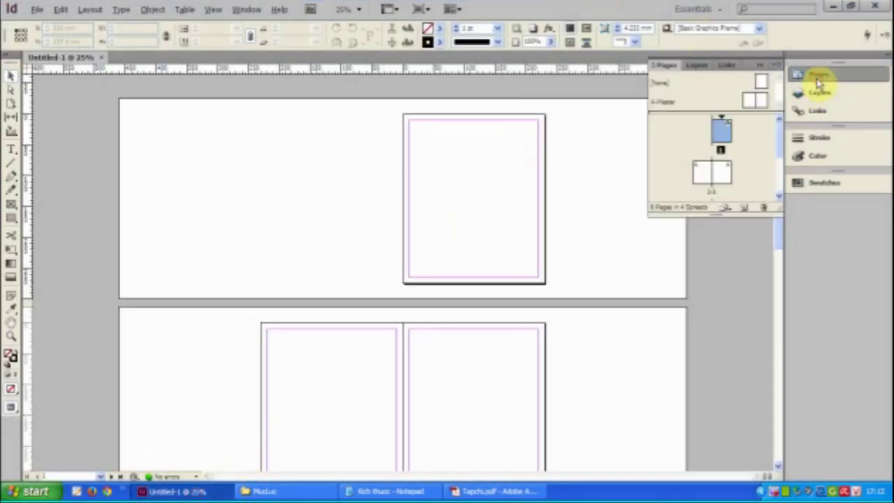
double_click(753, 103)
key("ctrl+=")
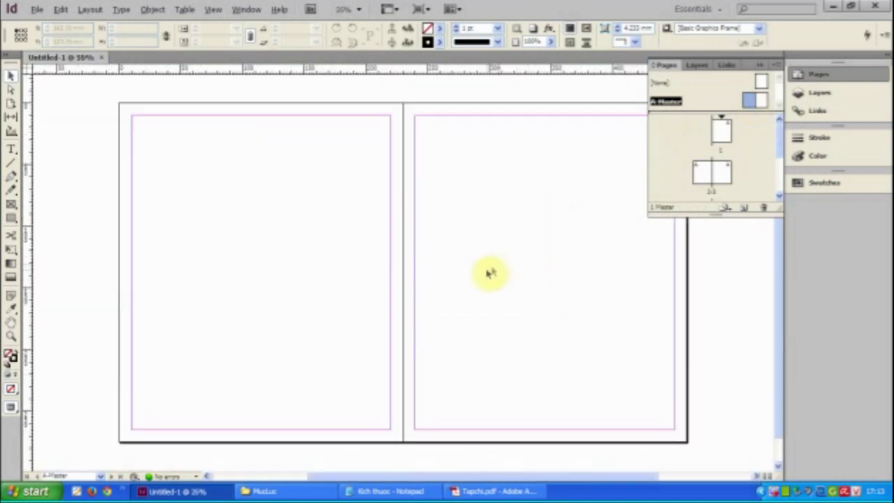
key("ctrl+=")
left_click_drag(393, 383, 484, 217)
left_click_drag(368, 295, 440, 259)
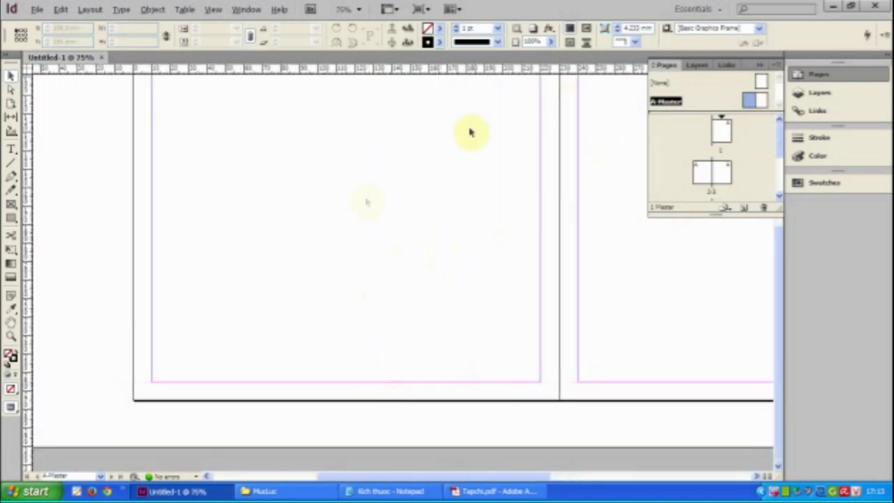
left_click_drag(380, 161, 366, 359)
left_click_drag(368, 182, 356, 251)
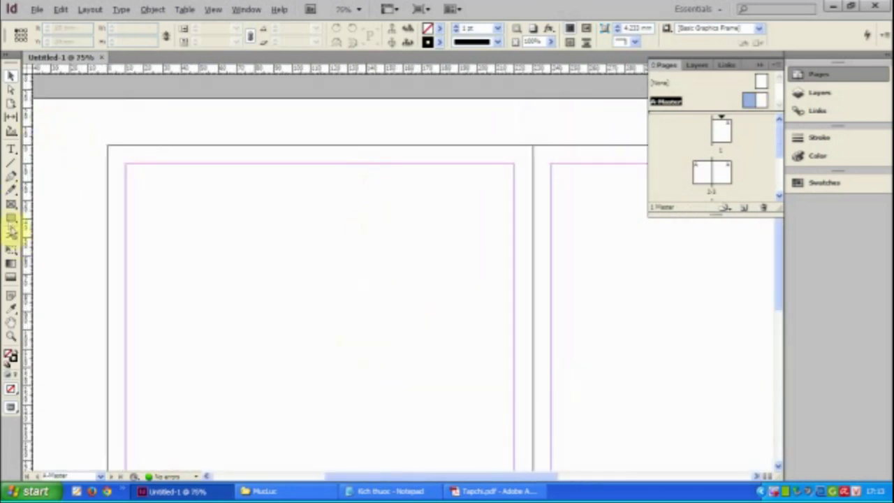
Draw a circle about 6 mm wide above the upper-left margin corner of the left master page and fill it black
left_click(8, 55)
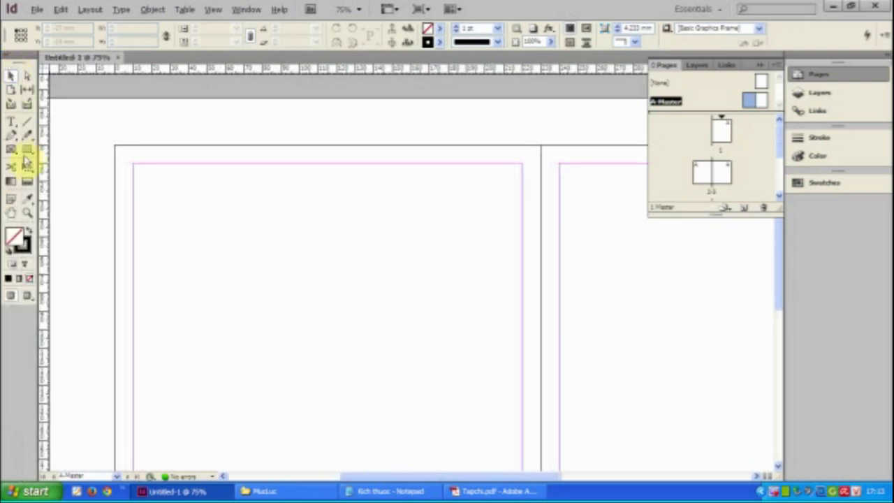
left_click_drag(26, 155, 64, 168)
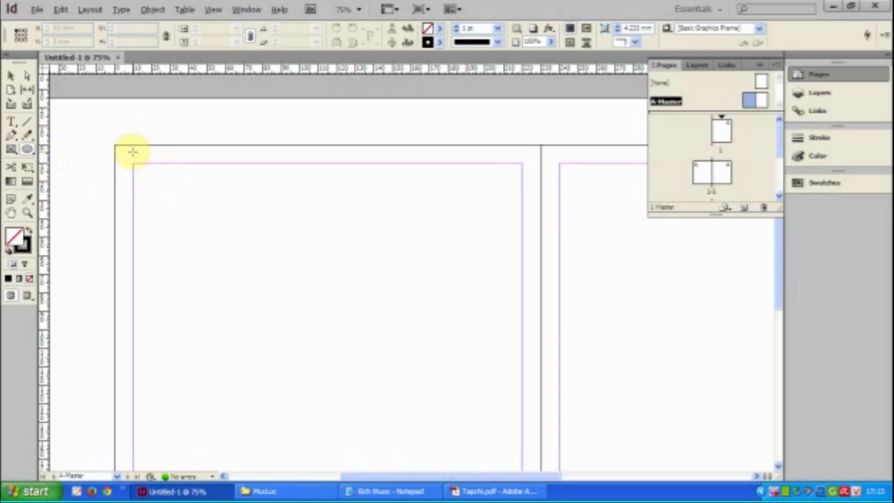
left_click_drag(180, 363, 199, 86)
left_click_drag(174, 363, 174, 337)
scroll(432, 263, "up", 10)
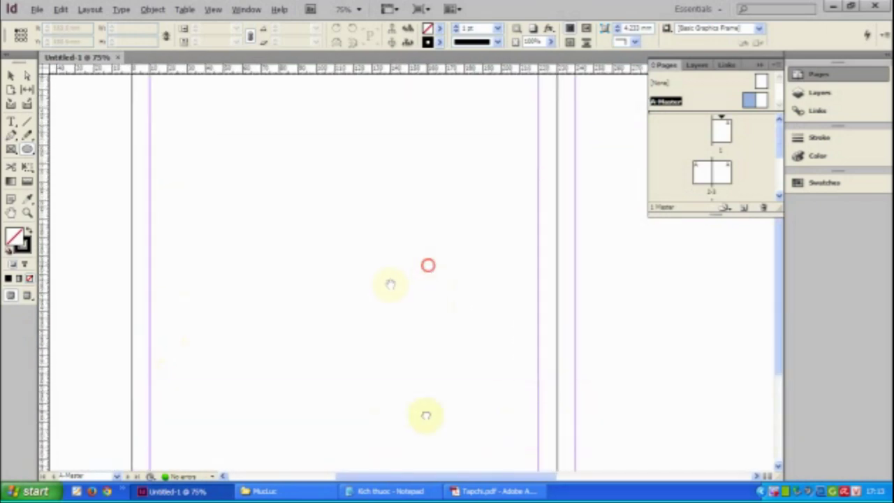
left_click_drag(148, 149, 171, 160)
left_click(10, 75)
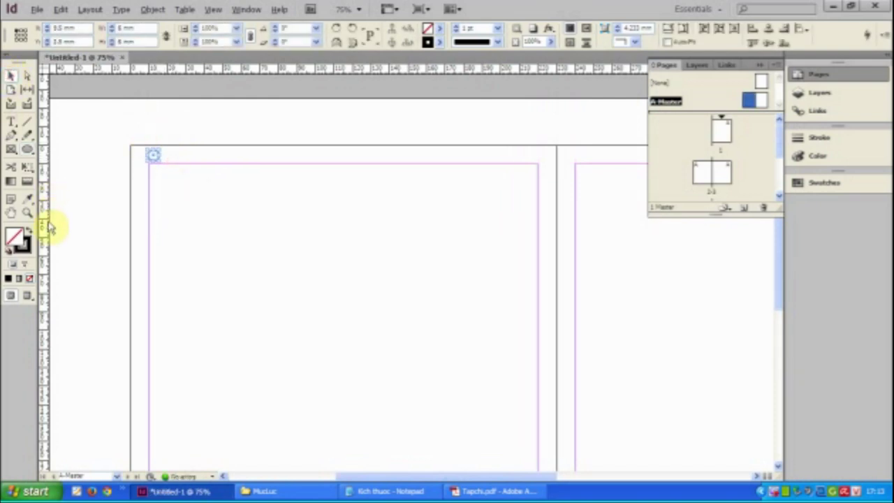
key("shift+x")
left_click(261, 142)
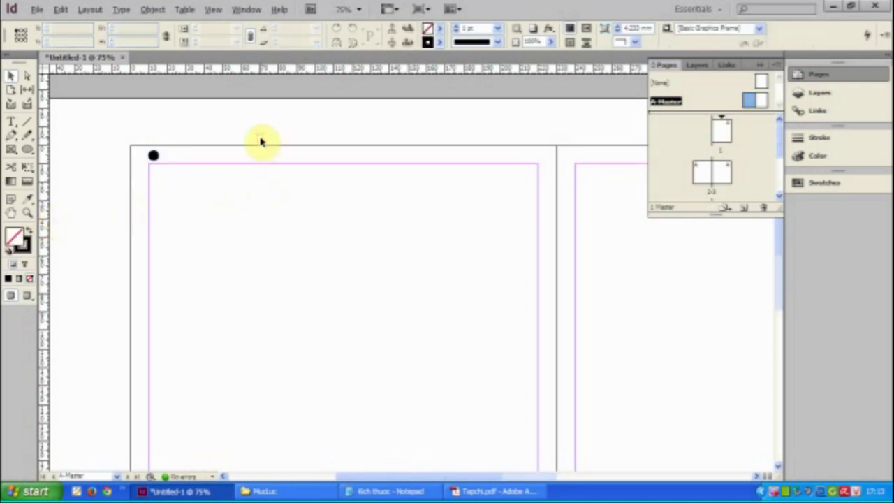
Draw a text frame about 30 mm by 4 mm beside the black circle and insert a Current Page Number marker
key("ctrl+=")
key("ctrl+=")
left_click_drag(130, 132, 320, 271)
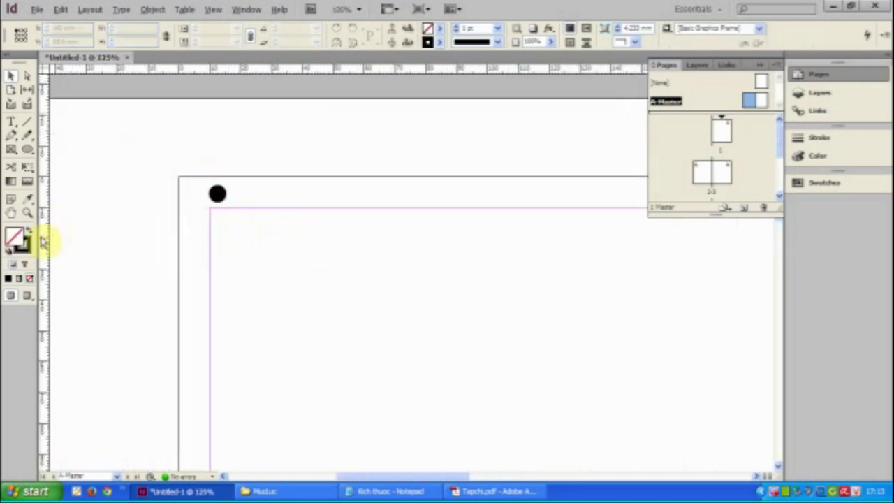
key("ctrl+equal")
key("ctrl+equal")
scroll(210, 217, "up", 2)
scroll(210, 216, "left", 2)
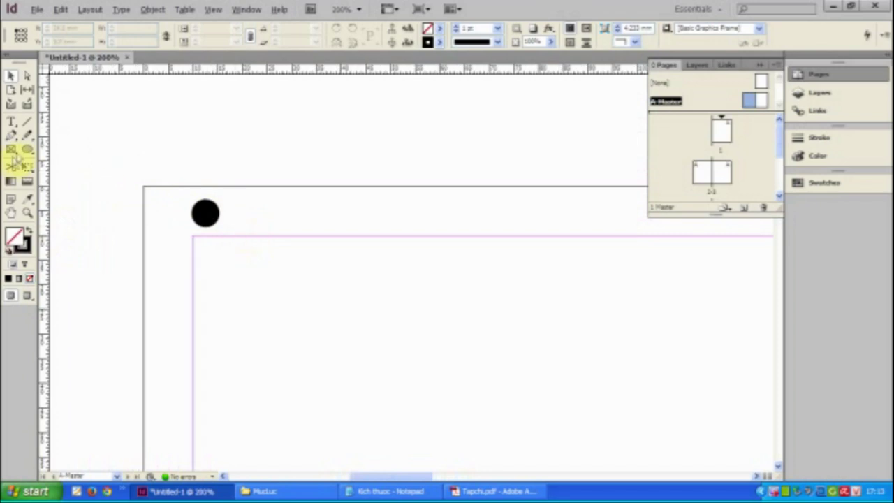
left_click(11, 121)
left_click_drag(257, 203, 401, 215)
left_click(122, 10)
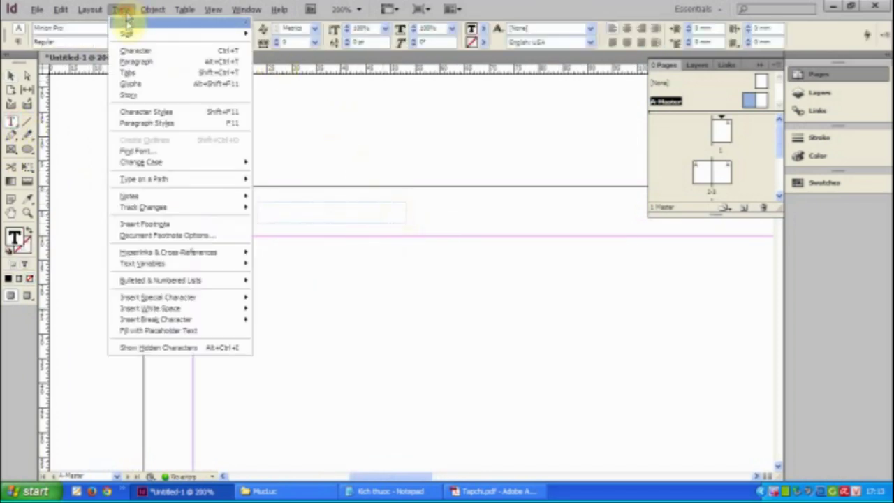
mouse_move(155, 297)
mouse_move(278, 308)
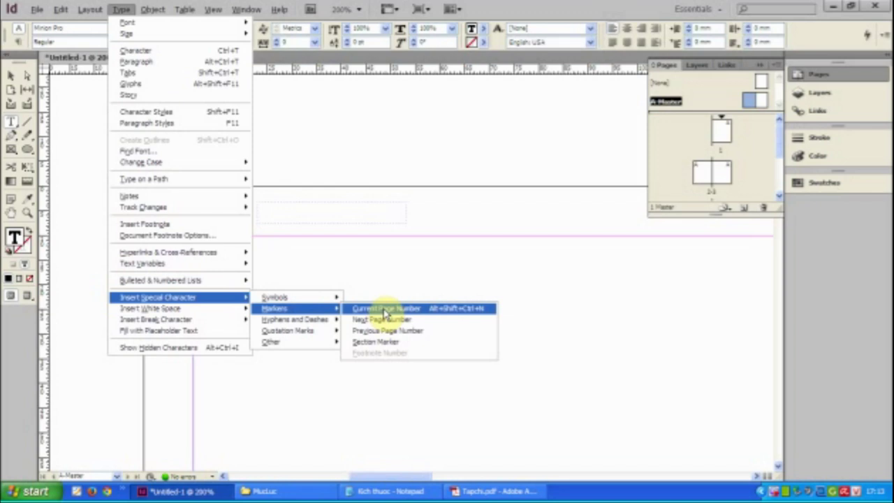
left_click(383, 308)
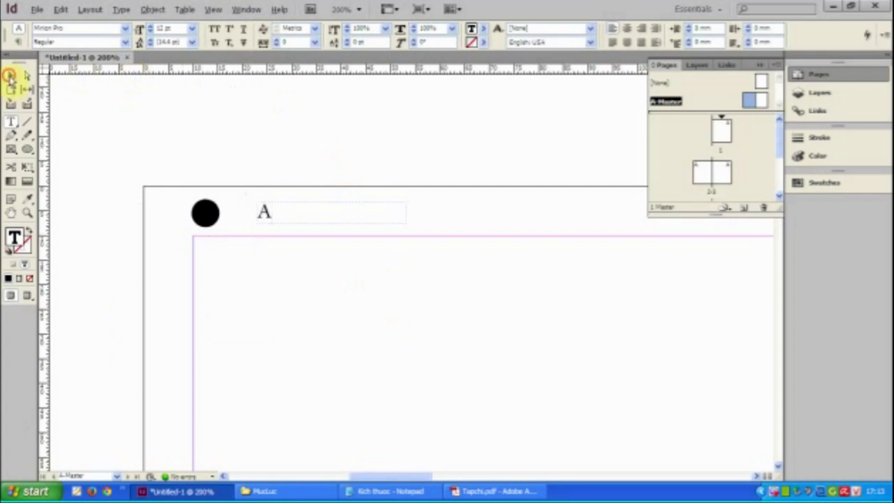
Set the page number marker's font to Arial at 10 pt
left_click(10, 75)
double_click(286, 212)
left_click_drag(286, 211, 260, 212)
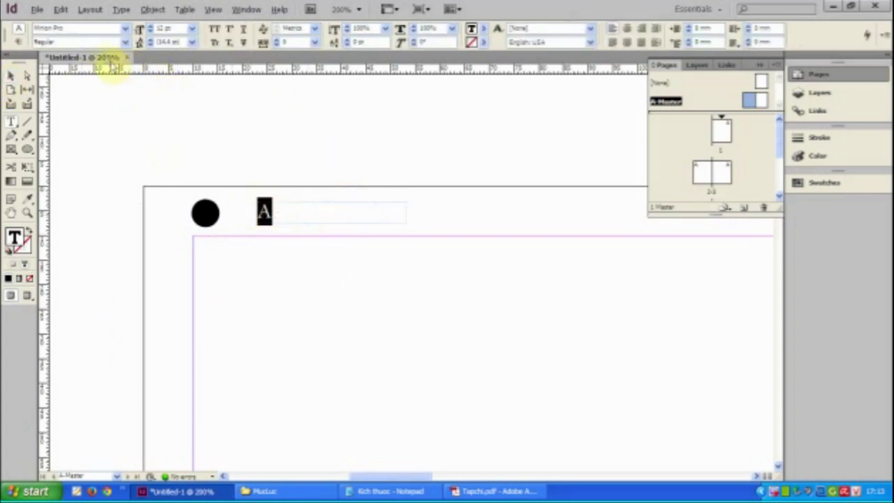
left_click(94, 27)
type("Ari")
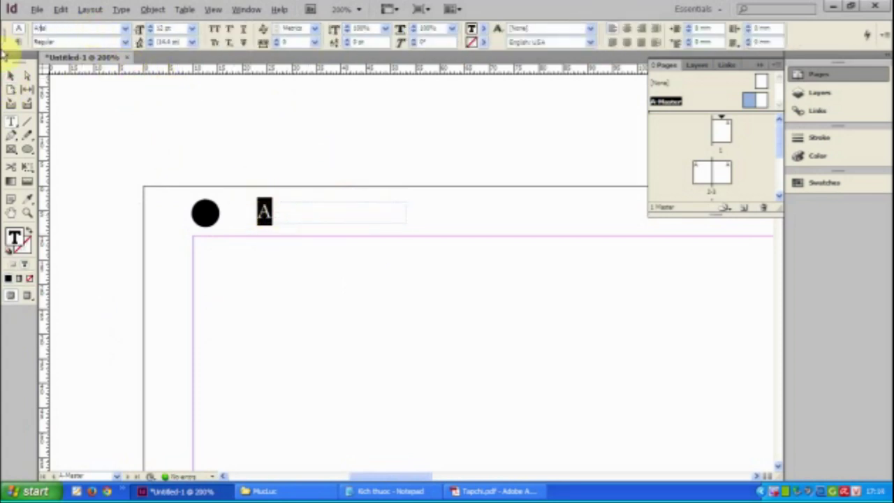
type("al")
key("Return")
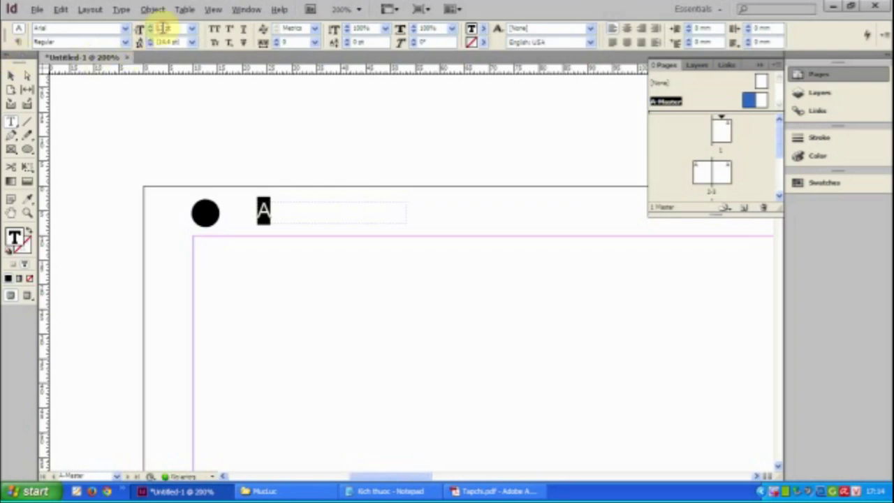
left_click(151, 32)
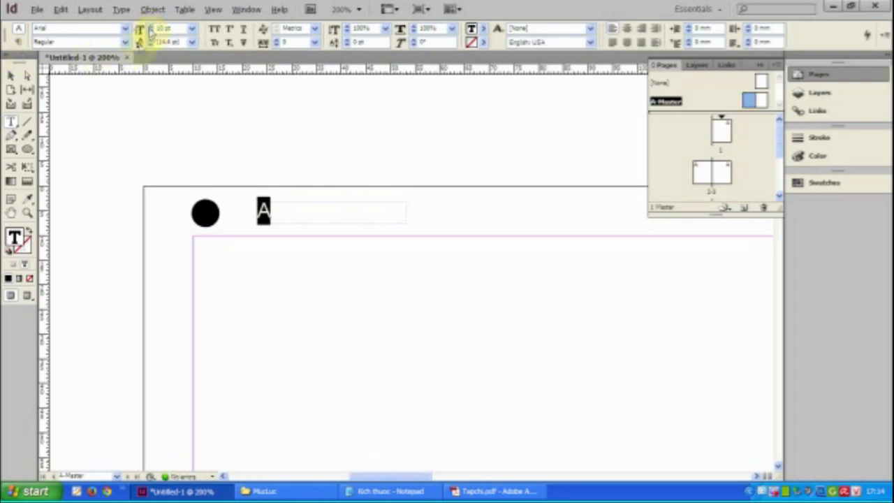
Change the page number marker's text color to white
double_click(16, 239)
left_click(419, 209)
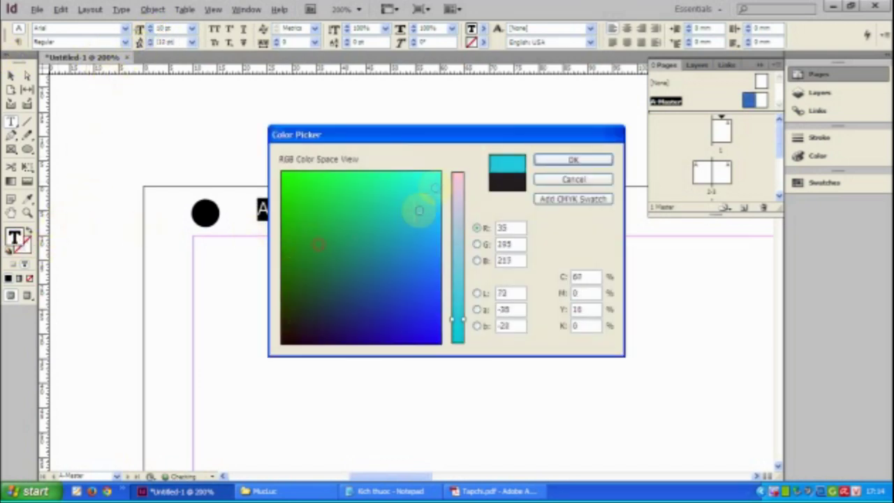
left_click_drag(435, 188, 442, 171)
left_click(453, 173)
left_click(589, 162)
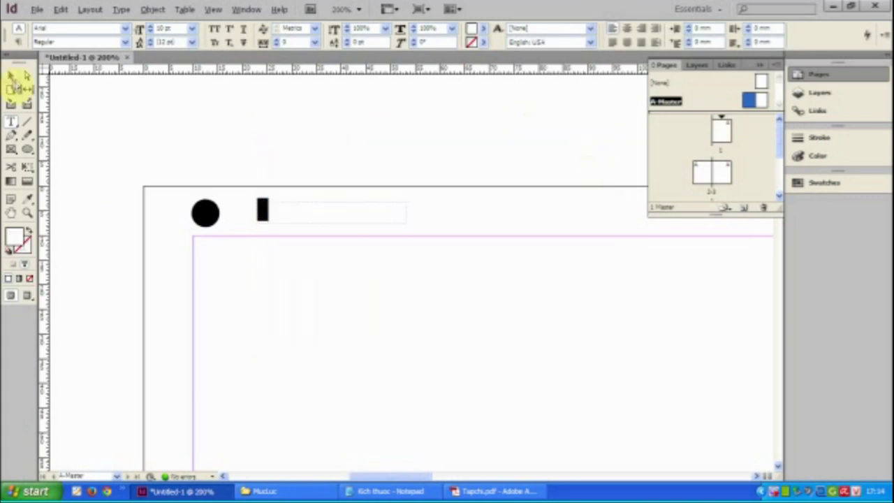
Move the page number frame onto the black circle and nudge it until the marker is centered
left_click(11, 77)
left_click_drag(292, 213, 235, 216)
key("Down")
key("Down")
key("Left")
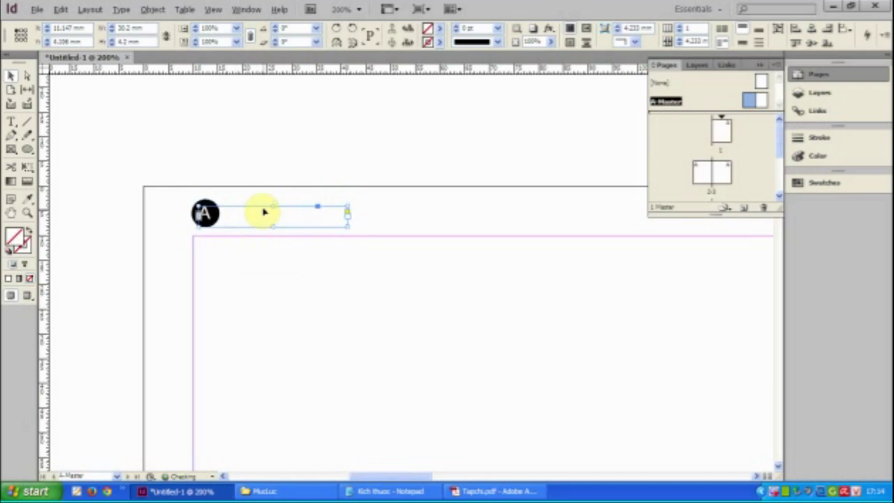
left_click(293, 158)
Switch to Acrobat and examine the section headers, logo and footer captions on the first pages of Tapchi.pdf
key("ctrl+1")
left_click_drag(445, 215, 307, 216)
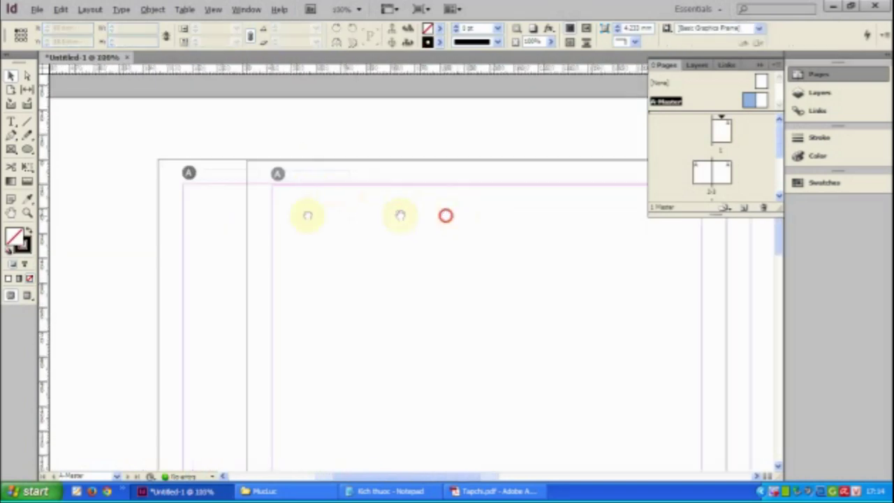
key("ctrl+minus")
key("ctrl+minus")
left_click(471, 492)
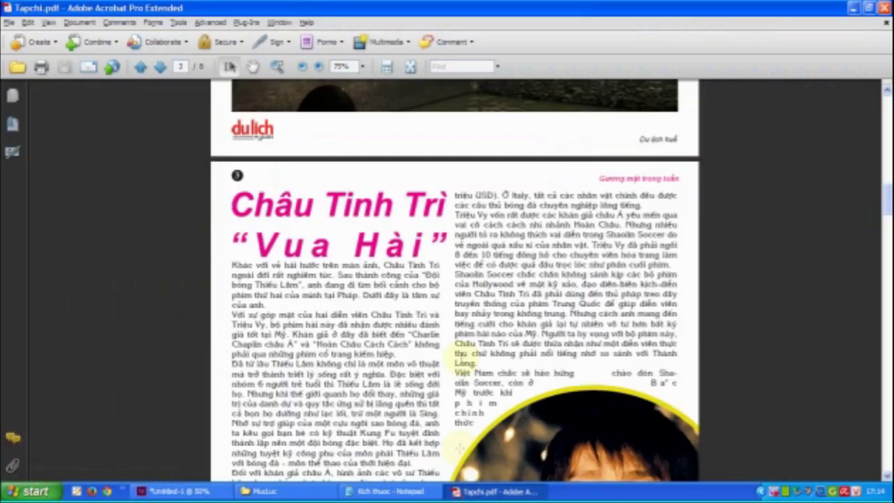
scroll(493, 304, "up", 2)
left_click_drag(886, 197, 885, 101)
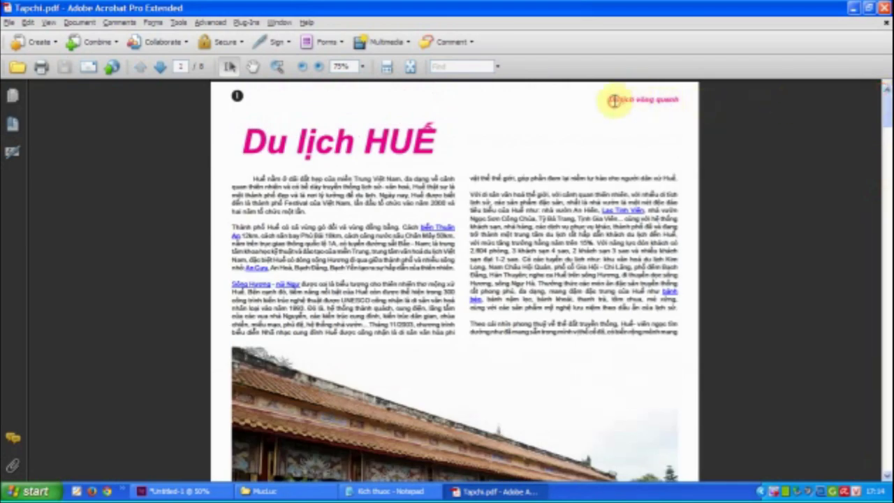
left_click_drag(615, 100, 869, 194)
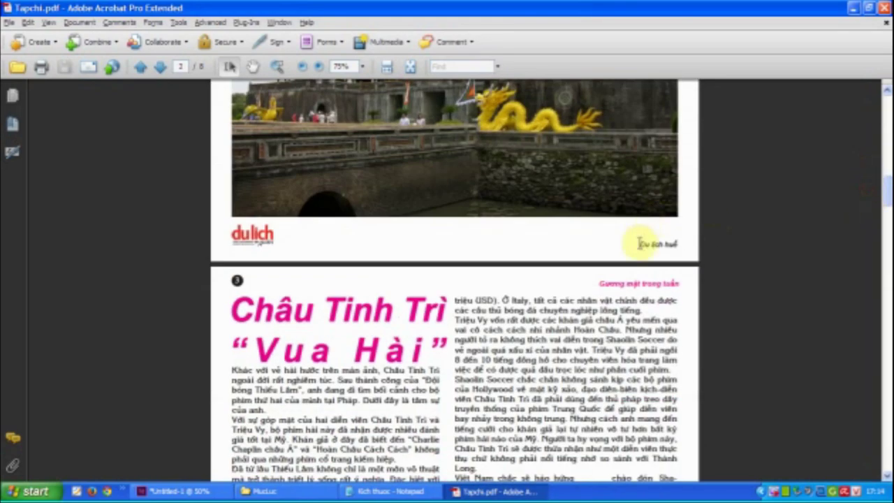
scroll(684, 255, "down", 10)
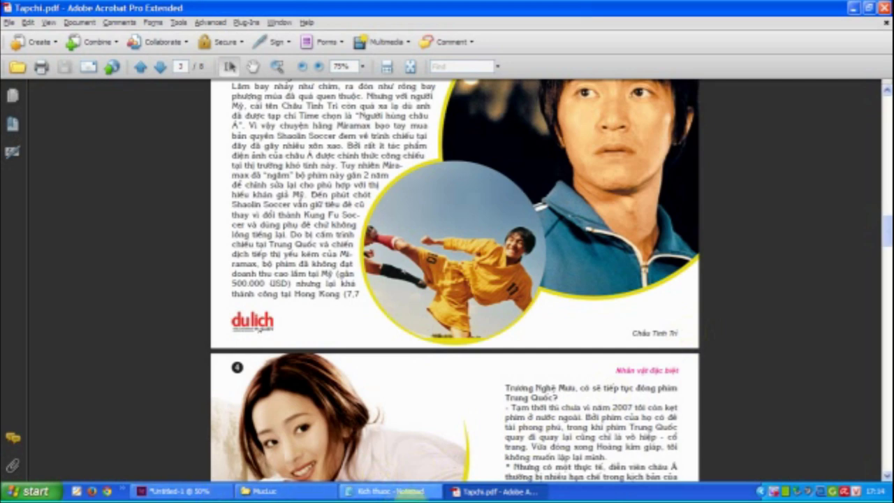
Close the Kich thuoc notes in Notepad and return to InDesign
right_click(409, 493)
left_click(416, 489)
left_click(195, 491)
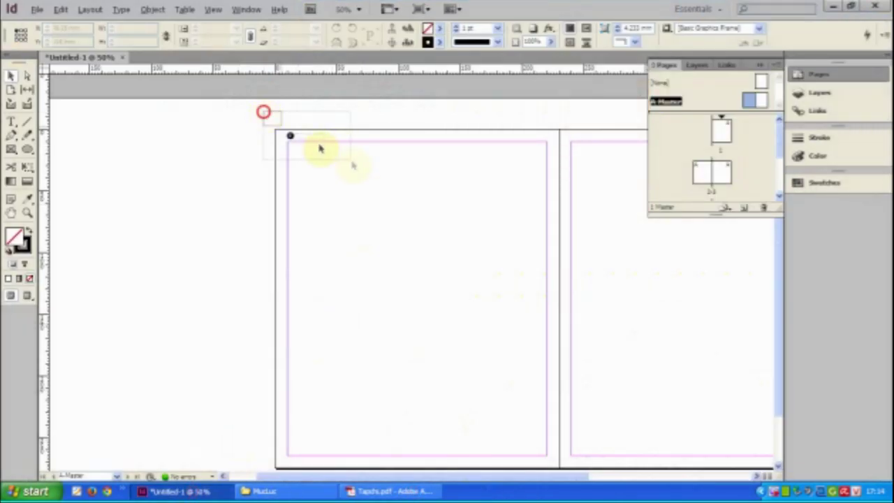
Duplicate the circled page number to the upper-left margin corner of the right master page
left_click_drag(291, 136, 581, 138)
left_click(591, 204)
left_click_drag(605, 181, 522, 162)
left_click_drag(400, 254, 416, 228)
Go to page 1 and look through the document pages to check the page number on each one
double_click(725, 136)
left_click_drag(467, 154, 465, 158)
left_click_drag(447, 210, 455, 81)
left_click_drag(357, 293, 365, 142)
left_click_drag(340, 279, 443, 226)
key("ctrl+=")
left_click_drag(277, 198, 514, 230)
left_click_drag(371, 301, 385, 209)
left_click_drag(366, 310, 367, 183)
left_click_drag(344, 230, 349, 80)
left_click_drag(295, 329, 287, 175)
left_click_drag(342, 336, 328, 131)
left_click_drag(351, 394, 373, 222)
left_click_drag(344, 368, 379, 205)
left_click_drag(299, 339, 350, 224)
left_click_drag(379, 172, 326, 333)
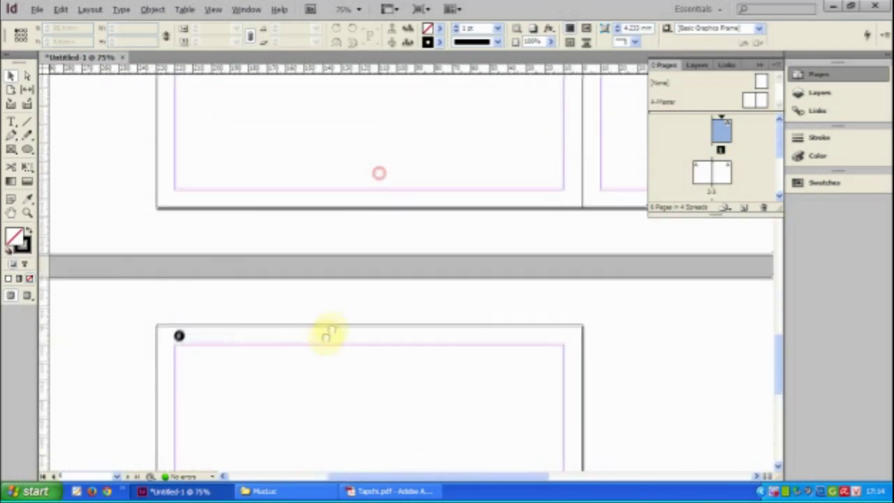
Open the A-Master spread and start placing a file from the Links folder of MucLuc on DATA (D:)
double_click(750, 105)
left_click_drag(258, 298, 276, 138)
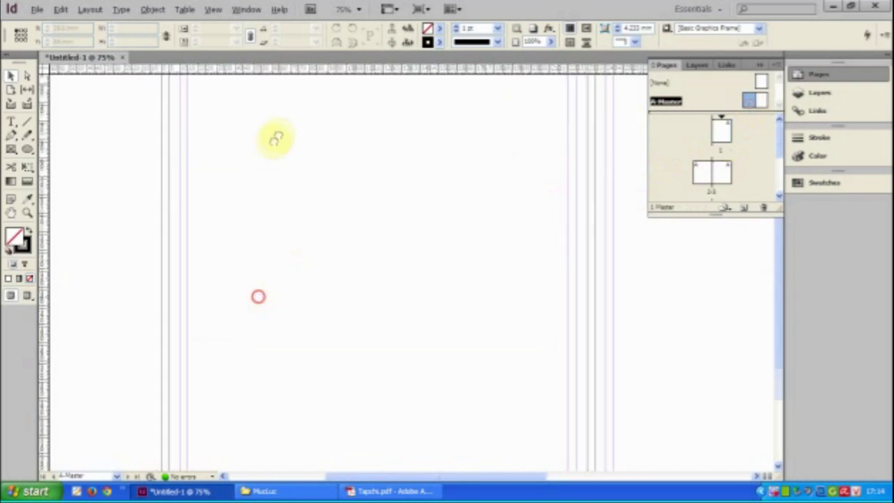
left_click_drag(238, 287, 236, 162)
left_click(37, 9)
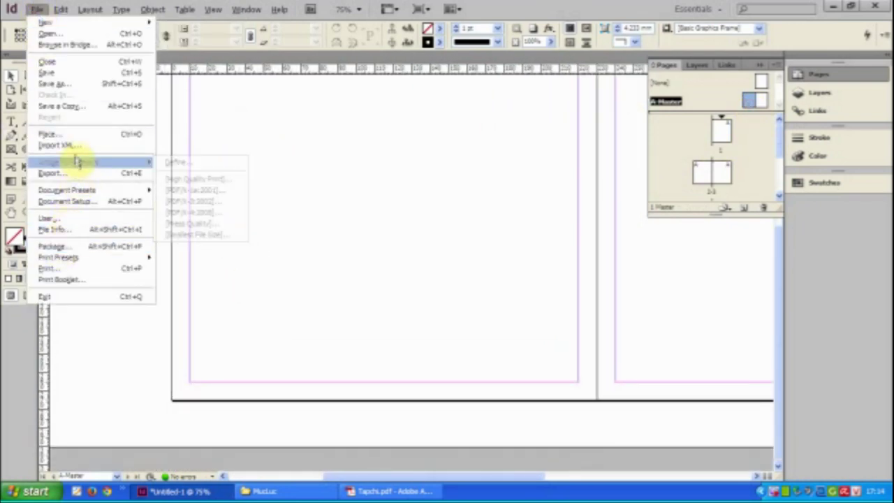
left_click(74, 134)
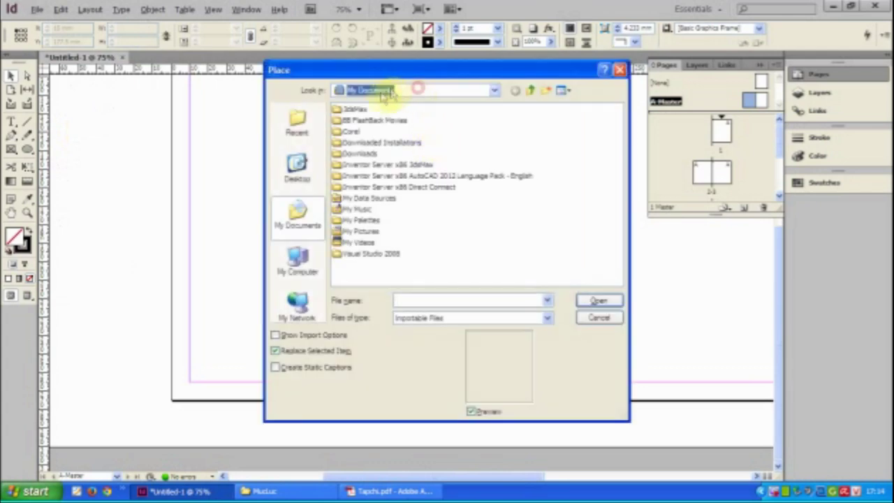
left_click(387, 92)
left_click(363, 115)
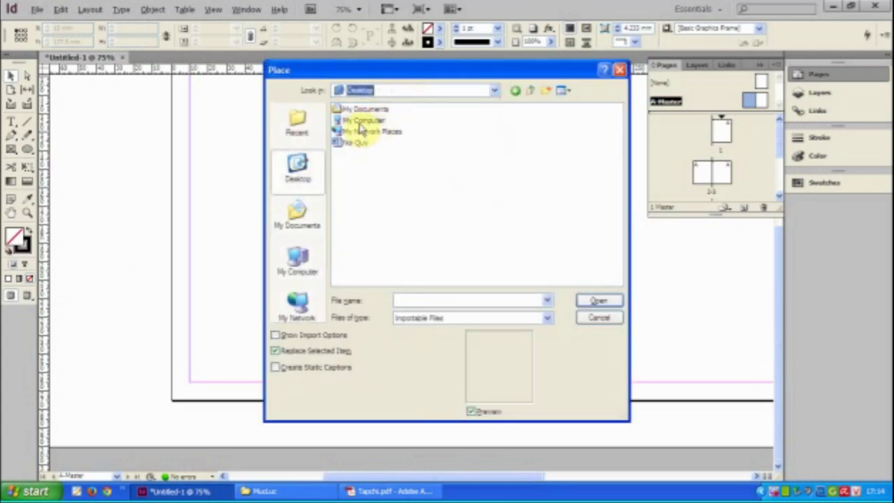
double_click(362, 123)
double_click(359, 121)
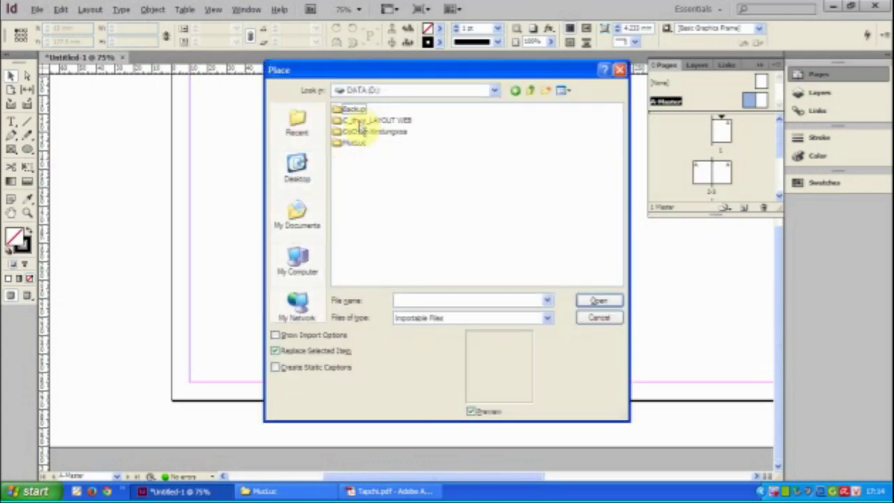
double_click(353, 143)
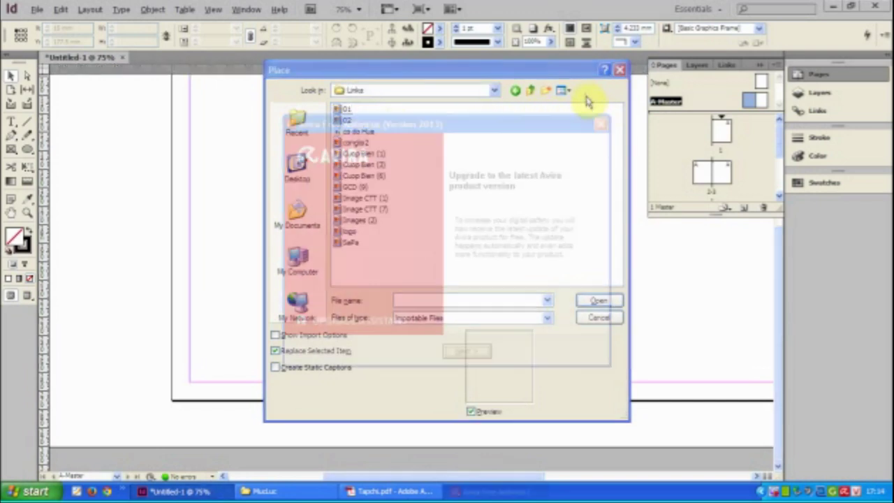
Dismiss the Avira upgrade notice and place the logo image at the left margin near the foot of the left master page
left_click(600, 123)
left_click(421, 264)
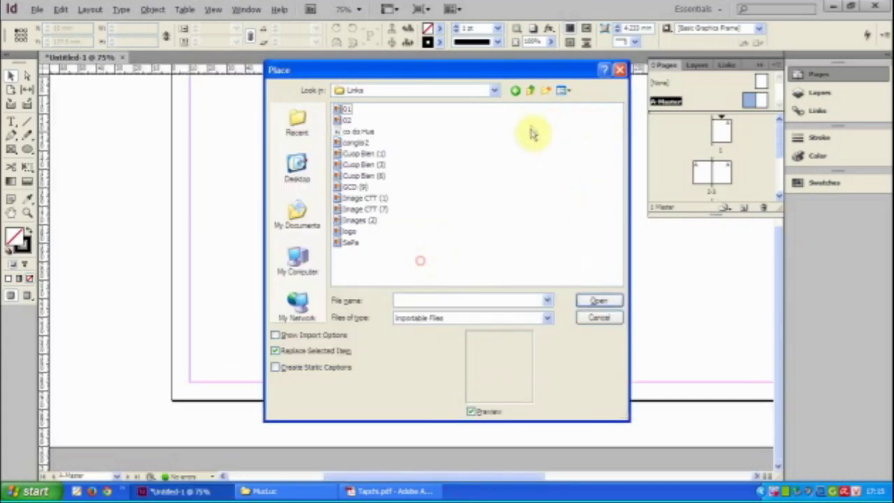
left_click(563, 90)
left_click(577, 105)
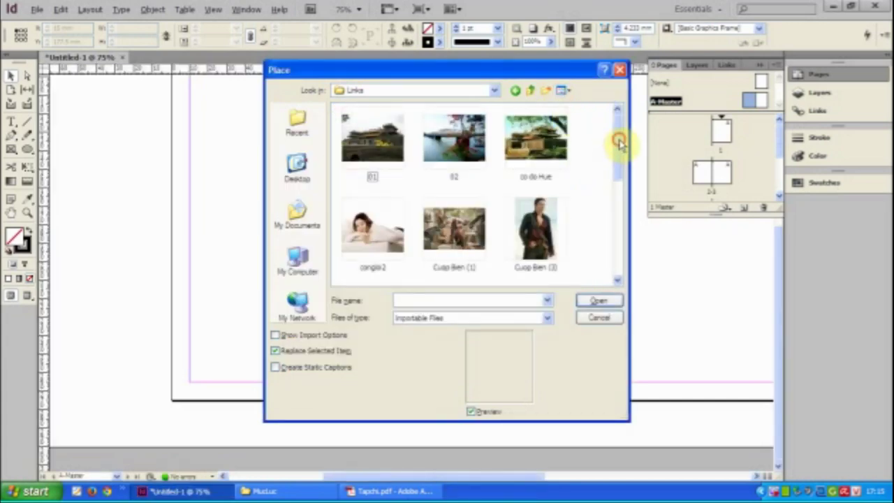
left_click_drag(620, 142, 616, 222)
left_click(550, 183)
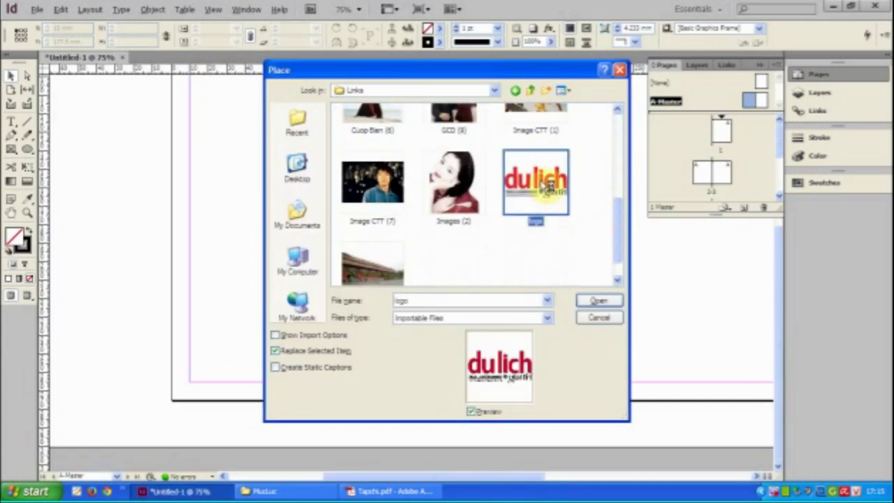
double_click(550, 183)
left_click(189, 363)
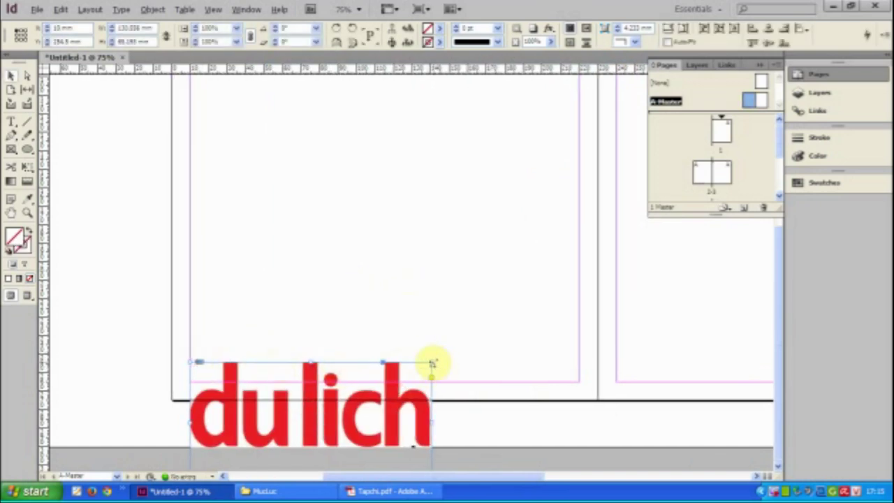
Scale the logo together with its frame to 27 mm wide in the lower-left margin corner
left_click_drag(433, 363, 257, 363)
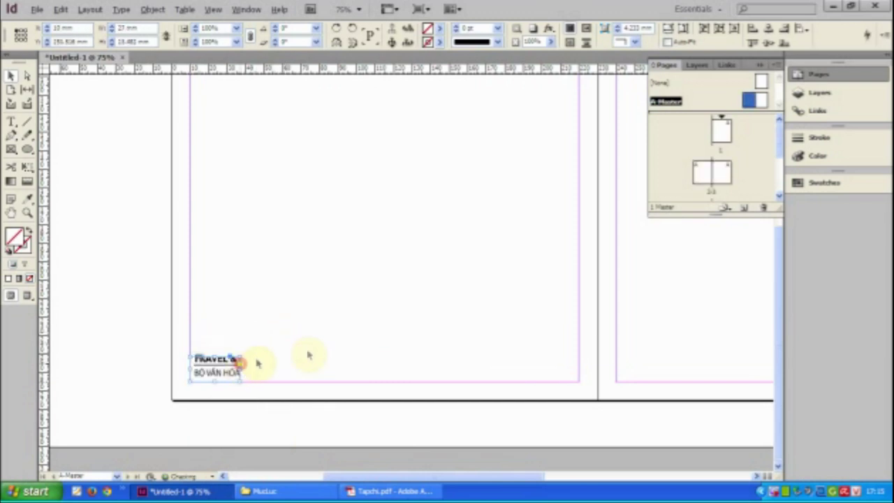
left_click(297, 344)
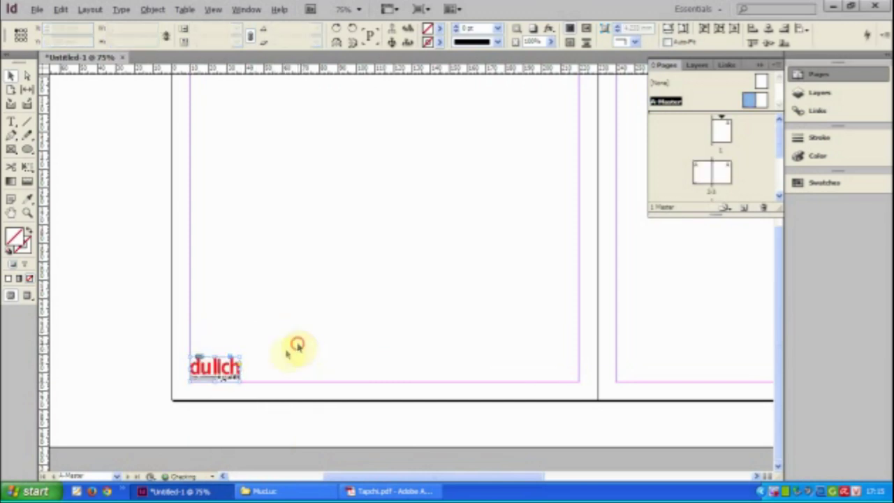
key("z")
left_click_drag(168, 339, 259, 404)
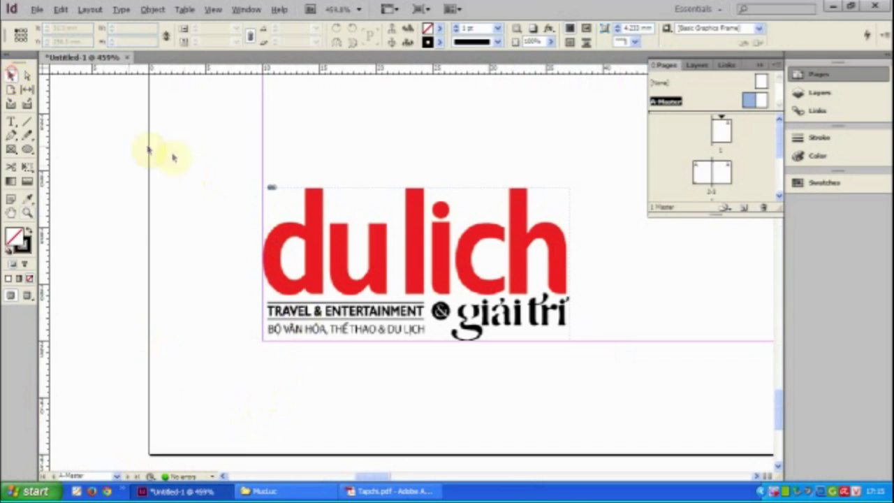
left_click_drag(183, 137, 591, 386)
left_click_drag(422, 271, 424, 299)
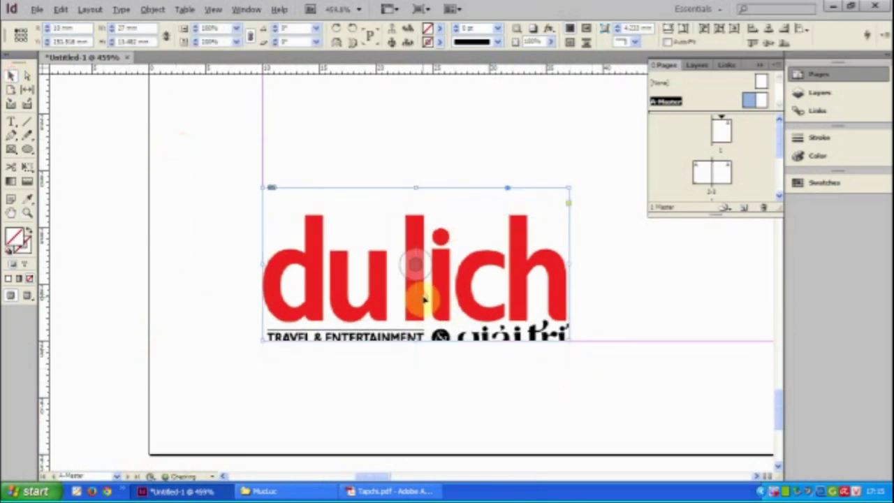
key("ctrl+z")
key("ctrl+z")
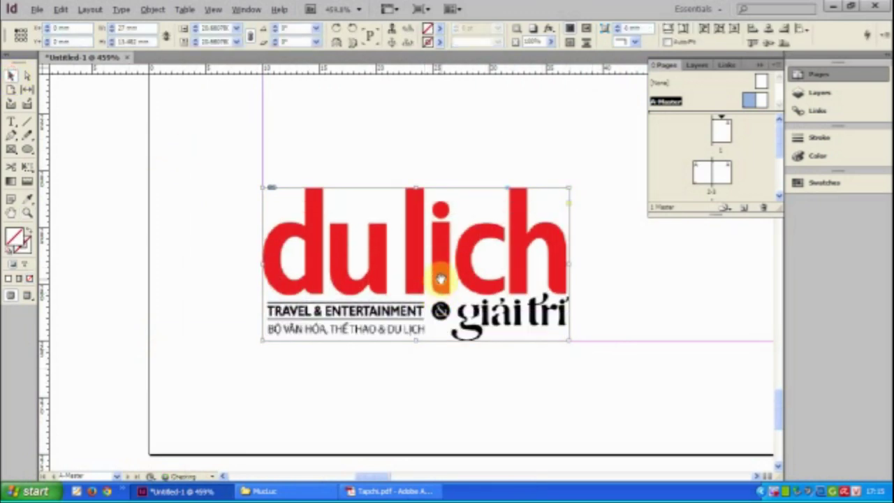
Move the logo and its frame down about 3 mm so it straddles the lower margin line
left_click_drag(450, 263, 451, 286)
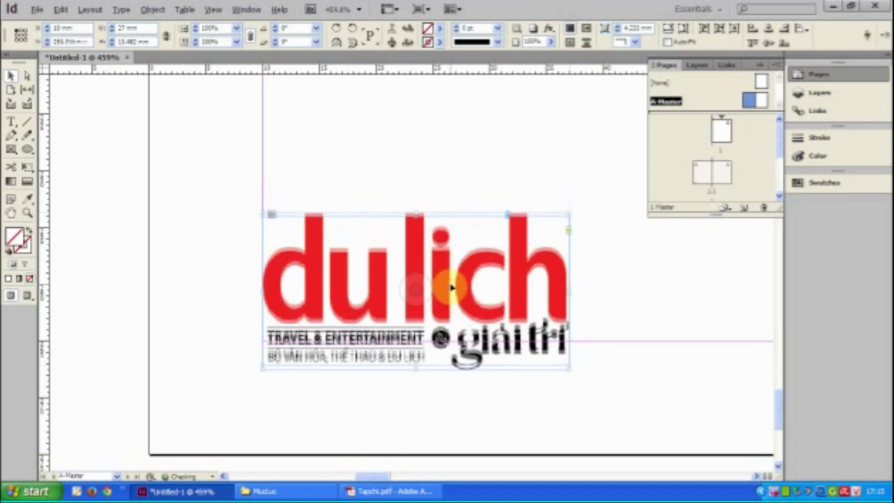
key("Up")
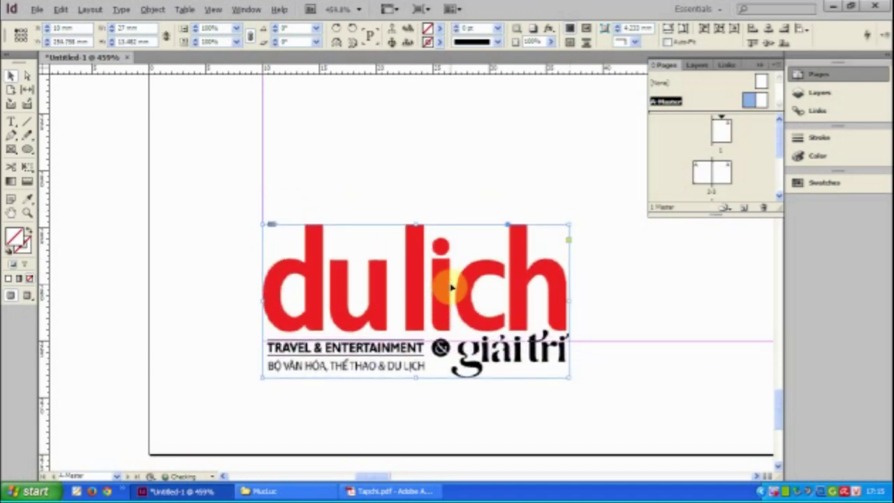
left_click(599, 283)
left_click(547, 256)
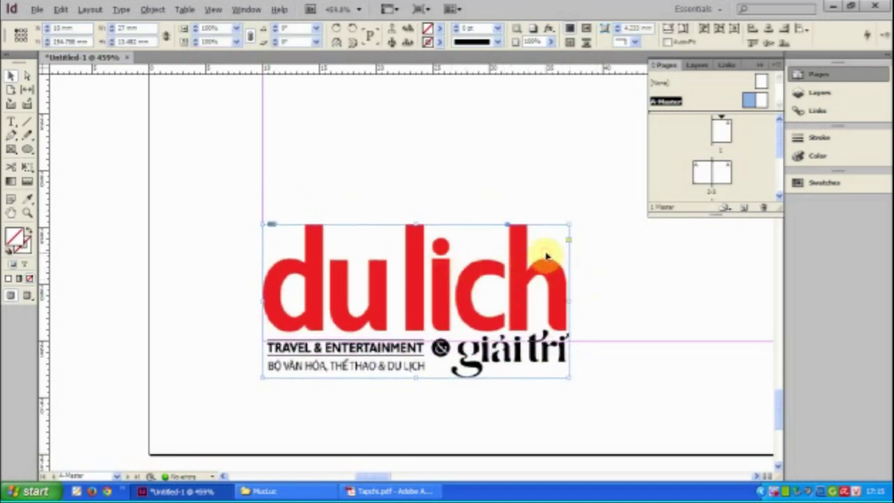
scroll(547, 256, "down", 6)
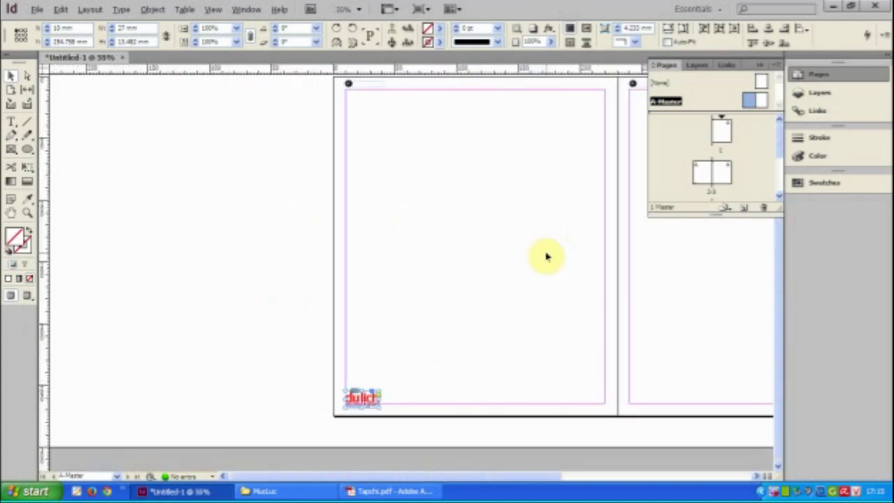
Scale the logo down slightly with its frame, keeping its lower-left corner in place
left_click_drag(396, 411, 397, 412)
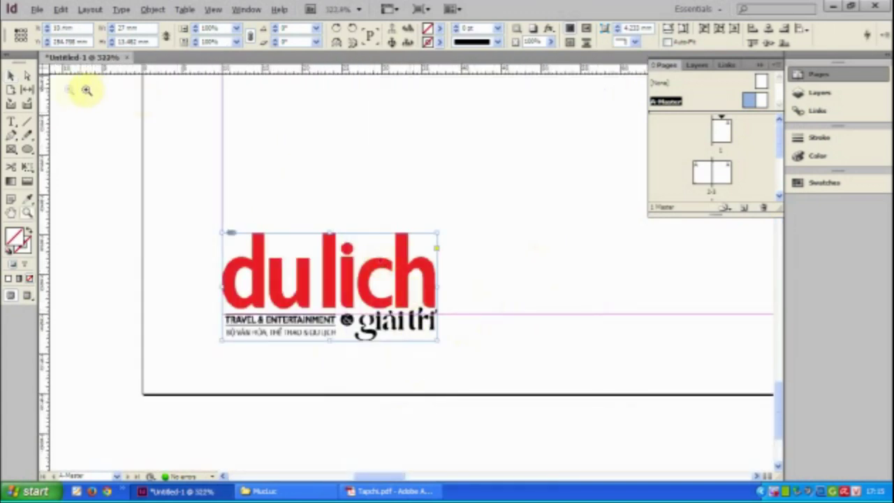
left_click_drag(435, 232, 415, 244)
key("ctrl+alt+shift+e")
left_click(498, 253)
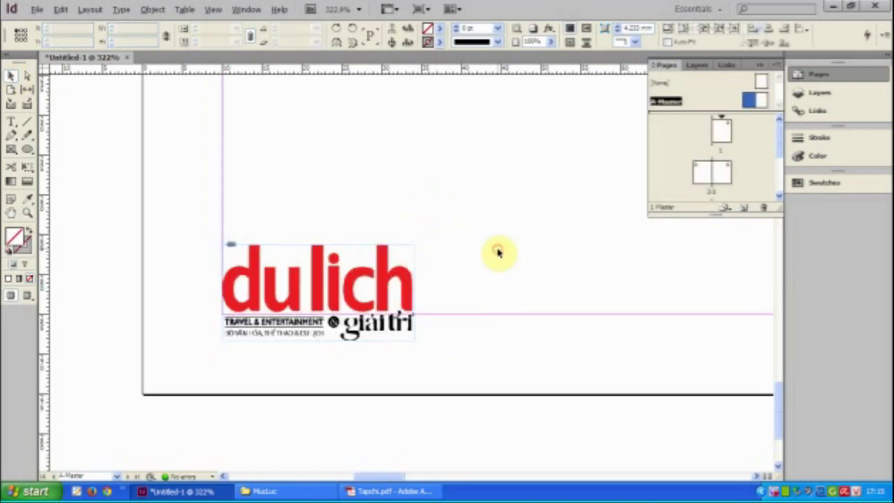
Duplicate the logo to the lower-left margin corner of the right master page, at the same height
key("ctrl+minus")
key("ctrl+minus")
key("ctrl+minus")
key("ctrl+minus")
key("ctrl+minus")
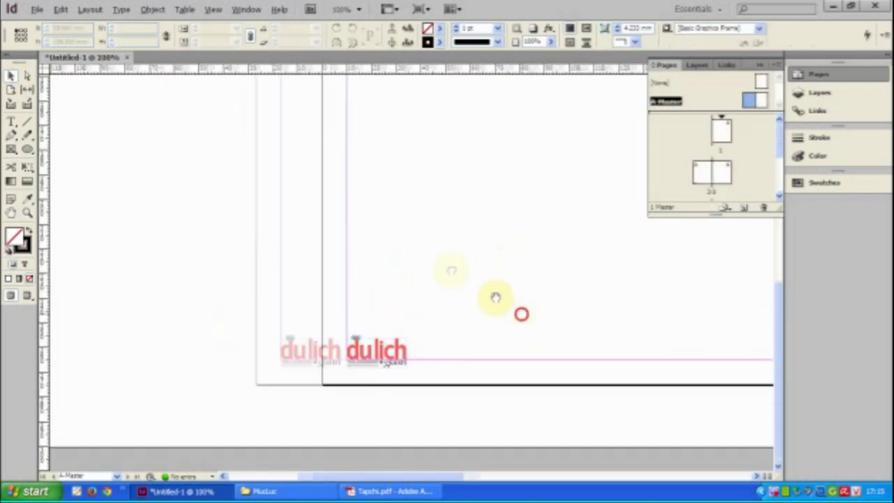
left_click(231, 363)
left_click_drag(230, 355, 701, 360)
left_click_drag(603, 320, 331, 304)
left_click_drag(443, 346, 539, 347)
left_click(596, 289)
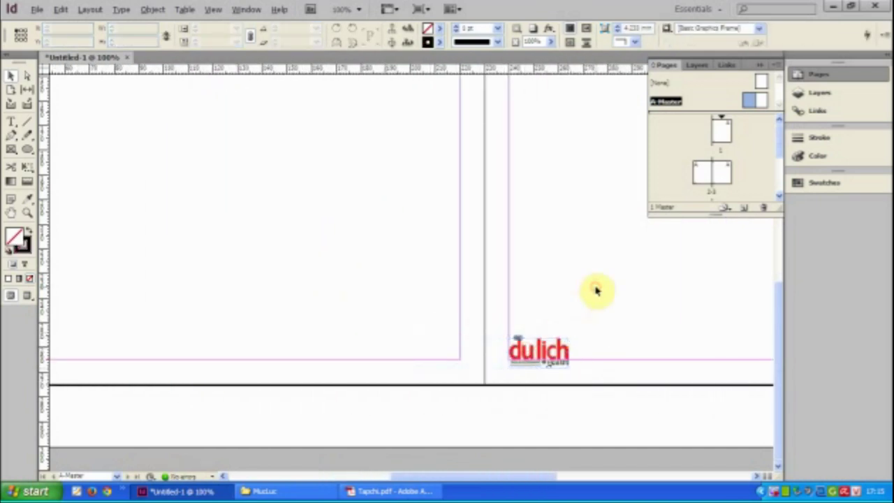
Go to the page 2-3 spread and look through the document pages to check the logo on each one
key("ctrl+minus")
key("ctrl+minus")
double_click(707, 175)
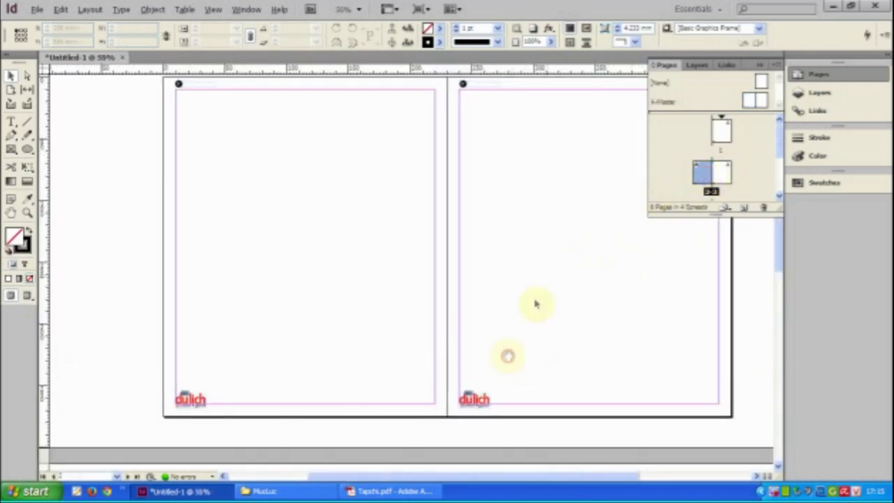
left_click_drag(508, 356, 486, 173)
left_click_drag(456, 329, 423, 165)
key("ctrl+minus")
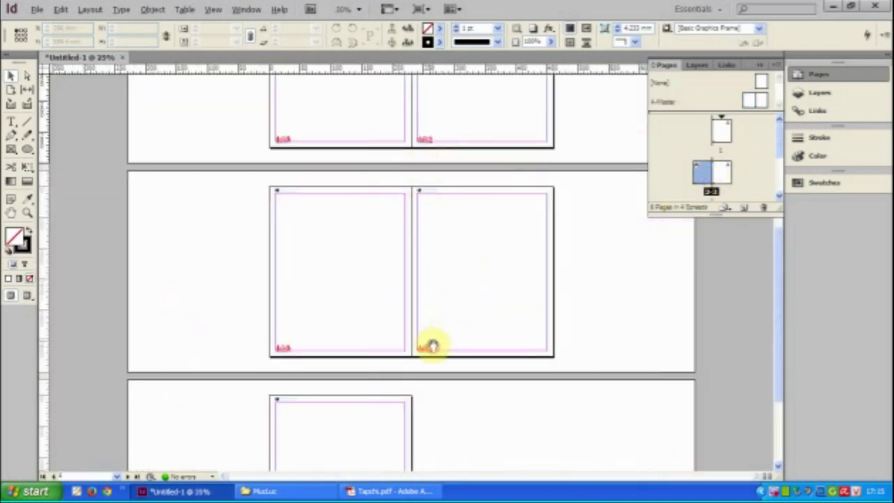
left_click_drag(434, 346, 433, 322)
left_click_drag(437, 166, 439, 319)
left_click_drag(445, 226, 419, 347)
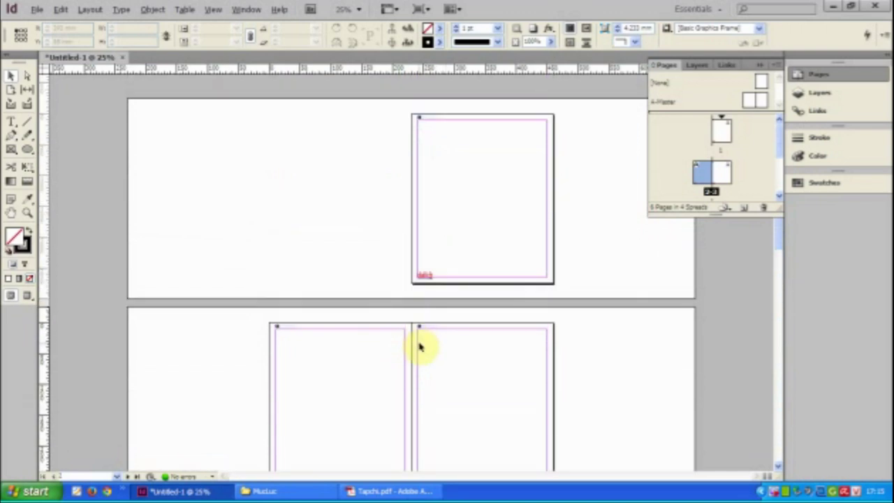
key("ctrl+equal")
key("ctrl+equal")
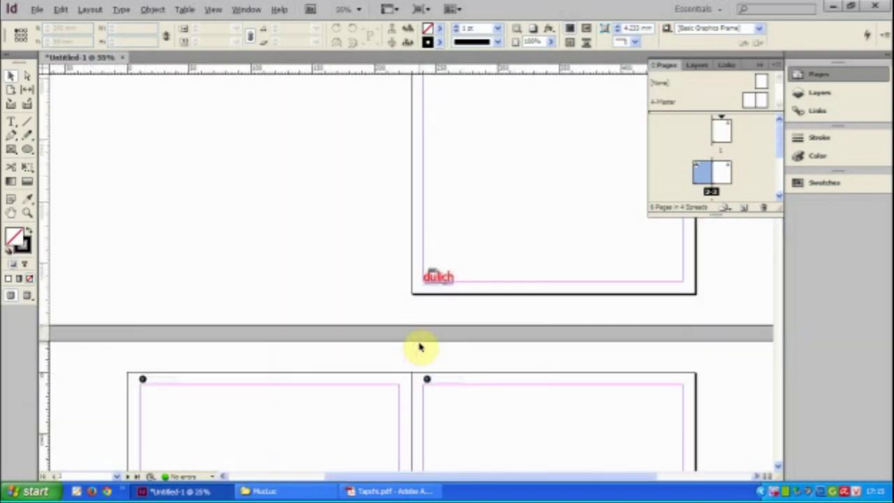
left_click_drag(523, 199, 317, 370)
left_click_drag(409, 227, 367, 186)
Switch to Acrobat and examine the article layout on page 1 of Tapchi.pdf
left_click(391, 491)
scroll(445, 364, "up", 2)
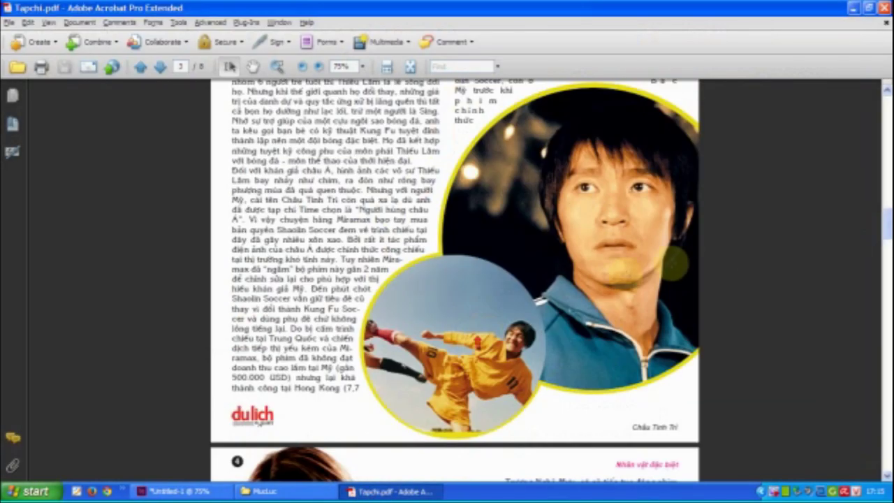
left_click_drag(879, 243, 882, 91)
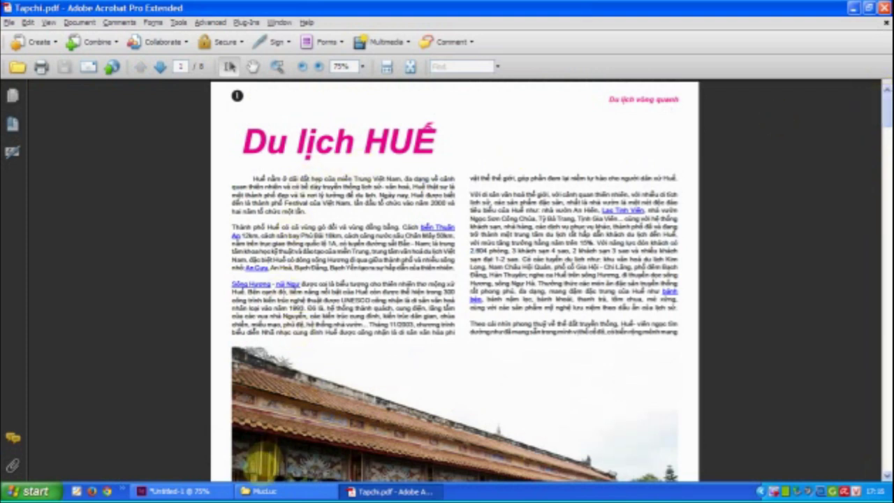
Switch to InDesign and place the text document from the du lich folder on page 1, in a frame about 102 × 110 mm at the left margin
left_click(197, 492)
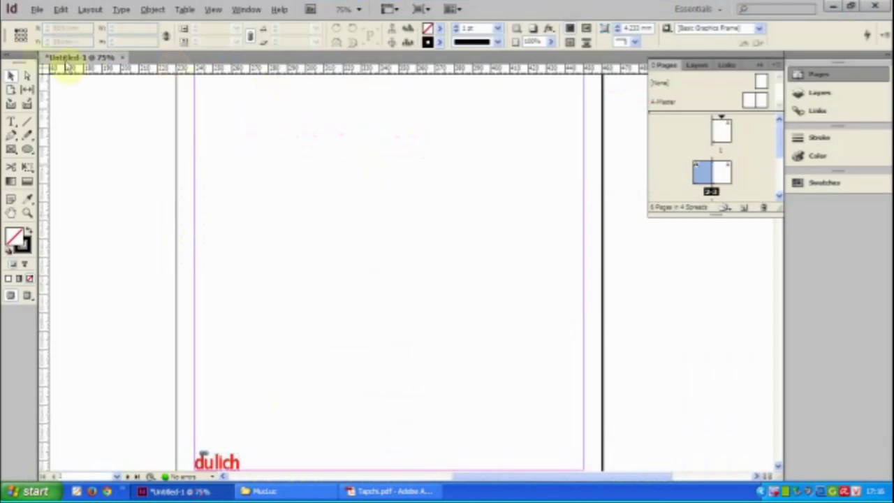
left_click(379, 177)
left_click(35, 10)
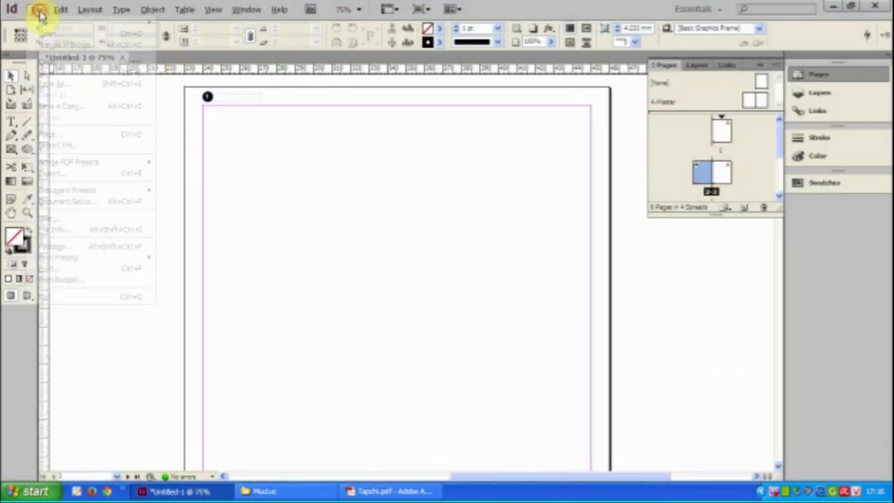
mouse_move(53, 161)
left_click(63, 133)
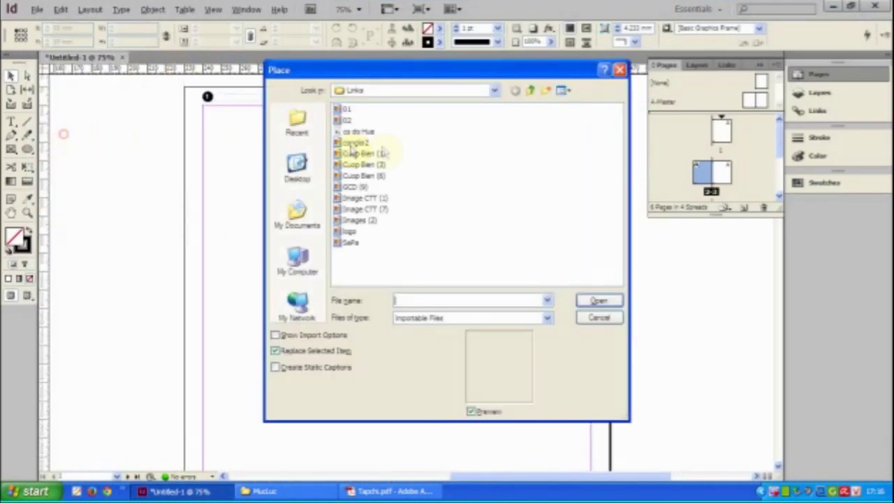
left_click(530, 91)
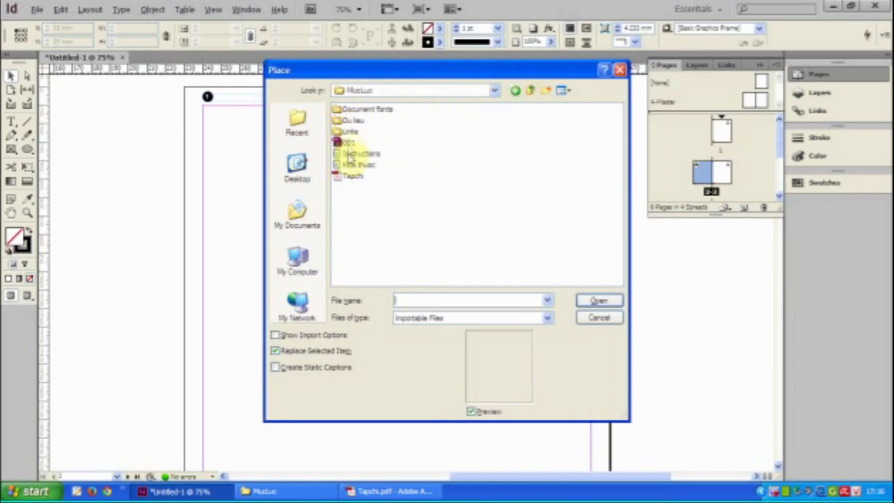
double_click(351, 123)
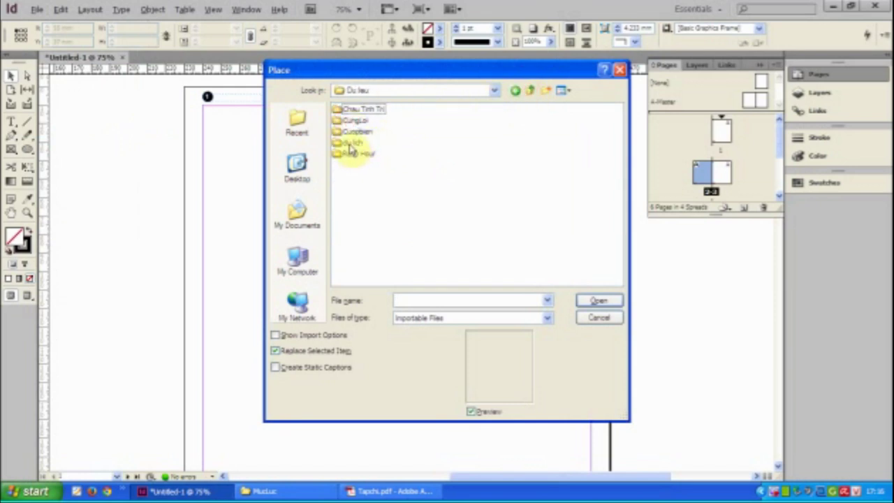
double_click(352, 144)
double_click(347, 154)
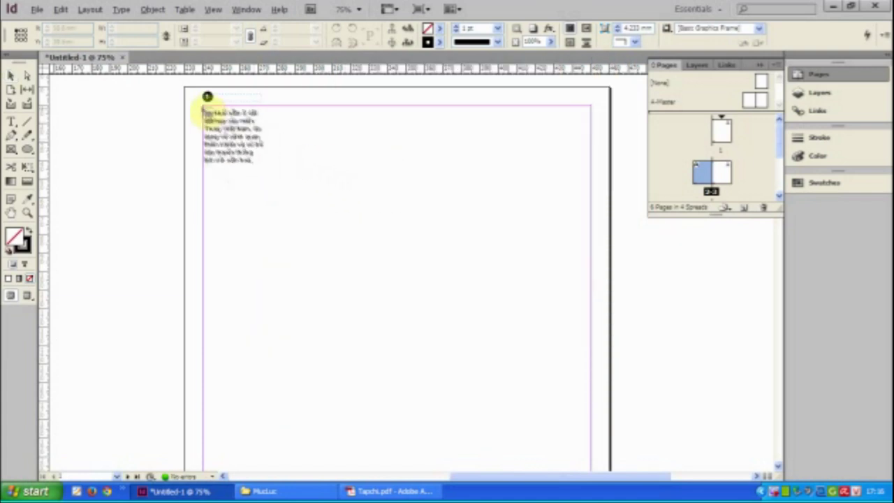
left_click(202, 150)
left_click_drag(202, 149, 392, 351)
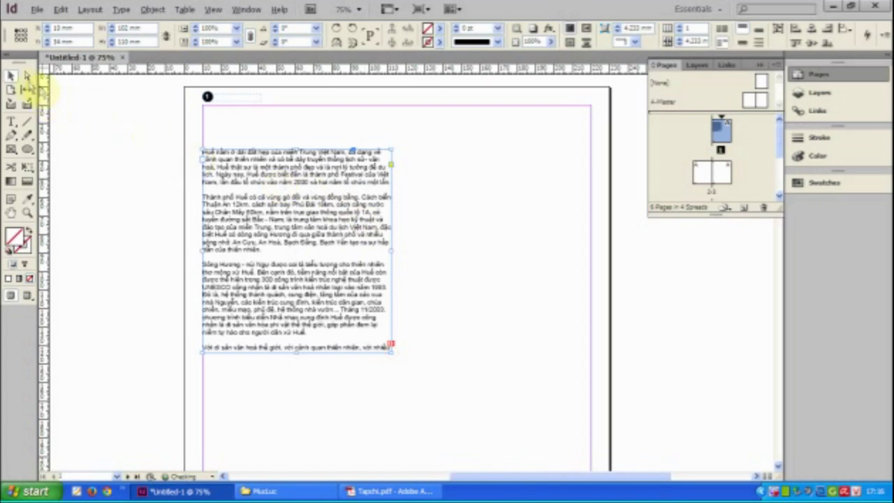
Flow the overset article text into a second frame about 105 × 110 mm, beside the first column and reaching the right margin
left_click_drag(455, 262, 446, 209)
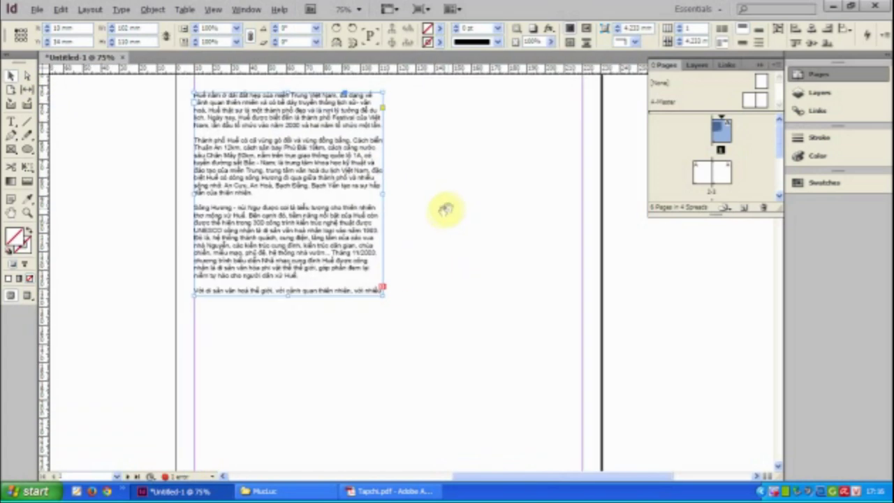
left_click(383, 289)
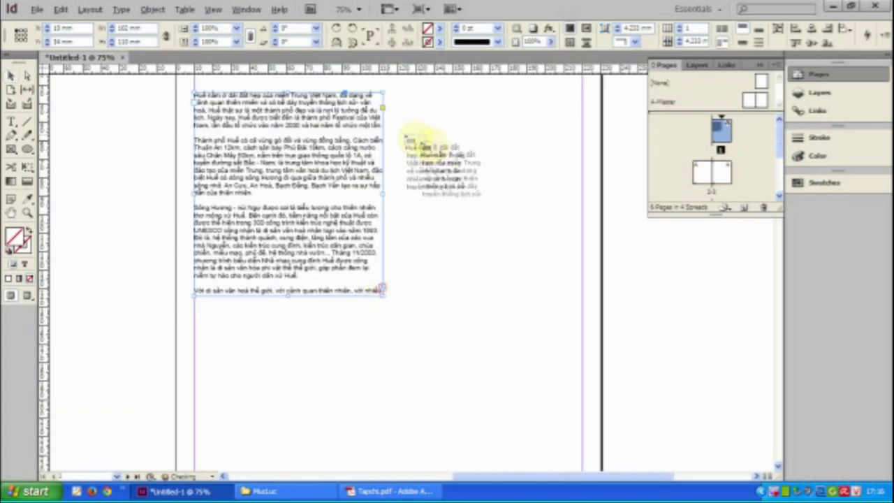
left_click(390, 91)
left_click_drag(390, 91, 581, 292)
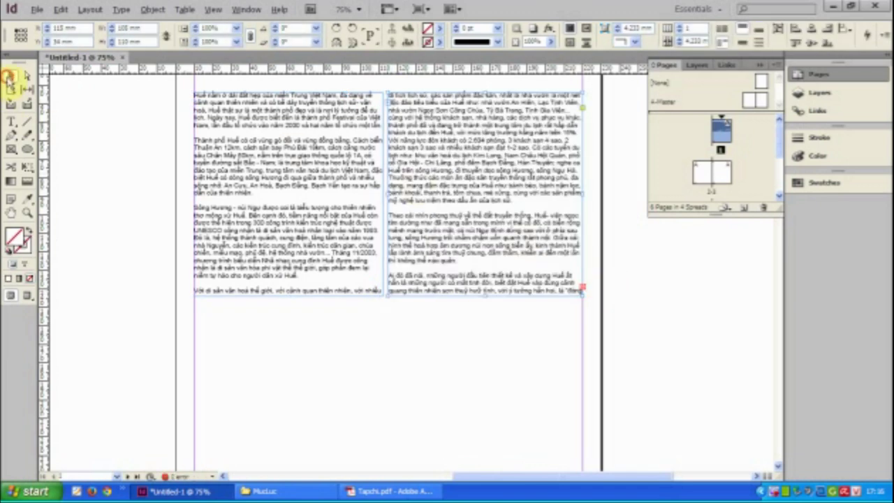
left_click(8, 75)
left_click(85, 124)
Place the SaPa photo from the du lich folder on page 1, at the left margin directly below the text columns
key("ctrl+minus")
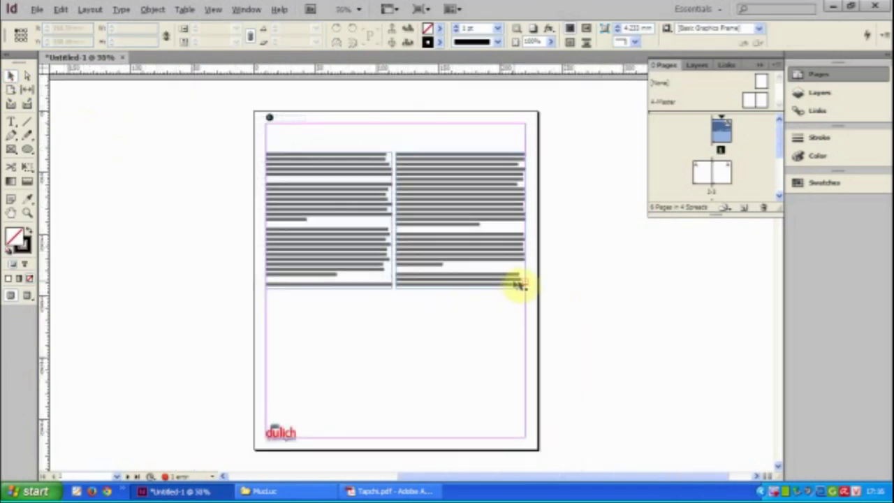
left_click(37, 10)
left_click(56, 132)
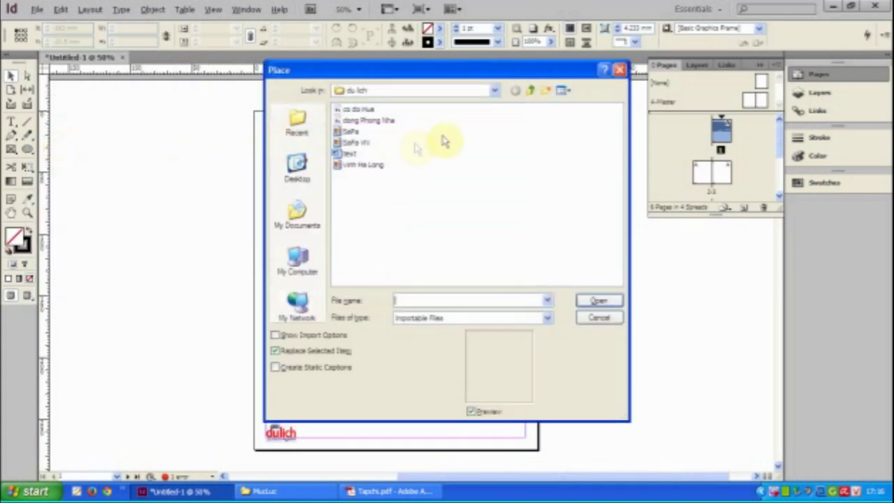
left_click(573, 106)
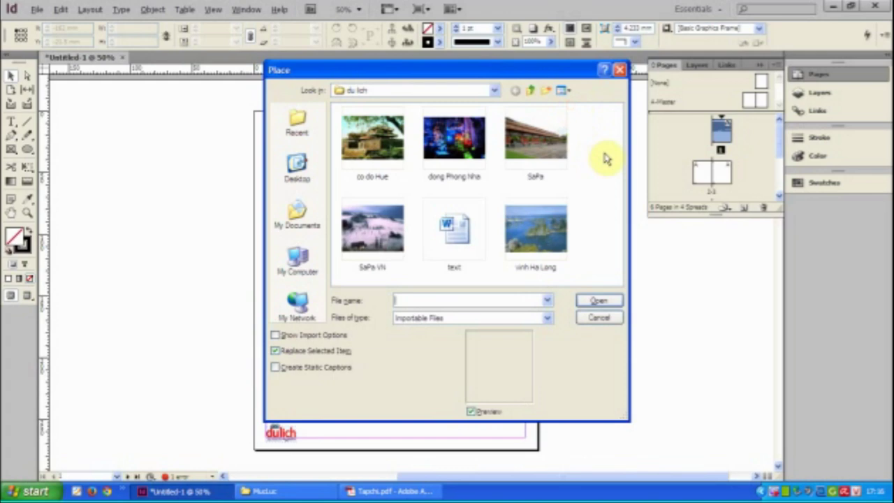
double_click(510, 164)
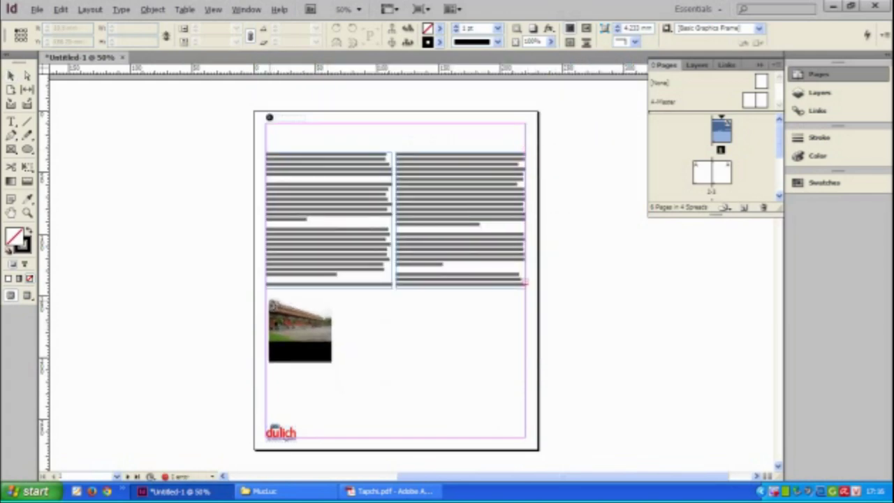
left_click(266, 291)
Crop the photo frame to the margin width of 210 mm and about 107 mm high, ending just above the logo
scroll(368, 310, "down", 3)
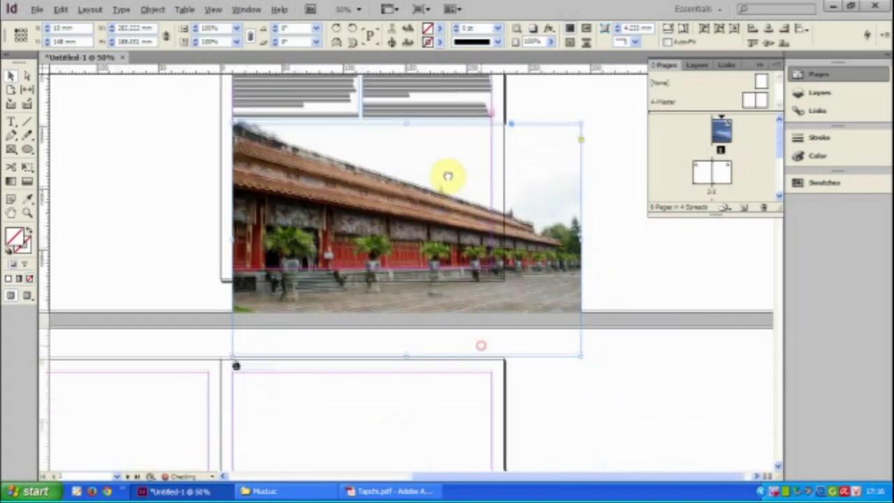
left_click_drag(448, 176, 447, 174)
left_click_drag(581, 356, 493, 255)
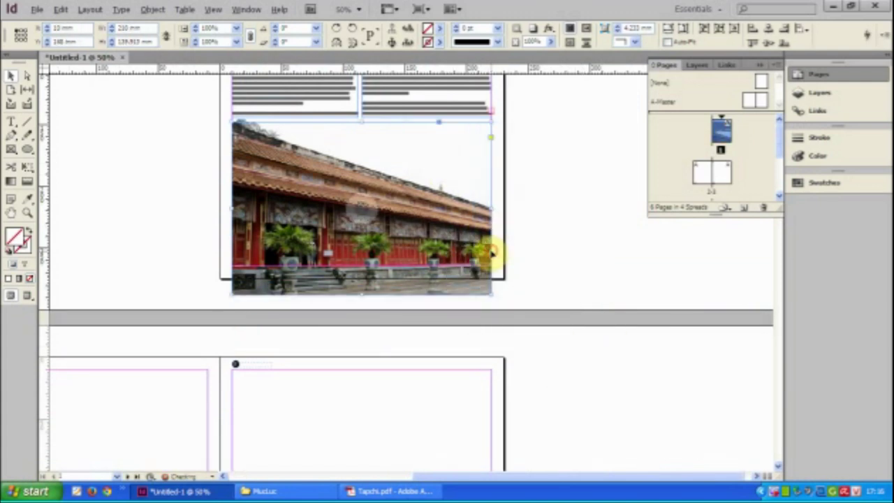
left_click_drag(363, 294, 359, 273)
left_click(344, 303)
left_click(363, 271)
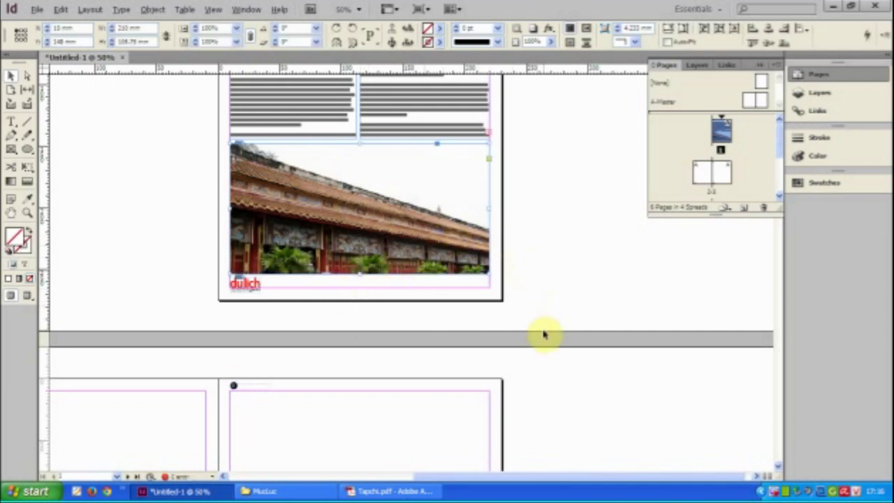
left_click(540, 284)
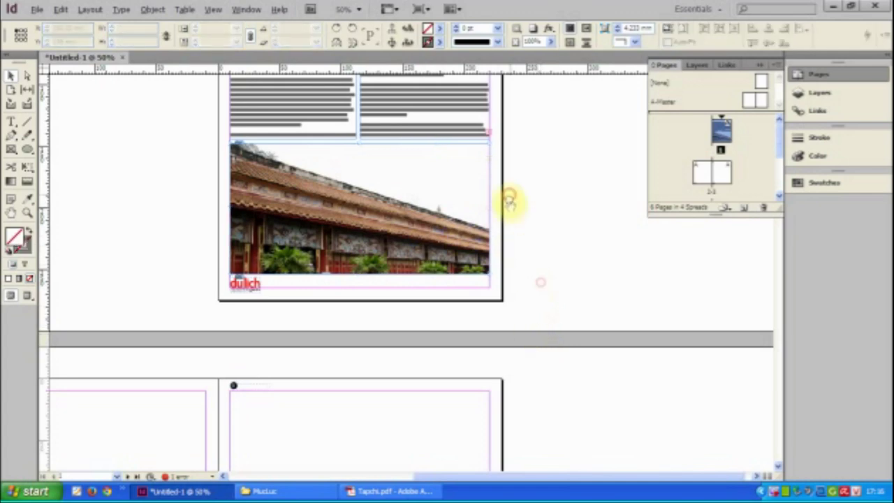
Scale the photo down inside its frame and reposition it to show more of the building and courtyard
left_click_drag(509, 198, 507, 224)
double_click(424, 234)
left_click_drag(411, 250, 395, 226)
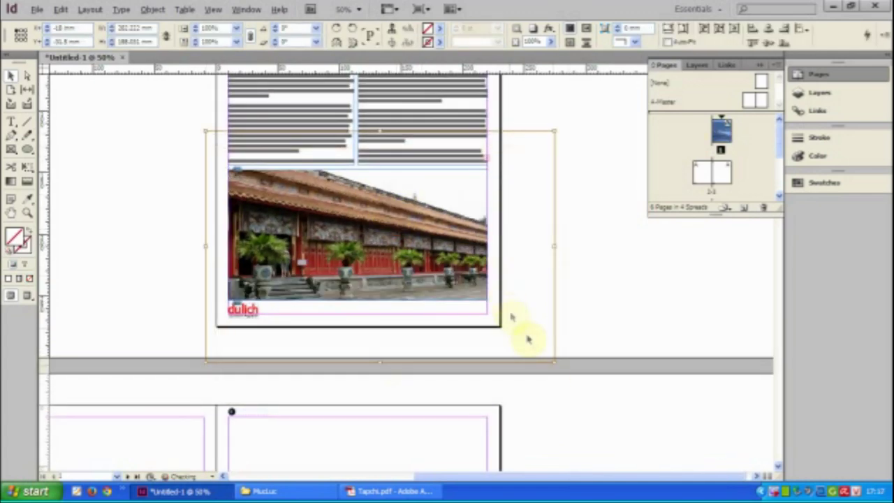
left_click_drag(555, 365, 494, 303)
left_click_drag(403, 256, 411, 271)
left_click_drag(402, 256, 404, 261)
left_click(527, 288)
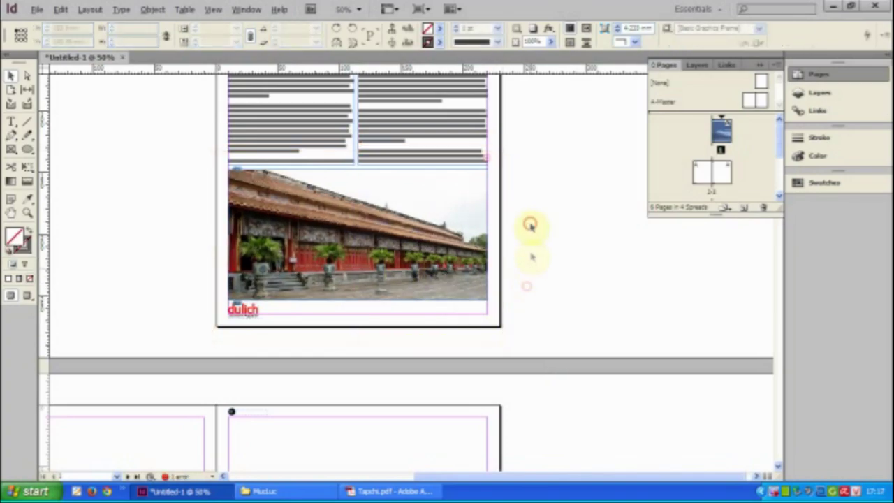
Switch to Acrobat and examine the text columns, photo and footer on page 1 of Tapchi.pdf, comparing them with page 2
left_click_drag(530, 224, 528, 259)
key("ctrl+1")
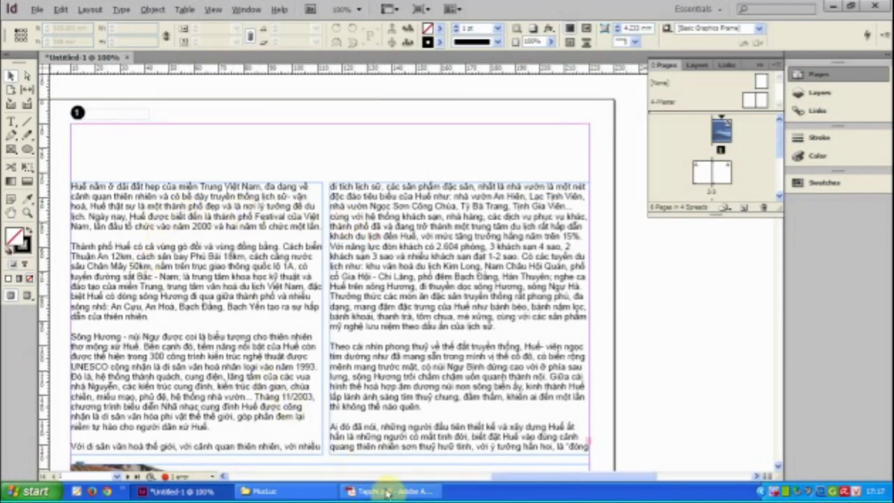
left_click(386, 492)
scroll(477, 285, "down", 2)
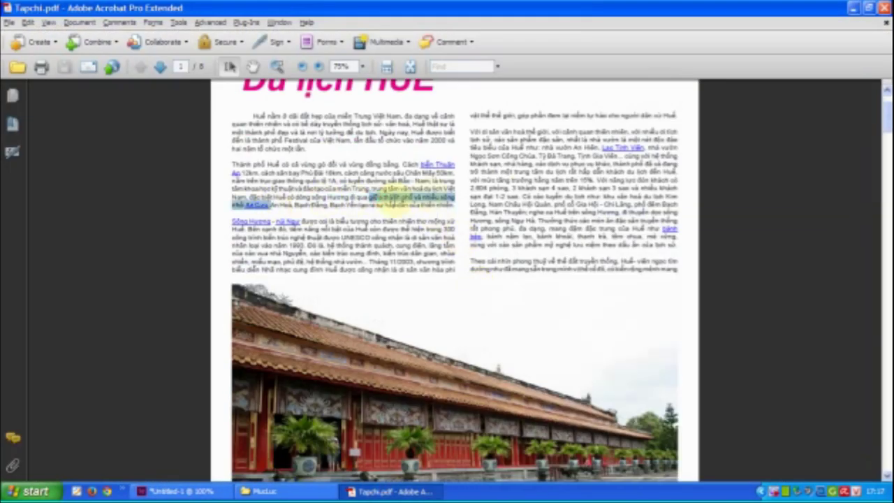
scroll(524, 194, "down", 6)
scroll(406, 291, "up", 3)
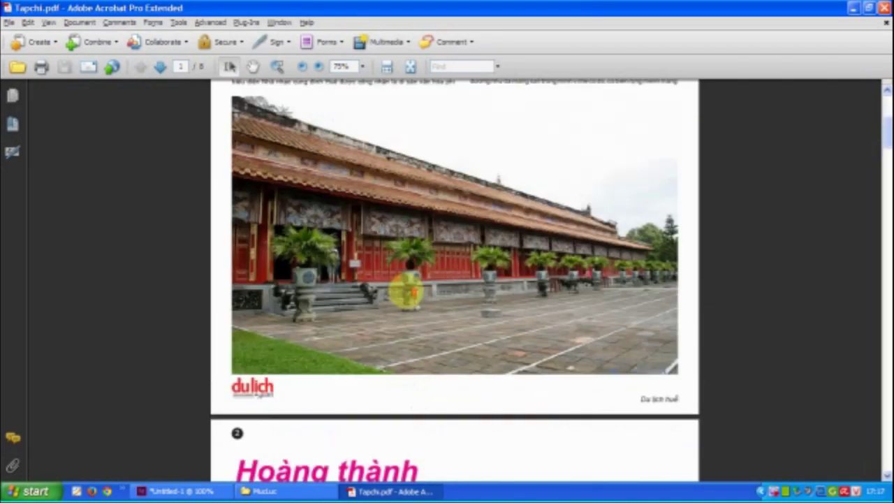
scroll(405, 291, "down", 8)
scroll(407, 290, "up", 10)
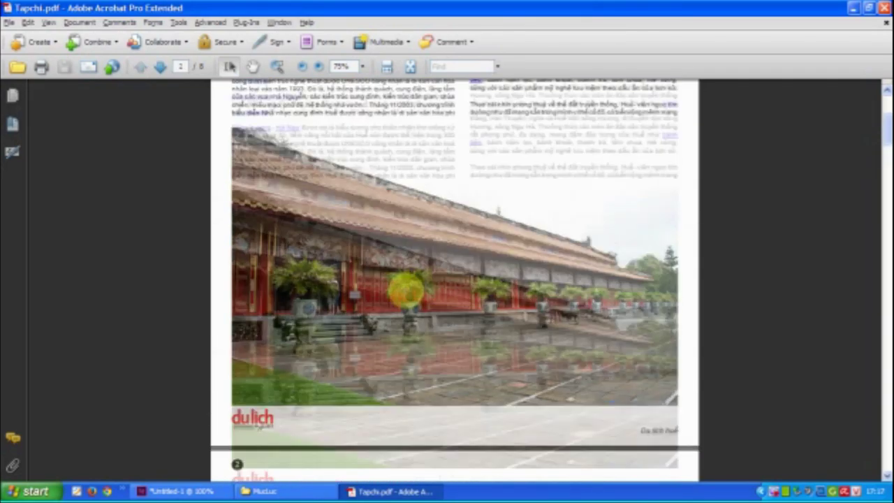
Return to InDesign and bring up the paragraph styles, placing them near the right page edge
left_click(174, 491)
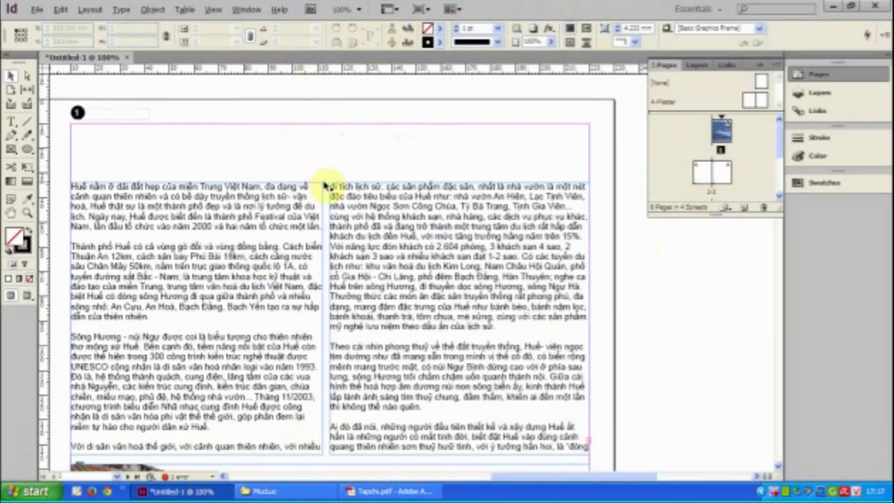
key("shift+F11")
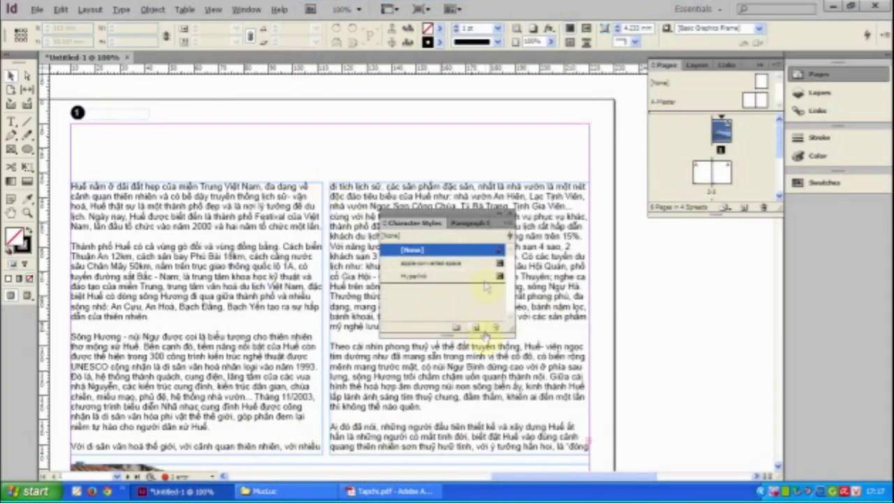
left_click(510, 221)
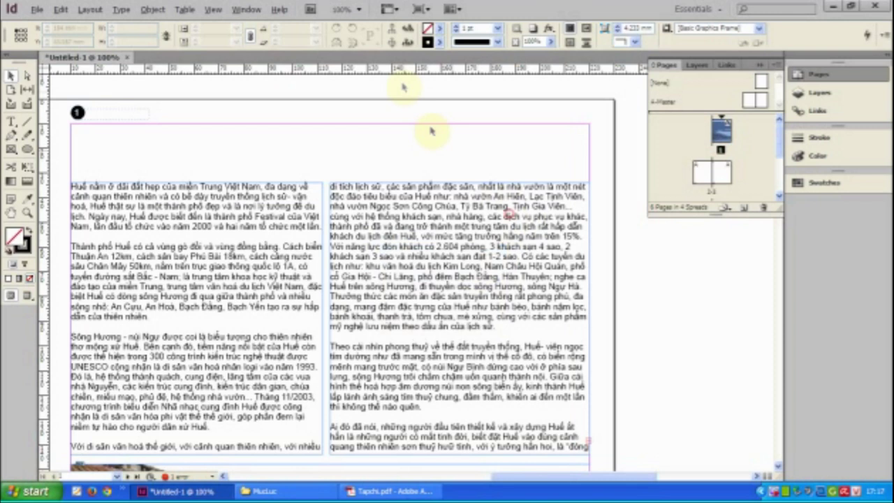
left_click(250, 10)
mouse_move(283, 260)
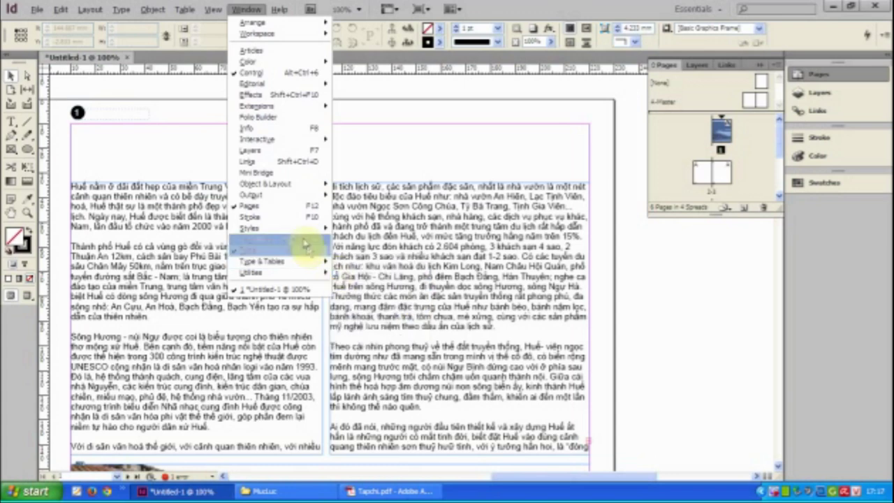
mouse_move(301, 228)
left_click(391, 241)
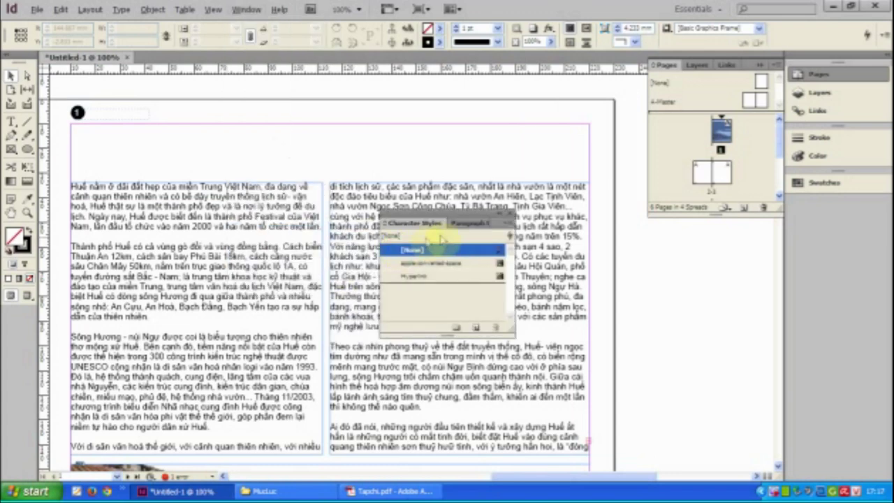
left_click(467, 224)
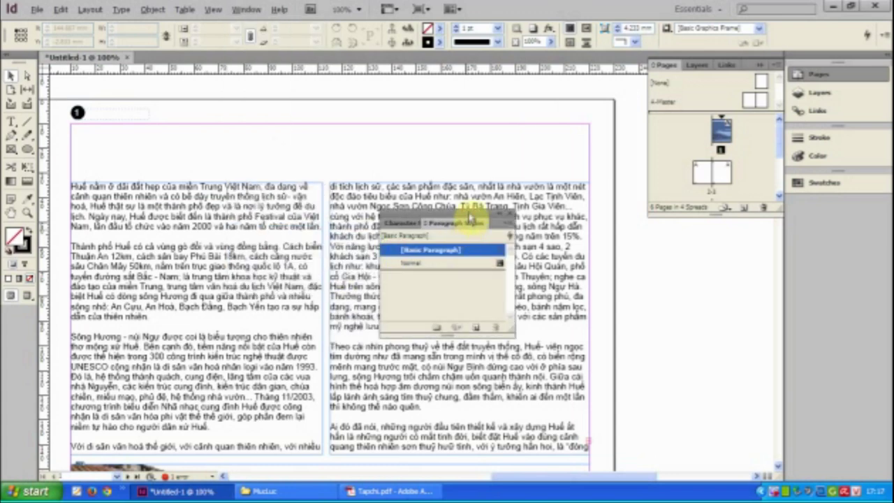
left_click_drag(470, 218, 644, 246)
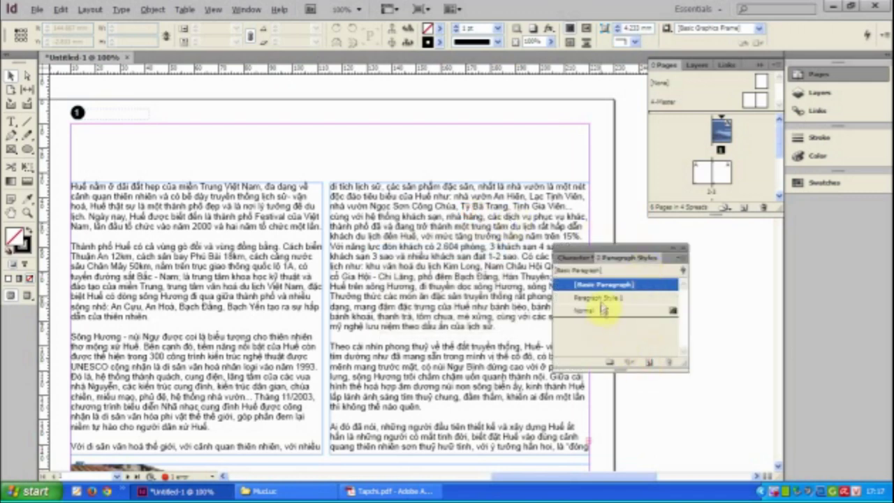
Define a new paragraph style named Doanvb that uses the Arial font in Regular
left_click(603, 299)
double_click(602, 299)
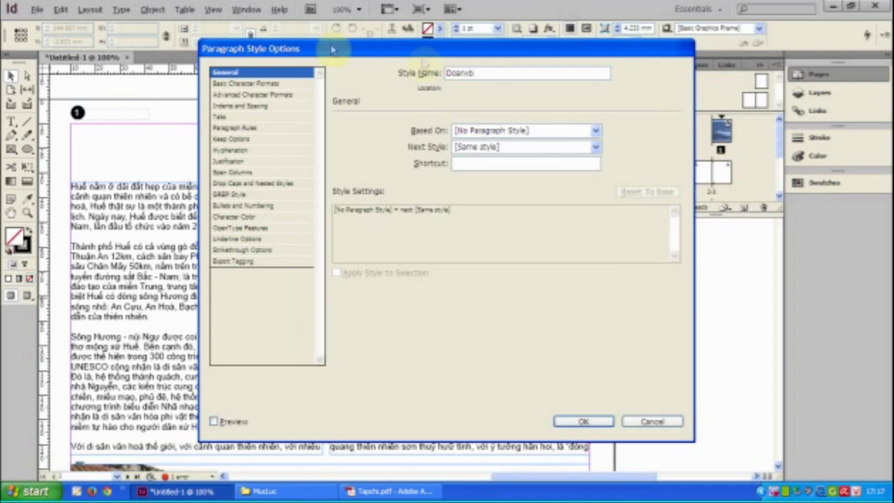
left_click(265, 84)
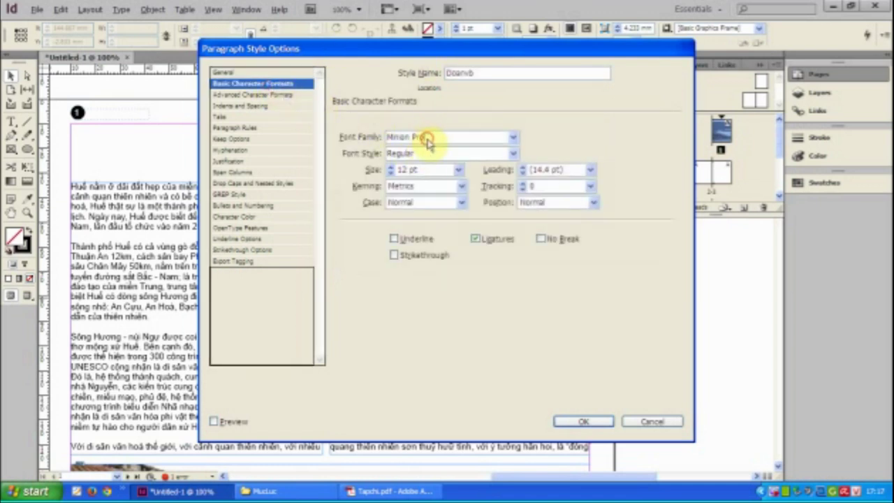
left_click_drag(430, 137, 358, 137)
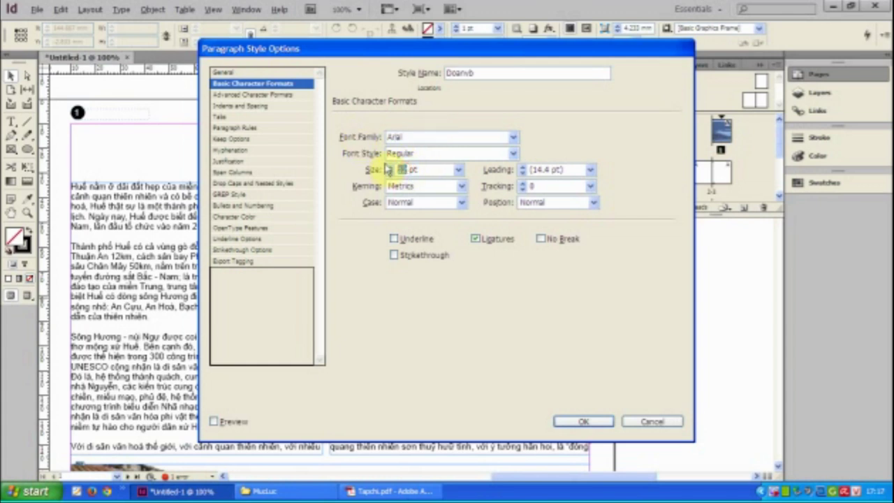
left_click(573, 422)
Complete the Doanvb style at size 10 pt and apply it to all the article text in both columns
double_click(183, 213)
key("ctrl+a")
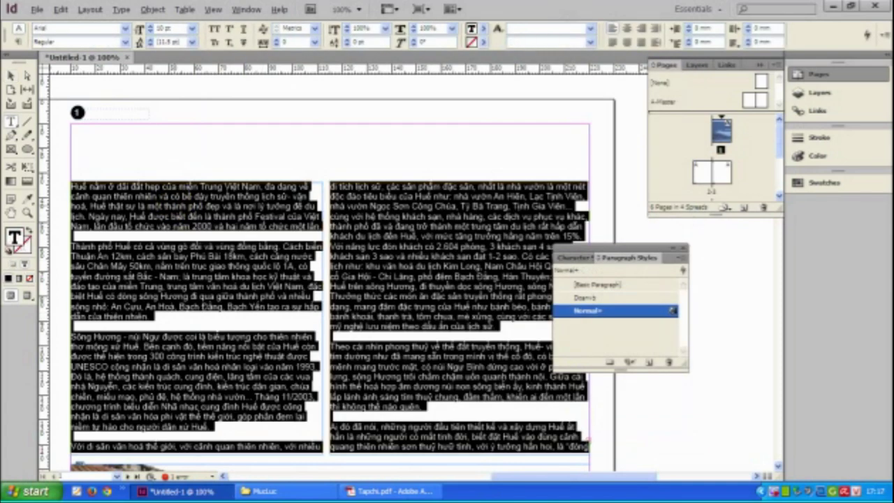
left_click(584, 299)
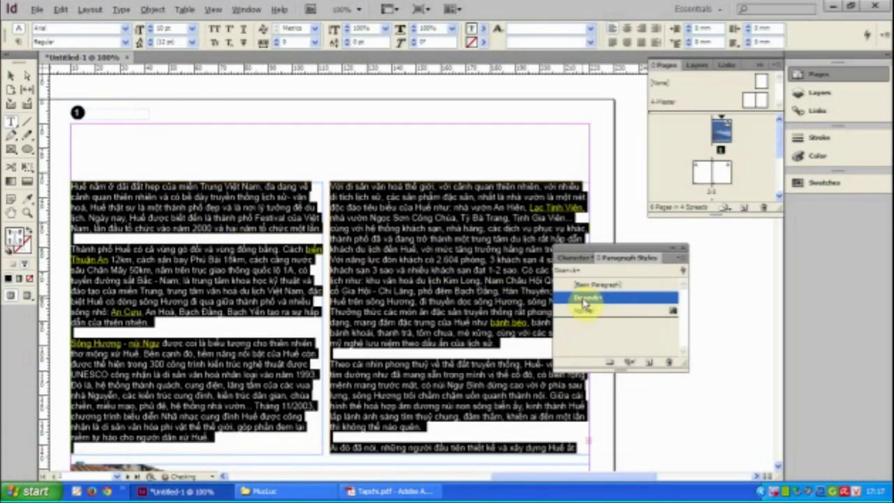
Edit the Doanvb style to use Left Justify alignment, with the preview turned on
double_click(613, 300)
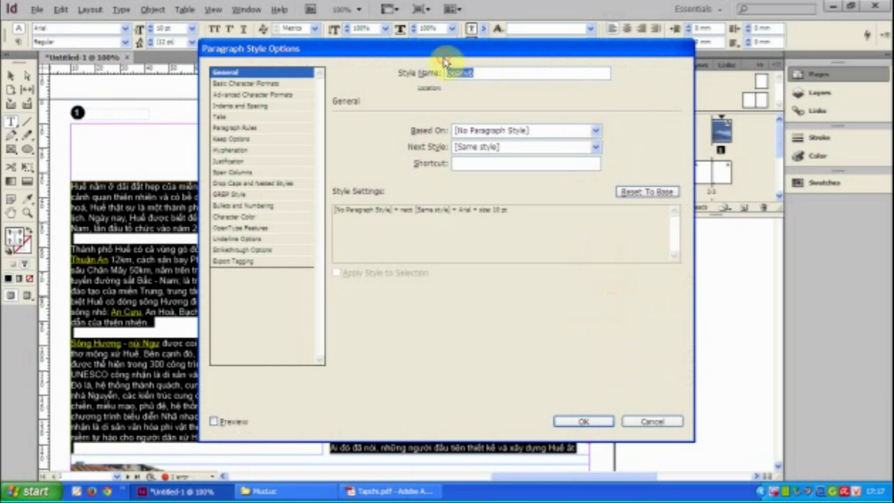
left_click_drag(475, 54, 690, 68)
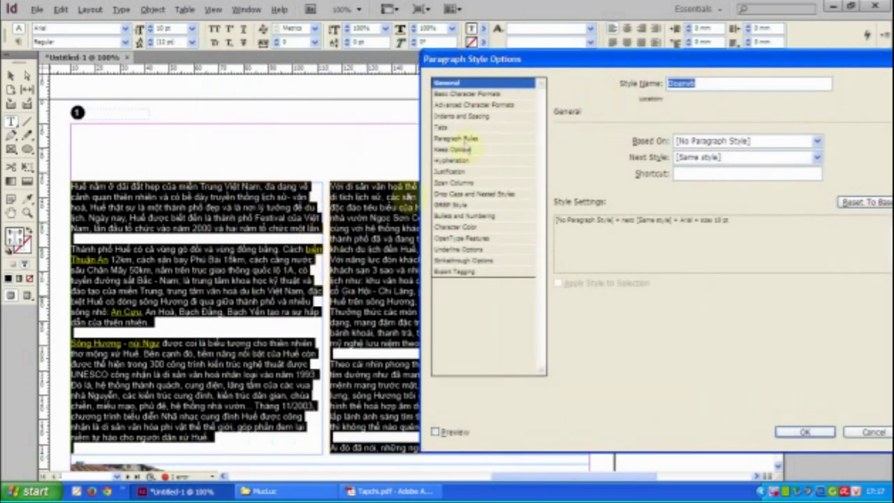
left_click(466, 116)
left_click(671, 148)
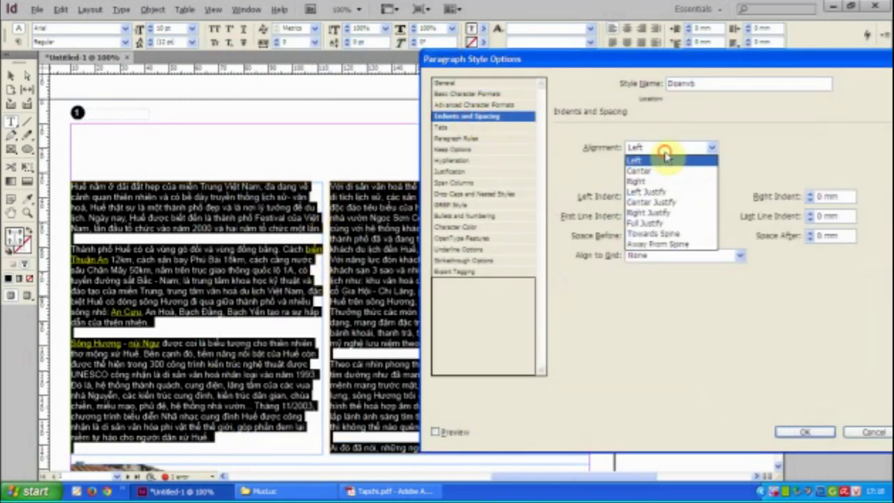
left_click(653, 185)
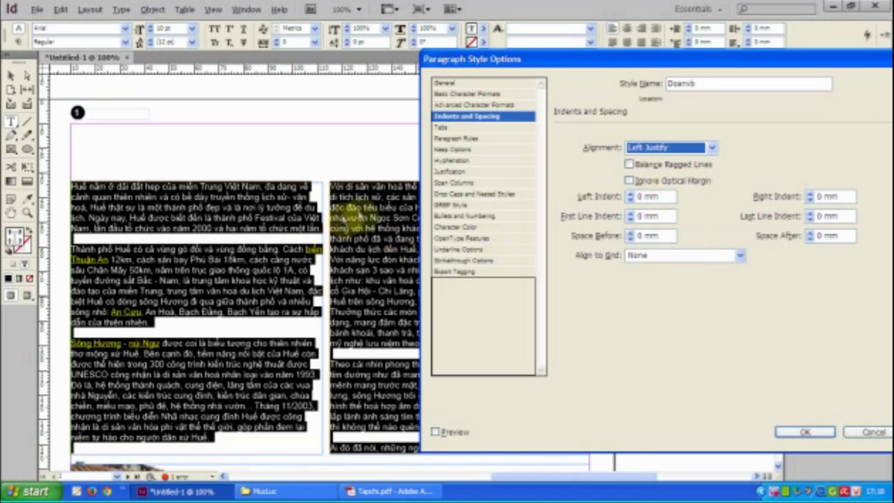
left_click(454, 433)
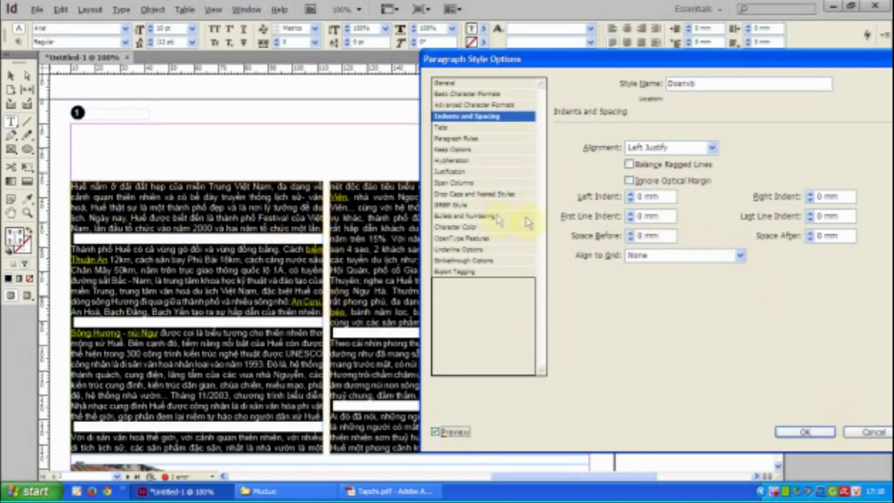
Set the Doanvb style's first line indent to 5 mm
left_click(631, 214)
left_click(631, 213)
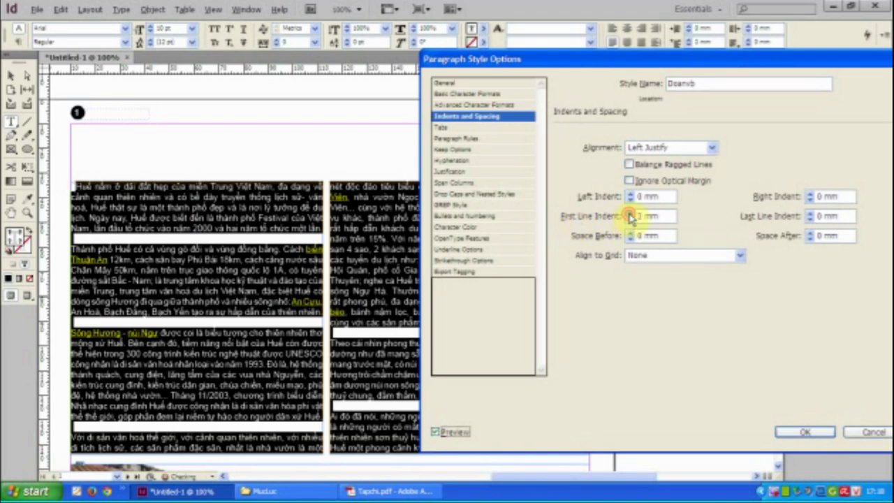
left_click(631, 213)
left_click(631, 214)
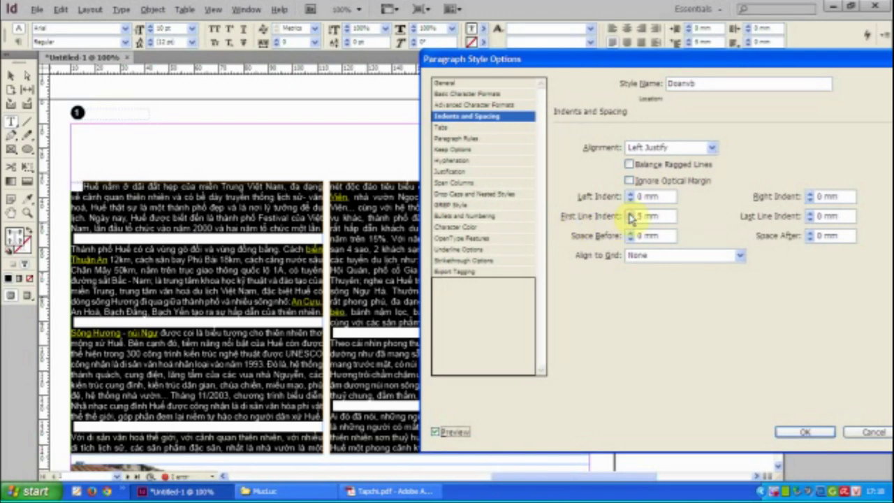
Try a 2 mm left indent in the Doanvb style and reset it to 0 mm
left_click(631, 195)
left_click(631, 195)
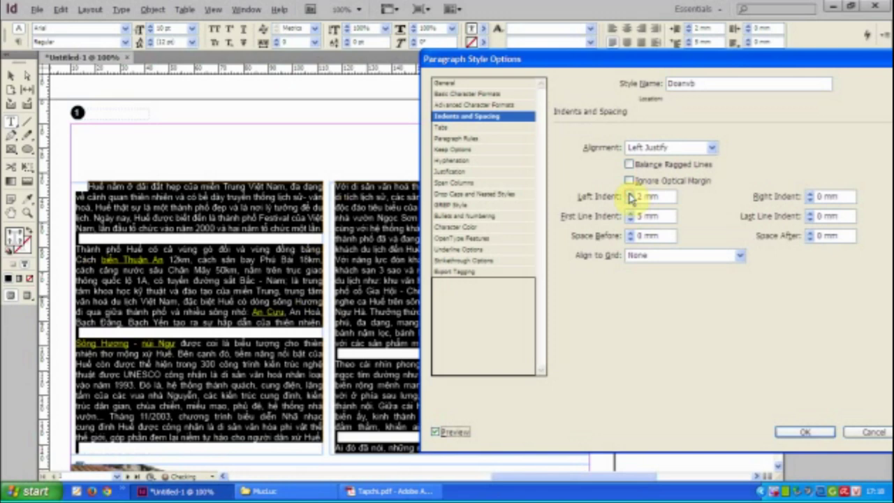
left_click(630, 200)
left_click(630, 199)
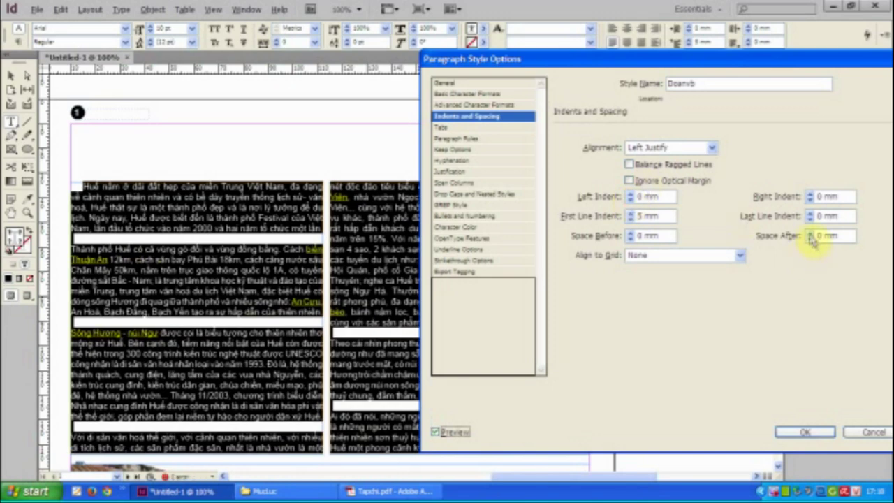
Accept the indent settings, add a drop cap of 2 lines and 1 character to the Doanvb style, and deselect the text
left_click(804, 431)
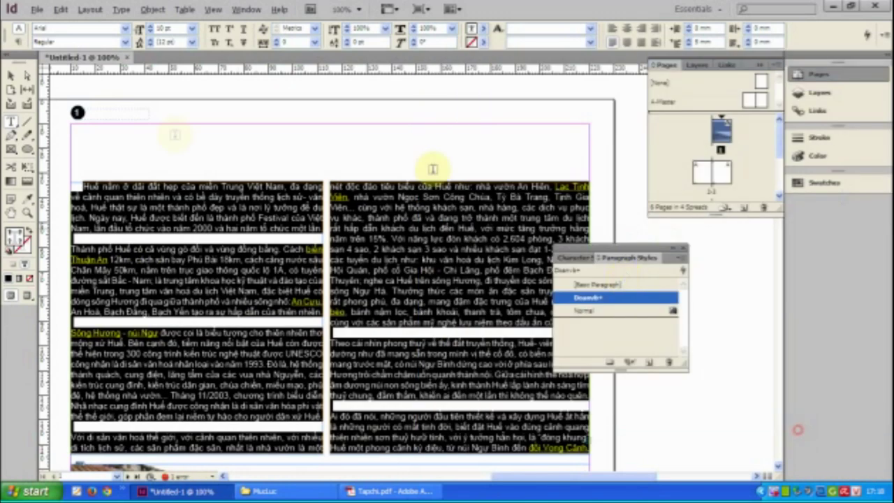
double_click(615, 299)
left_click(452, 193)
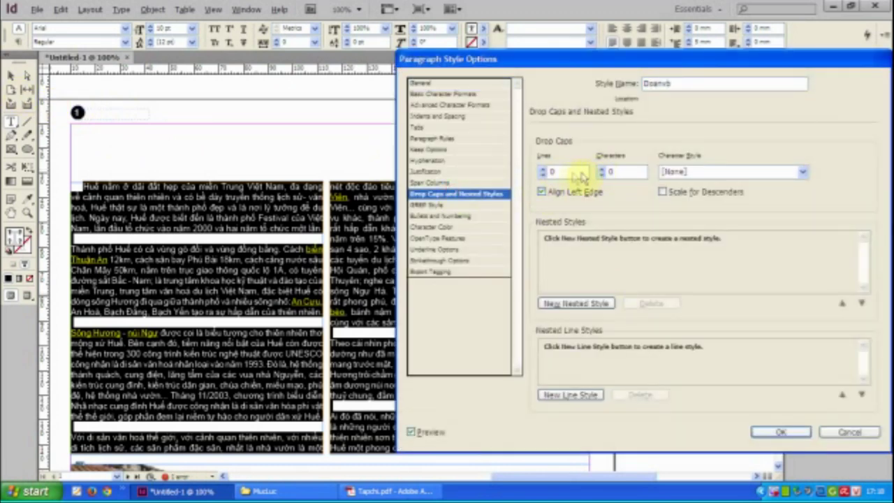
left_click(544, 171)
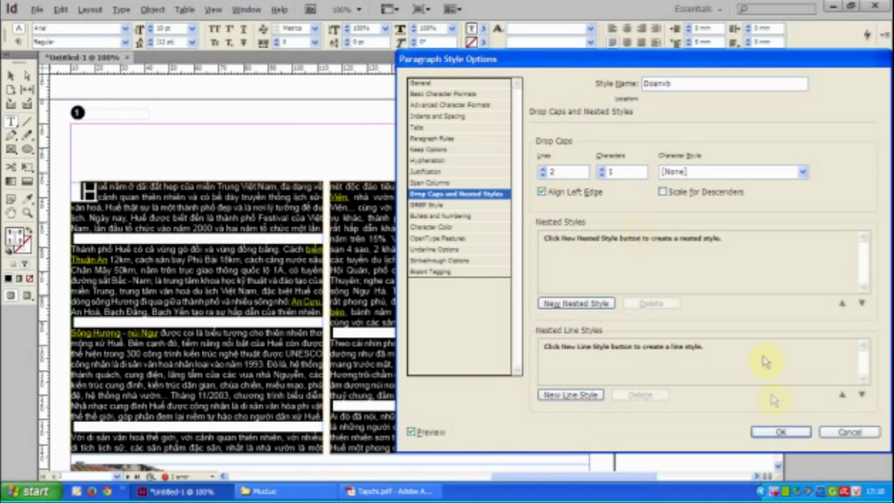
left_click(780, 432)
left_click(13, 76)
left_click(110, 132)
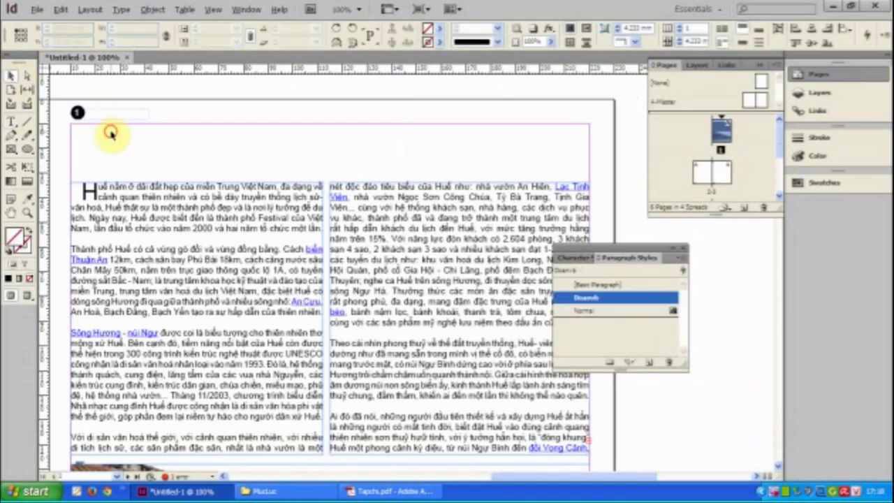
Compare page 1's title area and columns with Tapchi.pdf in Acrobat, returning to InDesign after each look
left_click(392, 491)
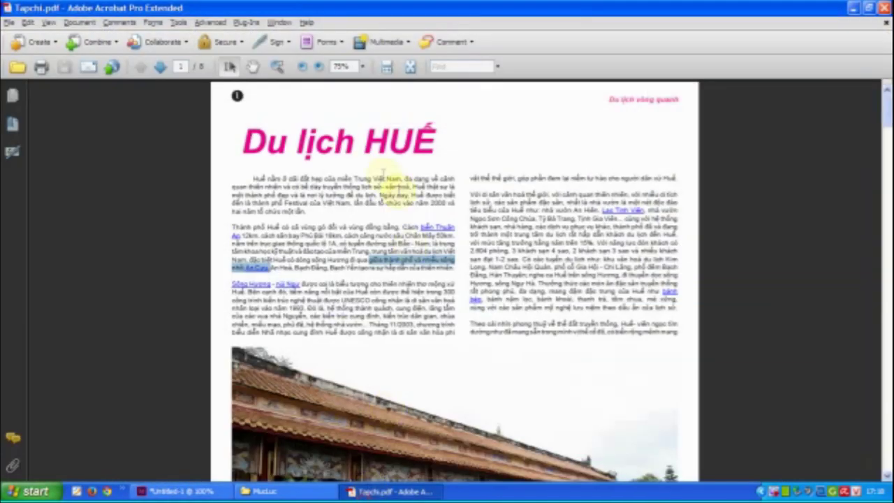
left_click(176, 491)
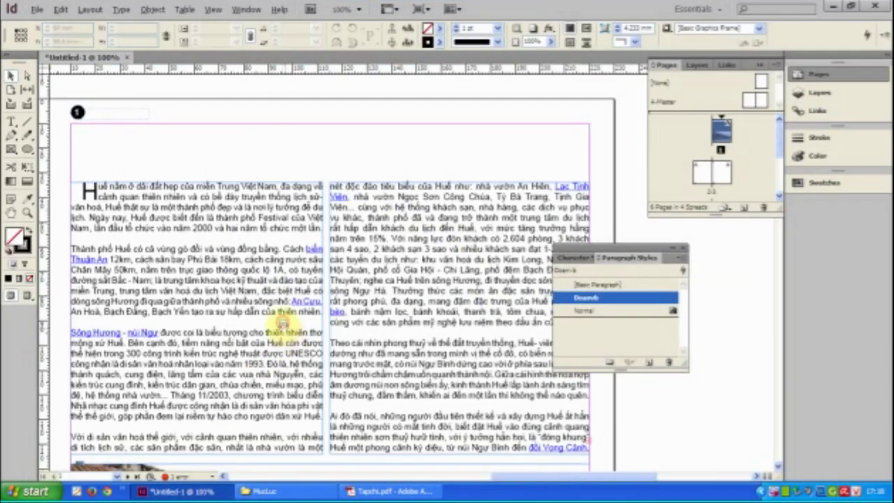
key("ctrl+minus")
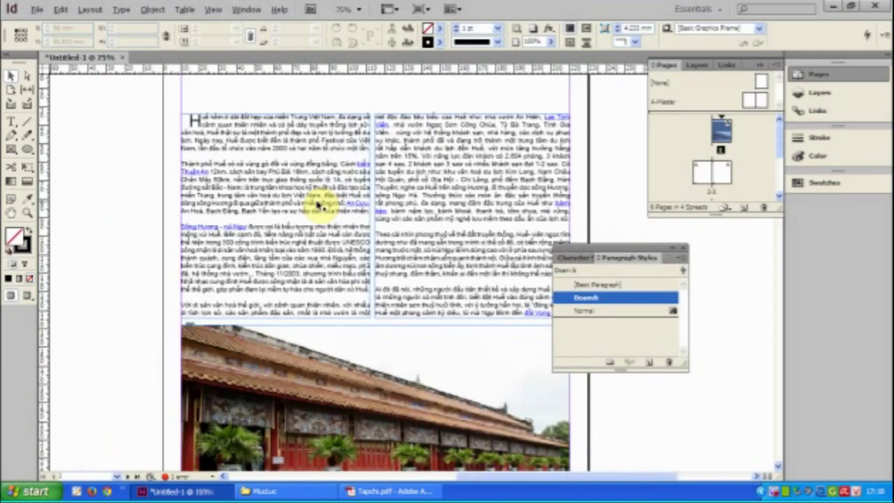
left_click_drag(410, 187, 317, 327)
scroll(316, 329, "up", 3)
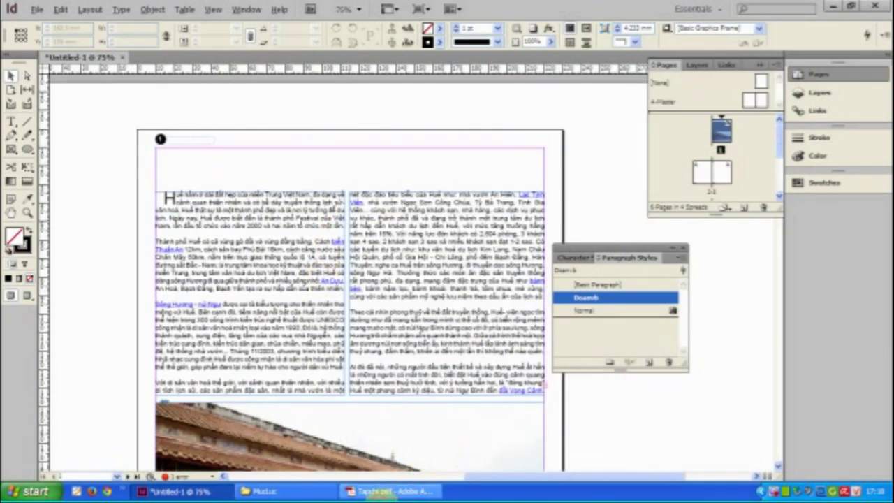
left_click(391, 491)
left_click(178, 491)
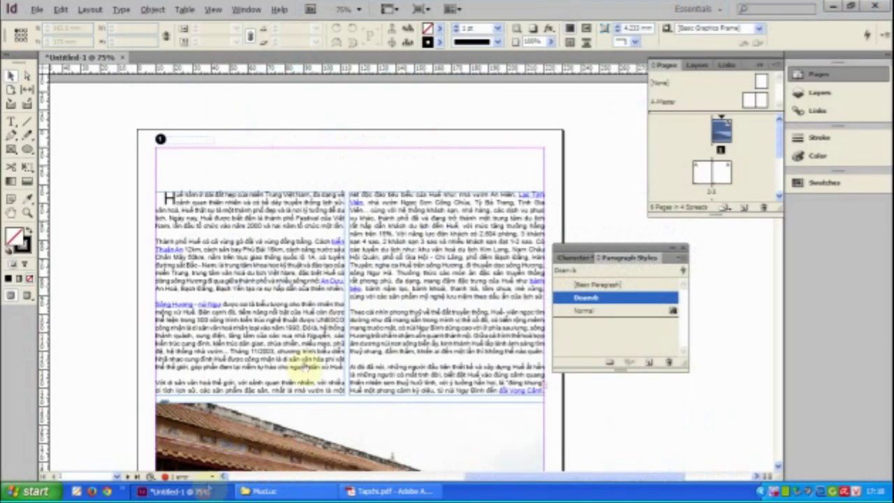
Draw a wide text frame for the title above the text columns and switch the Vietnamese keyboard encoding to VNI Windows
left_click(10, 120)
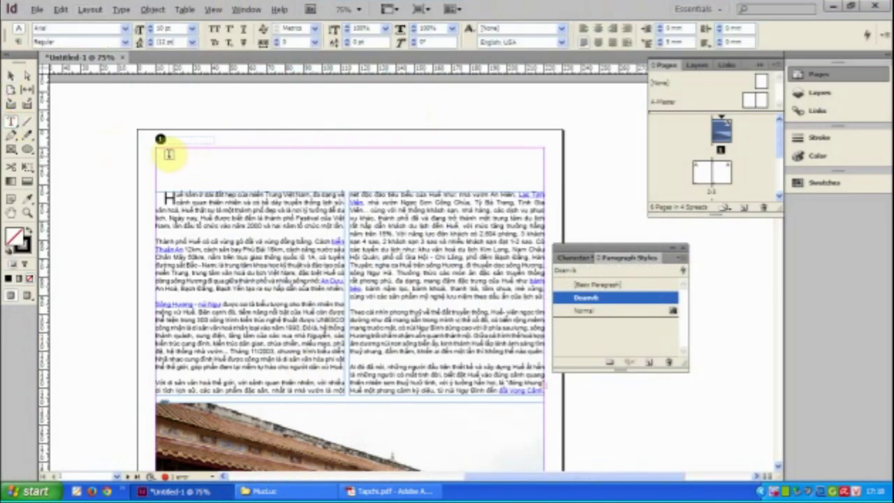
left_click_drag(168, 155, 455, 180)
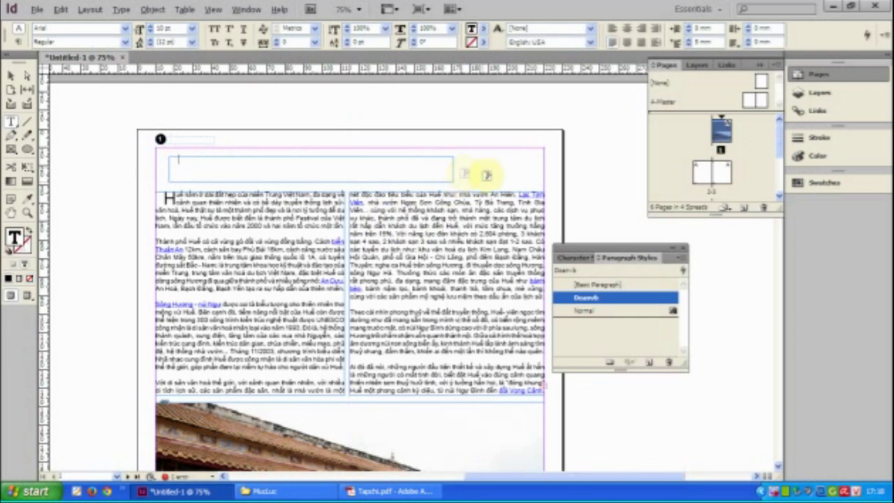
left_click(760, 493)
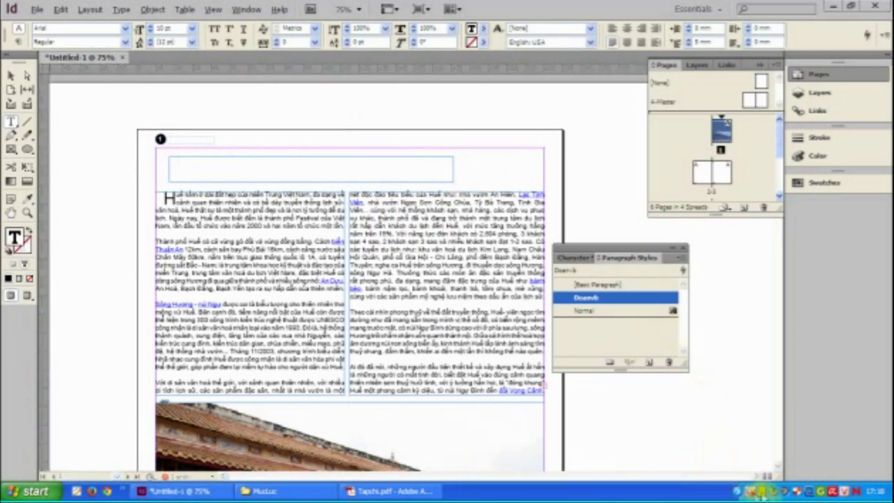
right_click(844, 491)
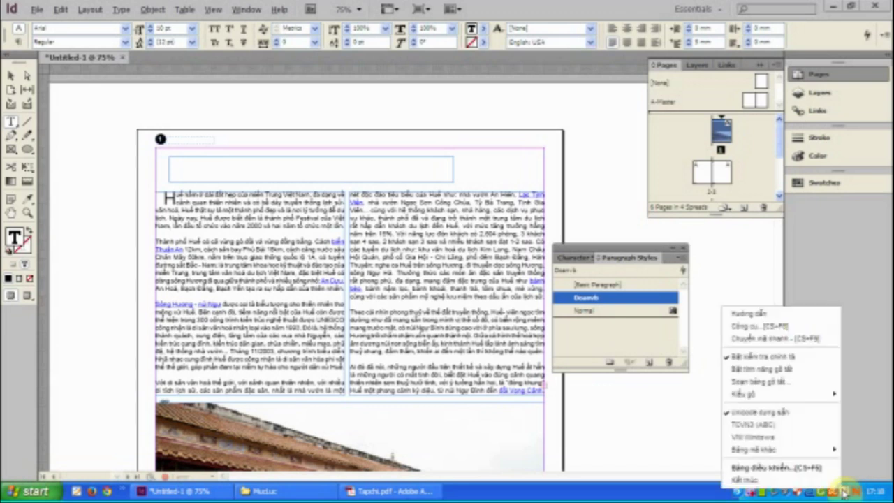
left_click(747, 437)
left_click(230, 170)
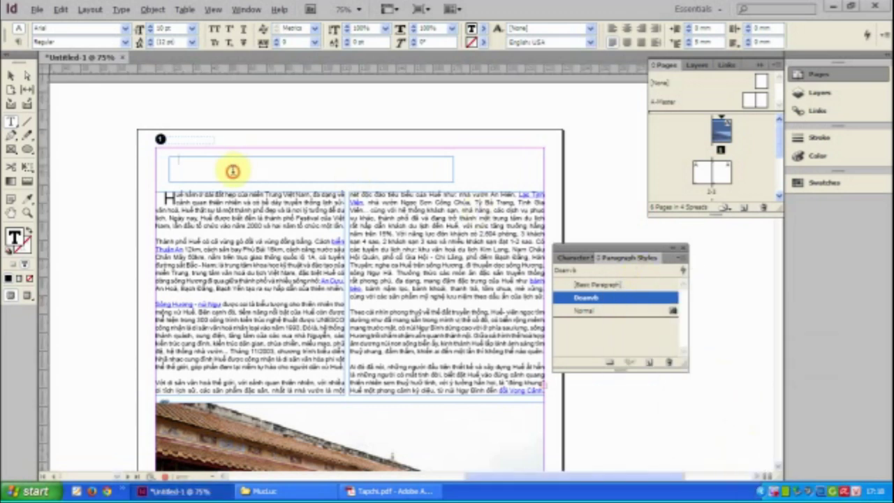
Choose the VNI-Free font and enter the title "Du lịch HUẾ" in the new frame
left_click(124, 29)
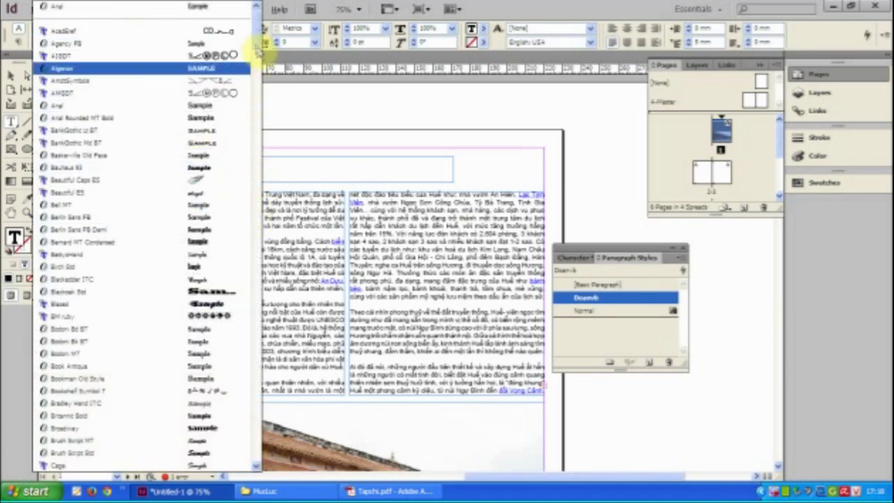
left_click_drag(254, 43, 244, 388)
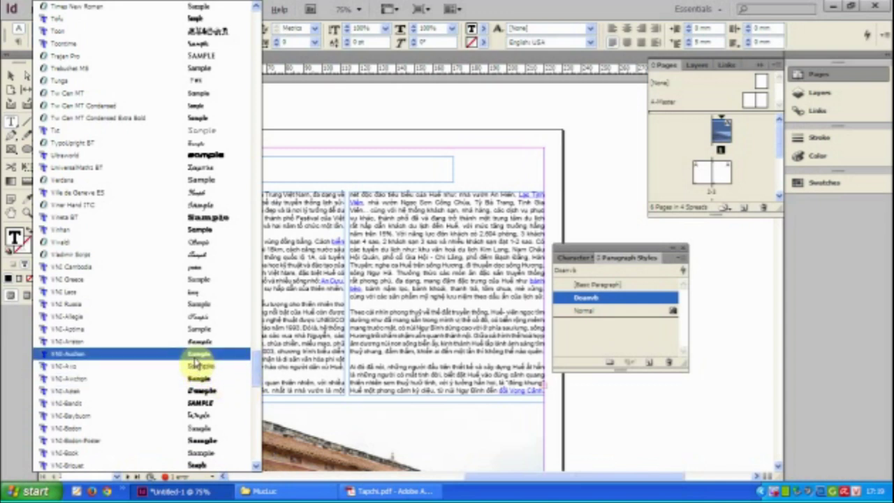
left_click_drag(253, 365, 255, 393)
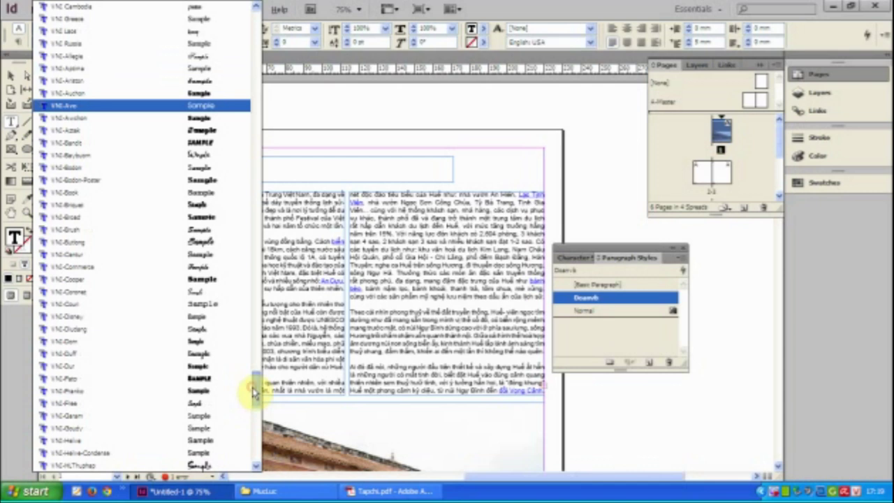
left_click(195, 403)
type("VNI-Free")
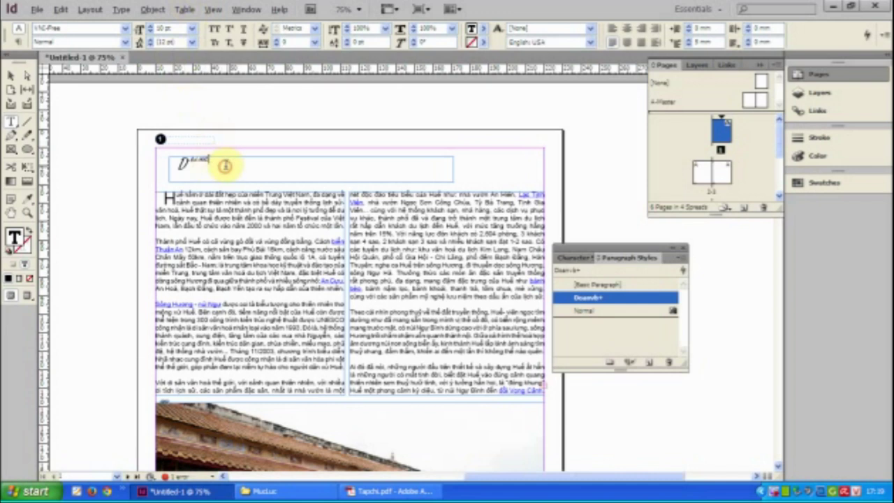
Apply the Normal paragraph style to the title text above the columns
left_click_drag(226, 163, 149, 143)
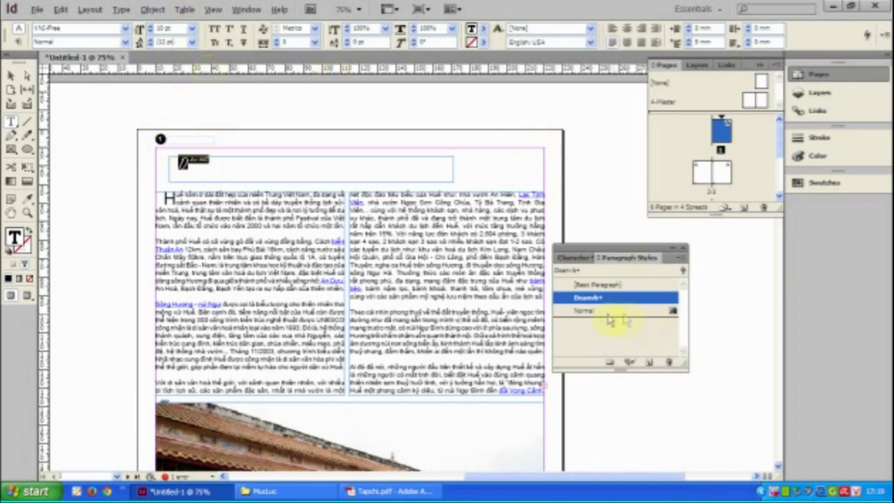
left_click(577, 257)
left_click(627, 257)
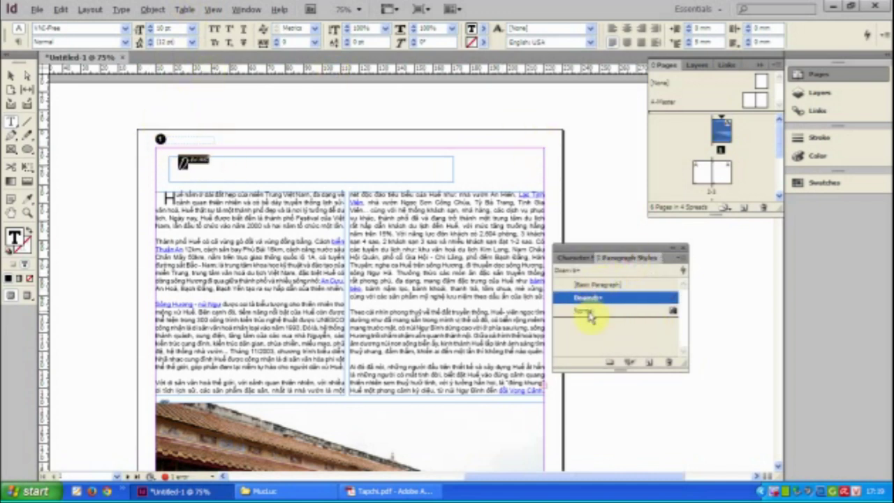
left_click(588, 312)
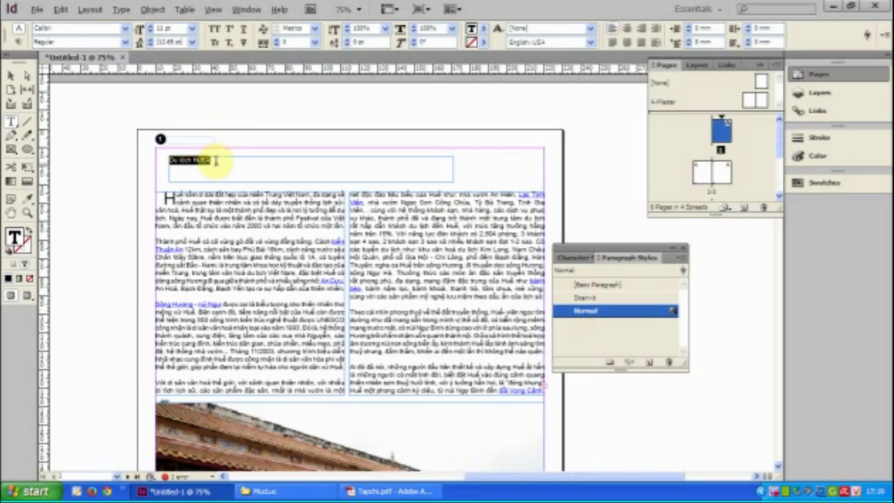
Change the selected title text's font to Vladimir Script
left_click(92, 30)
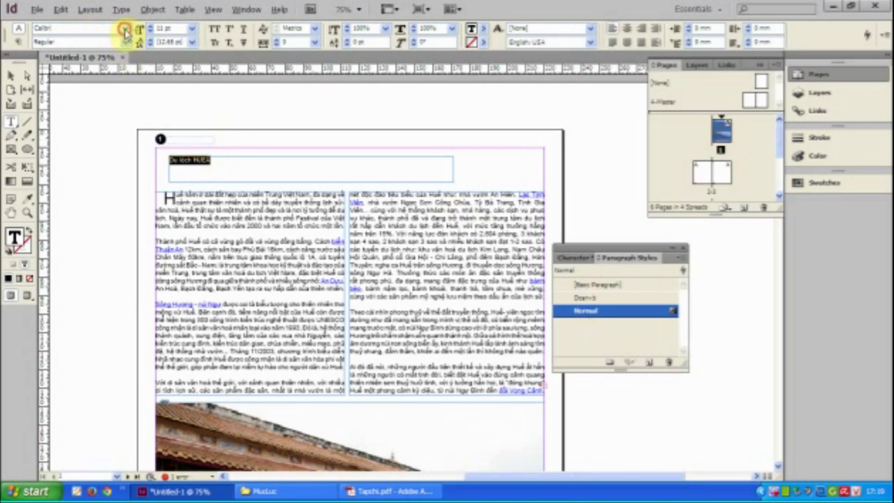
left_click(124, 31)
left_click_drag(259, 42, 242, 369)
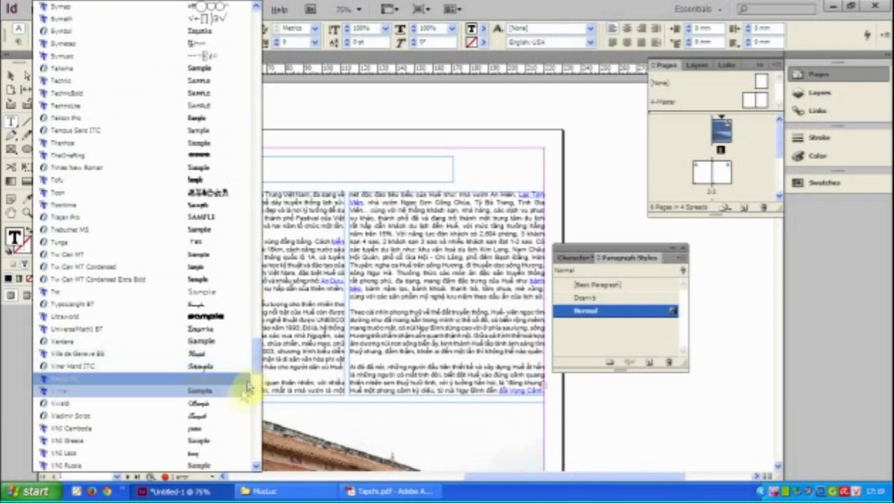
left_click(210, 416)
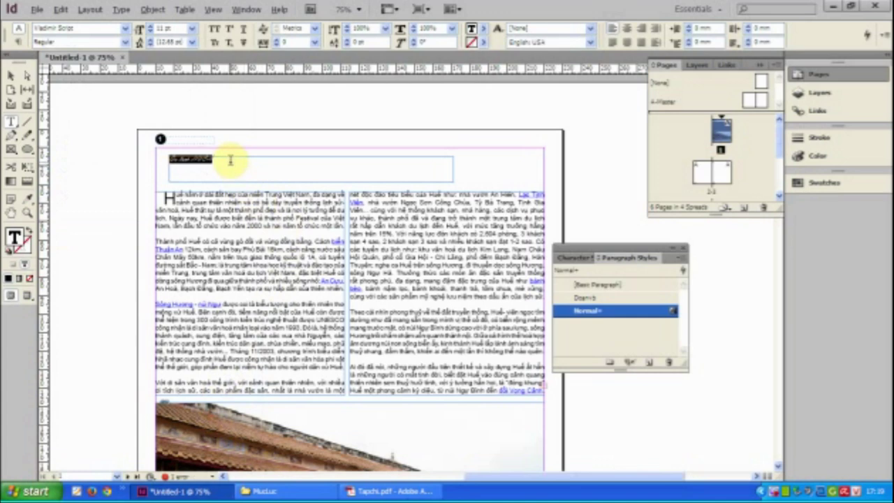
Change the title's font to VNI-Coronet and reselect the whole title text
left_click(126, 28)
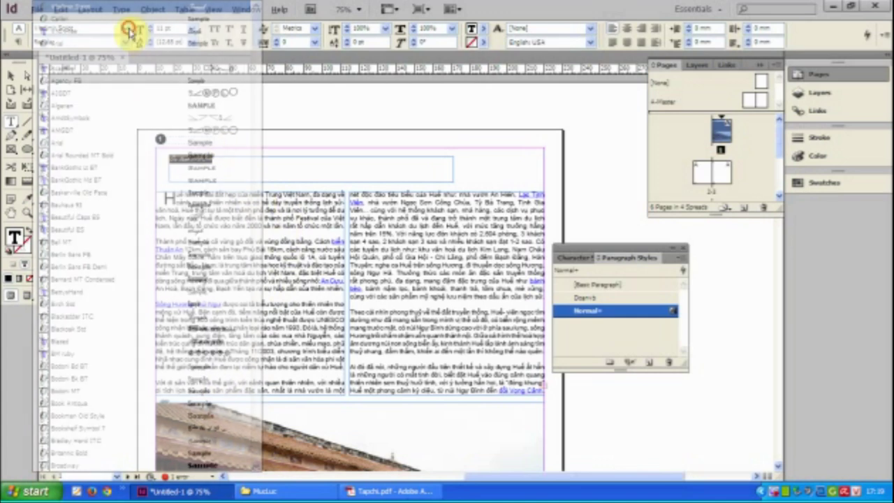
left_click_drag(255, 45, 246, 394)
left_click(199, 305)
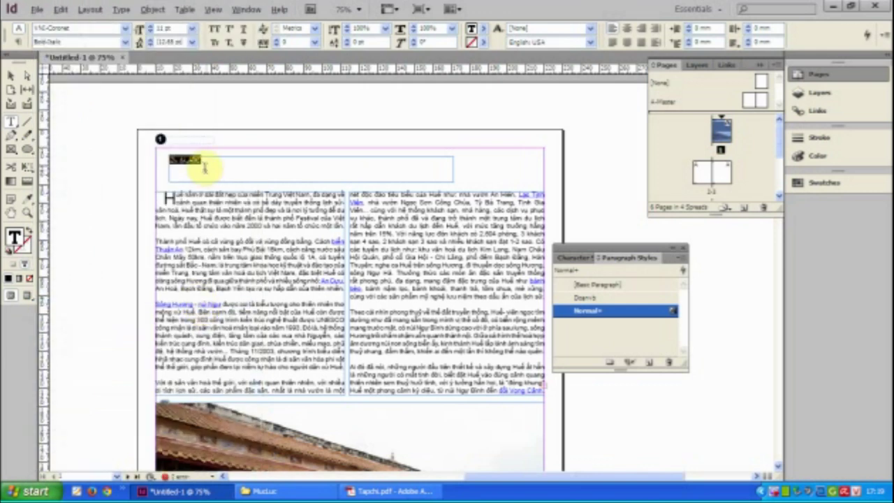
left_click_drag(203, 165, 151, 158)
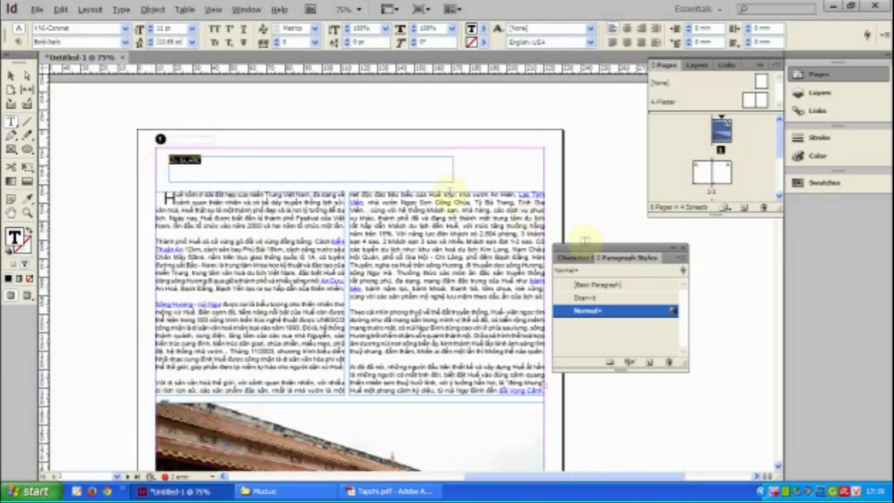
Create a new character style from the selected title text and name it tieude
left_click(572, 257)
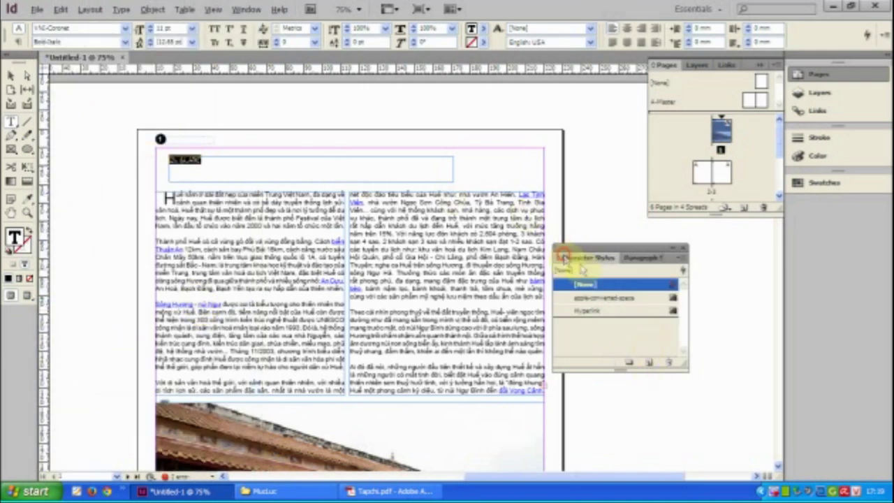
left_click(649, 361)
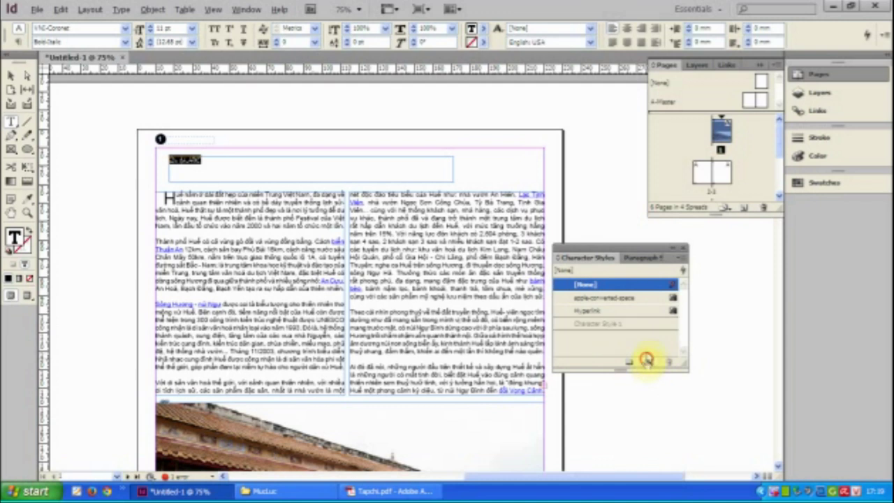
double_click(599, 326)
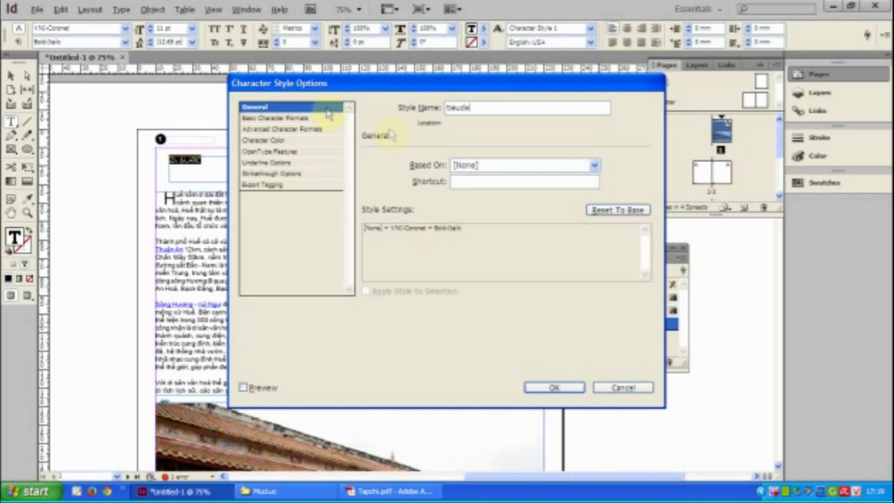
type("tieude")
Set the tieude character style to size 50 pt and character color C=0 M=100 Y=0 K=0
left_click(291, 119)
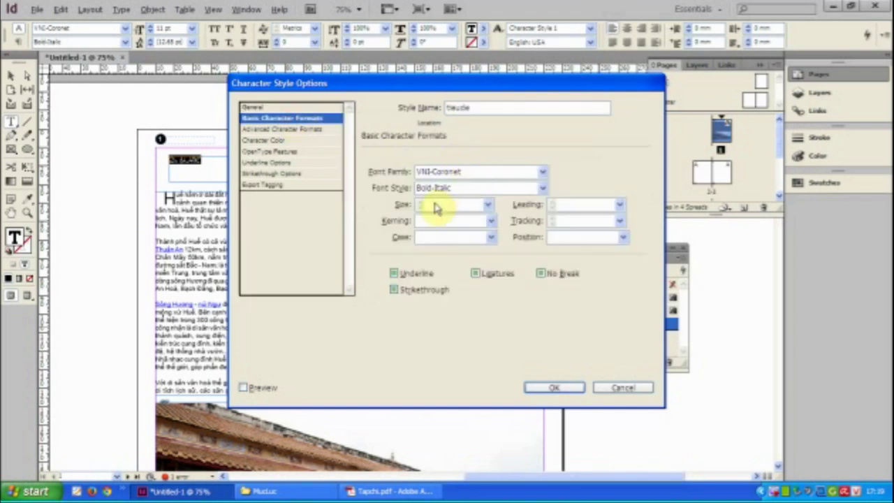
left_click(434, 204)
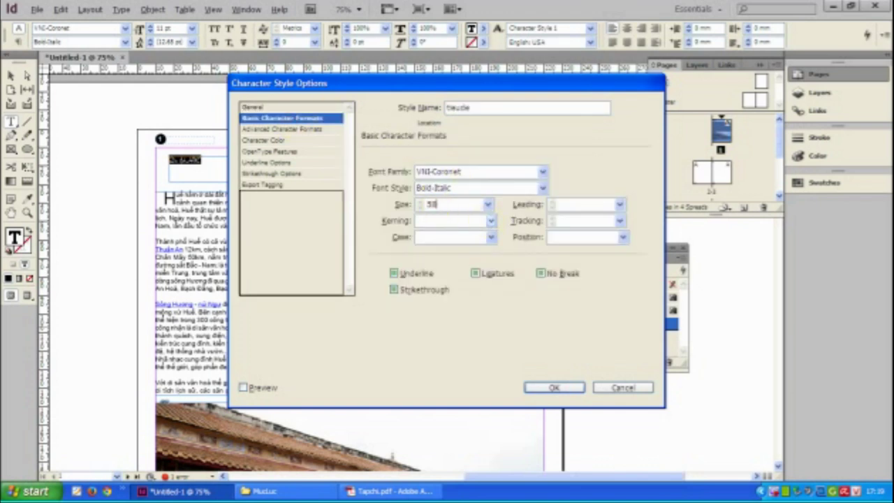
left_click(283, 142)
left_click(413, 227)
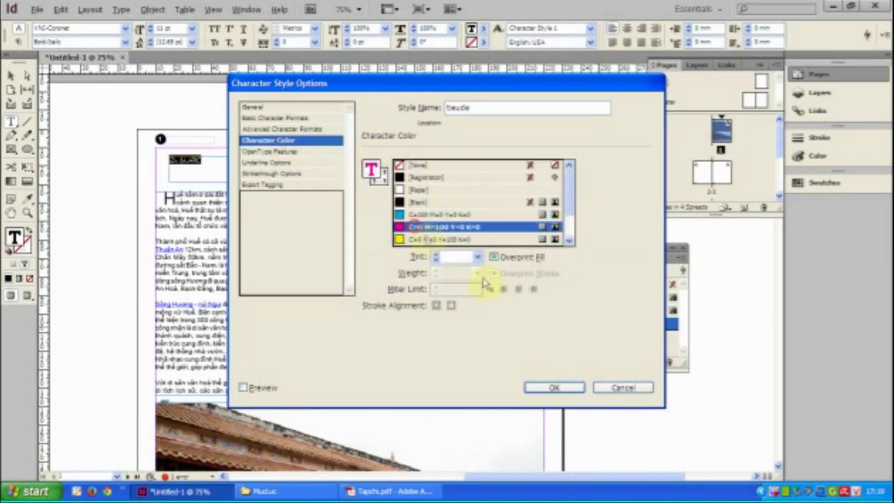
left_click(552, 388)
left_click(11, 76)
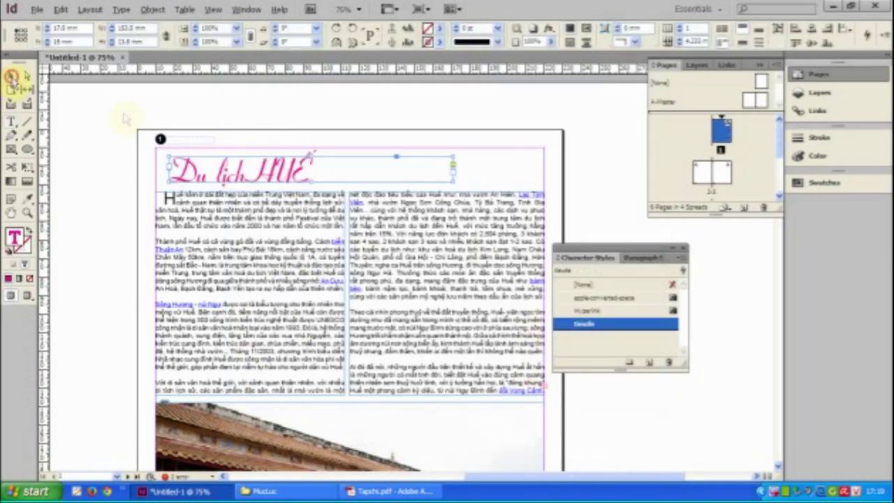
Edit the tieude character style with preview on, trying VNI-Disney and settling on a bold upright casual VNI font
left_click(170, 125)
key("ctrl+=")
key("ctrl+=")
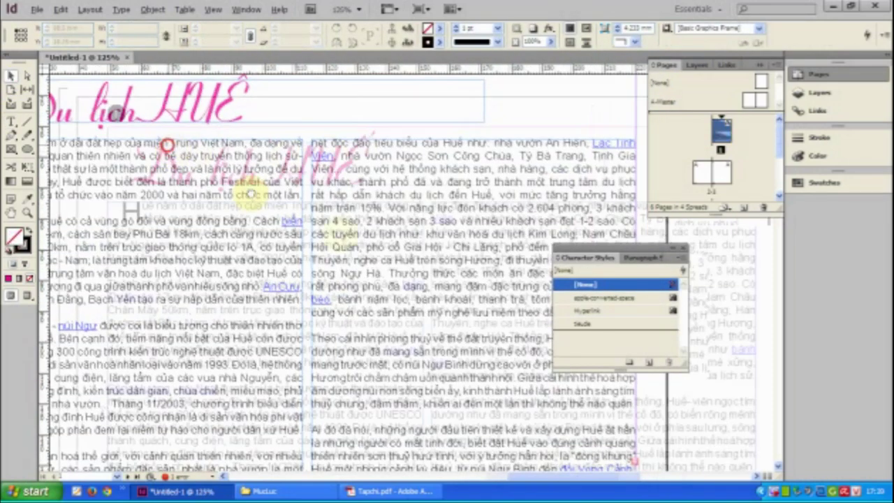
double_click(349, 199)
left_click(10, 75)
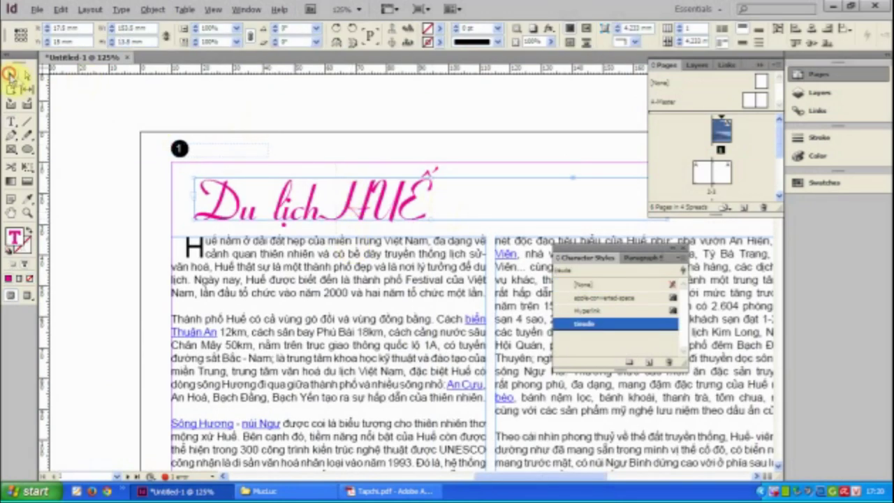
double_click(586, 326)
left_click_drag(482, 78, 618, 76)
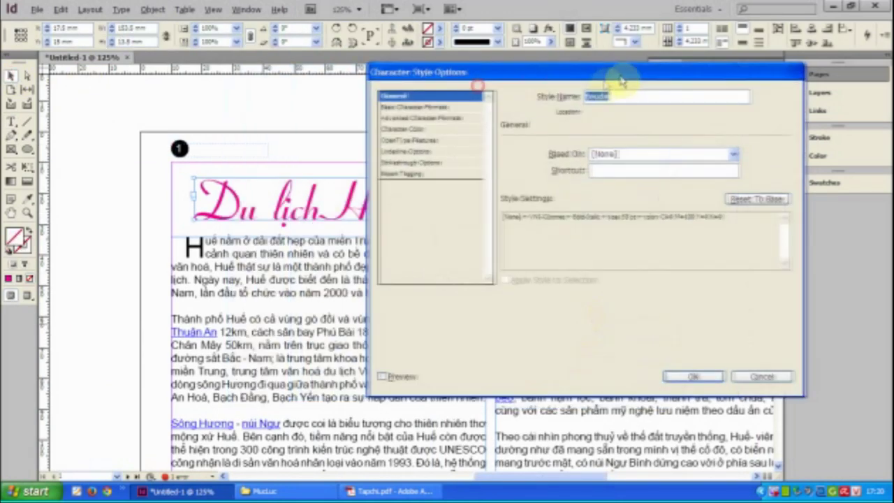
left_click(419, 107)
left_click(682, 178)
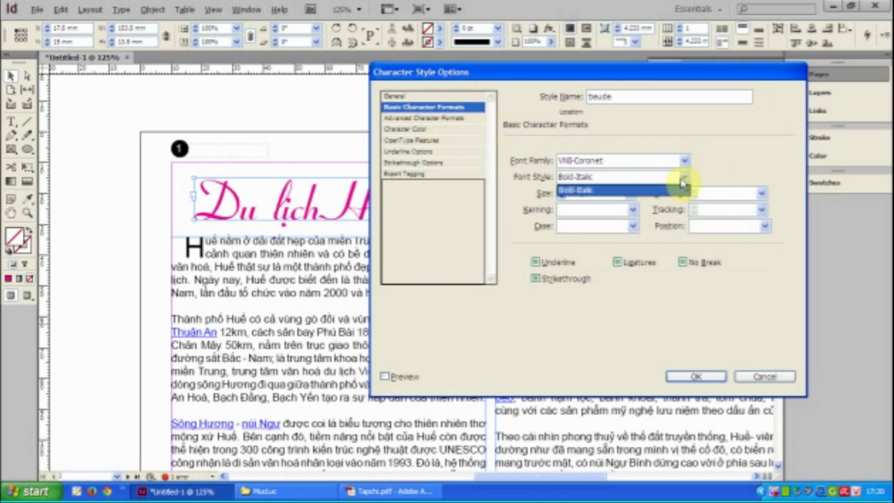
left_click(681, 178)
left_click(637, 163)
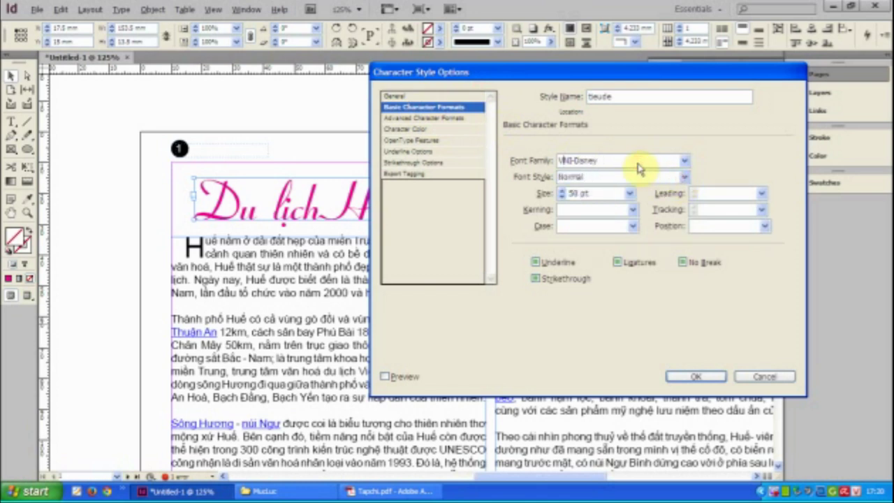
left_click(398, 376)
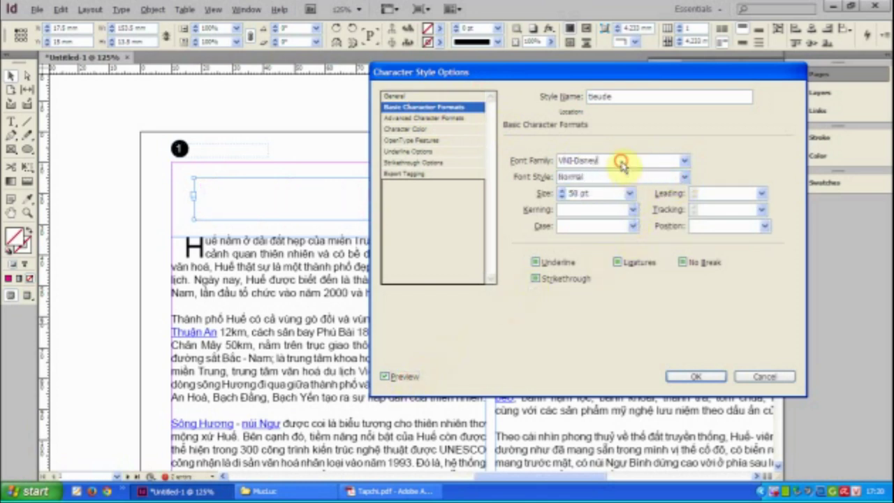
key("Up")
left_click_drag(601, 72, 770, 60)
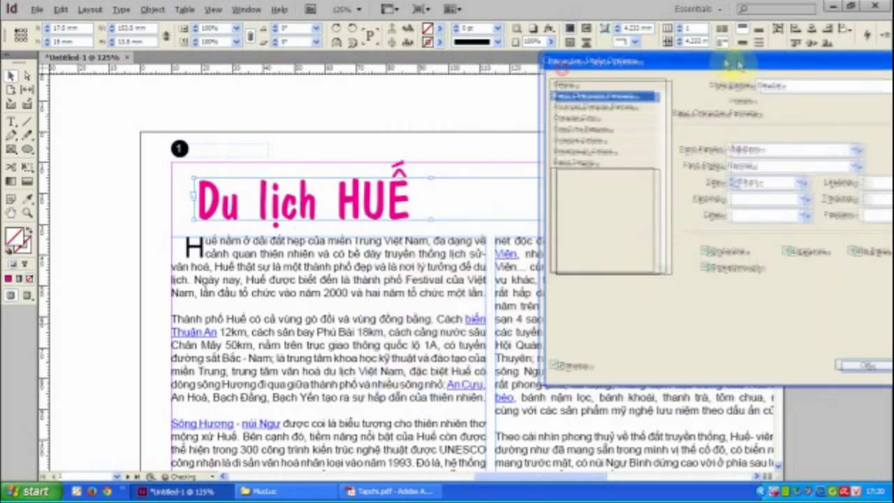
left_click(856, 370)
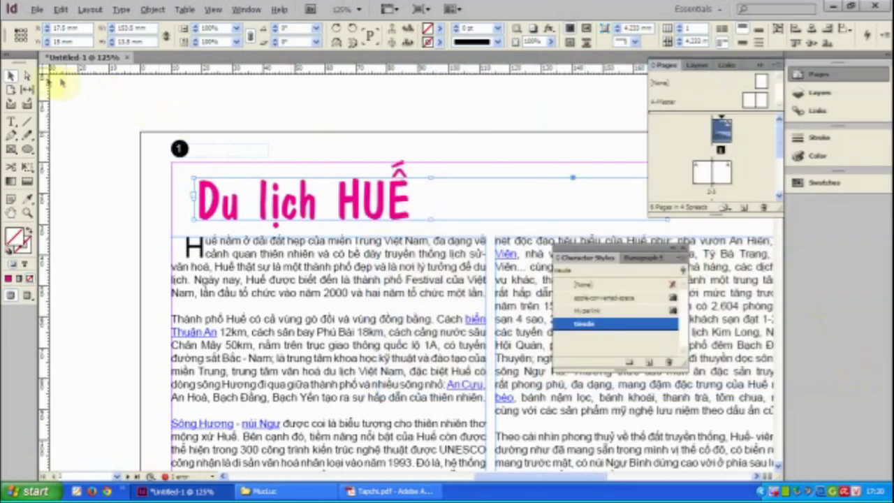
Move the title frame slightly towards page 1's left margin, to X about 12.6 mm and Y about 14.4 mm
left_click(183, 111)
key("ctrl+minus")
key("ctrl+minus")
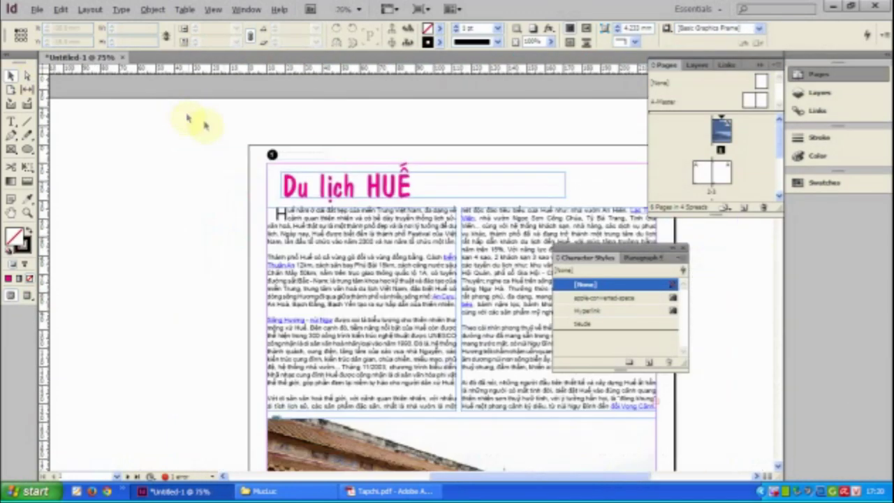
left_click_drag(460, 183, 354, 112)
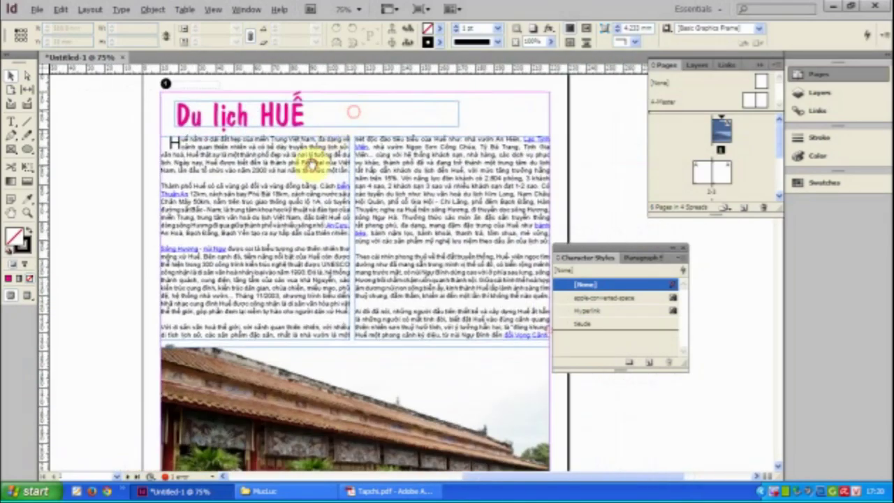
left_click_drag(313, 171, 324, 161)
left_click_drag(325, 207, 324, 233)
left_click_drag(282, 132, 273, 132)
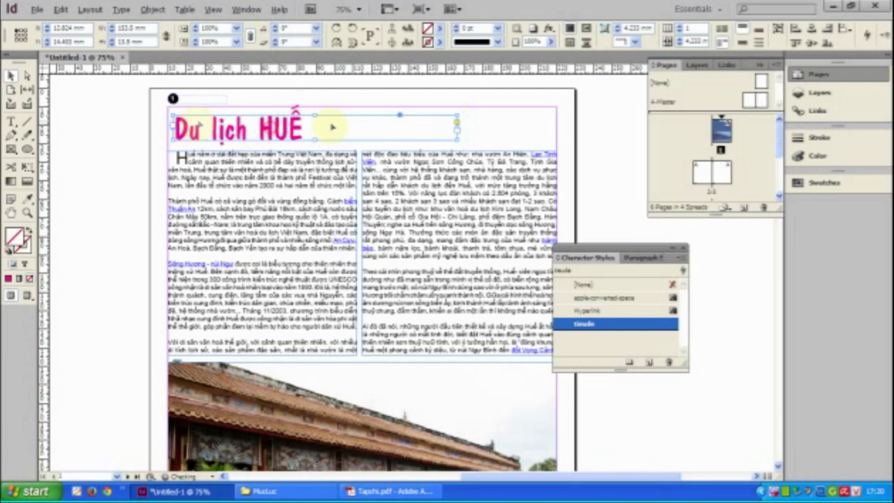
Resize the title frame to about 92 mm wide and 15 mm high, and deselect it
left_click(510, 128)
left_click(457, 131)
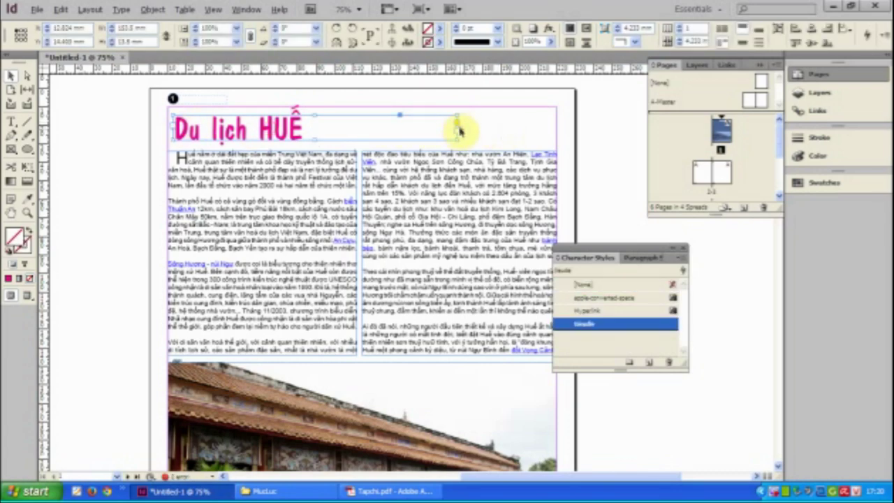
left_click_drag(457, 138, 353, 141)
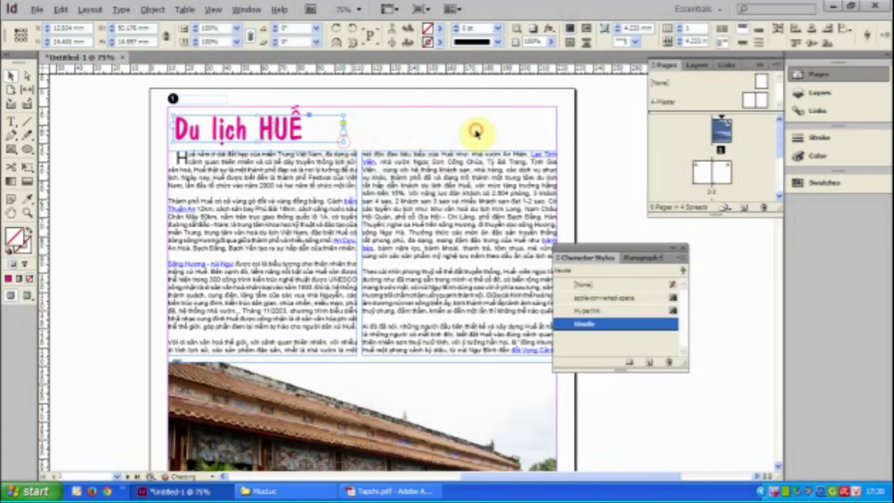
left_click(475, 132)
Switch to Tapchi.pdf in Adobe Acrobat, examine the layout of page 2, and return to the InDesign document
scroll(419, 181, "down", 2)
scroll(419, 188, "down", 2, "alt")
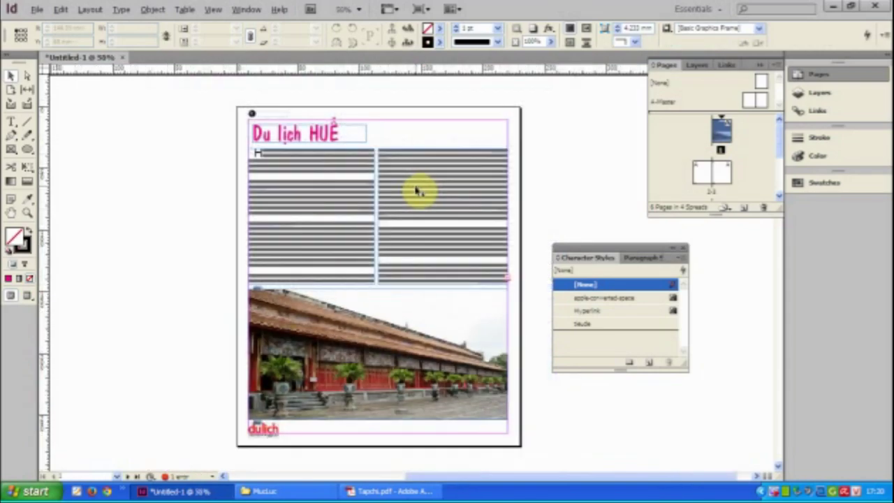
scroll(352, 196, "down", 3)
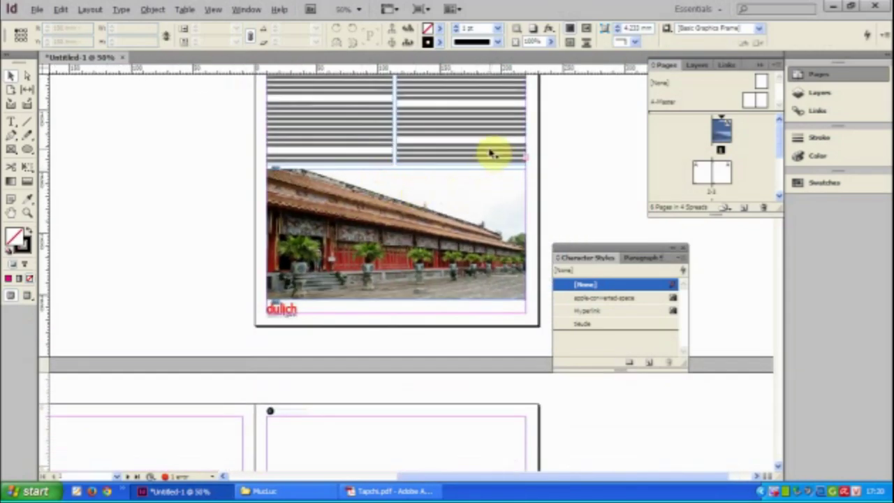
left_click(391, 491)
scroll(403, 292, "down", 5)
scroll(403, 292, "down", 5)
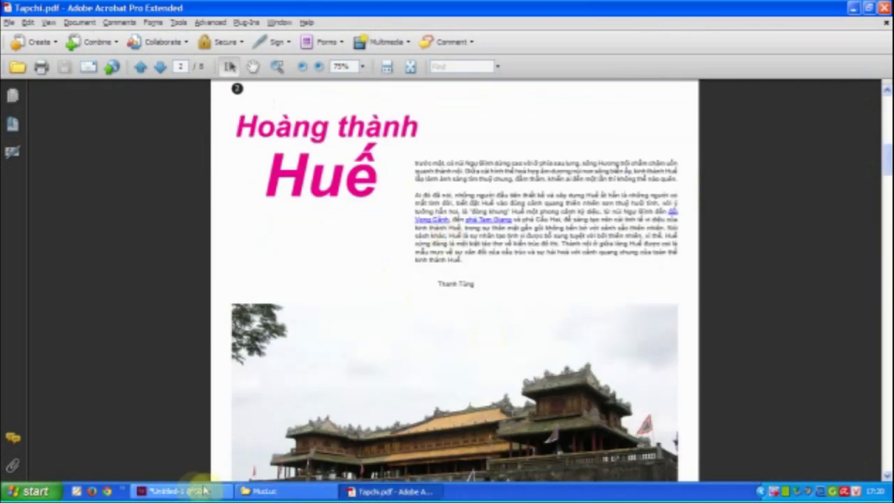
left_click(177, 491)
Continue the overset text from page 1's second column in a new linked frame about 160 by 92 mm on page 2
scroll(374, 270, "up", 2)
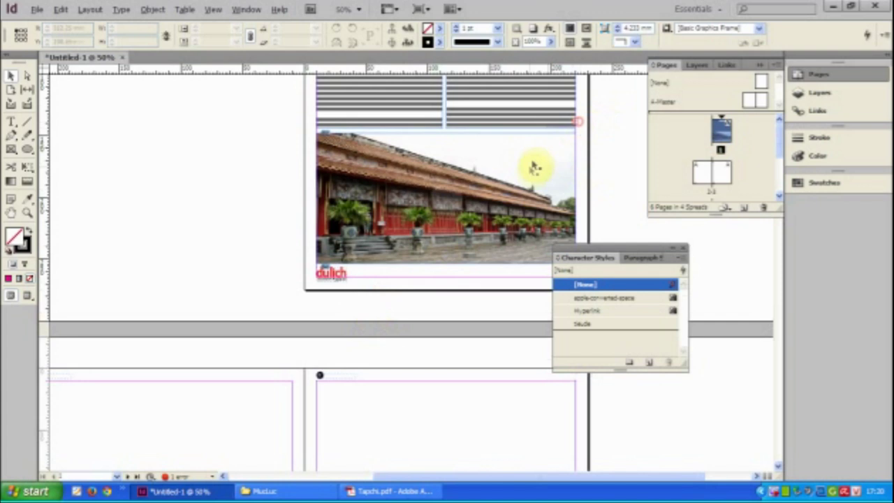
left_click(577, 123)
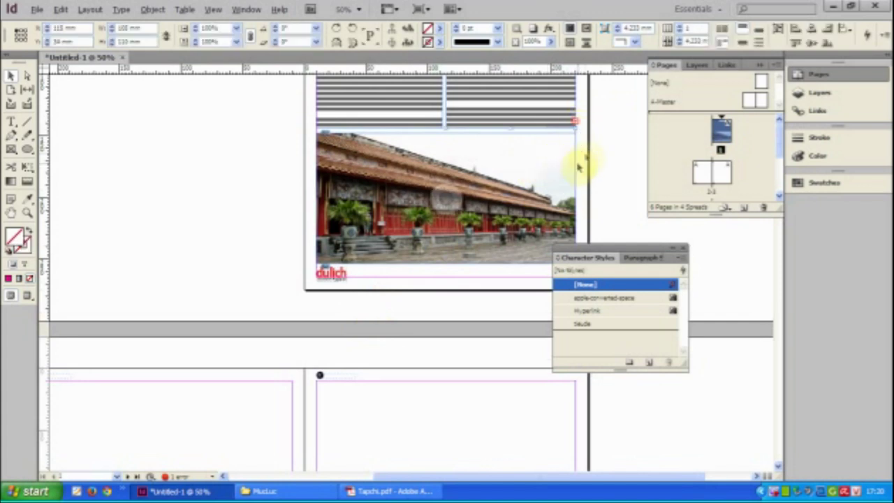
left_click(577, 122)
key("ctrl+minus")
key("ctrl+minus")
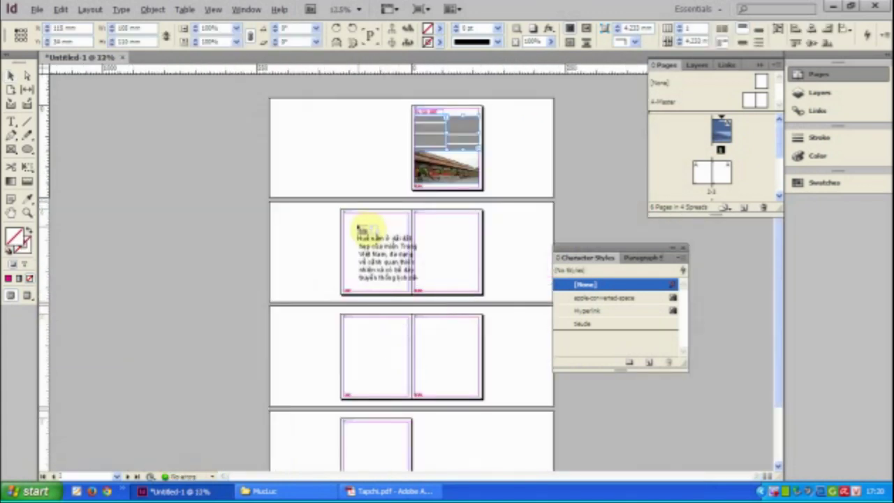
left_click_drag(359, 216, 409, 241)
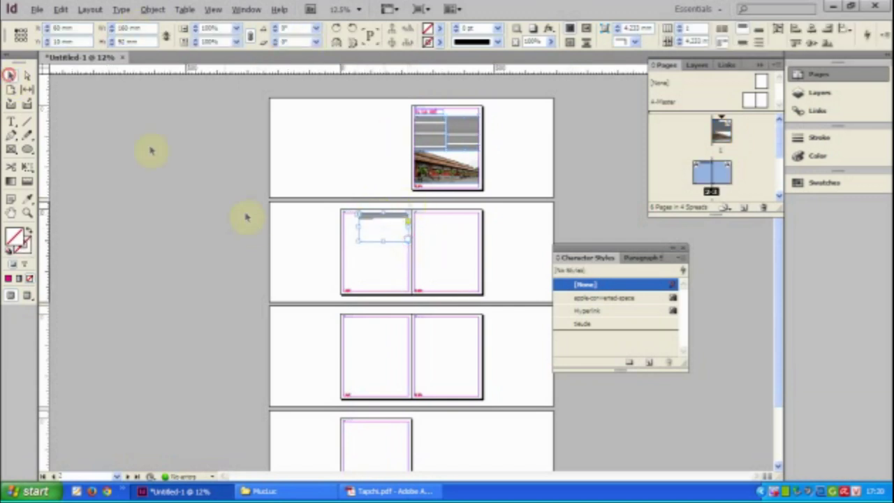
Move the linked text frame down on page 2 and resize it to about 121 by 37 mm against the right margin
key("z")
left_click_drag(259, 186, 410, 289)
left_click(10, 74)
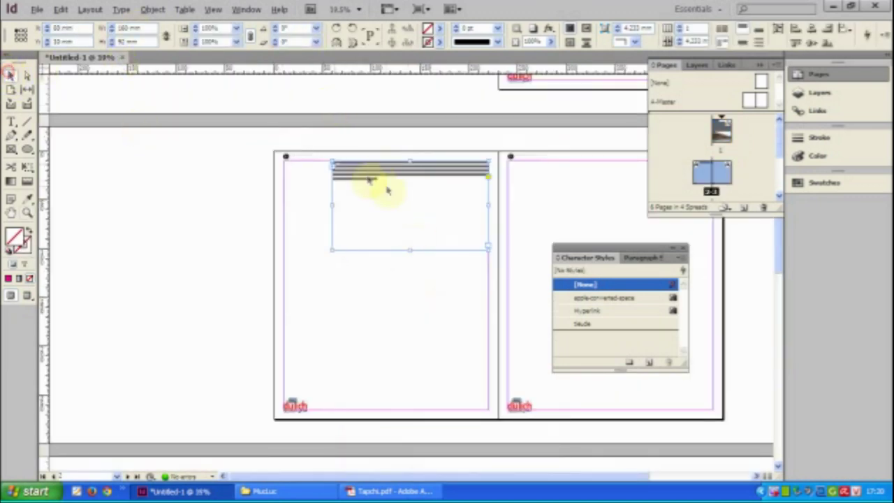
left_click_drag(384, 176, 387, 188)
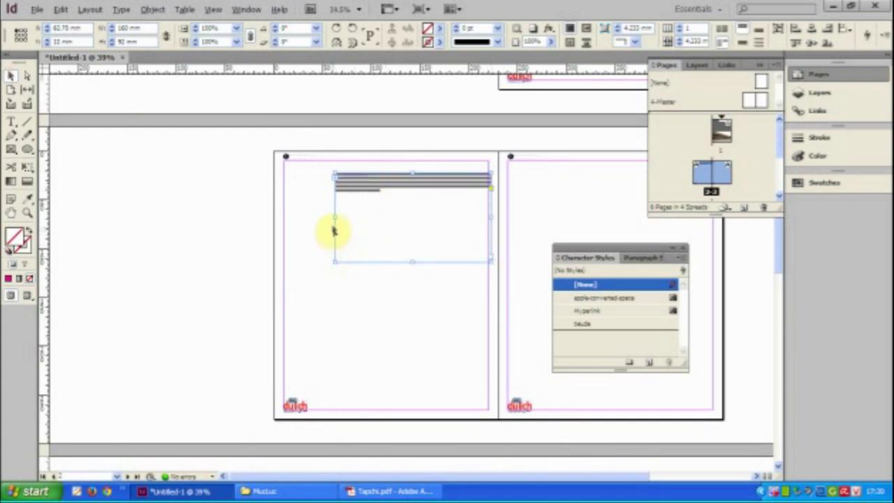
left_click_drag(334, 219, 369, 219)
left_click_drag(489, 262, 431, 199)
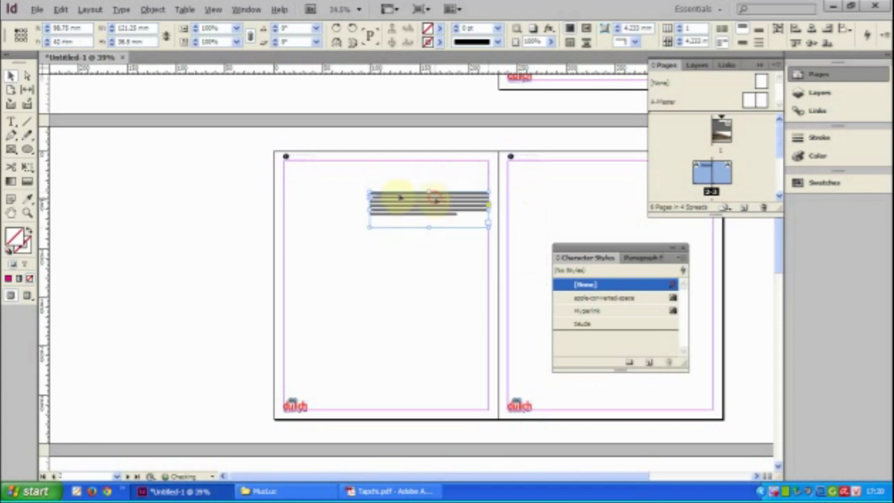
Place the picture co do Hue from the du lich folder at page 2's left margin, about 71 by 50 mm
left_click(37, 9)
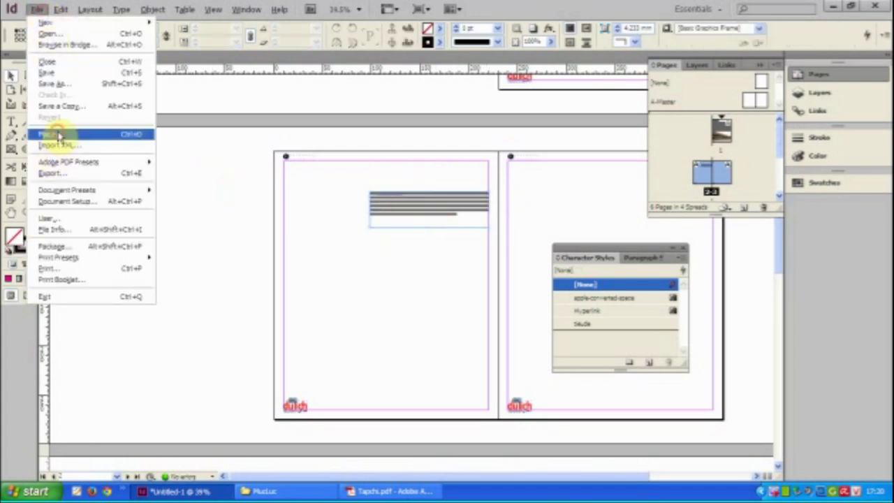
left_click(60, 133)
left_click(563, 90)
left_click(567, 104)
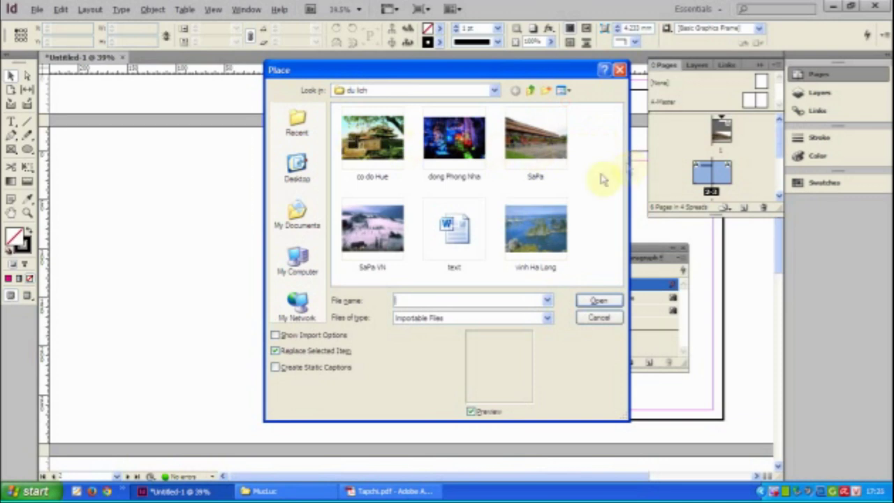
left_click(391, 162)
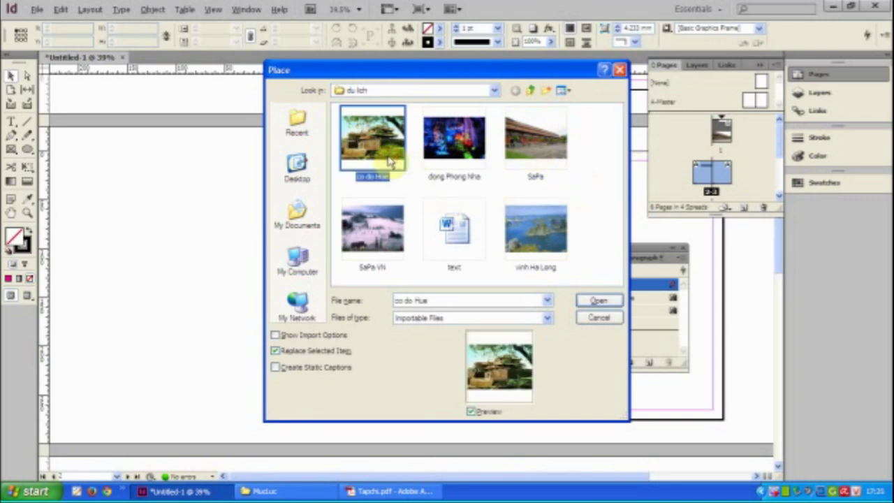
double_click(389, 160)
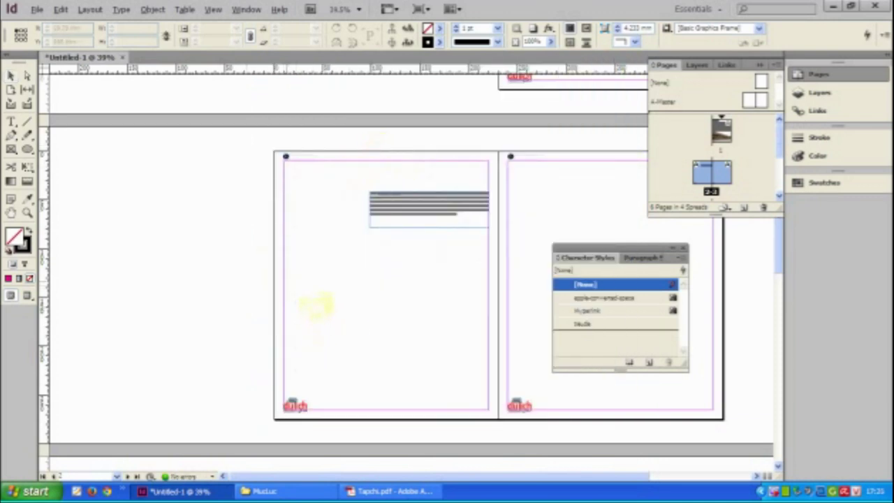
left_click_drag(285, 274, 355, 325)
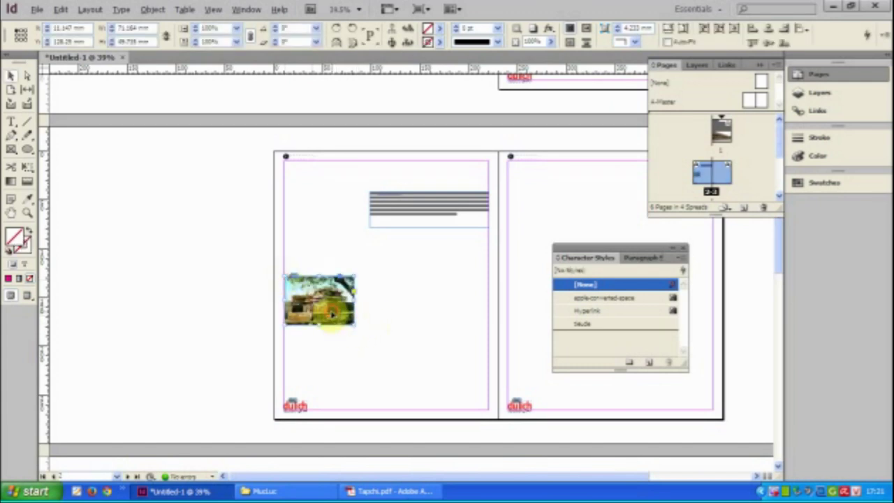
Enlarge the placed picture and its frame to about 210 by 147 mm and move it up above the page 2 logo
left_click_drag(353, 323, 485, 398)
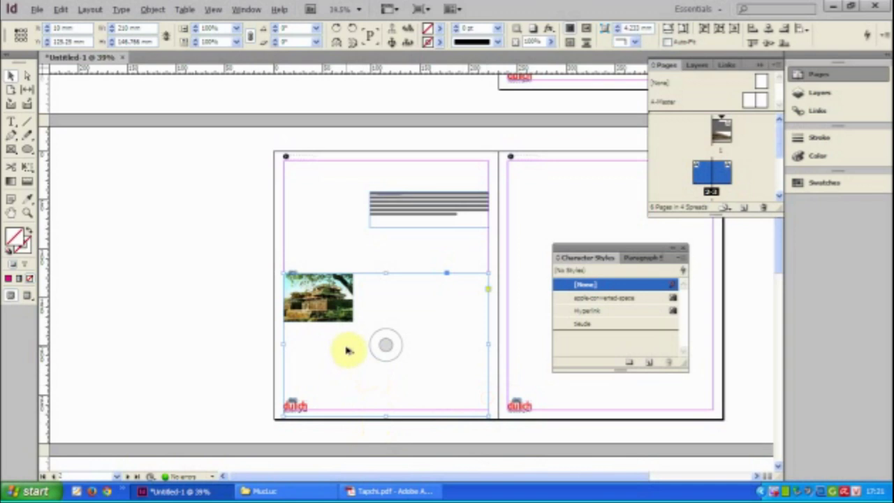
key("ctrl+alt+e")
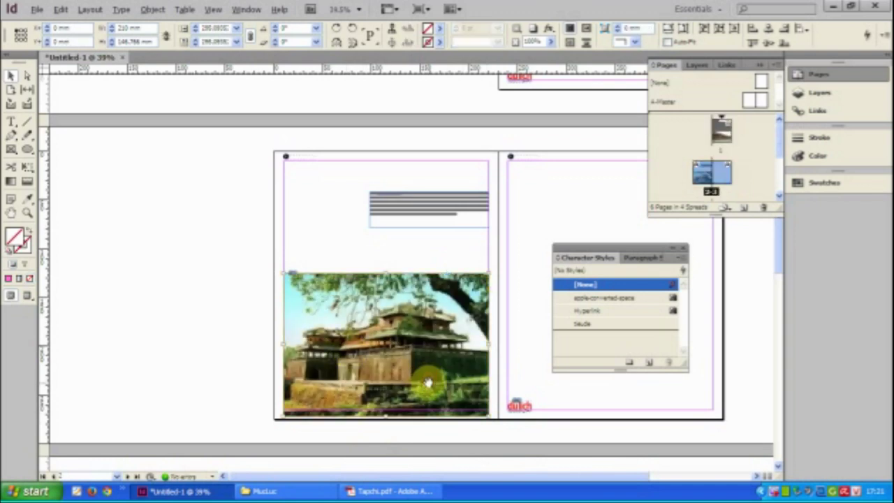
left_click_drag(427, 377, 424, 366)
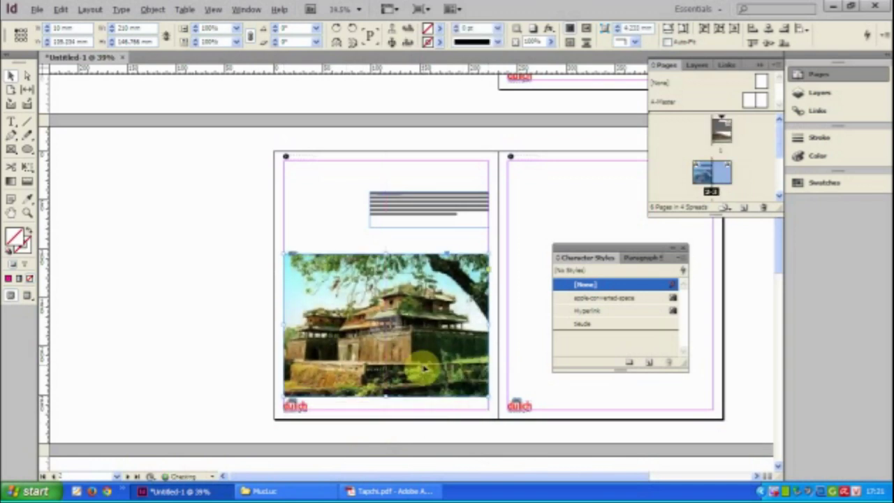
Move the Character Styles panel clear of page 2 and shift the continued text frame down to just above the picture
key("z")
left_click_drag(225, 146, 531, 288)
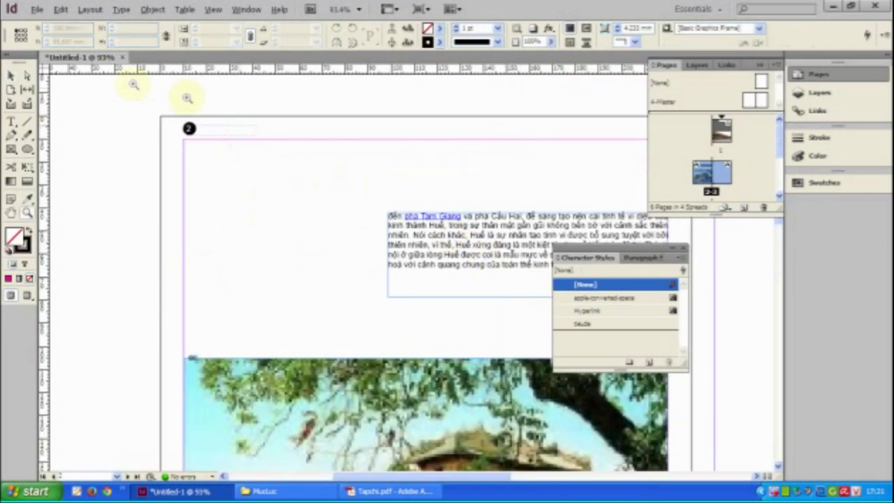
left_click_drag(649, 248, 805, 285)
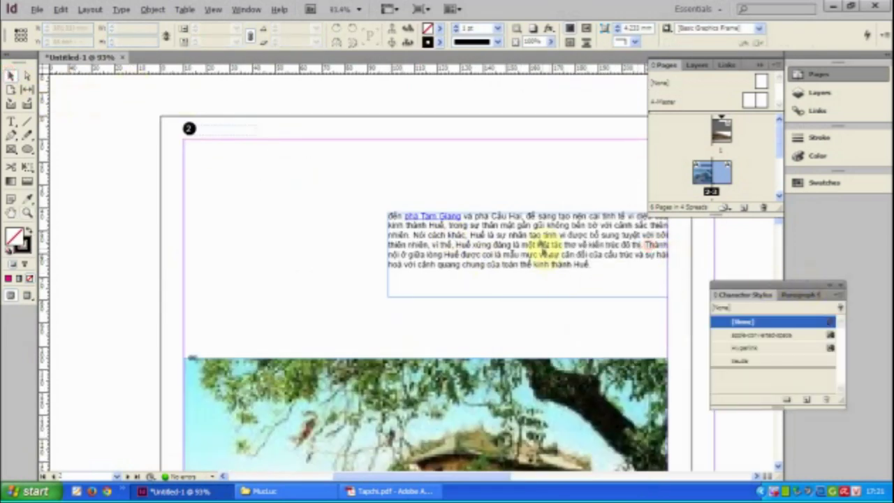
left_click_drag(538, 243, 539, 286)
left_click(515, 221)
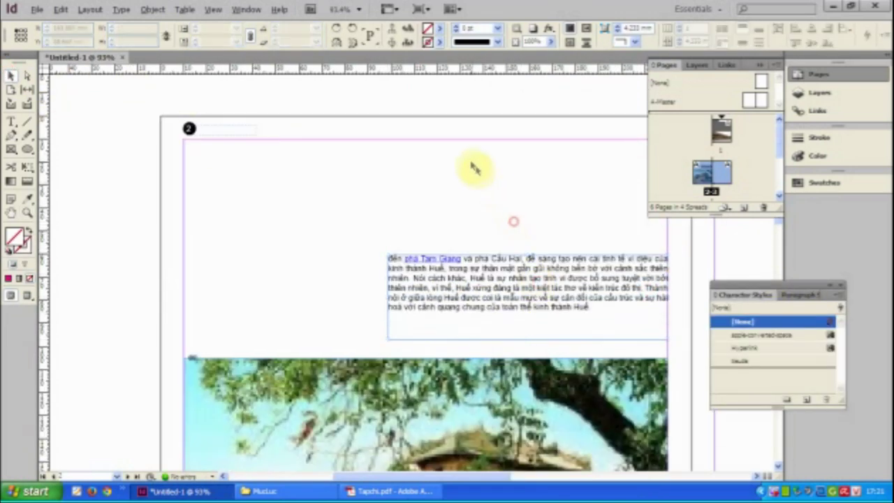
Copy the "Du lịch HUẾ" title frame from page 1 to the upper part of page 2, above the text frame
key("ctrl+minus")
key("ctrl+minus")
key("ctrl+minus")
left_click_drag(470, 155, 458, 247)
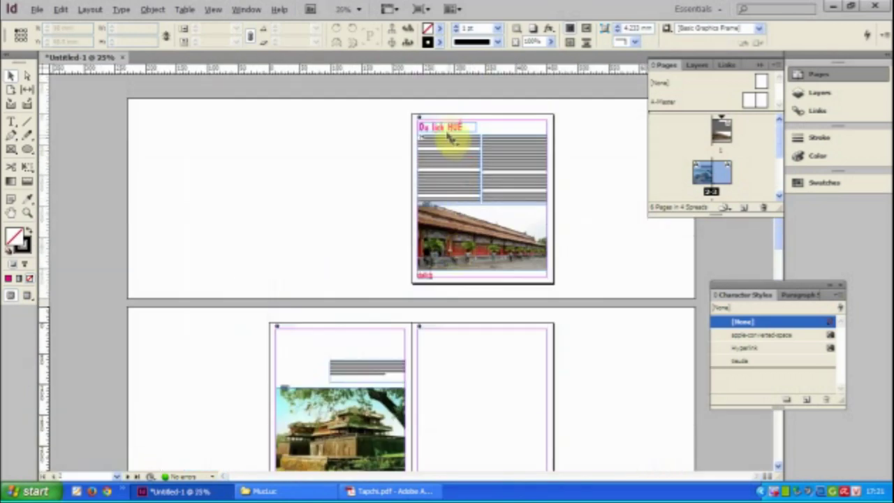
left_click_drag(451, 130, 394, 388)
left_click(293, 310)
Insert "Khám phá cố đô Huế" at the start of the page 2 title
key("z")
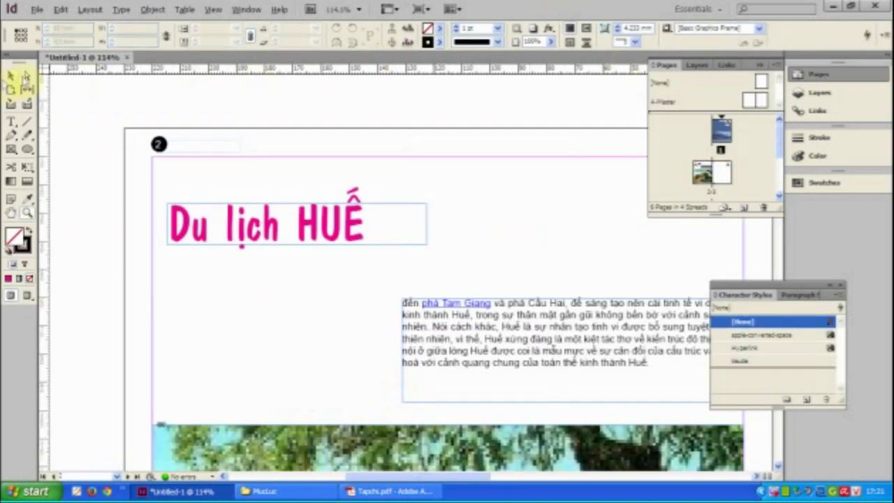
double_click(295, 234)
left_click(178, 225)
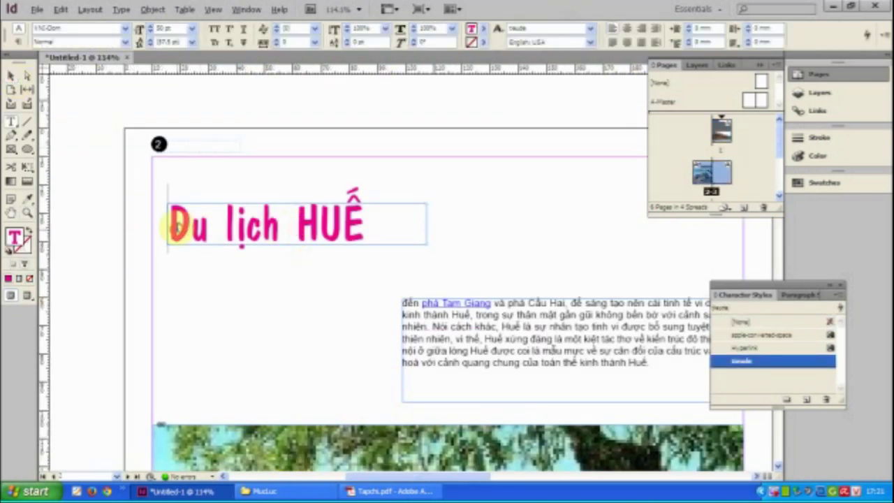
type("Khám pha")
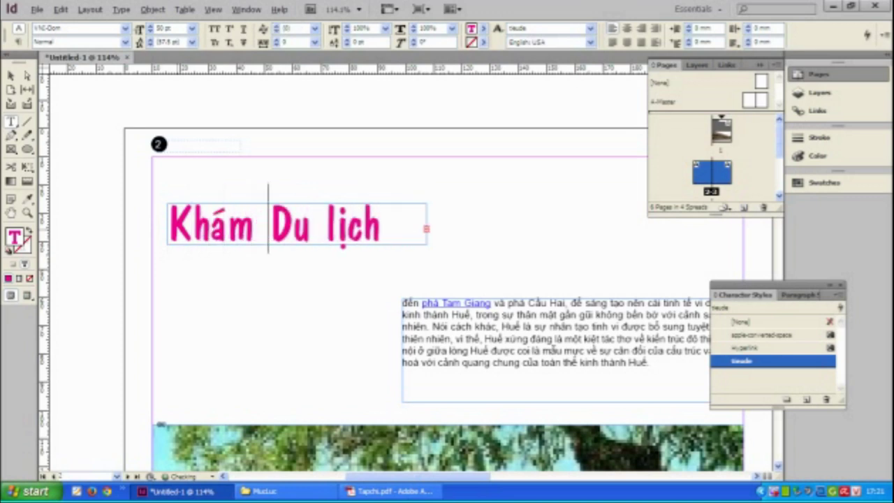
type("s coos")
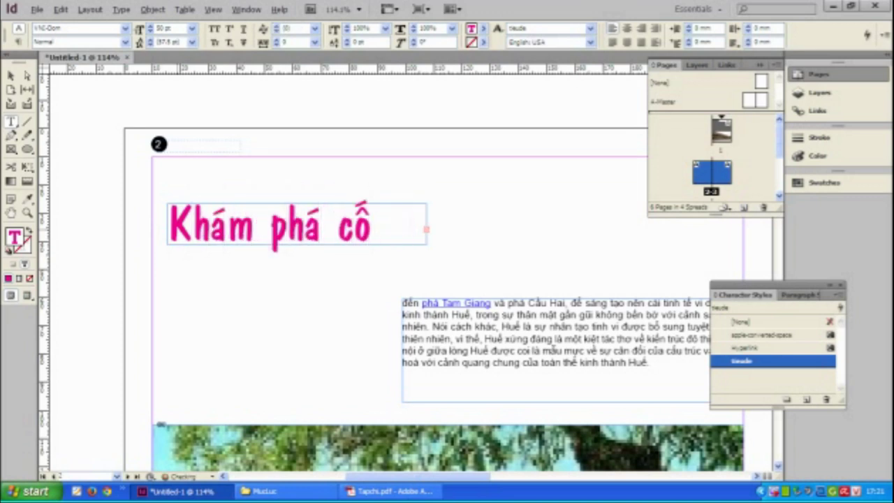
type(" ddoo")
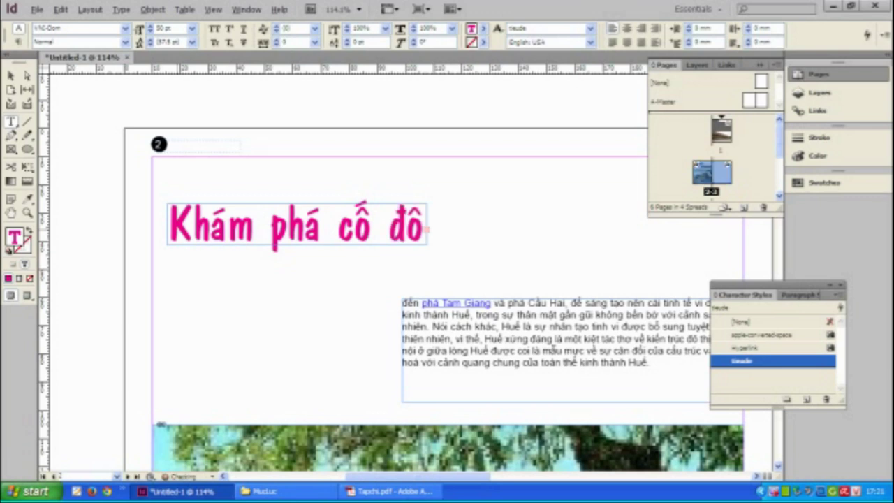
Widen the page 2 title frame to fit the new wording and delete the leftover "Du lịch HUẾ" text
left_click(10, 75)
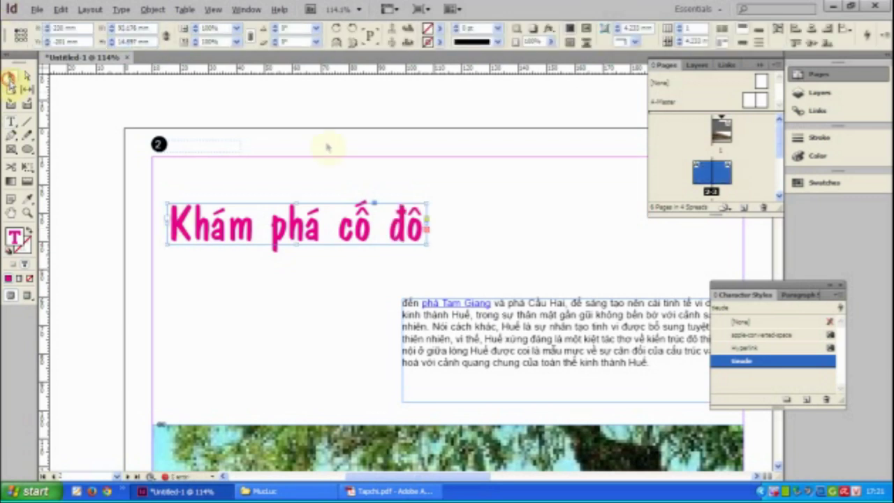
left_click_drag(425, 244, 558, 252)
double_click(511, 230)
left_click_drag(501, 230, 544, 225)
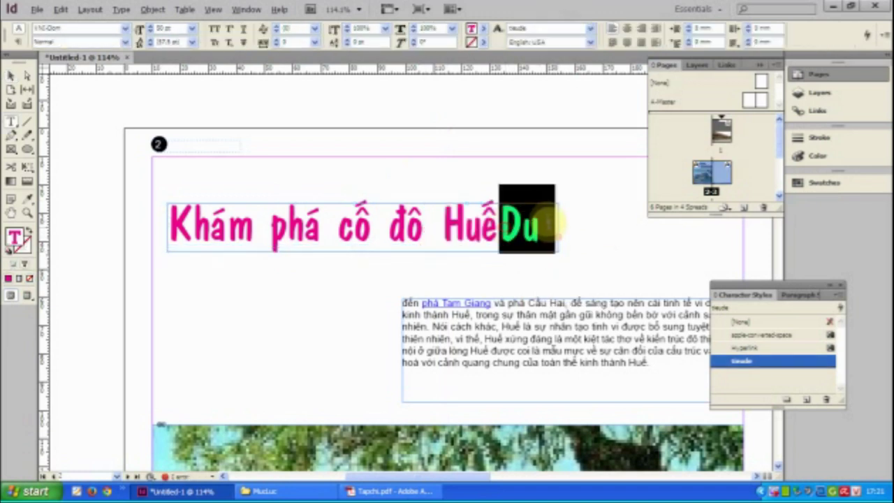
key("Delete")
key("Delete")
key("Delete")
key("Delete")
key("Delete")
key("Delete")
key("Delete")
key("Delete")
key("Delete")
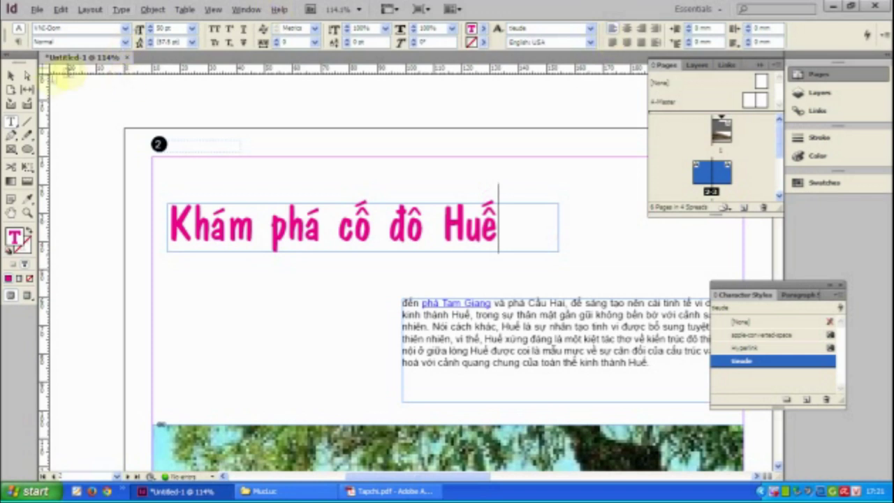
Move the "Khám phá cố đô Huế" title frame down slightly, closer to the continued text, and deselect it
left_click(14, 76)
left_click(325, 141)
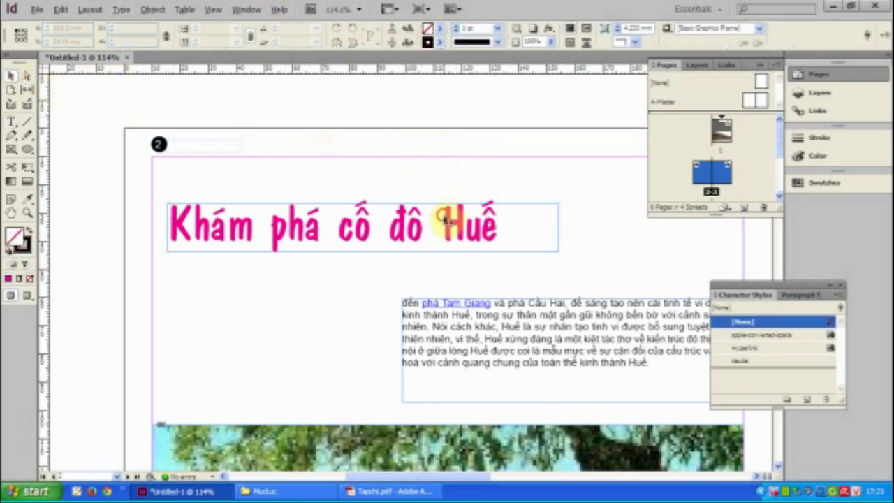
left_click_drag(443, 217, 449, 239)
left_click(475, 133)
Add the author's name below the continued text and apply the [None] character style and Normal paragraph style to it
double_click(638, 364)
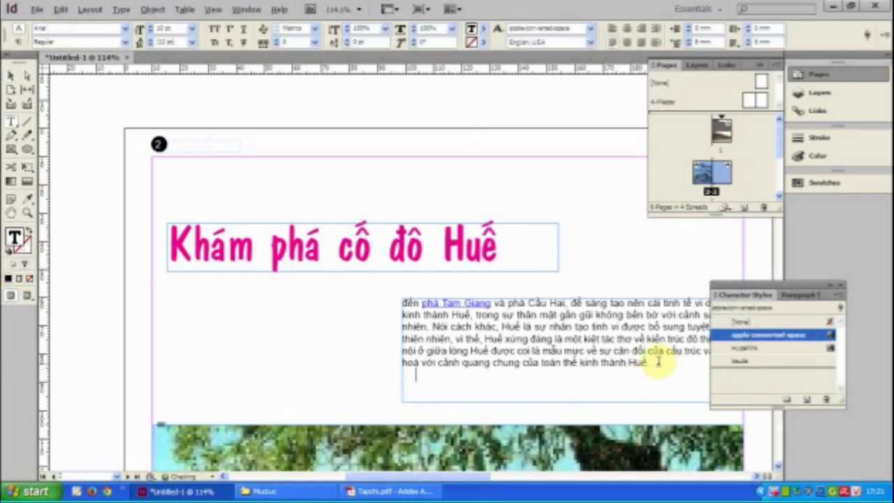
type("Thanh Tung")
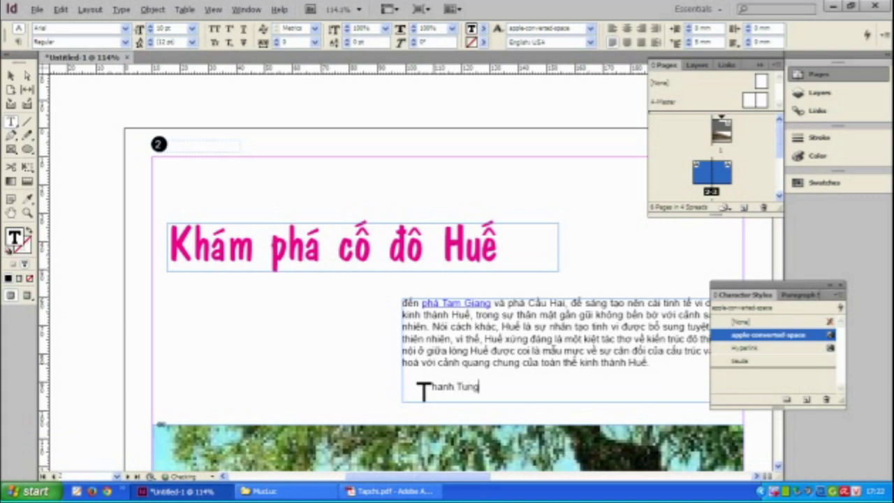
left_click_drag(481, 387, 415, 392)
left_click(742, 322)
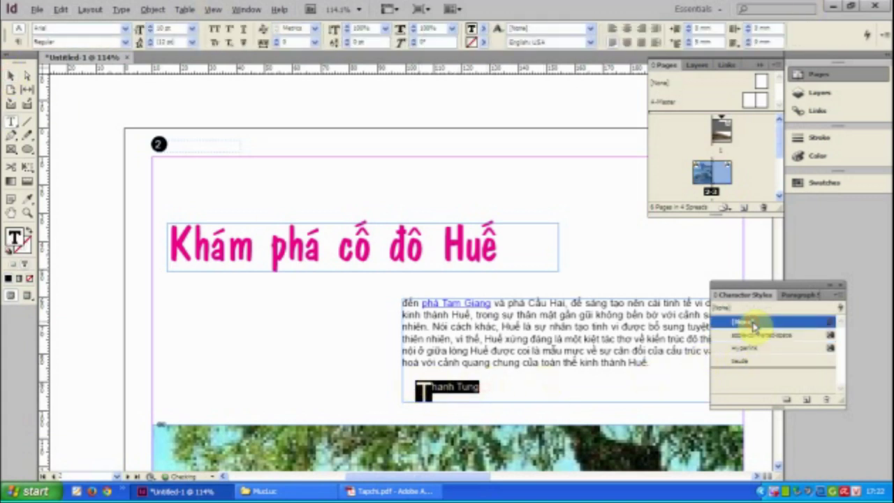
left_click(790, 294)
left_click(744, 348)
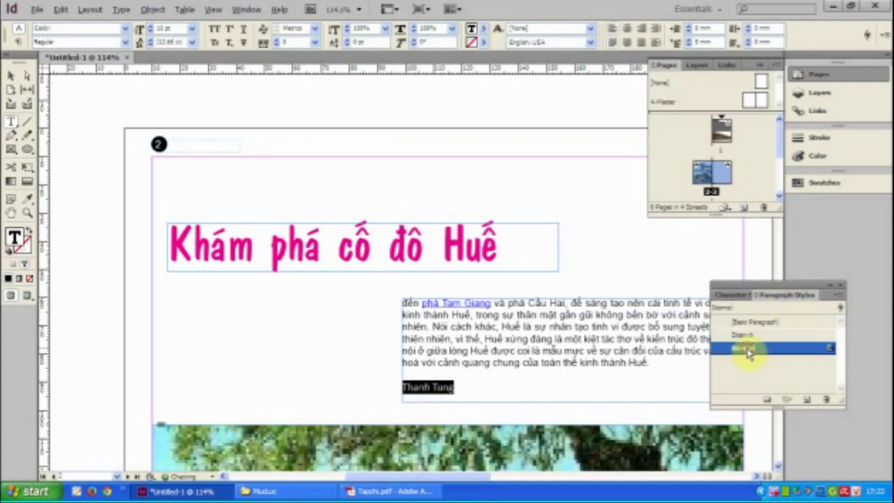
left_click(9, 73)
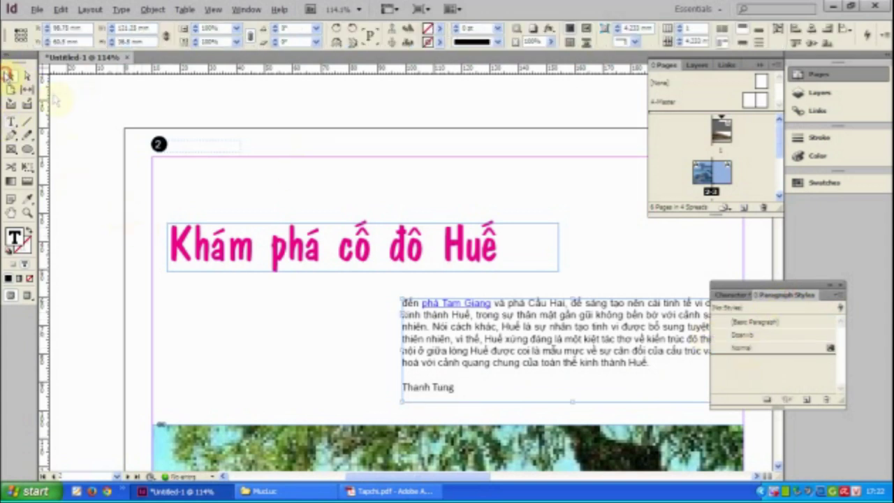
left_click(418, 130)
Switch to Tapchi.pdf in Adobe Acrobat, examine the text and picture layout of page 3, and return to the InDesign document
key("ctrl+minus")
key("ctrl+minus")
key("ctrl+minus")
key("ctrl+minus")
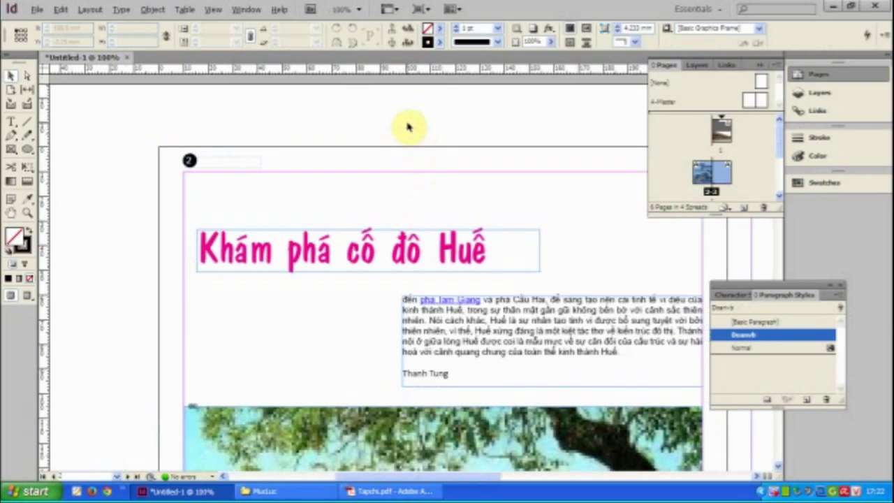
left_click_drag(447, 298, 421, 197)
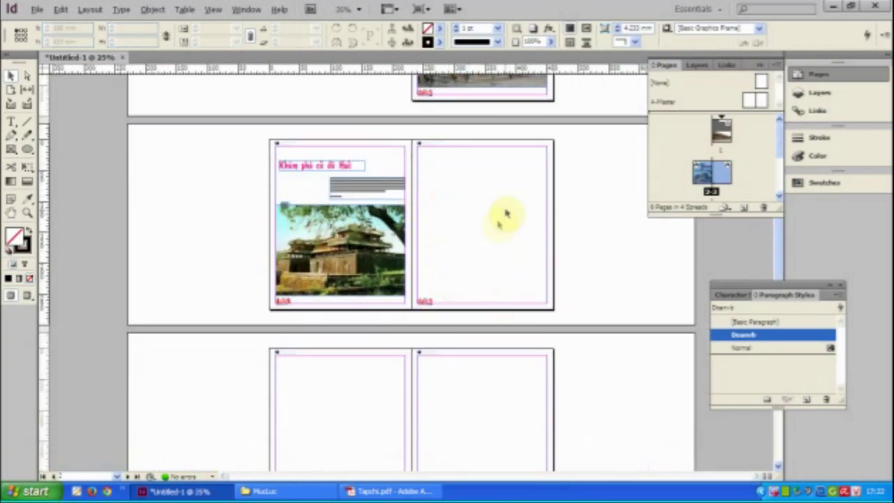
left_click(370, 491)
scroll(479, 279, "down", 10)
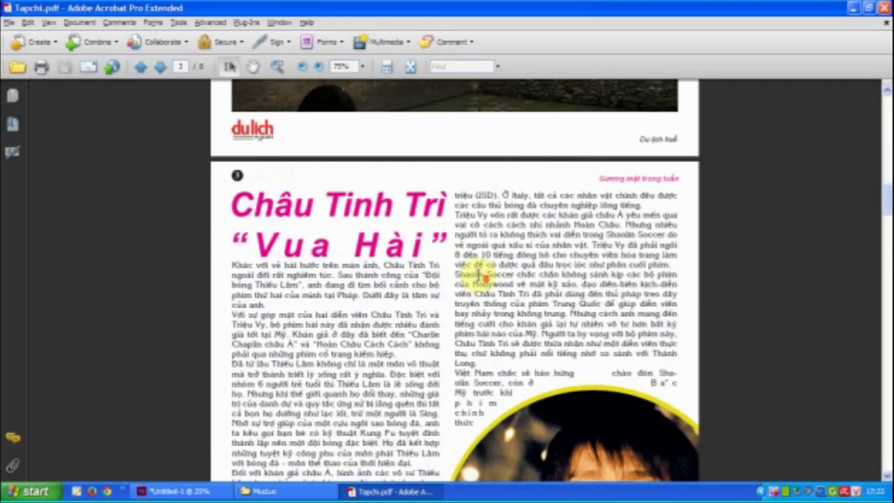
scroll(482, 276, "down", 3)
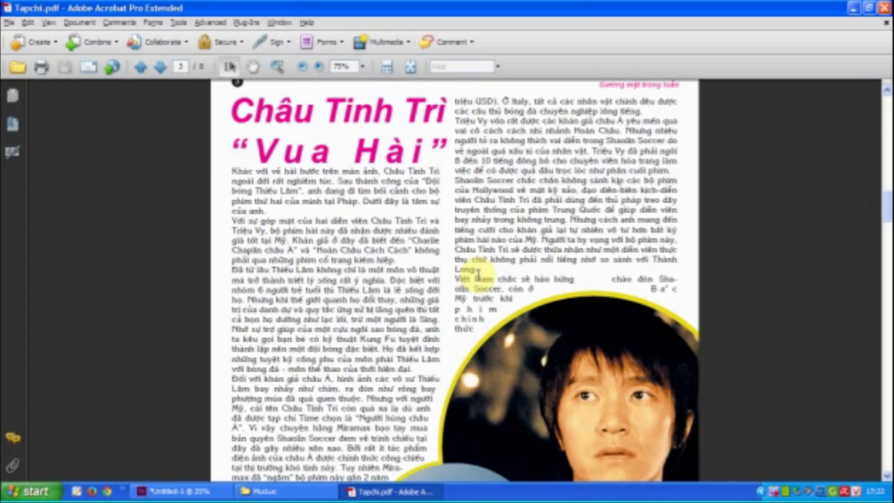
scroll(479, 276, "down", 5)
scroll(479, 275, "up", 3)
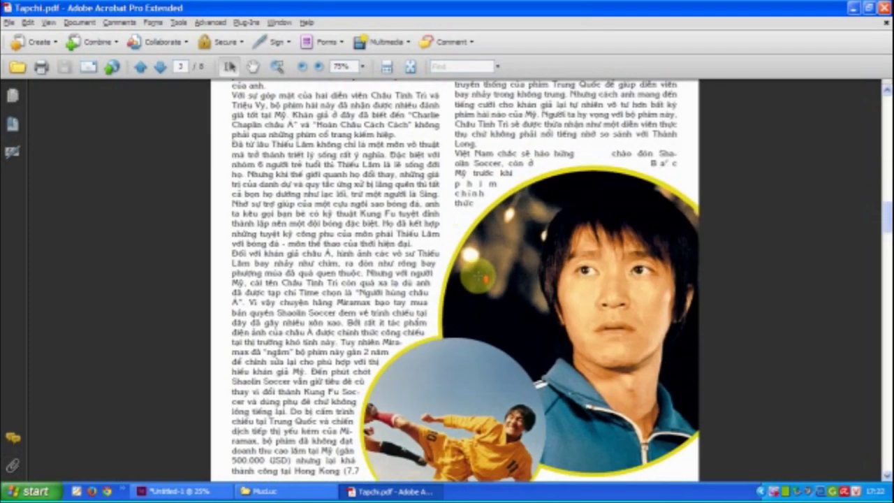
left_click(175, 491)
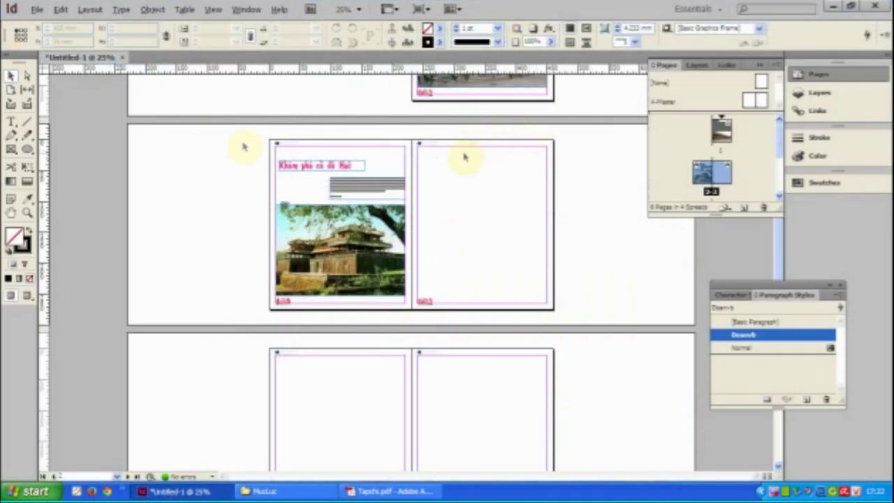
Load the article document "Chau Tinh Tri & Doi Bong Thieu Lam" from the Chau Tinh Tri folder for placing
left_click(37, 9)
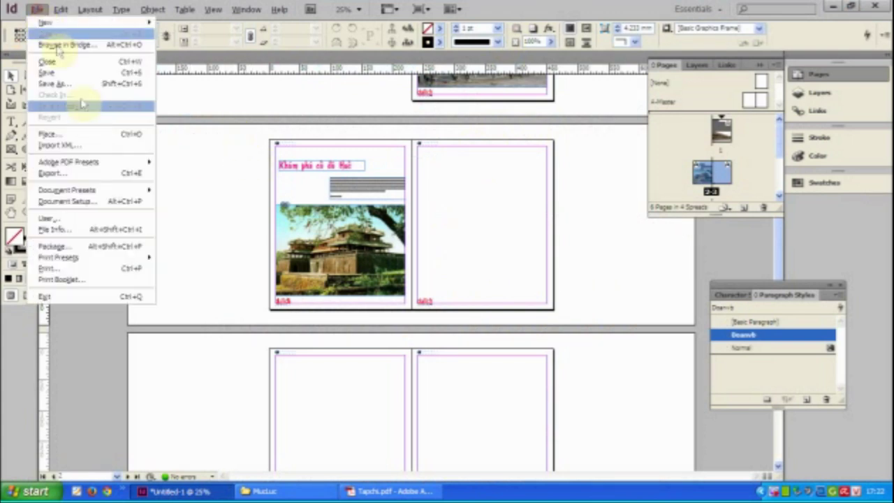
left_click(77, 135)
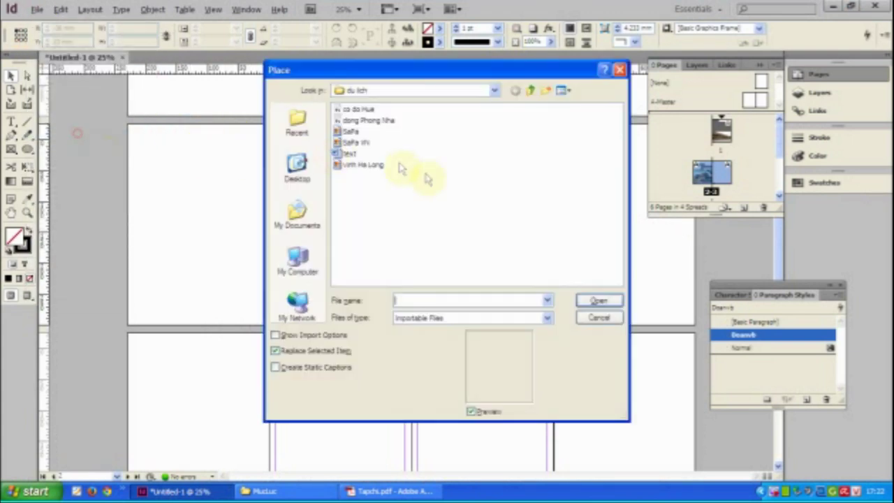
left_click(526, 94)
double_click(358, 113)
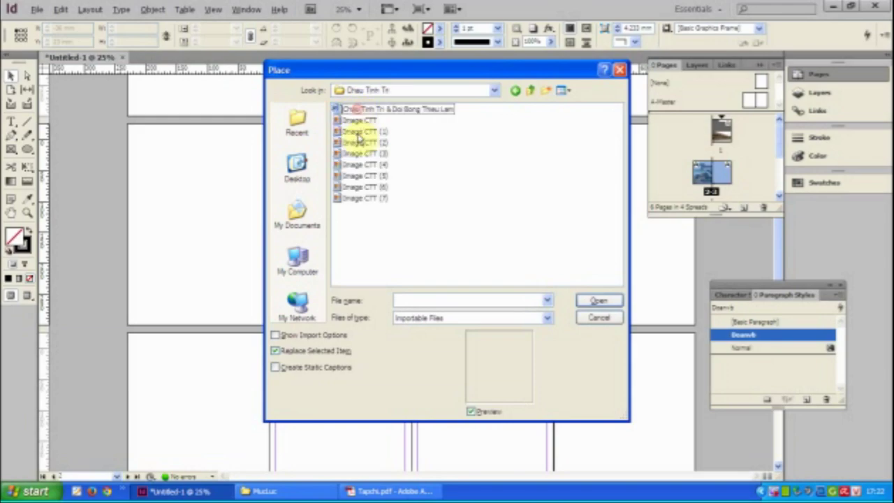
double_click(356, 119)
Check page 3 in Tapchi.pdf and flow the article into two column frames on page 3, about 116 mm and 86 mm wide
left_click(413, 492)
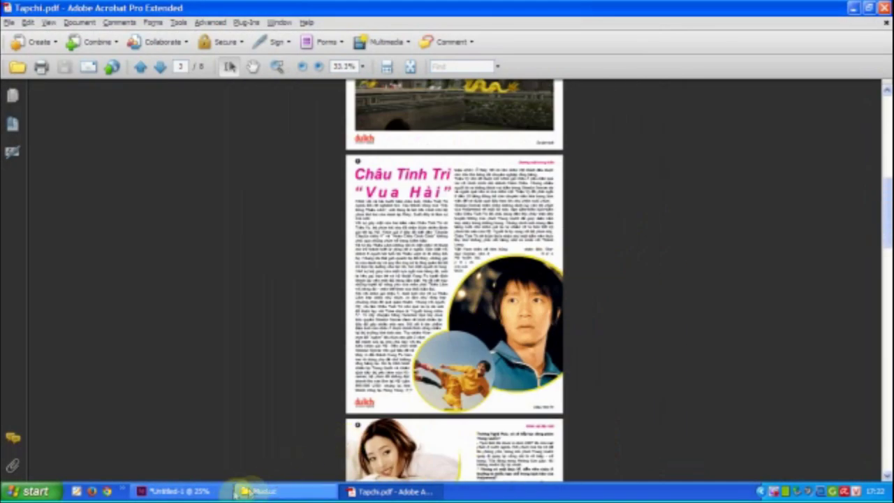
left_click(180, 491)
left_click_drag(472, 157, 436, 170)
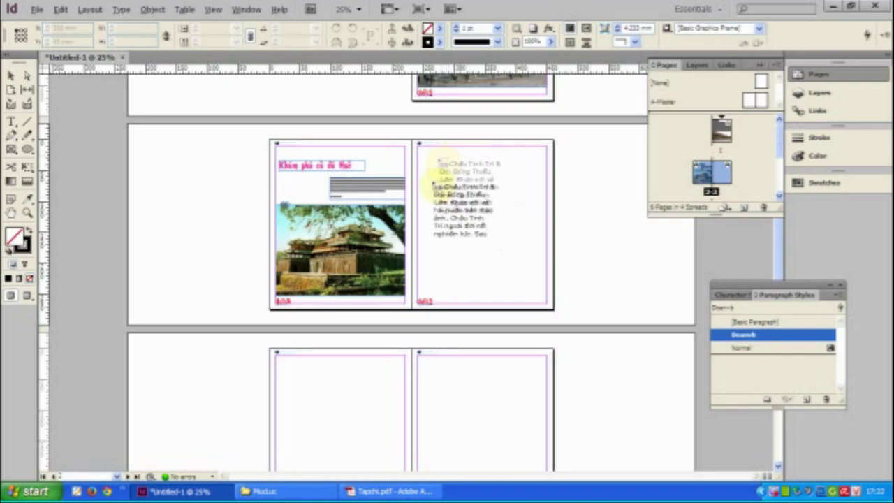
left_click(385, 492)
left_click(223, 492)
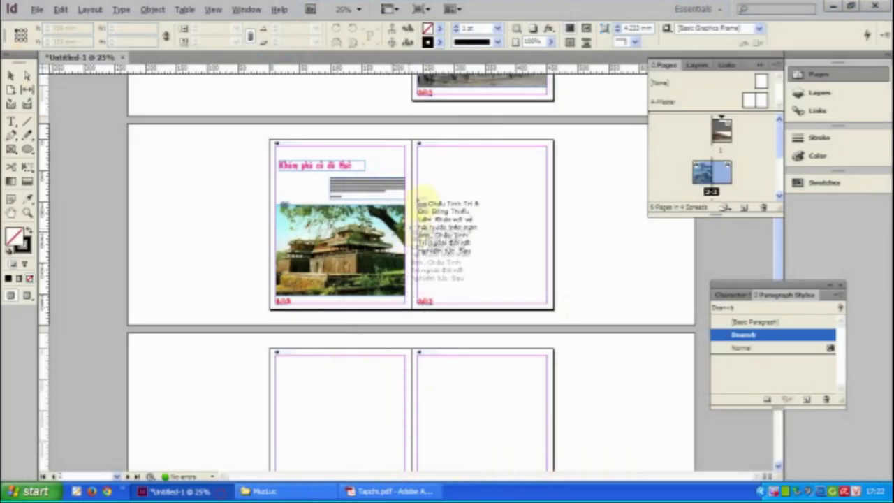
left_click_drag(417, 160, 489, 293)
left_click(489, 294)
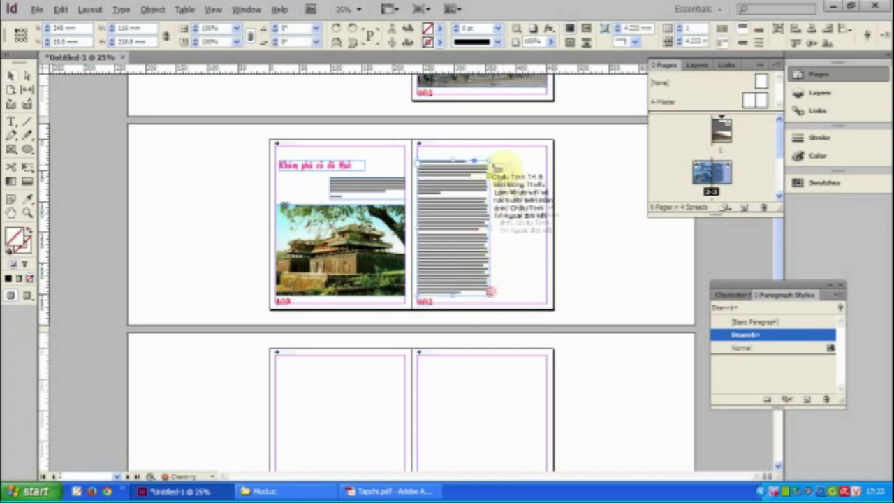
left_click_drag(493, 161, 547, 226)
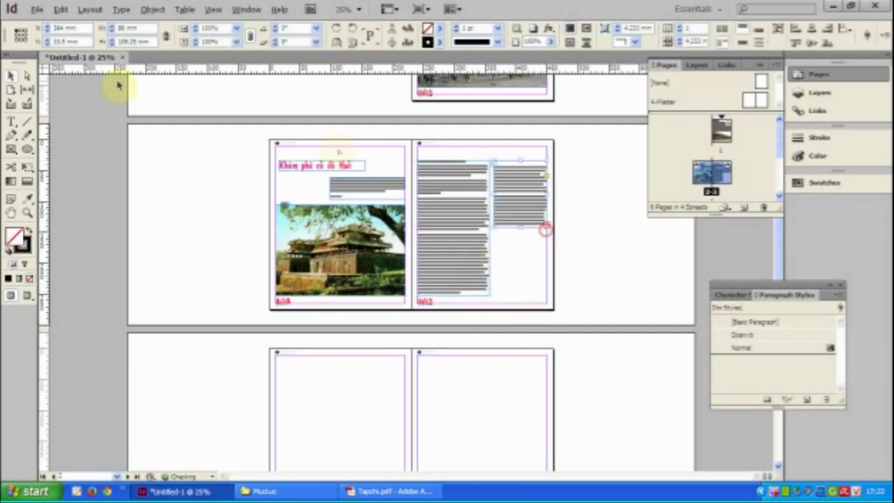
Narrow the first text column on page 3 and widen the second one toward it to about 95 mm
left_click(9, 76)
left_click(462, 226)
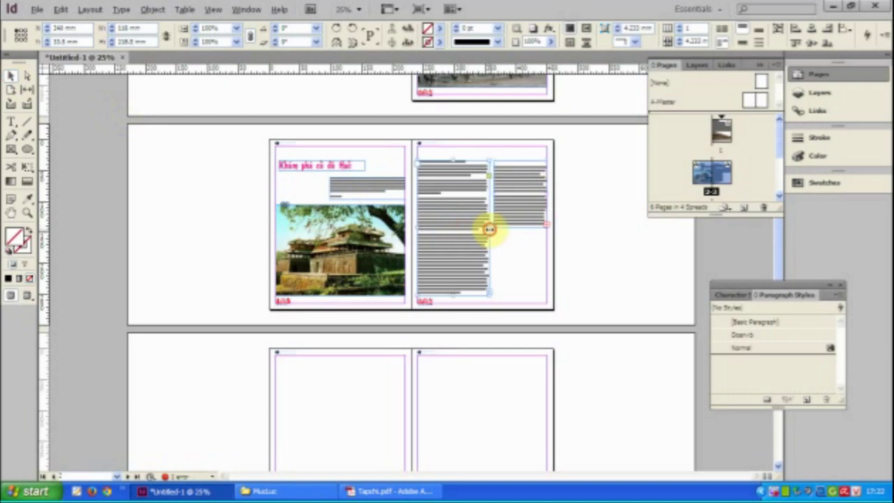
left_click_drag(489, 227, 488, 198)
left_click(507, 222)
Copy the "Khám phá cố đô Huế" title frame from page 2 to above the first column on page 3
key("z")
left_click_drag(388, 134, 615, 278)
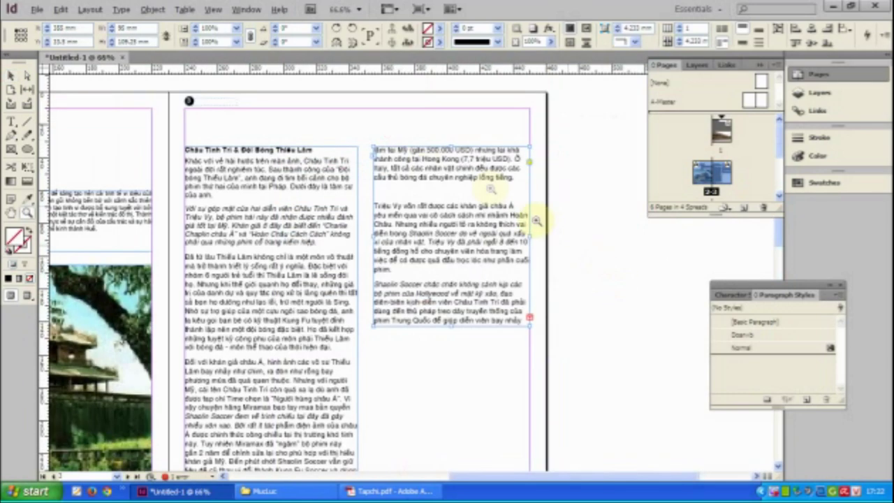
left_click(9, 73)
left_click_drag(113, 198, 482, 164, "alt")
Replace the copied title's wording with Châu tinh Trì “Vua Hài” and deselect the frame
double_click(442, 155)
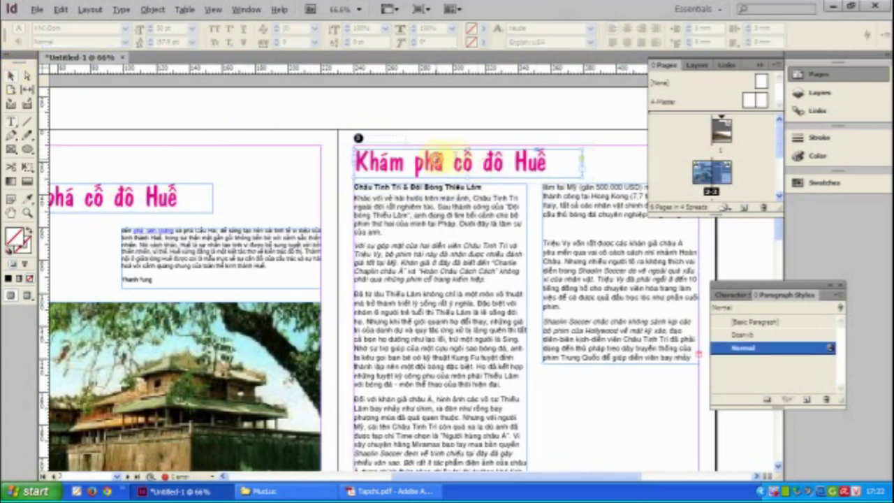
left_click_drag(552, 160, 313, 158)
type("V")
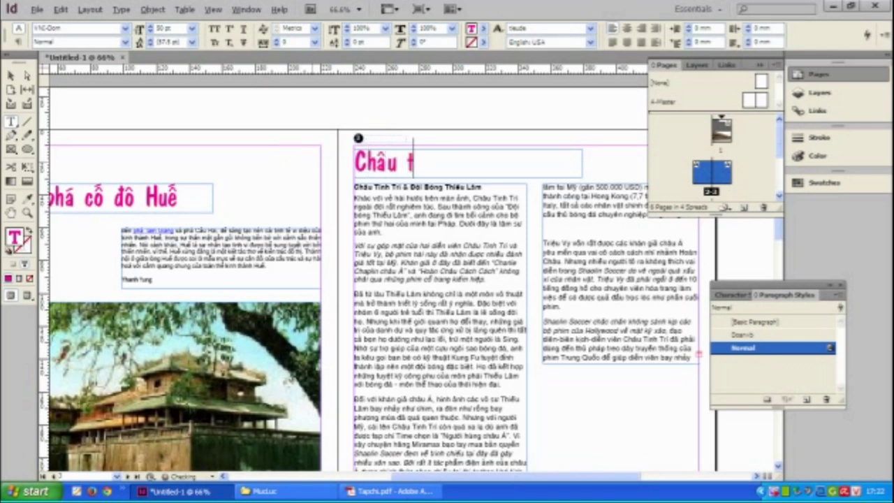
type("hâu tinh")
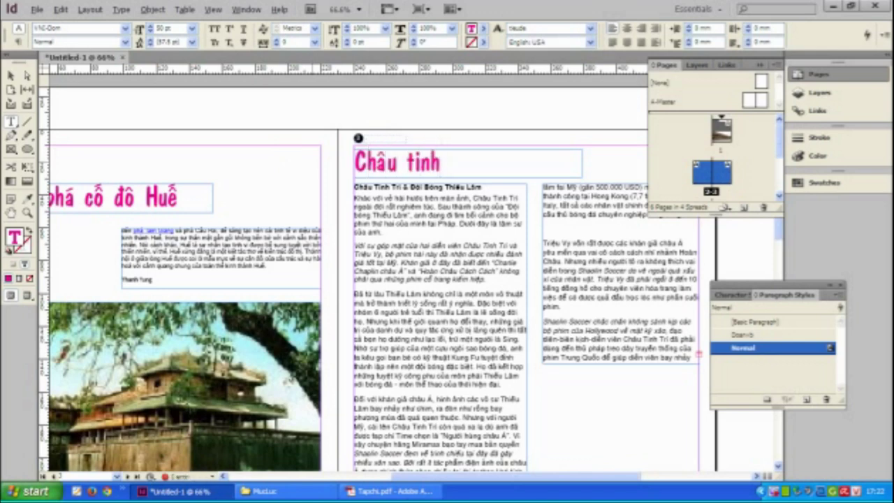
type(" Trì \"Vua Hài")
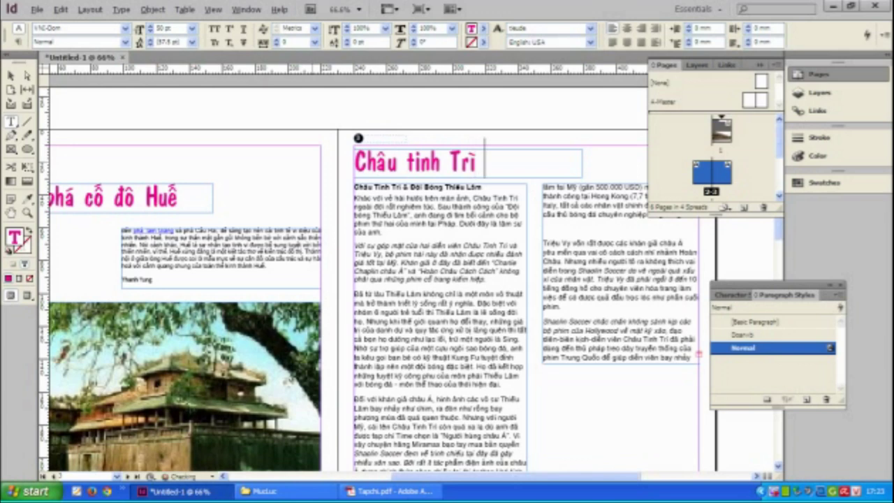
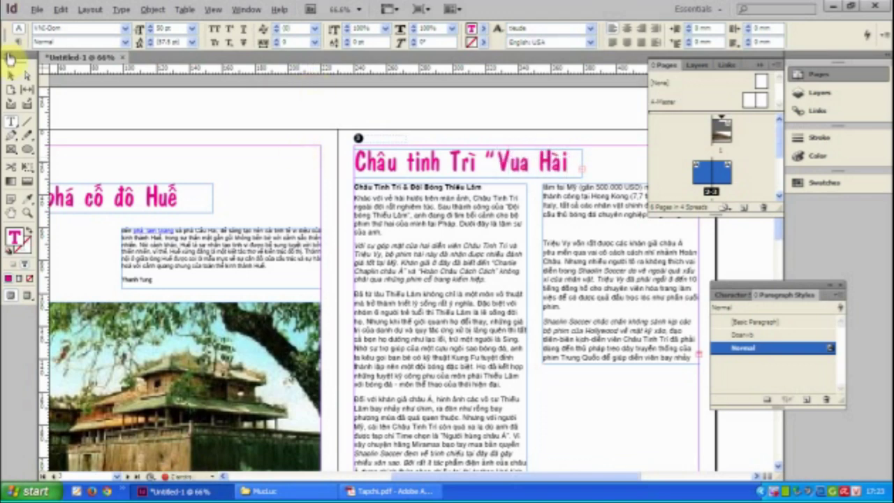
left_click(10, 77)
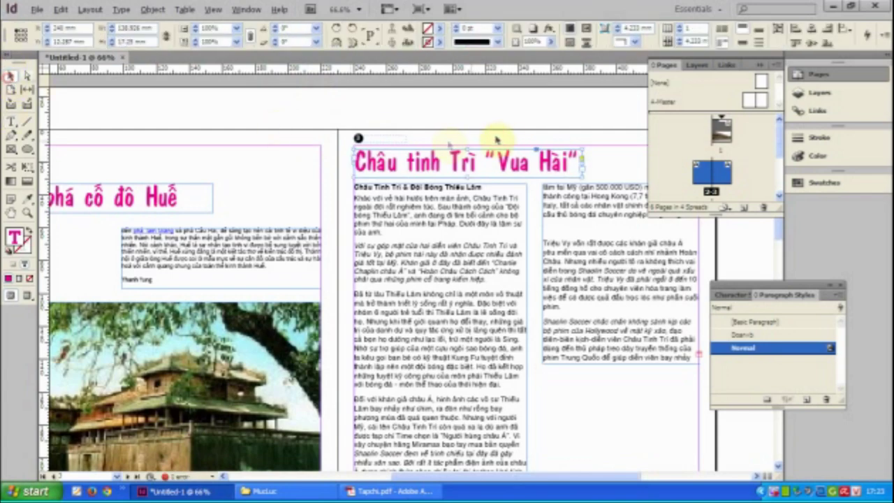
left_click(497, 137)
Move the second text column on page 3 slightly closer to the first and stretch it to the outer margin
left_click_drag(600, 223, 449, 116)
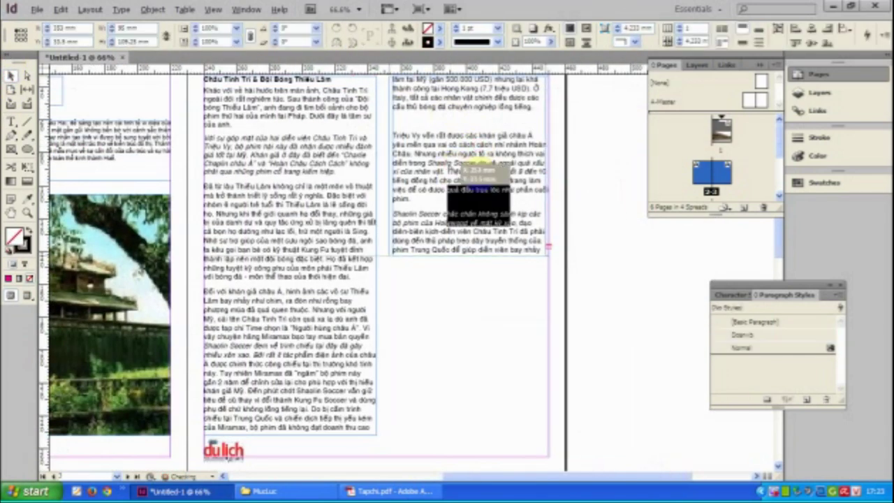
left_click(509, 209)
left_click_drag(547, 255, 550, 252)
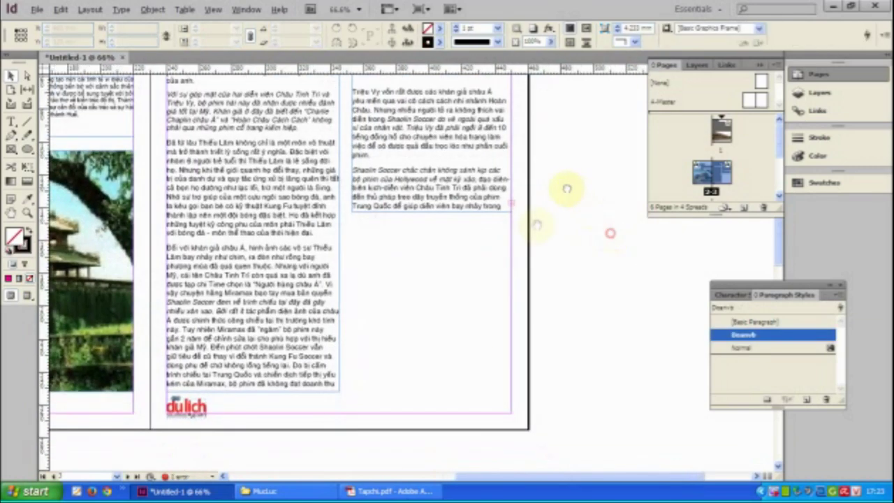
Following Tapchi.pdf, draw a circle about 102 mm wide over the second column's lower end and keep a duplicate on the pasteboard
left_click(392, 491)
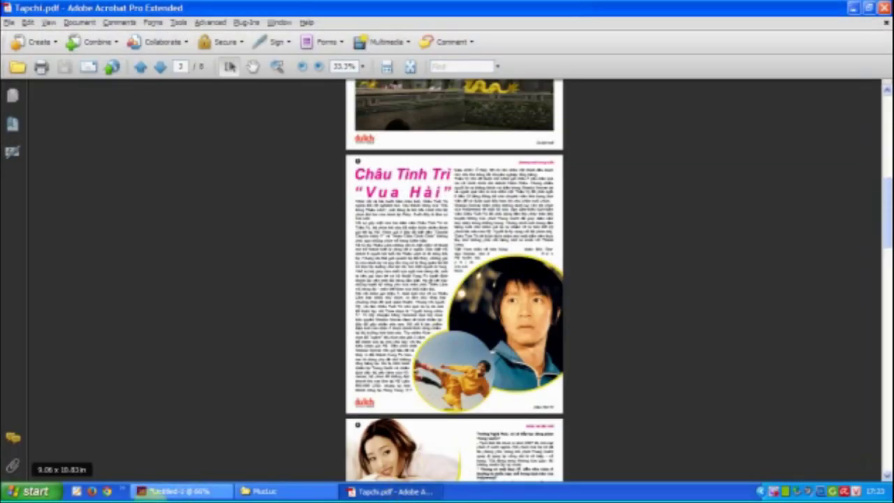
left_click(174, 491)
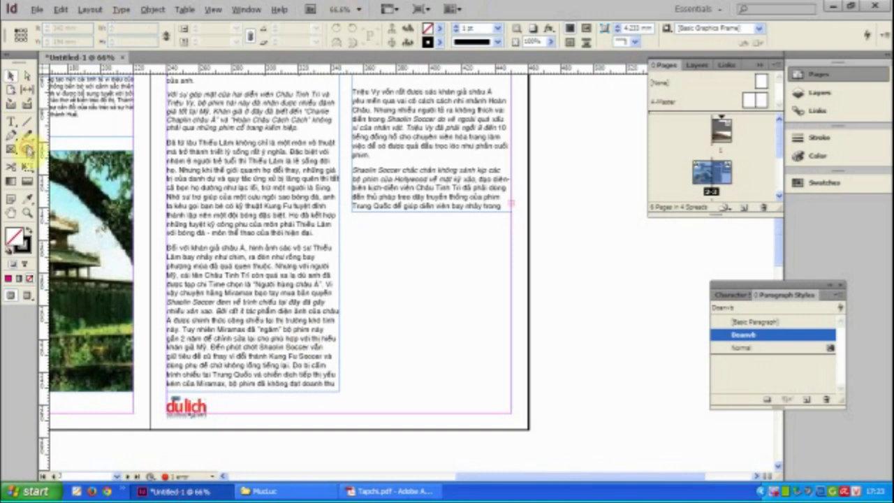
left_click_drag(351, 199, 555, 365)
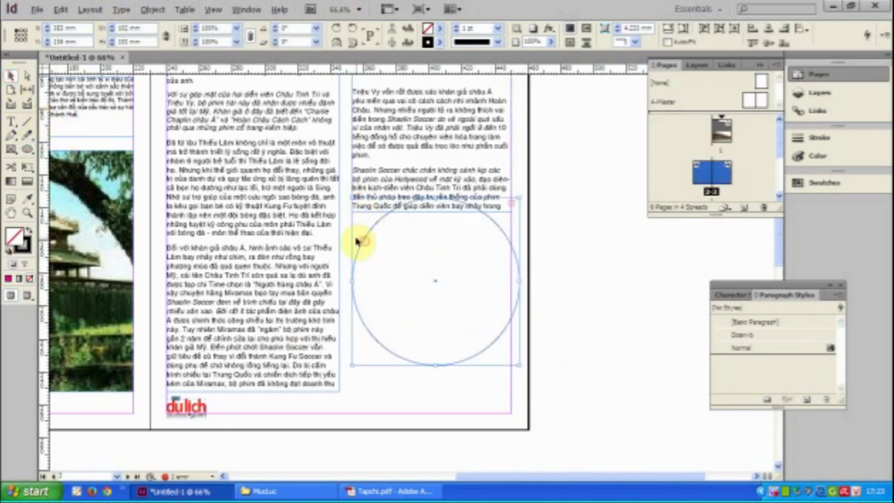
left_click_drag(356, 241, 584, 225)
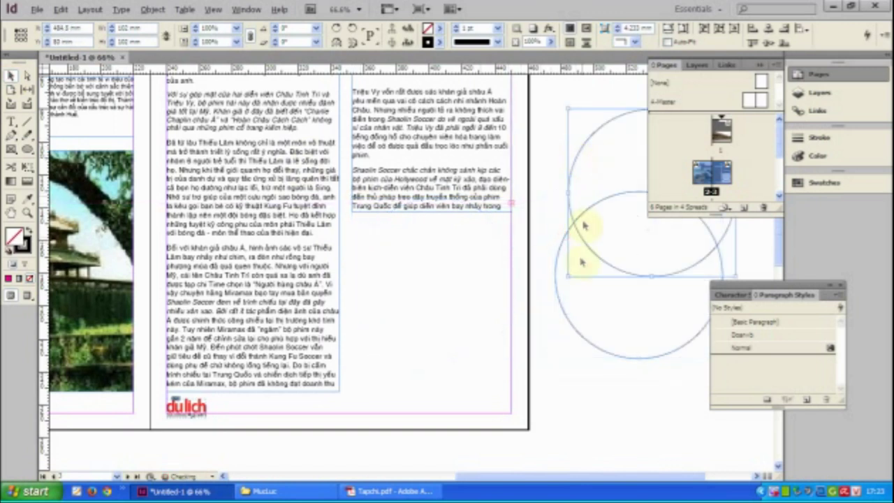
left_click_drag(563, 305, 349, 284)
Place the dark-background portrait from the Chau Tinh Tri folder into the circle on page 3
left_click(36, 9)
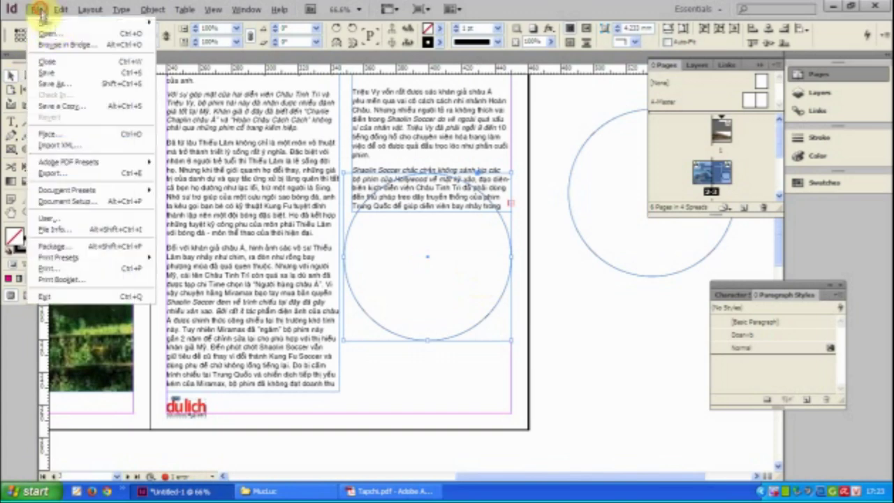
left_click(56, 133)
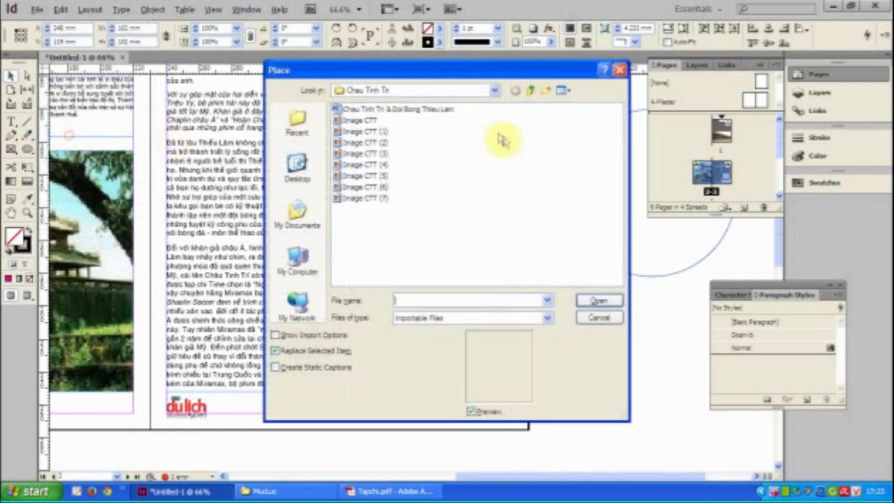
left_click(562, 90)
left_click(573, 105)
scroll(599, 175, "down", 3)
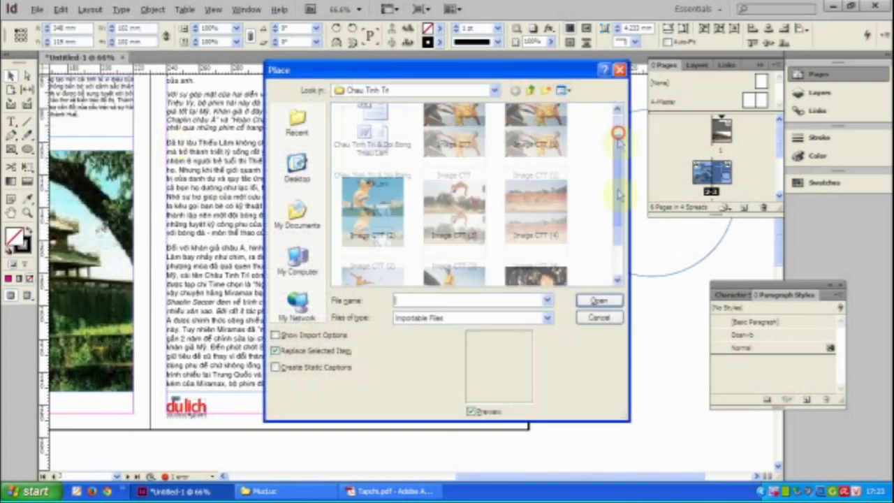
left_click(551, 238)
double_click(551, 237)
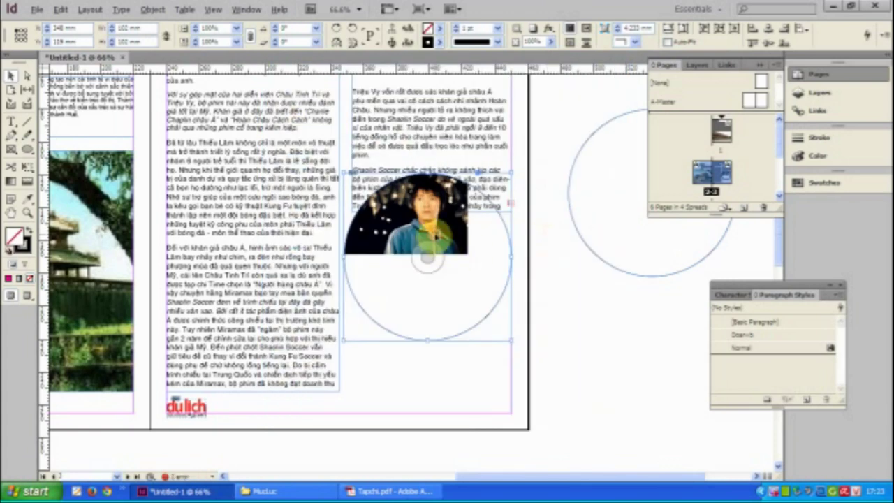
Enlarge the portrait to fill the circular frame and reposition it so the face sits near the centre
left_click_drag(543, 339, 552, 349)
left_click_drag(504, 272, 423, 269)
left_click(589, 296)
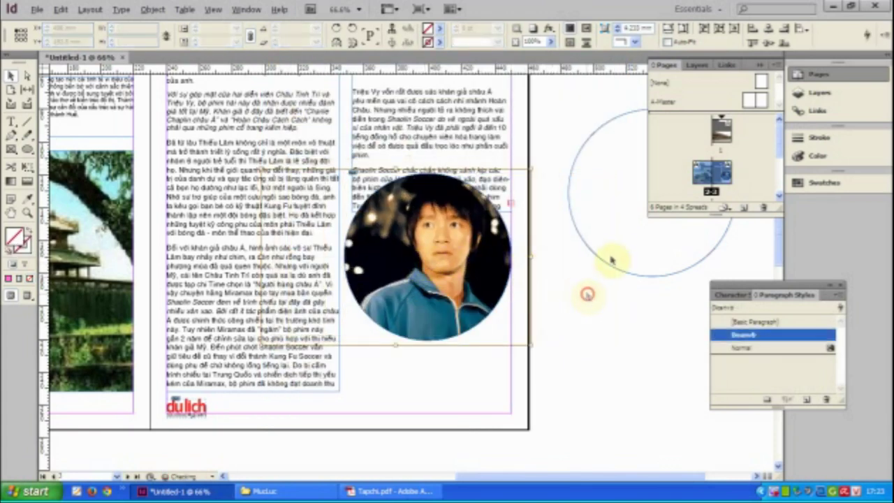
Move the pasteboard circle over the portrait, enlarge it to about 108 mm wide and align it as an even ring around the picture
left_click_drag(602, 260, 389, 320)
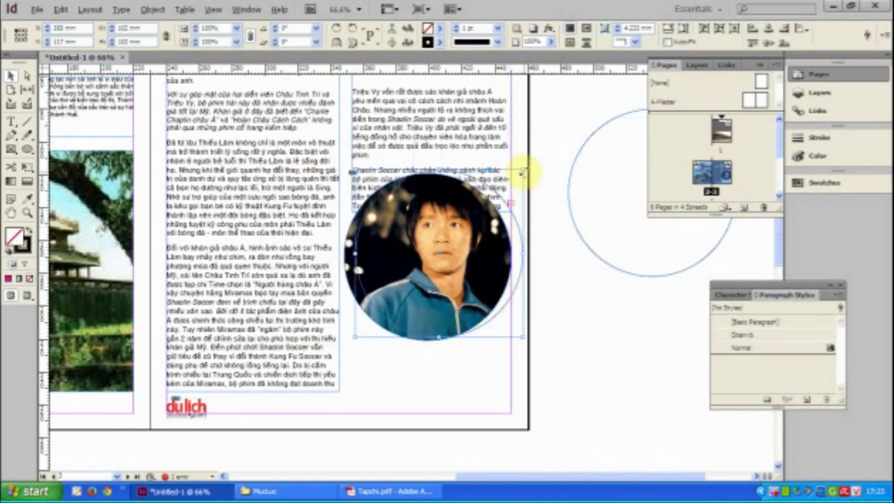
left_click_drag(524, 170, 529, 165)
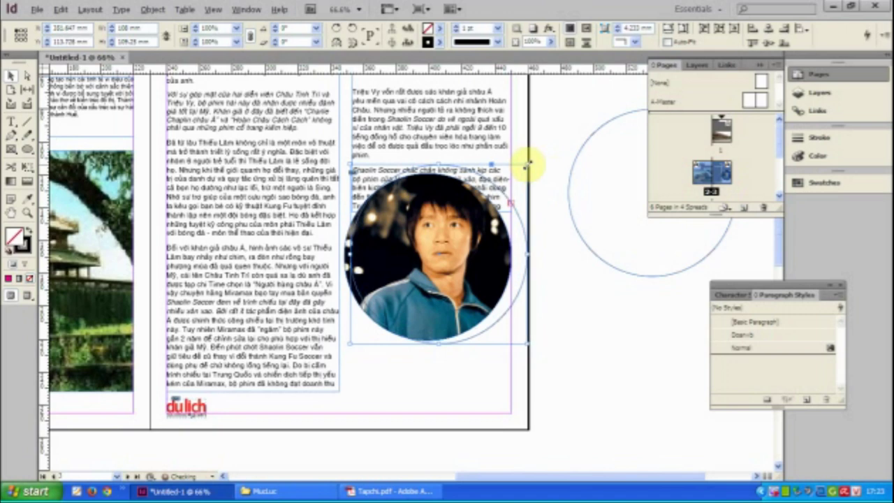
key("Left")
key("Left")
key("Left")
key("Left")
key("Left")
key("Left")
key("Left")
key("Left")
key("Left")
key("Left")
key("Left")
key("Left")
key("Left")
key("Left")
key("Down")
key("Down")
key("Down")
key("Down")
key("Down")
key("Down")
key("Down")
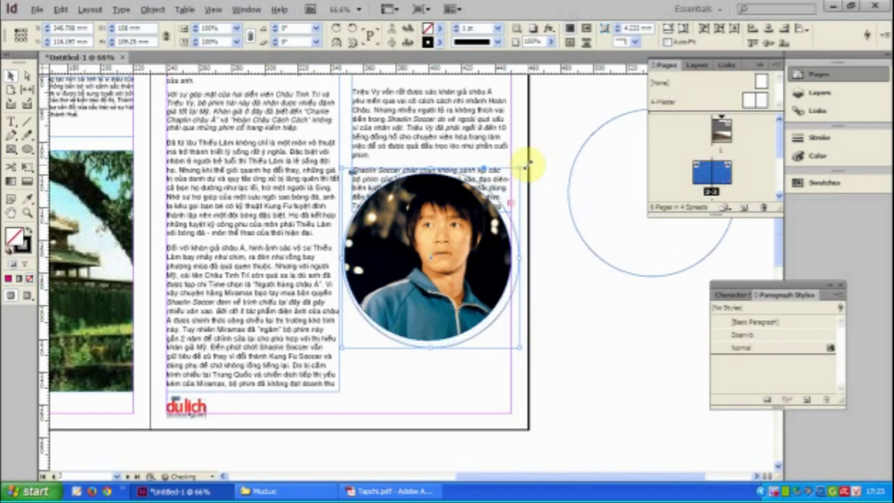
left_click_drag(529, 165, 516, 171)
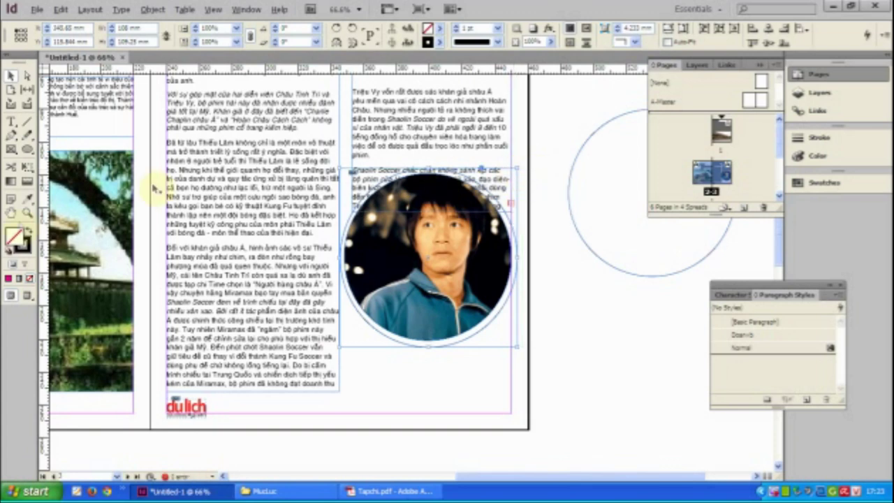
Fill the larger circle with yellow, leave it without a stroke, and send it behind the portrait
left_click(29, 229)
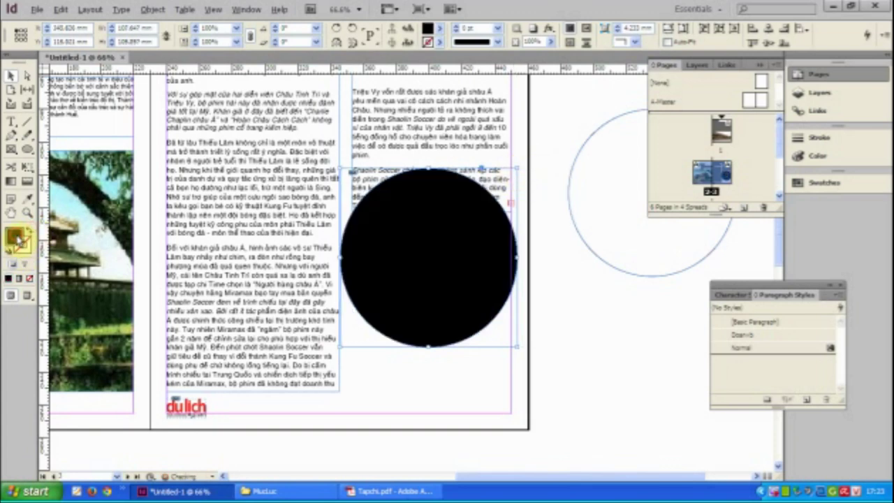
double_click(14, 237)
left_click(326, 189)
left_click_drag(459, 198, 458, 171)
left_click_drag(317, 183, 278, 158)
left_click(573, 160)
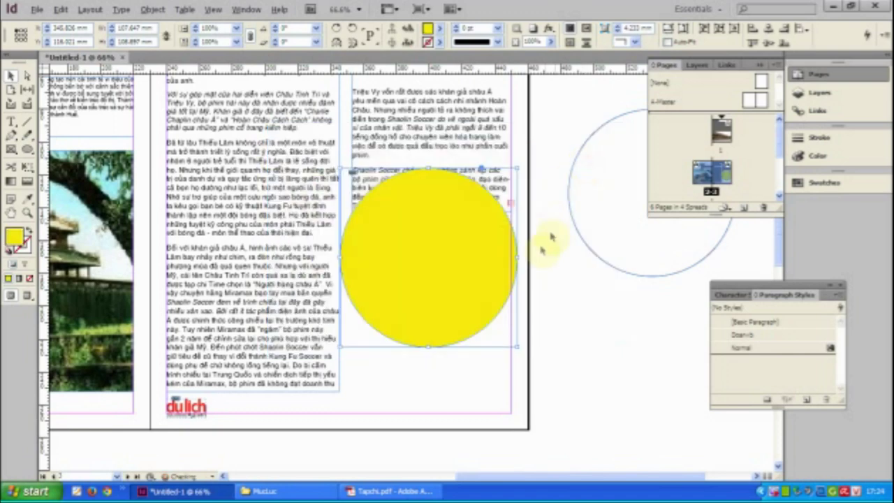
key("ctrl+shift+[")
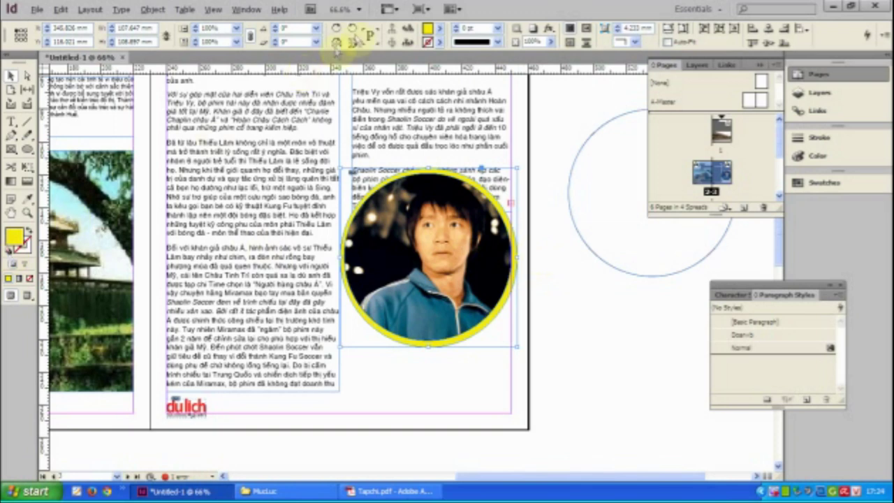
Display the Text Wrap settings and place them beside page 3, clear of the portrait
left_click(215, 14)
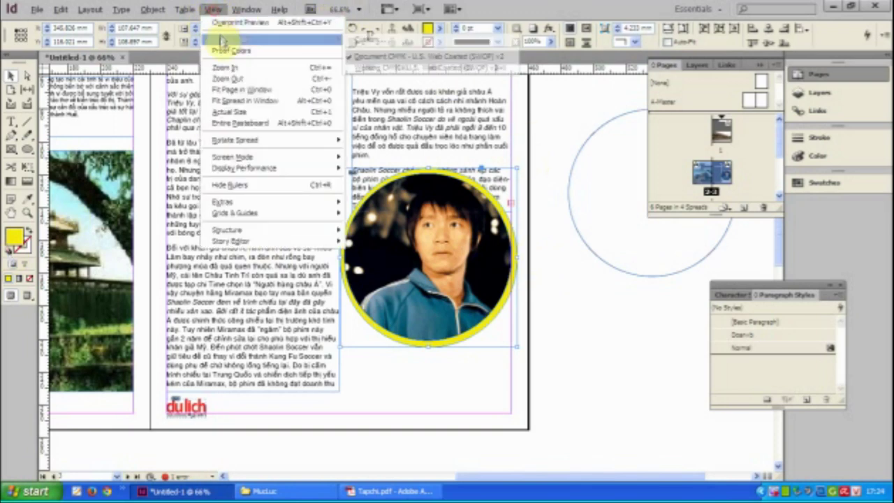
mouse_move(239, 207)
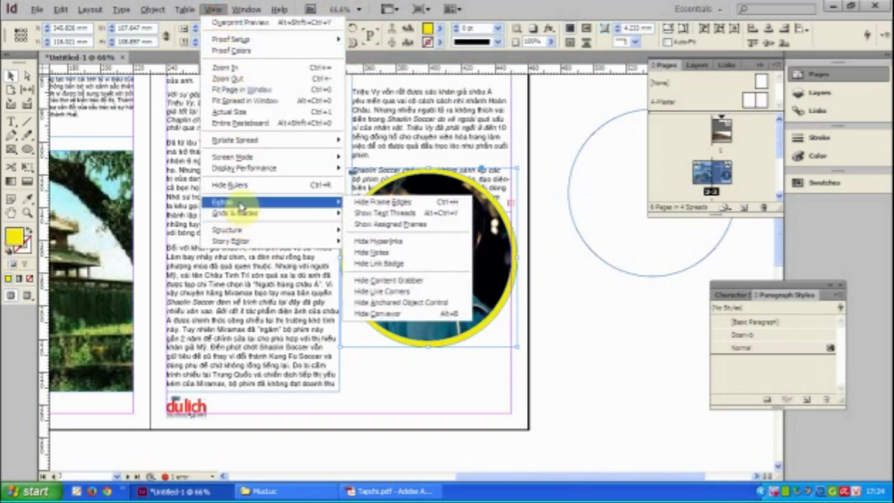
mouse_move(247, 9)
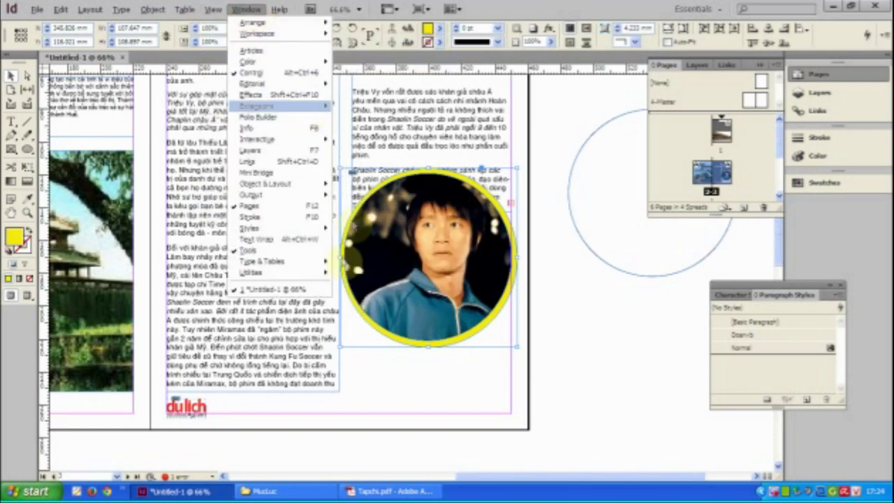
mouse_move(303, 272)
left_click(299, 239)
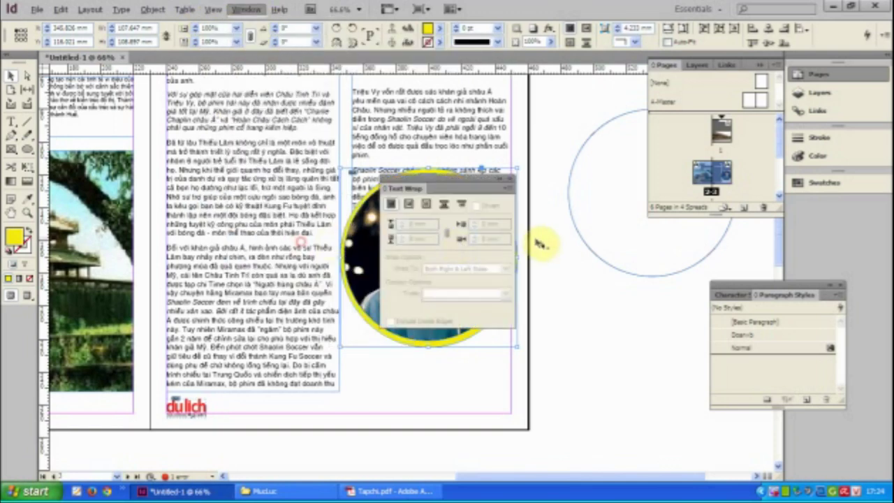
left_click_drag(475, 173, 645, 310)
Wrap the article text around the shape of the portrait's yellow circle
left_click(583, 331)
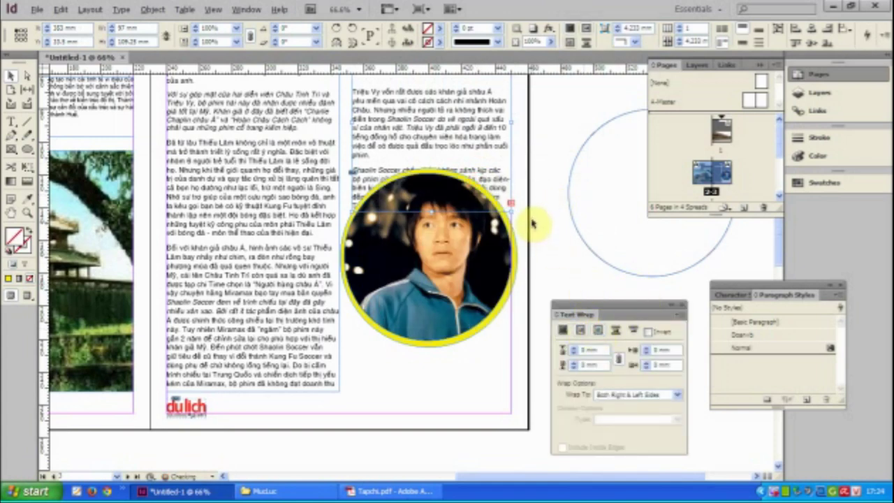
left_click(514, 239)
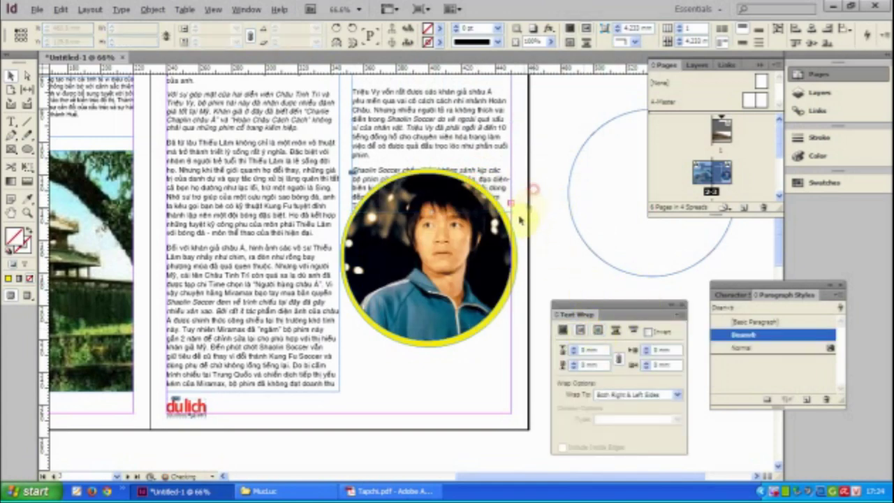
left_click(598, 332)
left_click(543, 200)
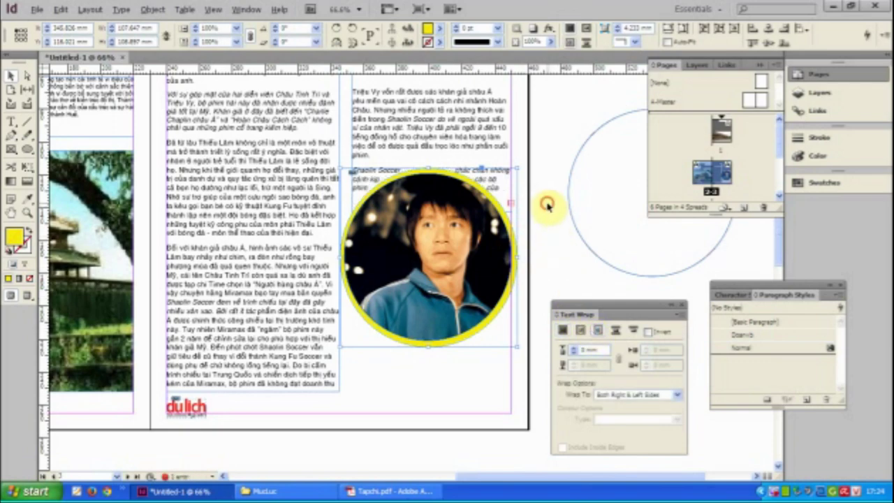
left_click(342, 253)
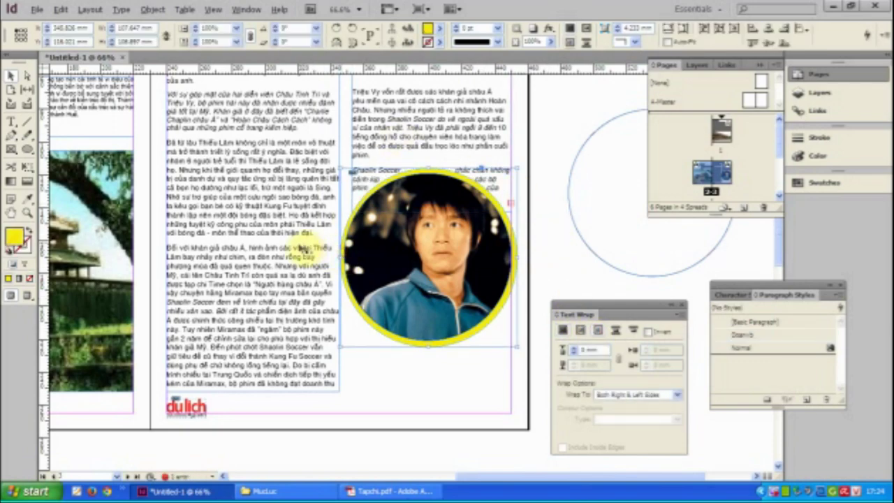
Move the pasteboard circle over the portrait's lower-left part and add a smaller copy about 94 mm wide inside it
left_click_drag(535, 262, 462, 217)
left_click(484, 228)
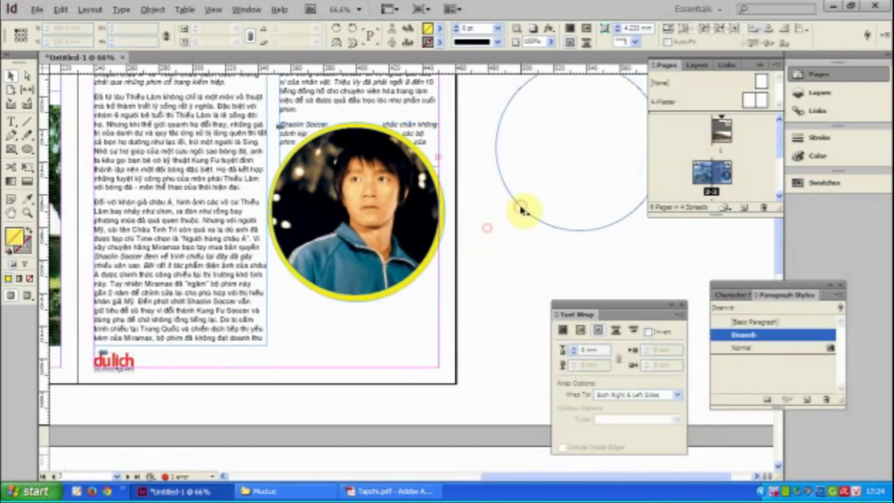
left_click_drag(521, 207, 245, 347)
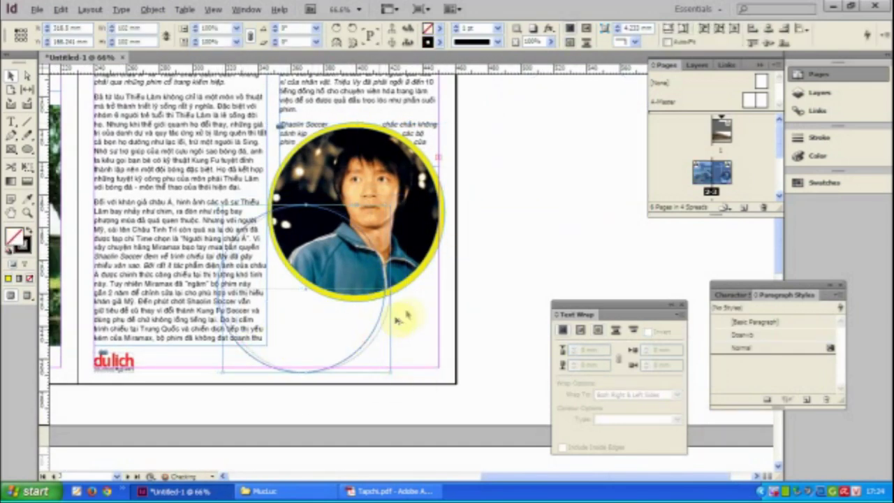
key("ctrl+f")
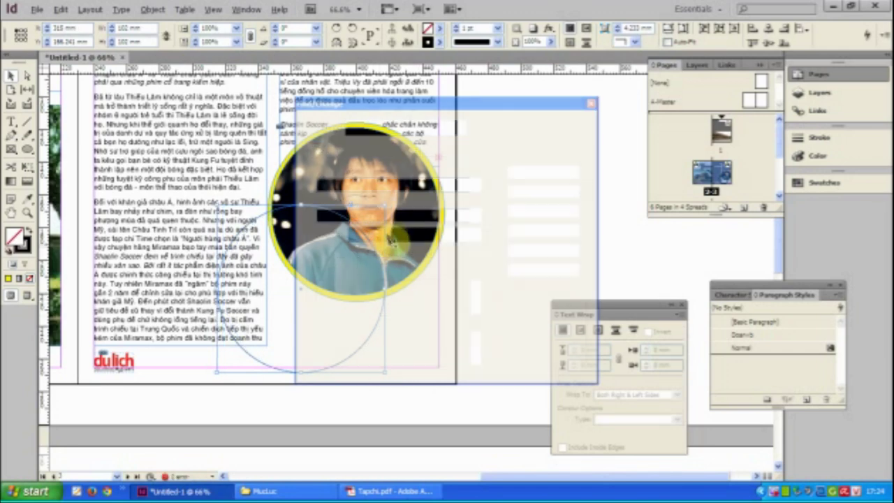
left_click(591, 103)
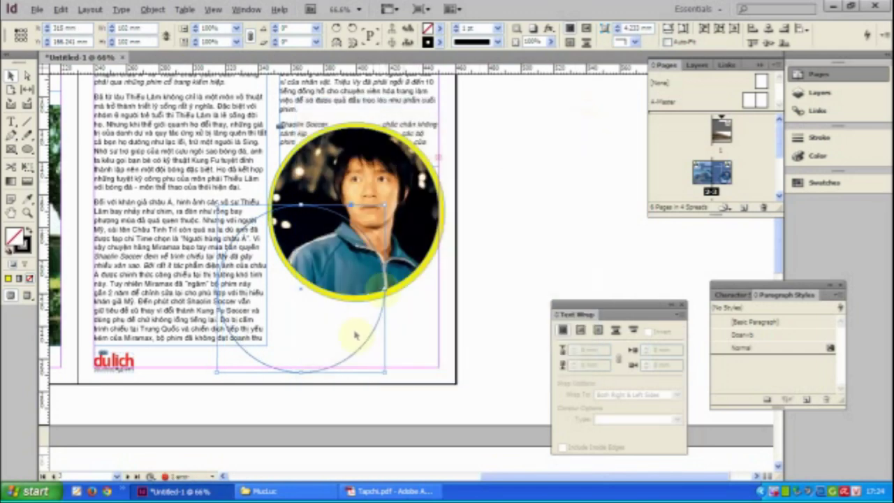
left_click_drag(357, 352, 381, 212)
left_click(447, 309)
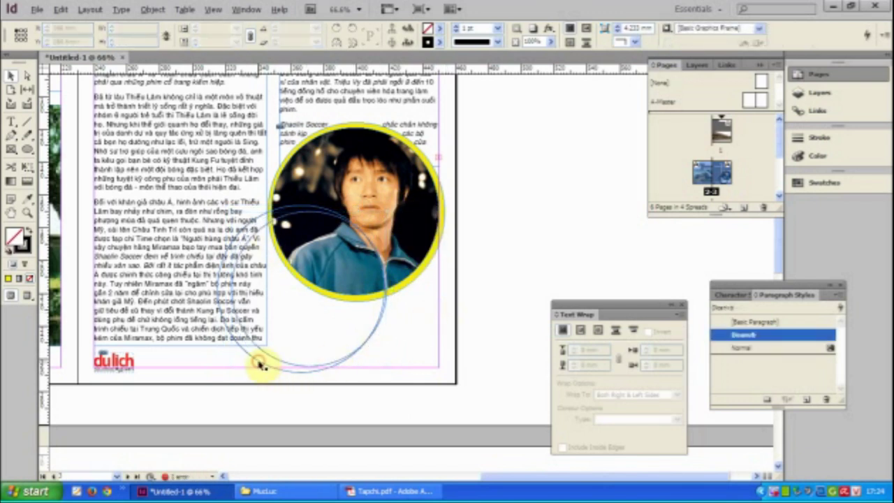
Give the larger empty circle the same yellow fill and no stroke as the portrait's ring, using the Eyedropper
left_click(259, 364)
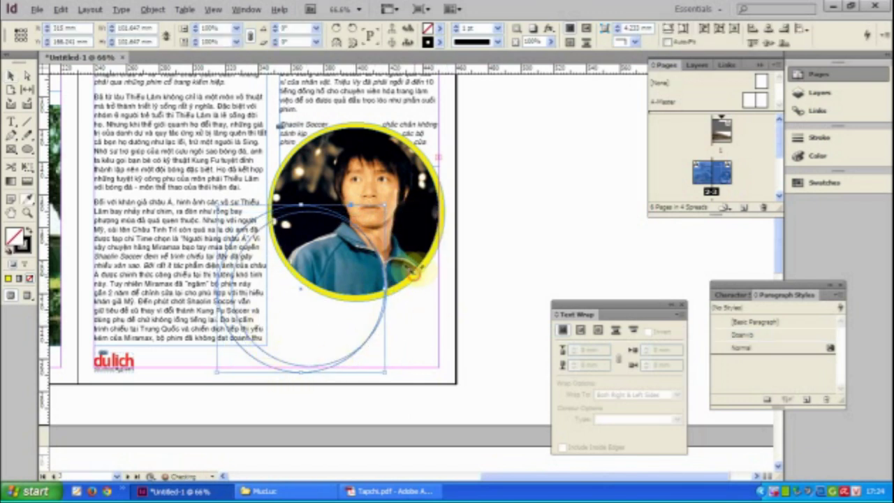
left_click(414, 274)
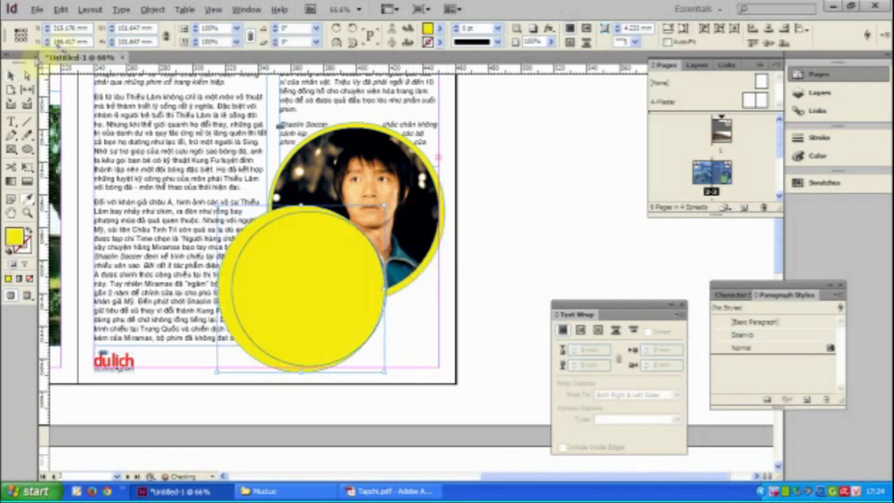
left_click(248, 243)
Undo the accidental move of the yellow circle and shift the smaller circle left to centre it within the yellow one
left_click_drag(343, 246, 333, 244)
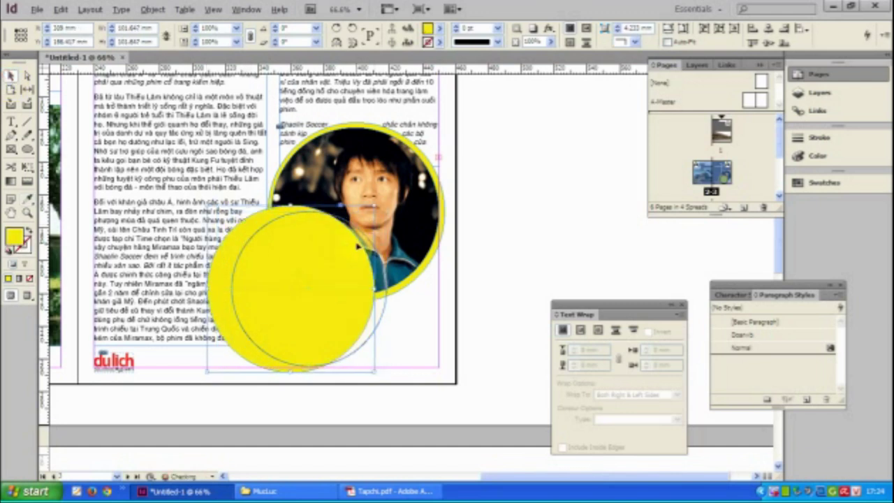
key("ctrl+z")
left_click(462, 326)
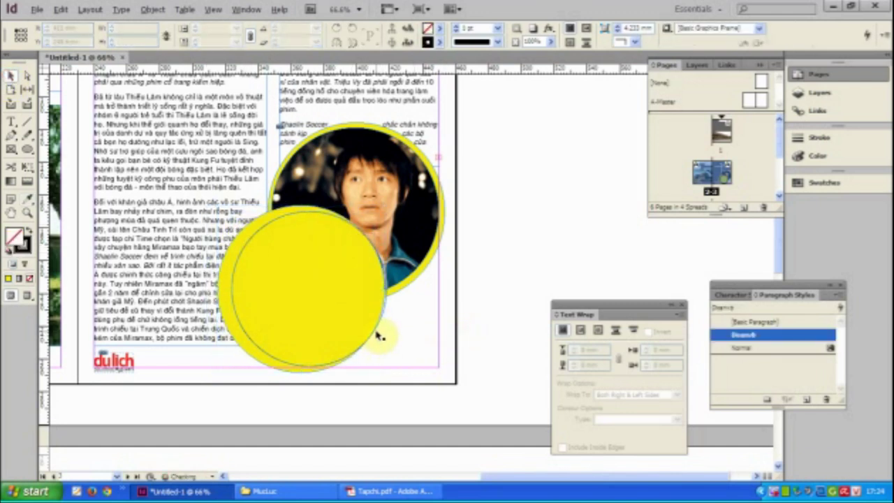
left_click(383, 331)
key("Left")
key("Left")
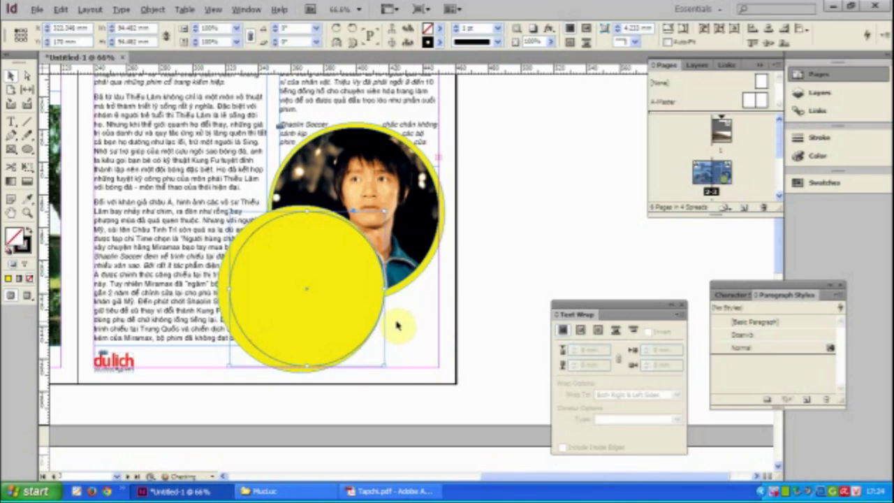
Place Image CTT (2) from the Chau Tinh Tri folder into the smaller circle
left_click(36, 10)
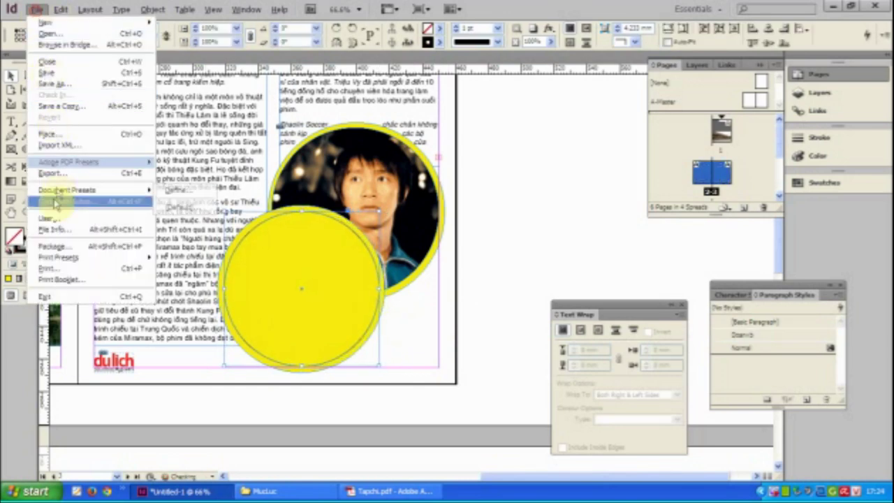
left_click(52, 137)
left_click(563, 90)
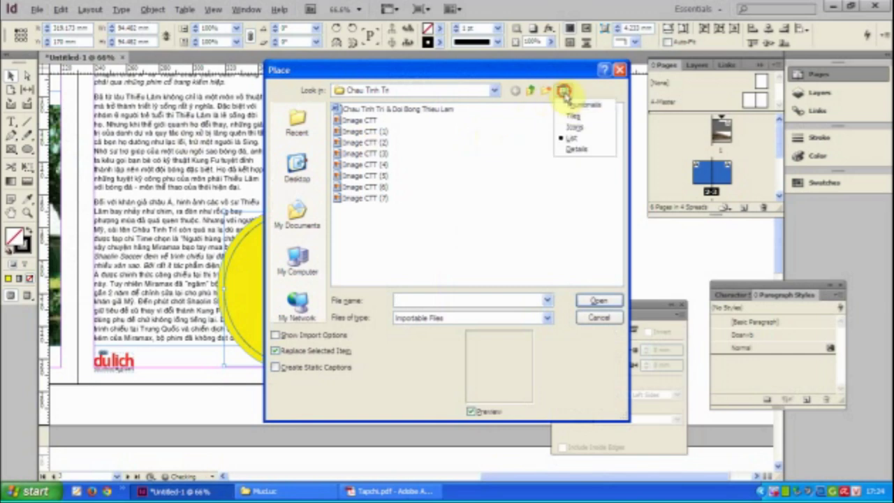
left_click(566, 104)
left_click_drag(616, 146, 619, 200)
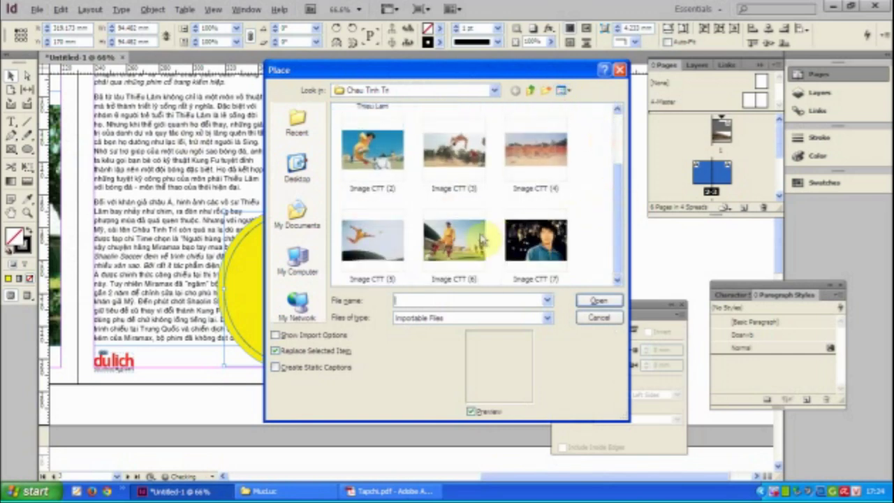
double_click(391, 181)
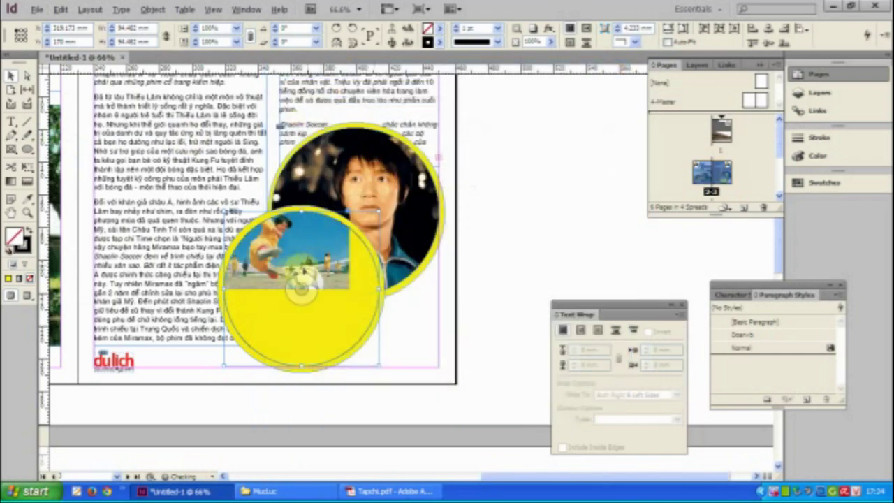
Enlarge and reposition the placed picture so it fills the circle with the yellow-clad kicker in view
left_click_drag(350, 288, 419, 347)
left_click_drag(303, 264, 332, 308)
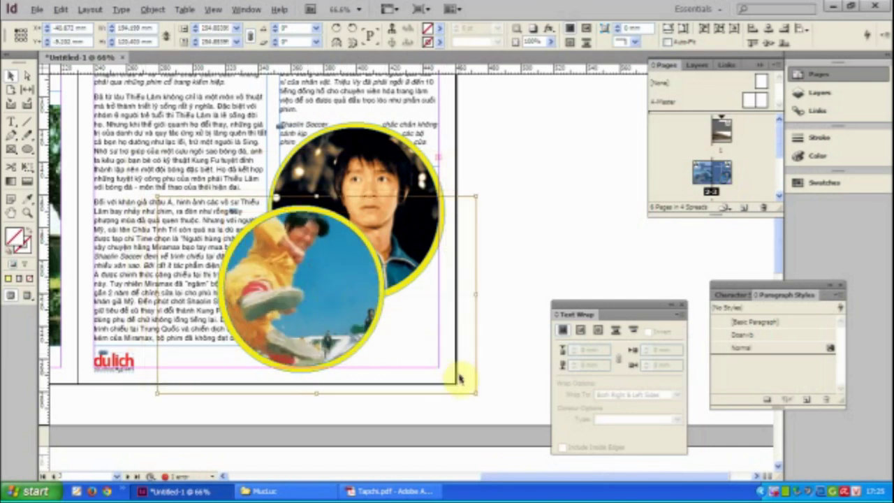
left_click_drag(477, 393, 334, 300)
left_click(500, 266)
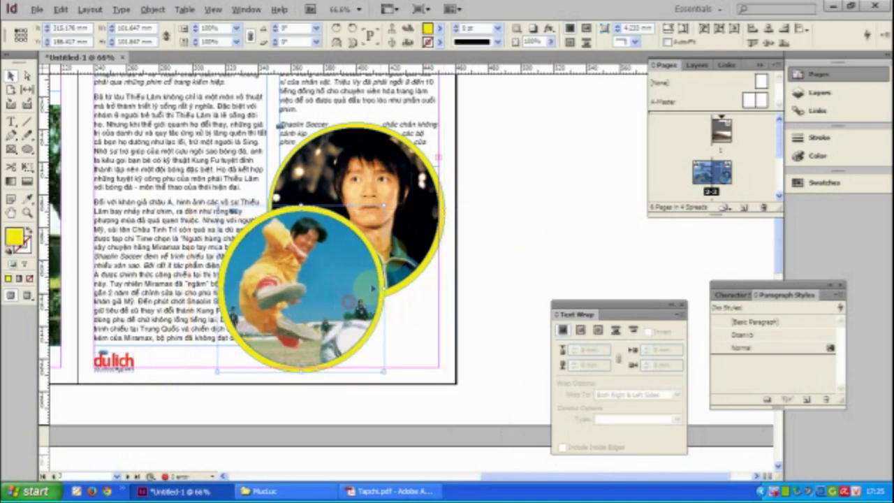
Scale the kicker picture with its yellow circle down to about 86 mm wide and wrap the text around the circle's shape
left_click_drag(383, 206, 372, 218)
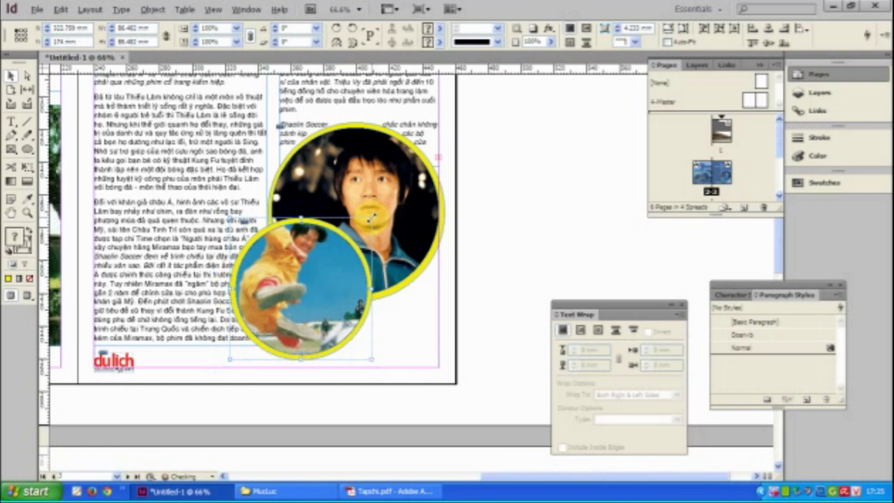
left_click(514, 253)
left_click(365, 321)
left_click(598, 330)
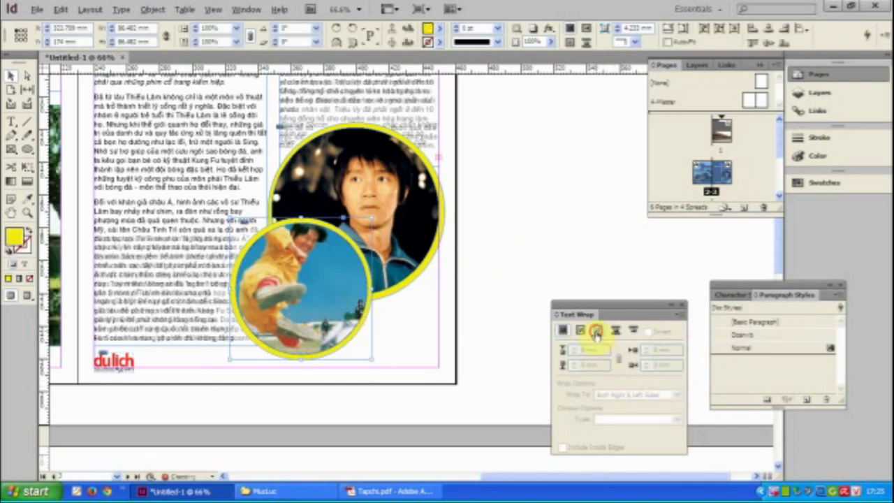
left_click(573, 226)
left_click(422, 128)
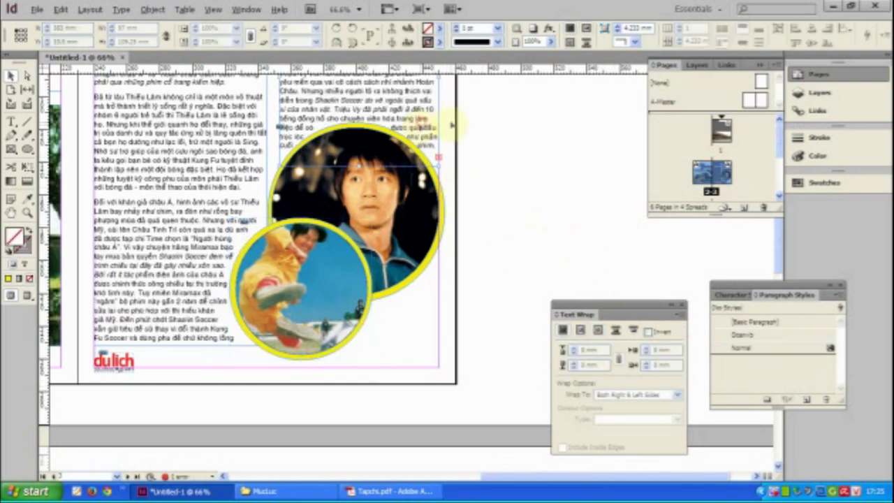
left_click(529, 143)
Bring the blank pages 4 and 5 into view and examine the Cũng Lợi page layout in Tapchi.pdf in Acrobat
key("ctrl+minus")
key("ctrl+minus")
scroll(380, 140, "down", 6)
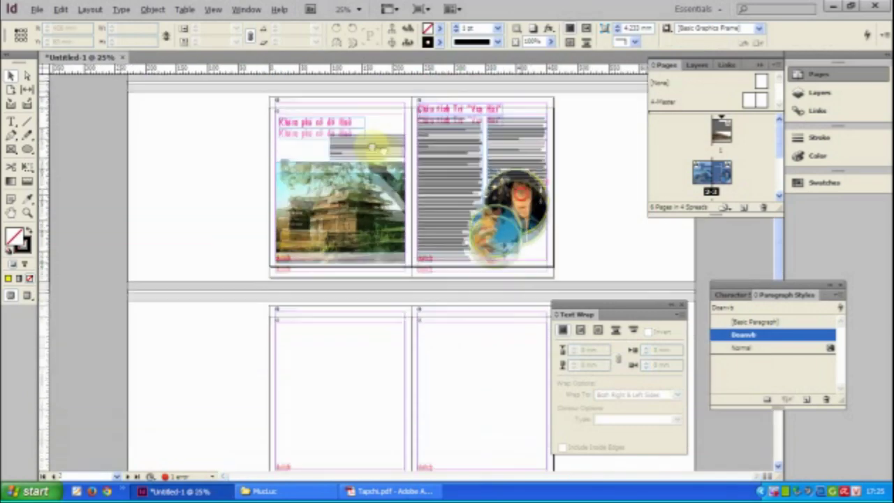
scroll(308, 168, "down", 3)
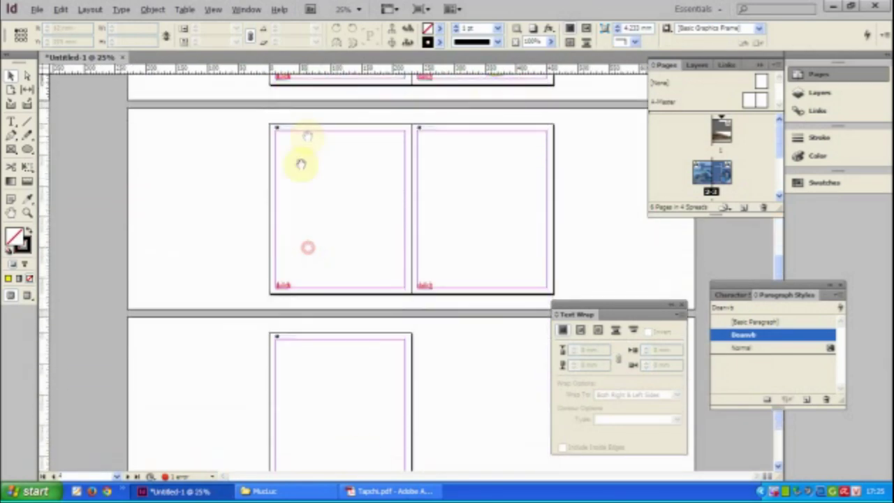
left_click(381, 491)
scroll(424, 359, "down", 5)
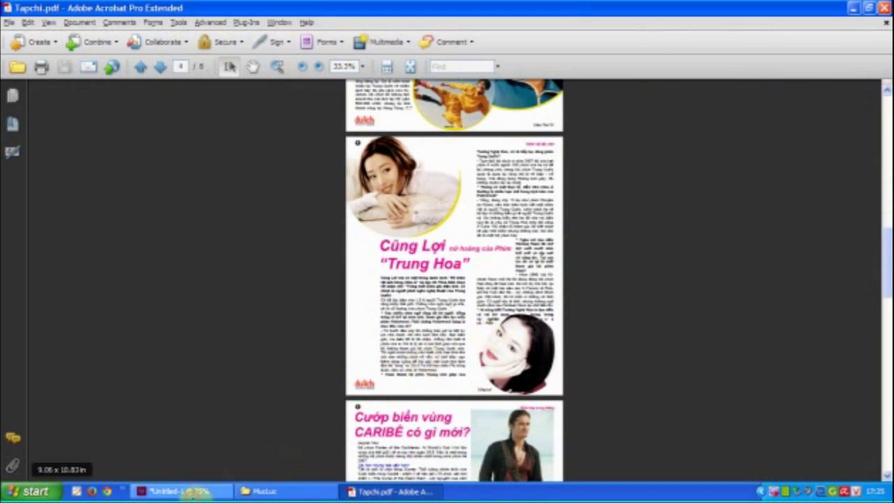
Return to InDesign, draw a circle about 147 mm wide on page 4 and move it partly beyond the page's upper-left corner
left_click(174, 492)
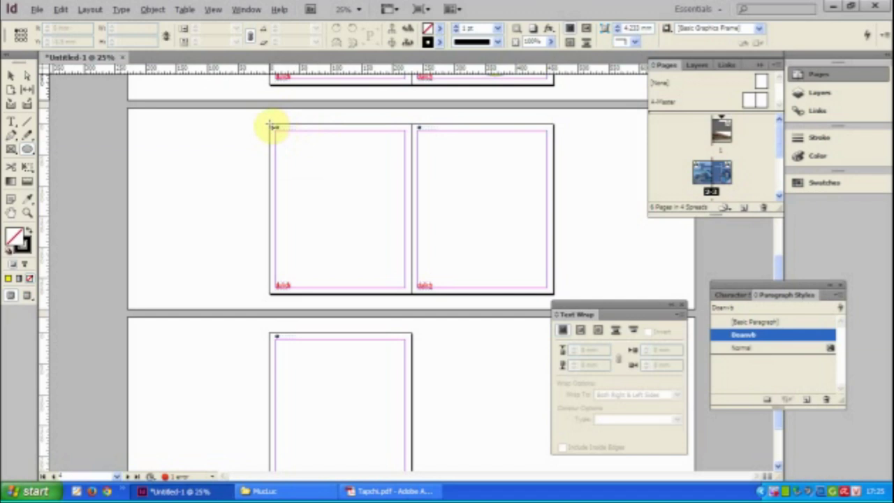
left_click_drag(271, 125, 374, 214)
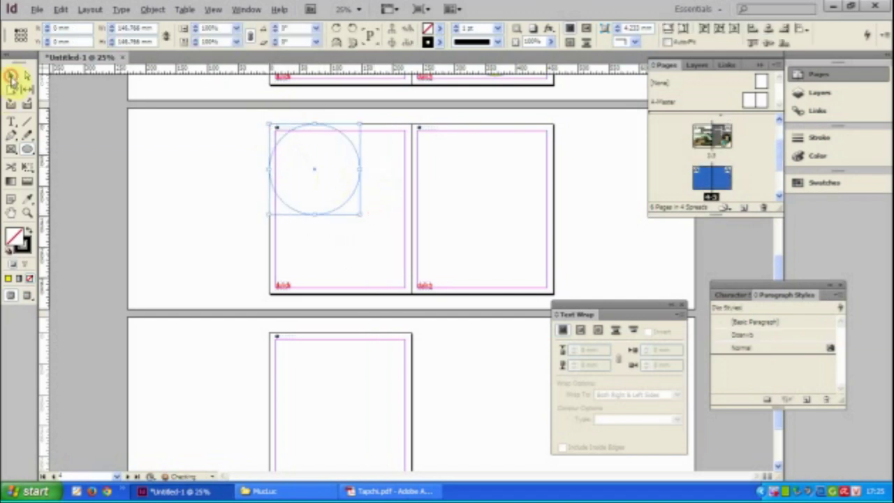
left_click(11, 75)
left_click(339, 175)
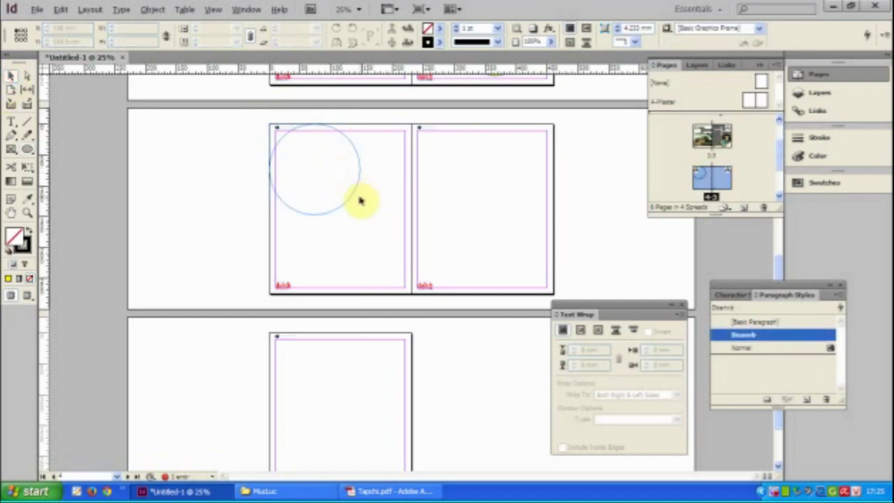
left_click_drag(354, 195, 342, 182)
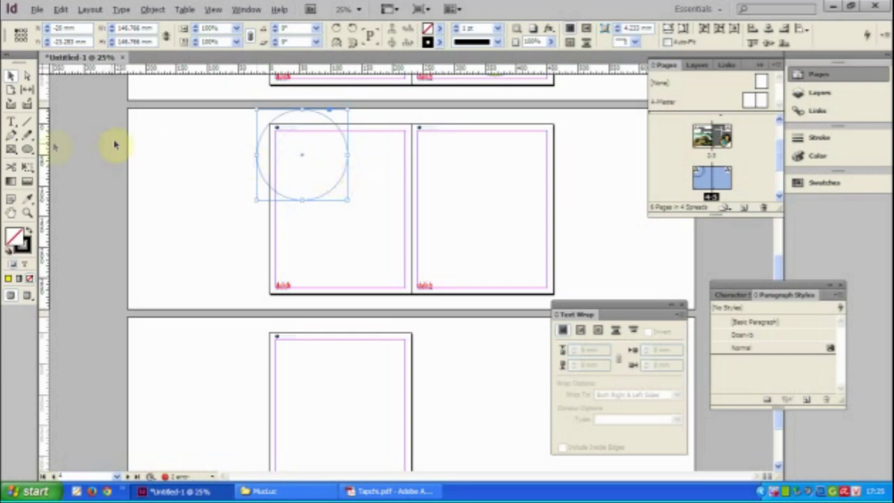
Draw a rectangle about 74 × 224 mm outside page 4's left edge, covering the overhanging part of the circle
left_click(25, 149)
left_click(53, 148)
left_click_drag(216, 99, 270, 213)
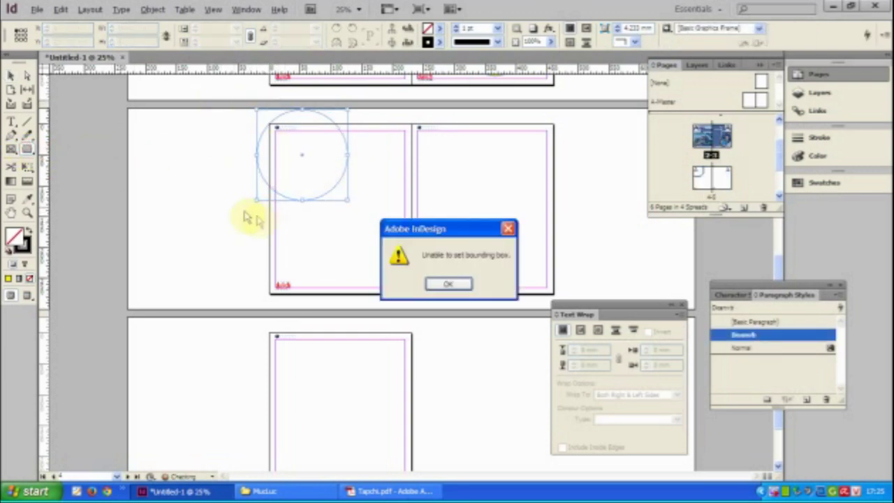
left_click(464, 285)
left_click_drag(224, 247, 269, 112)
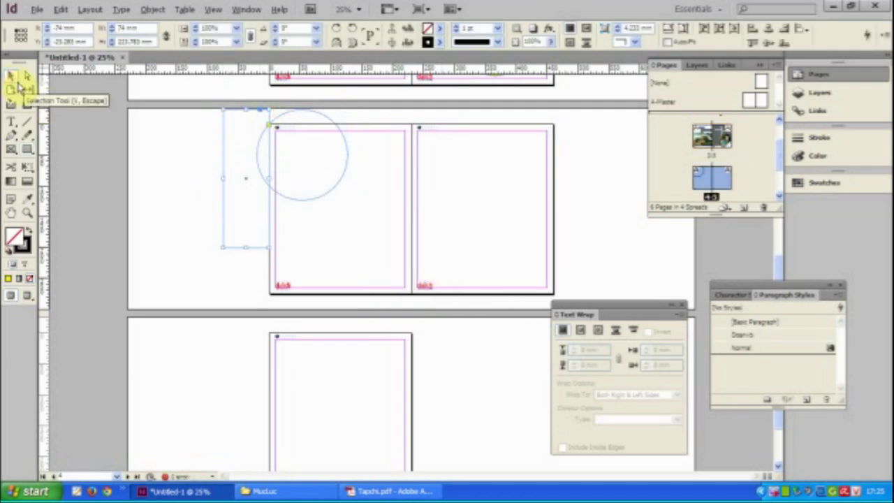
Subtract the rectangle from the circle with Pathfinder so the circle ends at page 4's left edge
key("shift+F7")
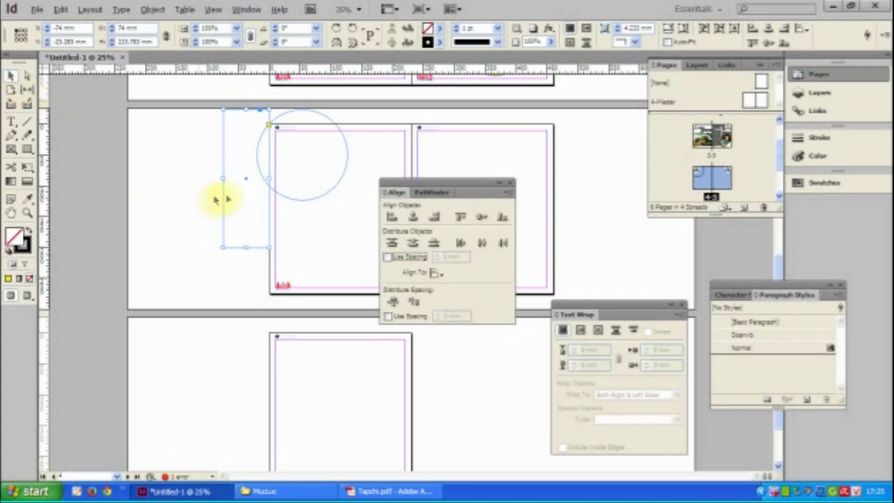
left_click(343, 177, "shift")
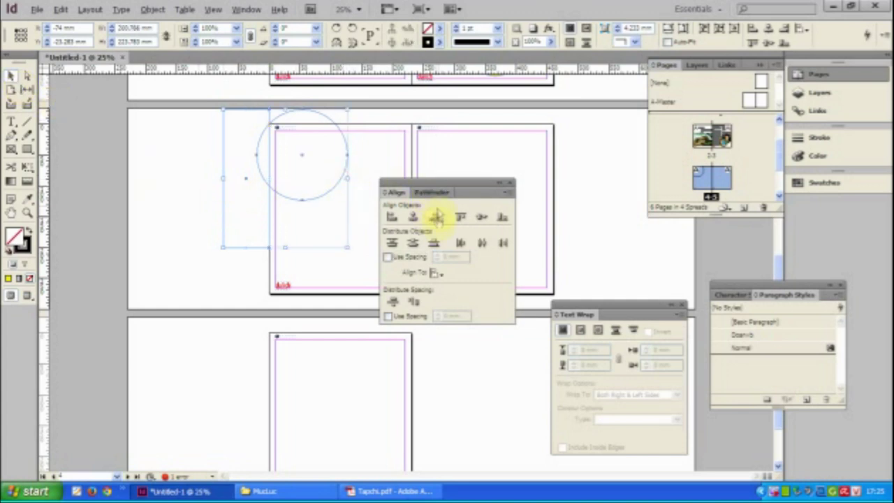
left_click(432, 192)
left_click(417, 243)
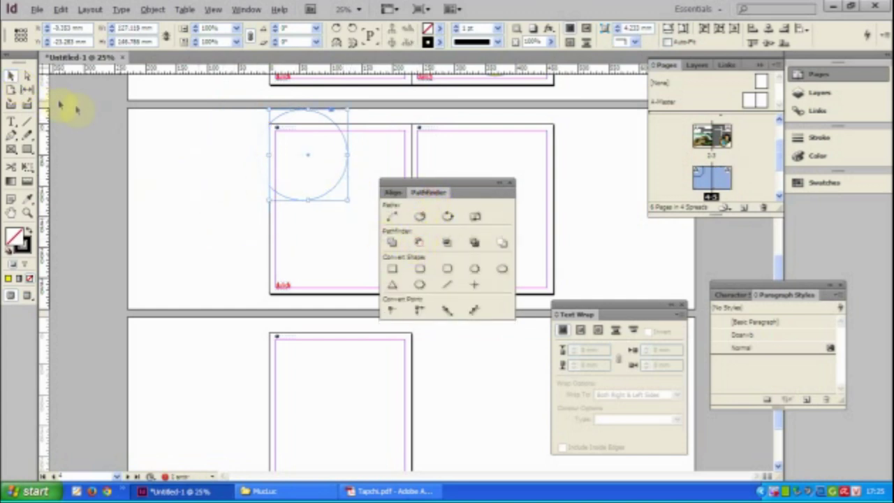
Draw a rectangle about 222 × 23 mm above page 4 and subtract it from the circle to trim the part beyond the top edge
left_click(28, 147)
left_click_drag(244, 123, 381, 110)
left_click(12, 74)
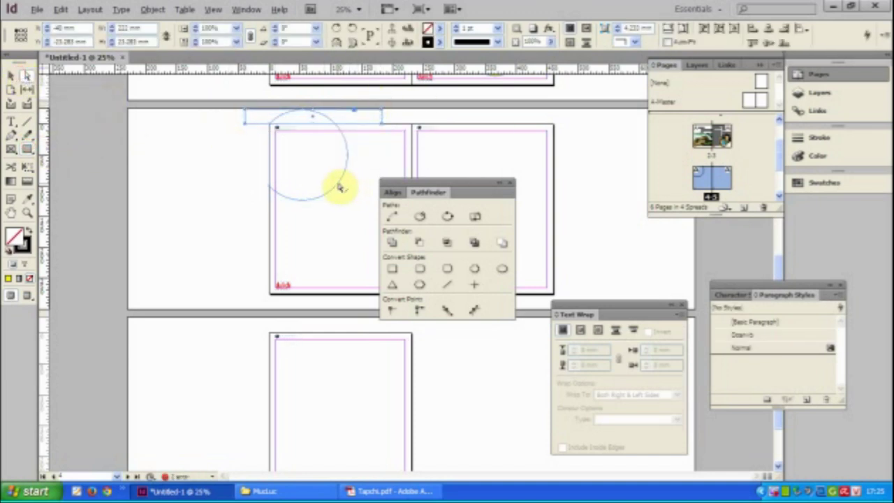
left_click(380, 123)
left_click(347, 150, "shift")
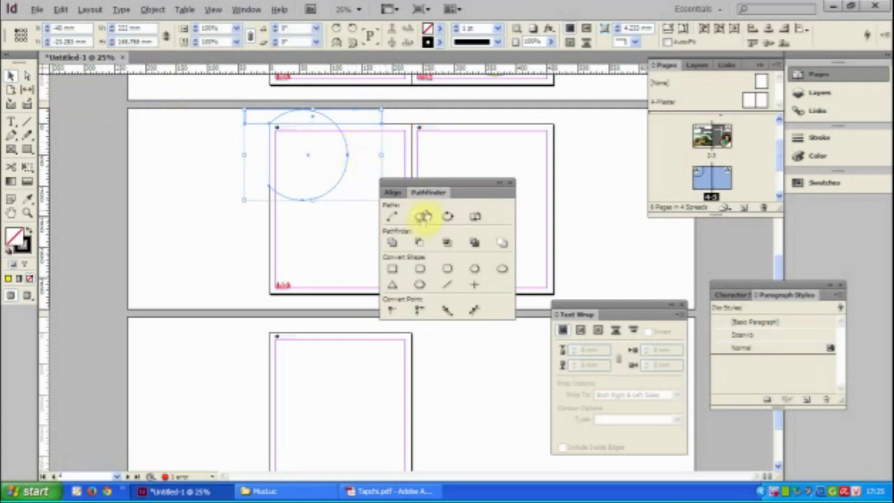
left_click(417, 243)
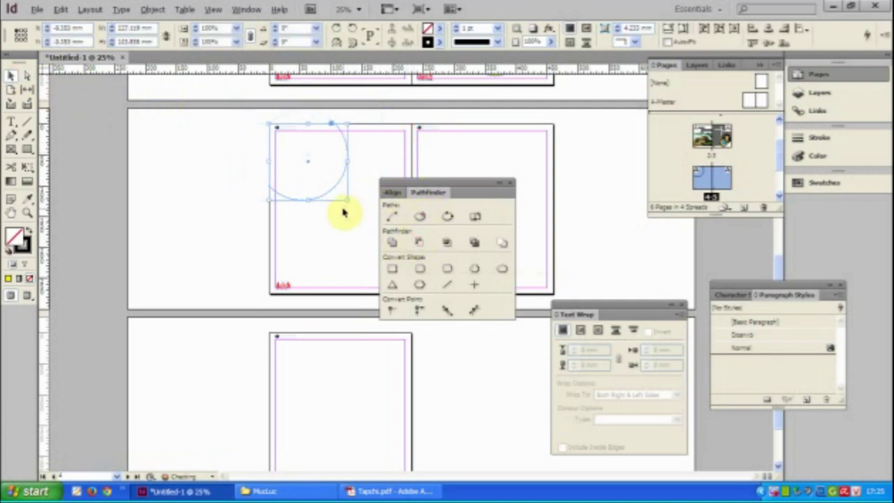
Copy the trimmed circle onto the pasteboard beside page 4 and fill the copy with yellow
left_click_drag(331, 193, 224, 239)
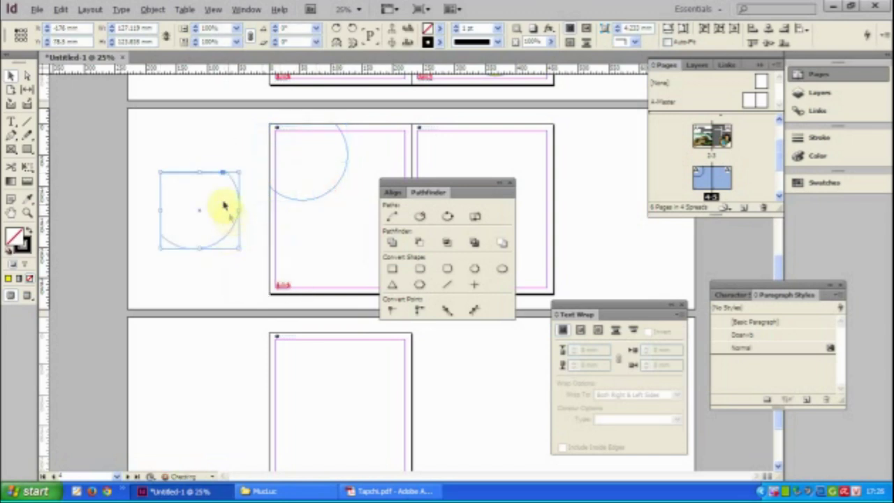
left_click(9, 278)
left_click(175, 149)
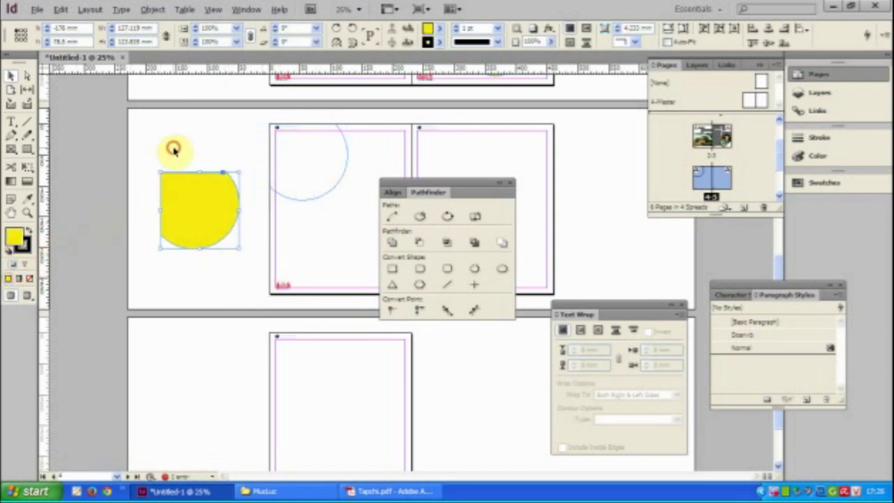
Place the picture of the reclining woman in white from the CungLoi folder into the trimmed circle on page 4
left_click(314, 201)
left_click(35, 15)
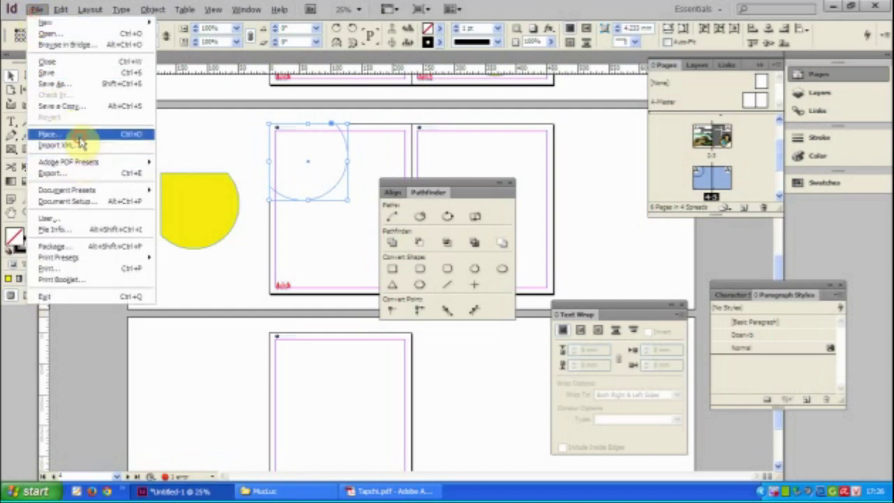
left_click(78, 134)
left_click(532, 91)
left_click(563, 91)
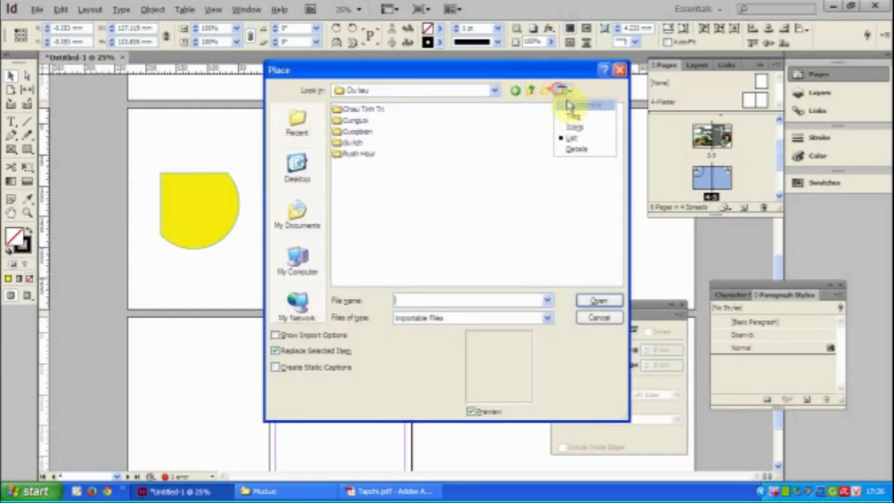
left_click(569, 105)
double_click(466, 159)
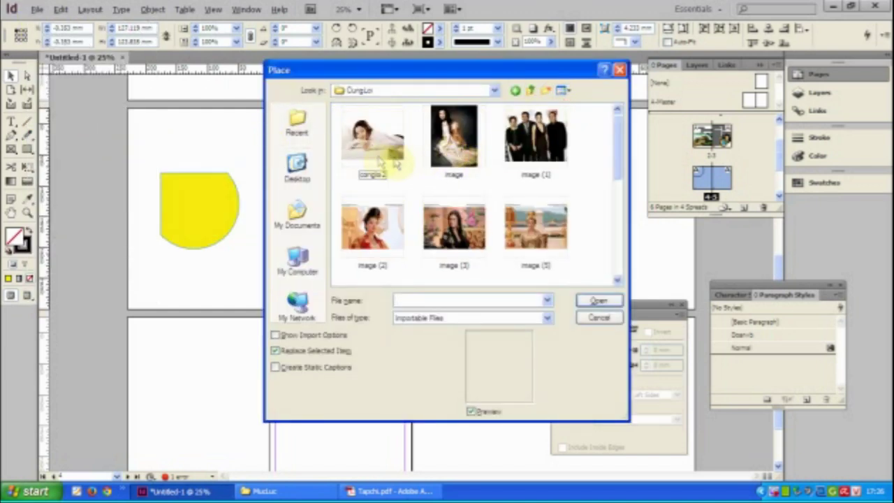
double_click(368, 155)
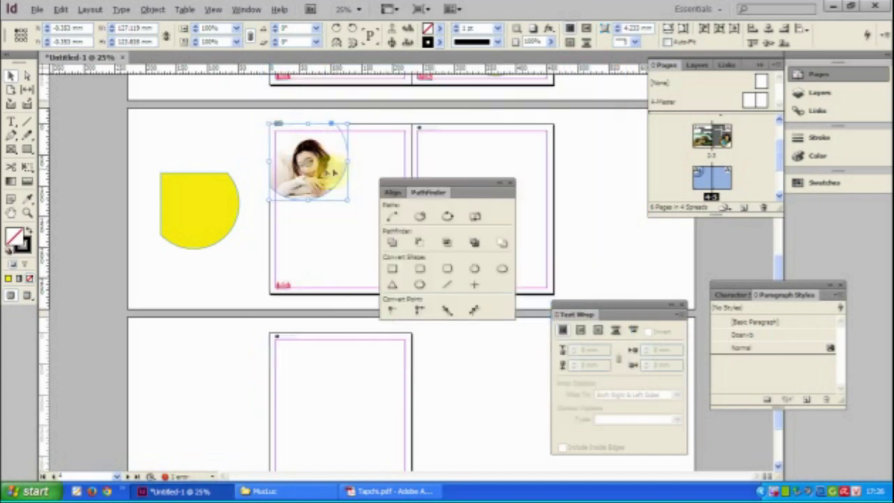
Fit the yellow shape behind the picture at page 4's upper-left corner as a crescent edge, sized about 132 × 123 mm
left_click(238, 173)
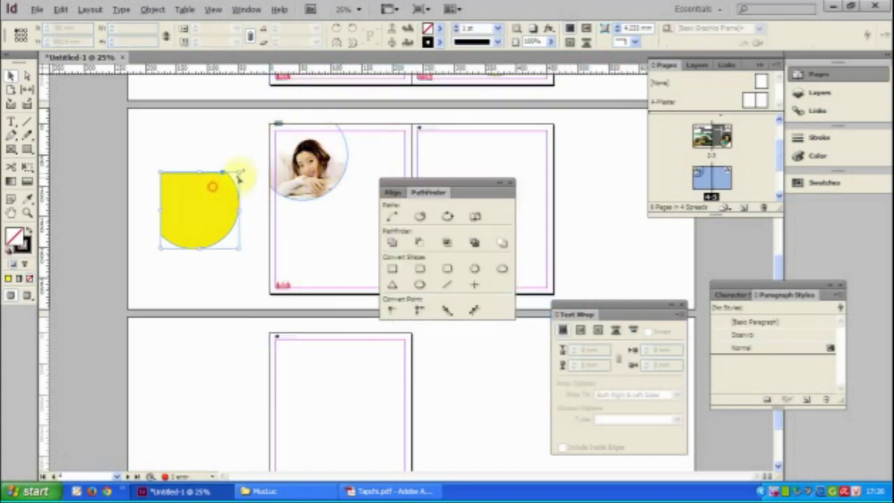
left_click_drag(240, 250, 246, 253)
left_click_drag(207, 215, 315, 168)
left_click(419, 211)
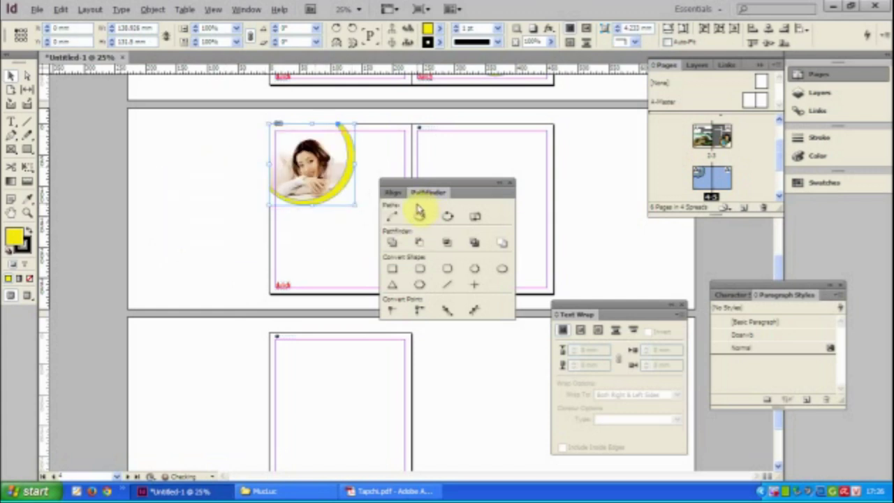
left_click_drag(353, 207, 350, 203)
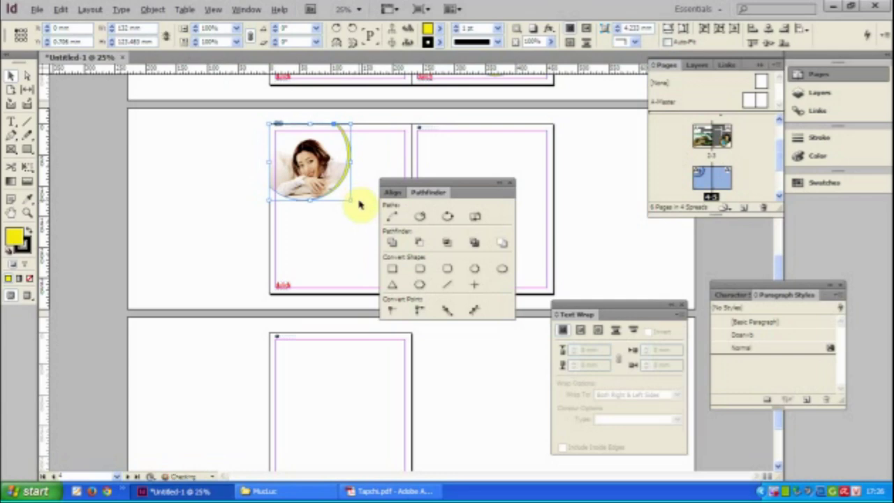
Examine the yellow crescent up close and compare it with the Cũng Lợi page in Tapchi.pdf in Acrobat, returning to InDesign
left_click(168, 164)
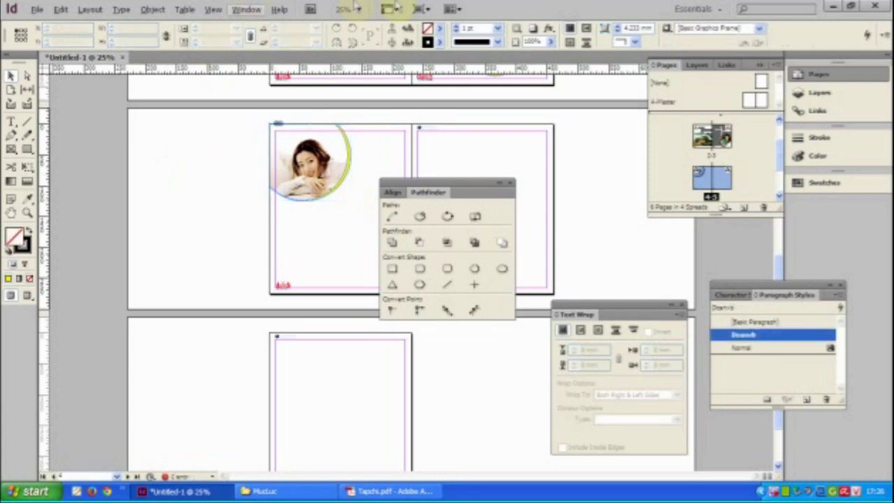
key("ctrl+equal")
key("ctrl+equal")
left_click_drag(237, 208, 329, 183)
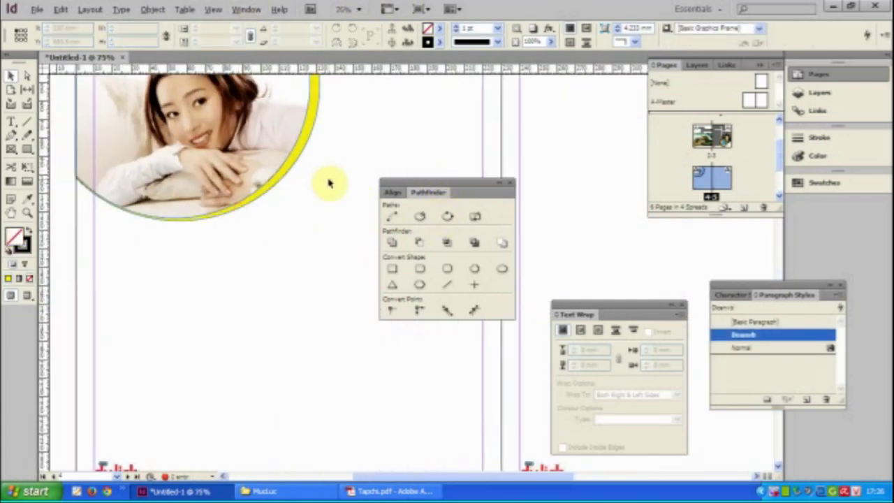
key("ctrl+minus")
left_click(429, 492)
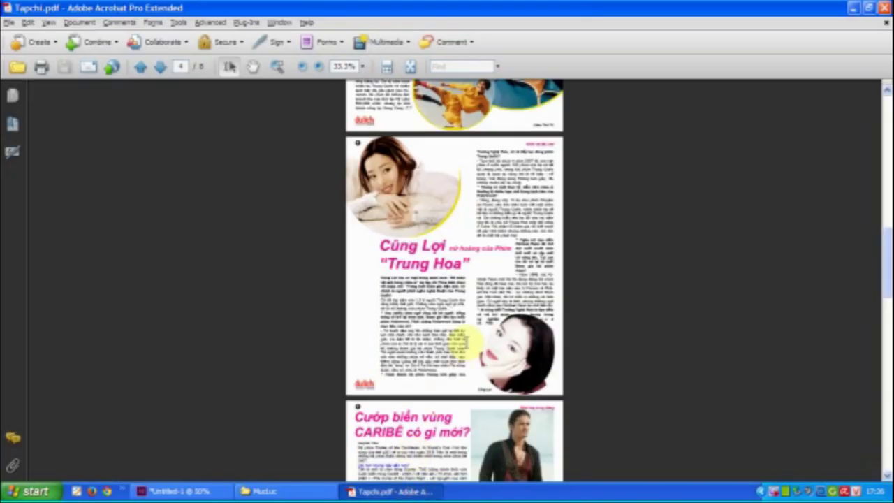
left_click(208, 493)
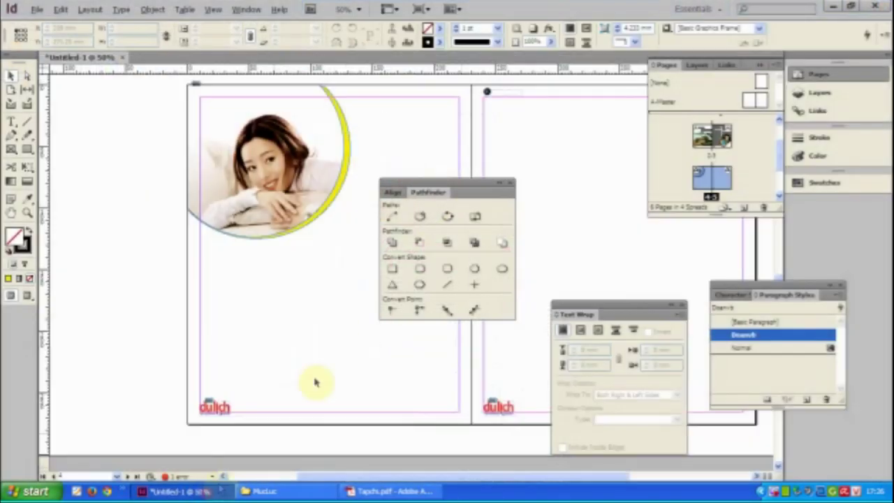
Copy the Châu tinh Trì title frame from page 3 to page 4, just below the round picture
scroll(349, 379, "up", 5)
scroll(274, 388, "up", 3)
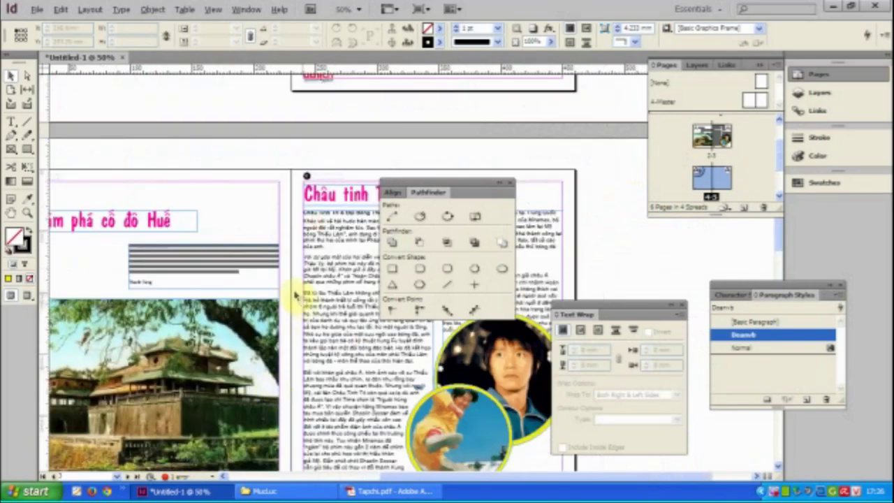
left_click_drag(324, 203, 635, 272)
left_click_drag(556, 278, 554, 83)
left_click_drag(633, 82, 218, 426)
left_click_drag(259, 427, 283, 258)
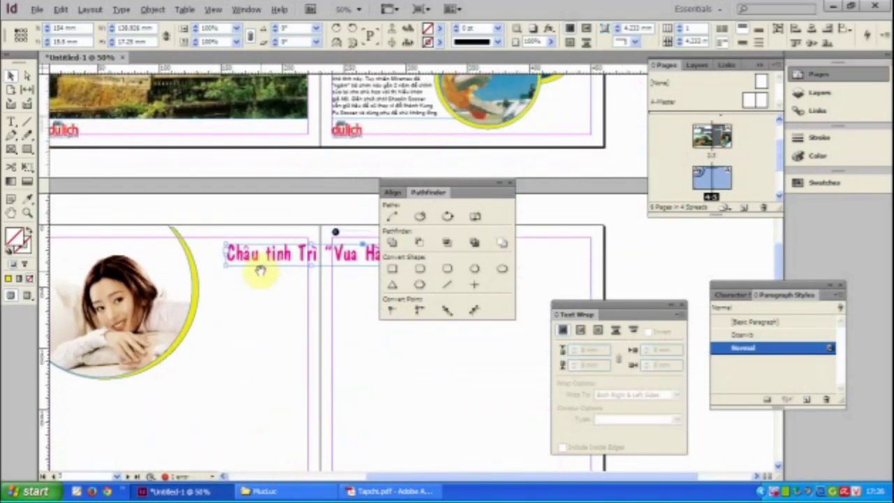
left_click_drag(254, 289, 145, 319)
Replace the copied title's text with "Cũng Lợi “Nữ hoàng” của phim Trung Hoa", checking the wording in Tapchi.pdf
double_click(146, 317)
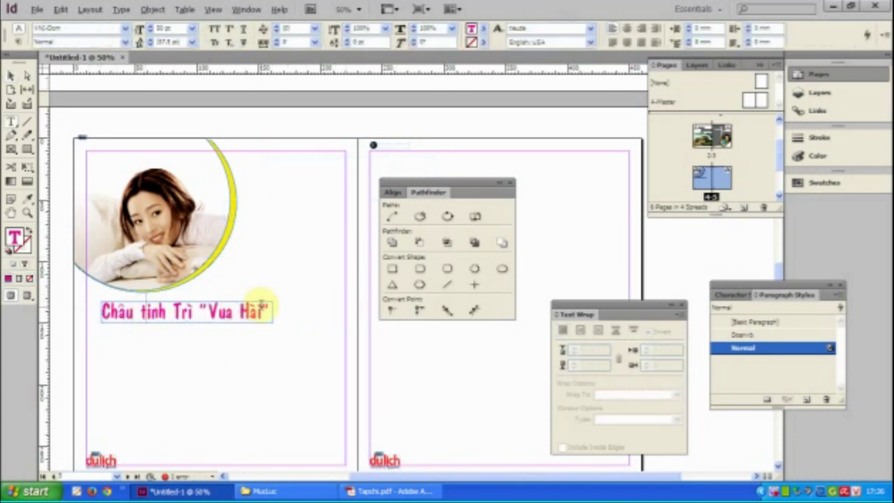
left_click_drag(270, 311, 51, 310)
type("Củng")
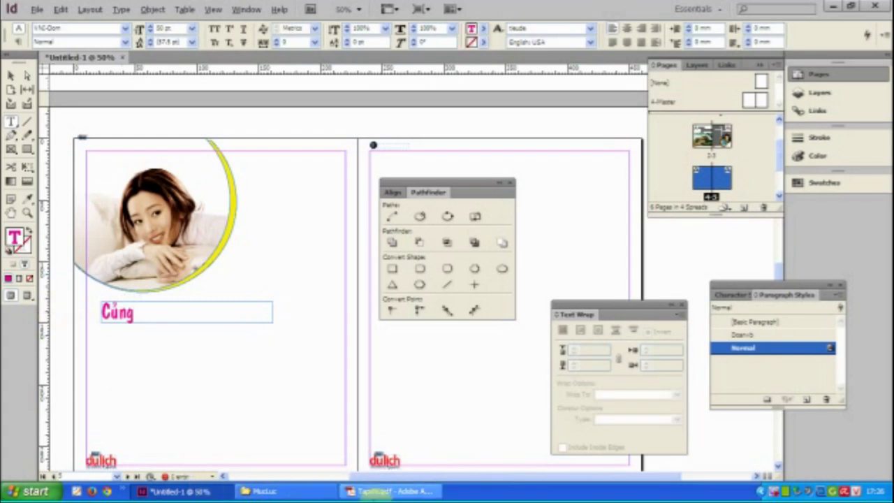
left_click(391, 491)
left_click(178, 491)
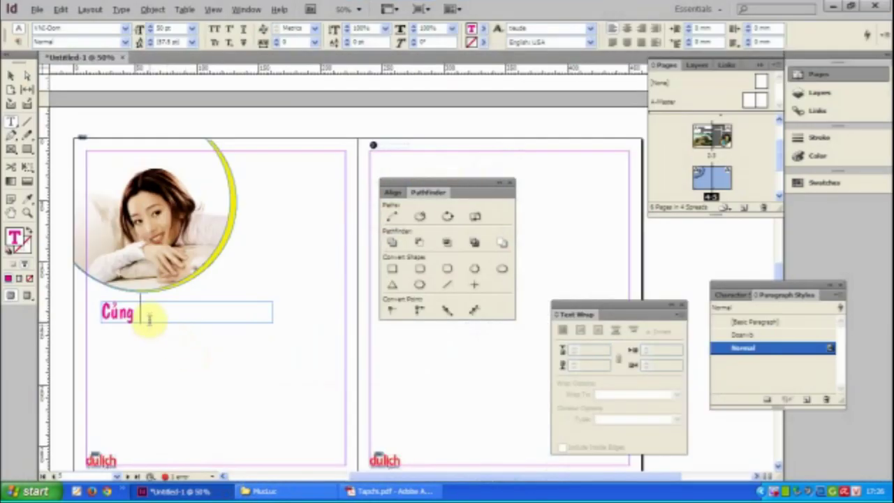
left_click_drag(144, 315, 111, 315)
type("ung")
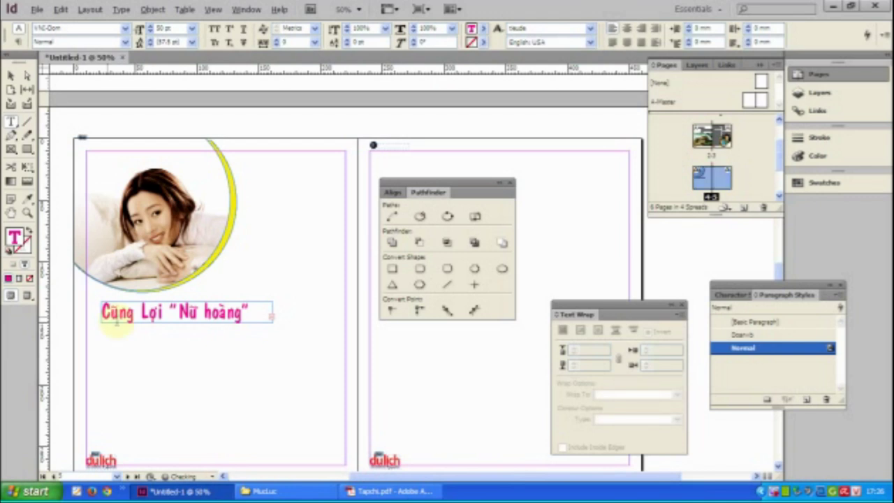
Extend the title frame on page 4 downward so both lines of the title fit inside
left_click(11, 75)
left_click(196, 323)
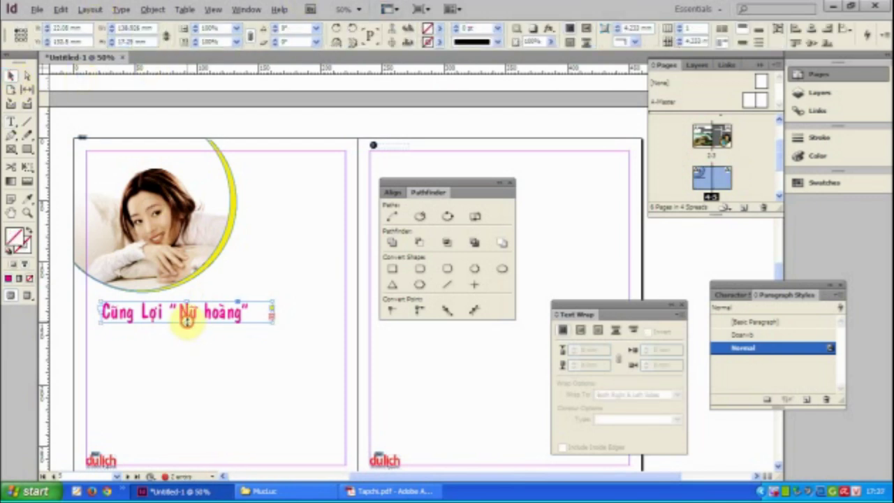
left_click_drag(187, 320, 178, 357)
left_click(298, 313)
left_click_drag(297, 303, 298, 259)
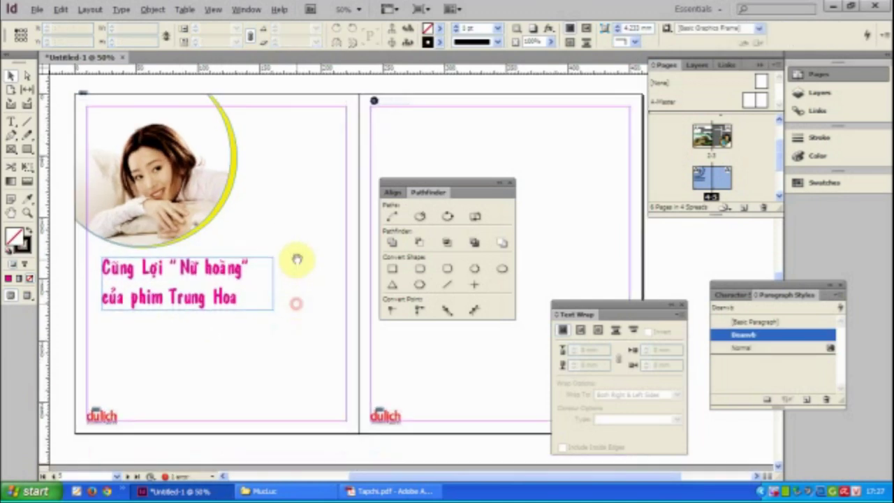
Set the title's second line, "của phim Trung Hoa", to 20 pt and enlarge it to 35 pt
double_click(210, 282)
left_click_drag(105, 295, 248, 296)
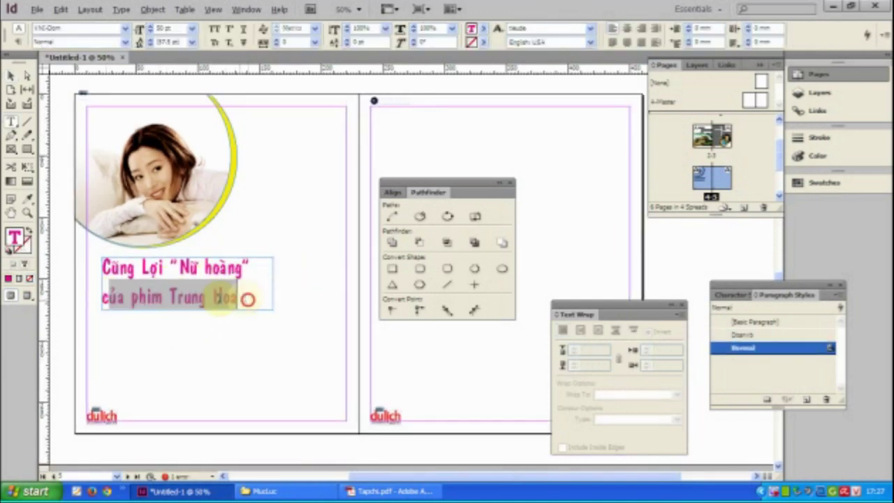
left_click(139, 32)
type("20")
key("Return")
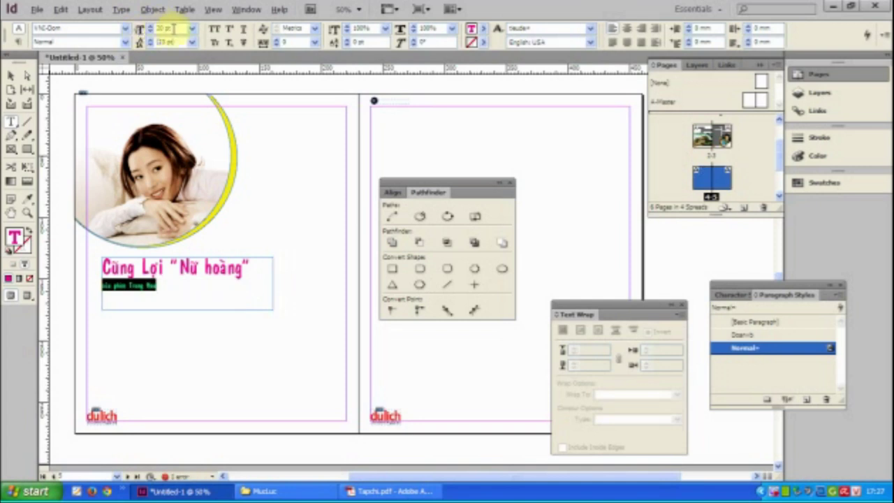
key("Return")
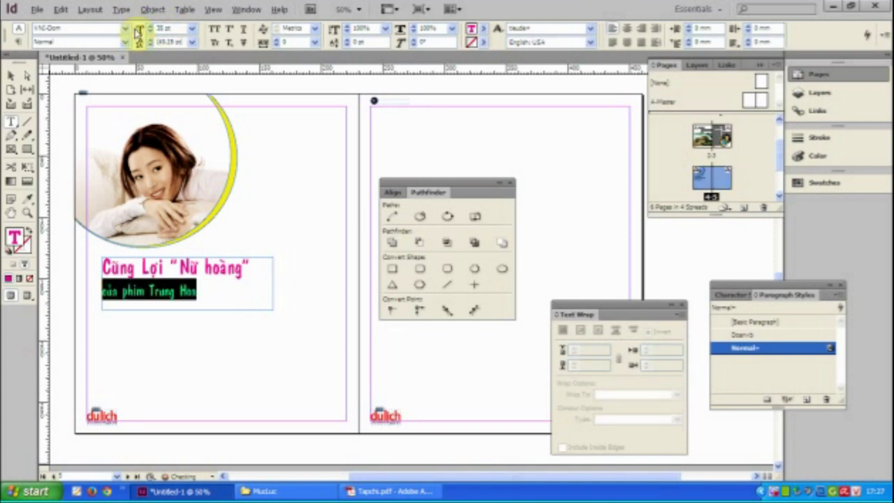
Set the tracking of the headline's second line, 'của phim Trung Hoa', to 180
key("ctrl+t")
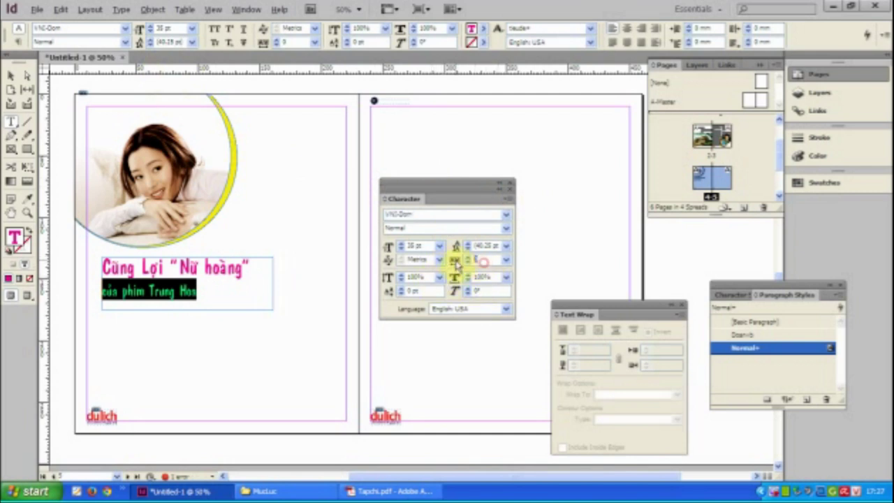
type("200")
key("Return")
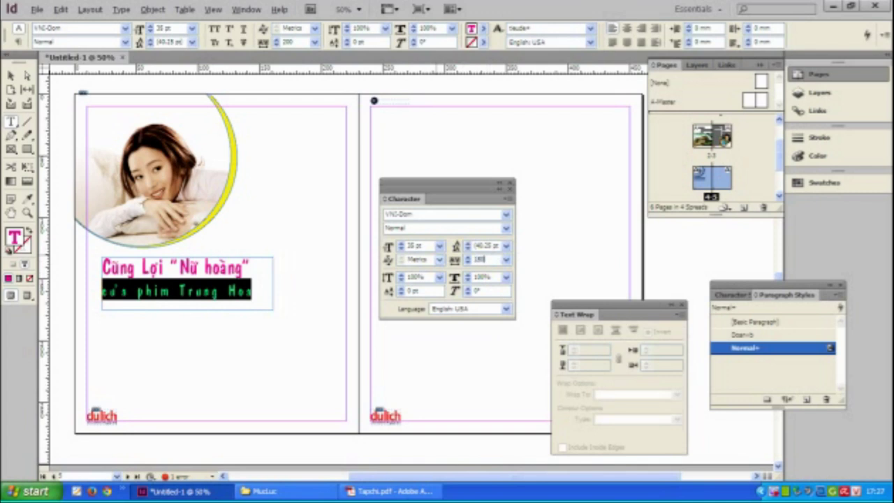
type("180")
key("Return")
left_click(11, 76)
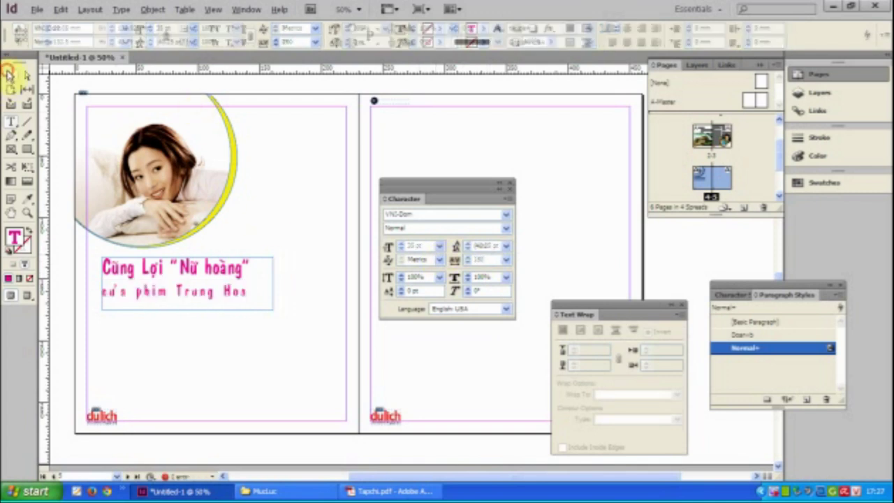
Move the two-line headline frame slightly up and to the left, closer beneath the circular portrait
left_click(378, 155)
left_click_drag(338, 168, 338, 141)
left_click_drag(225, 245, 216, 240)
Place the Nu Hoang Phim Trung Quoc article as a column about 80 mm wide and 100 mm high beside the circular portrait
left_click(37, 9)
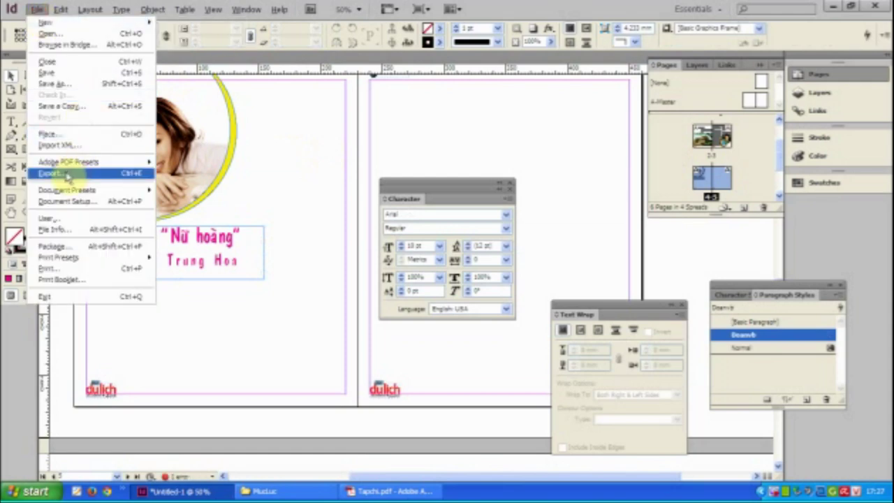
left_click(64, 134)
double_click(367, 245)
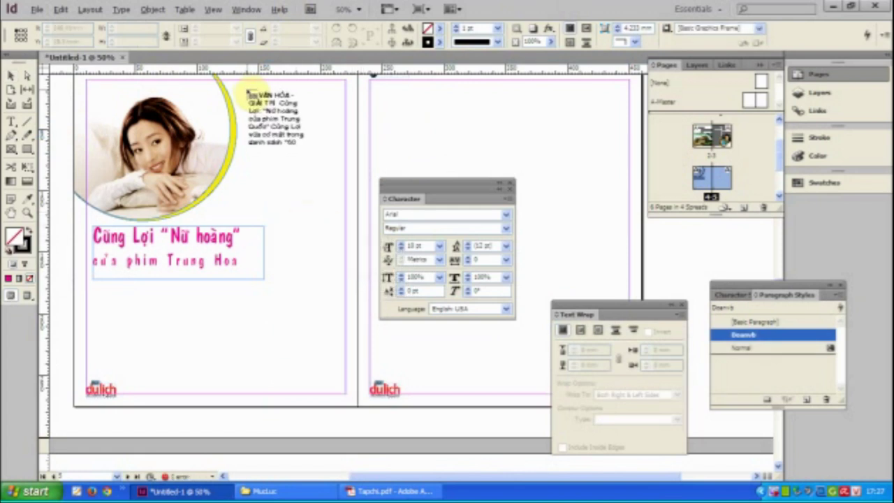
left_click_drag(246, 94, 348, 219)
Flow the overset article text into two side-by-side linked frames below the headline, about 101 × 76 mm and 88 × 76 mm
left_click(346, 213)
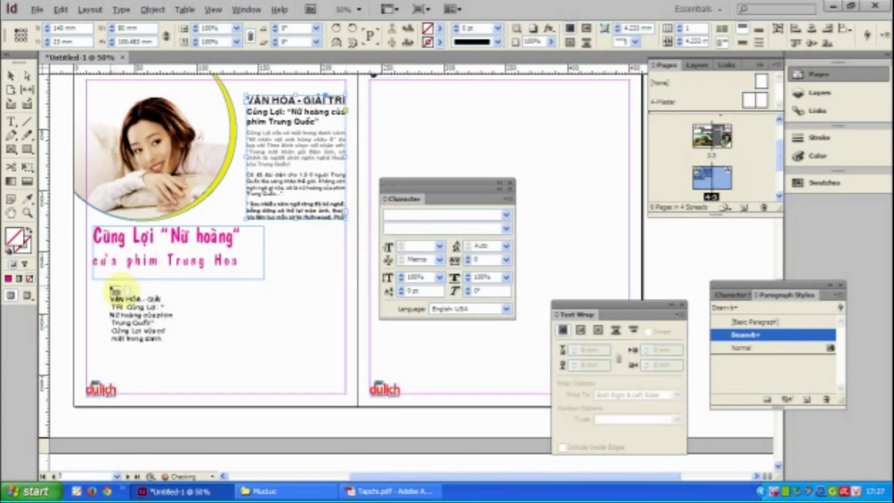
left_click_drag(97, 283, 223, 375)
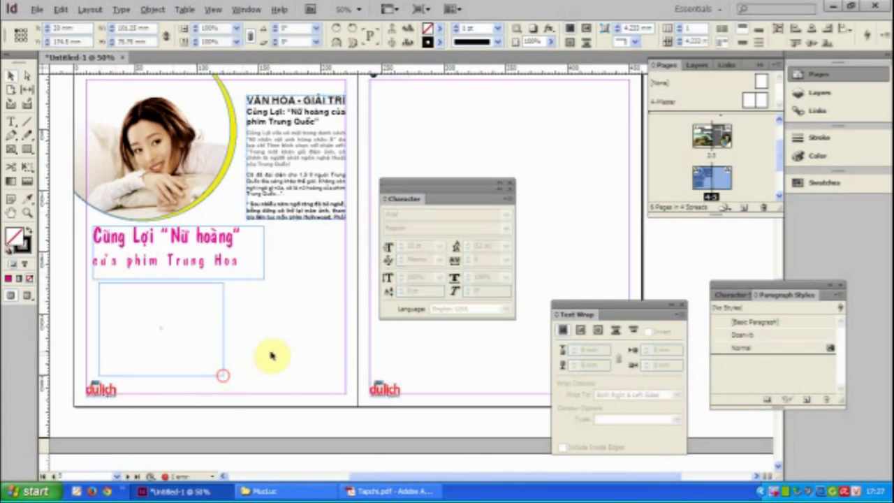
left_click(223, 370)
left_click_drag(229, 282, 337, 384)
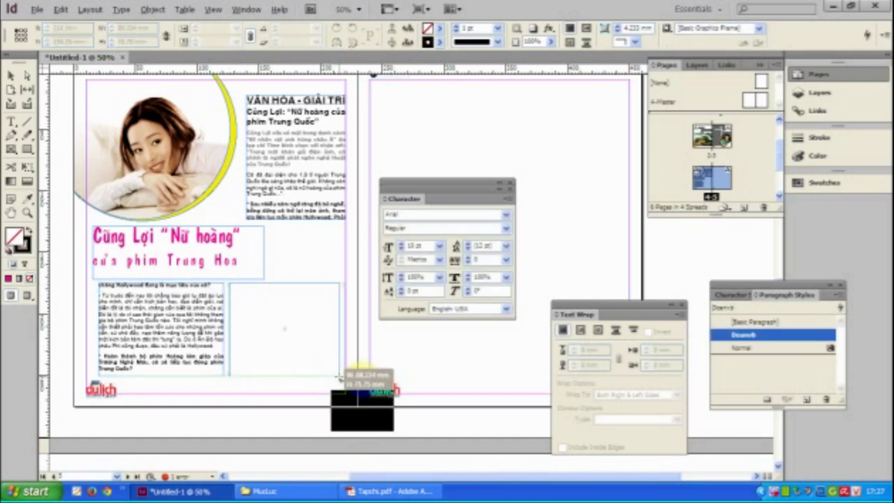
left_click_drag(341, 376, 340, 376)
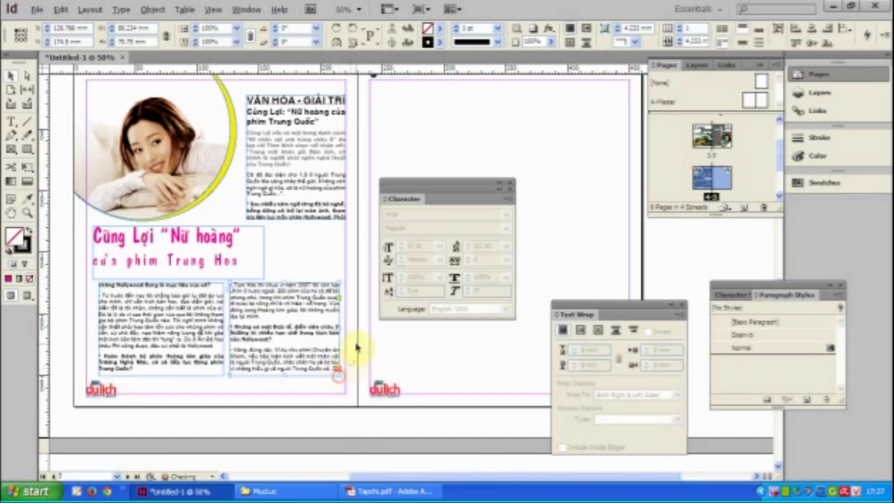
left_click(430, 143)
Extend the column beside the portrait down to about 145 mm high, and move the second lower column about 5 mm right to the page margin
left_click(282, 203)
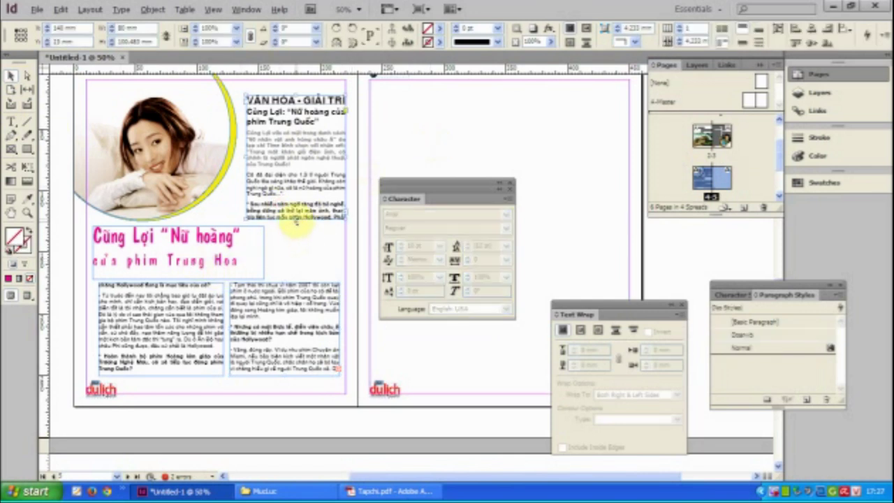
left_click_drag(296, 222, 296, 276)
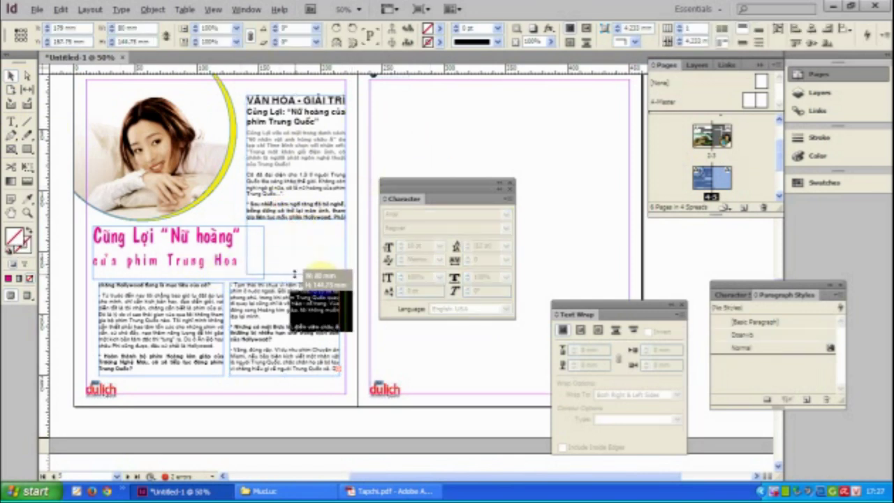
left_click(441, 137)
left_click_drag(293, 321, 301, 320)
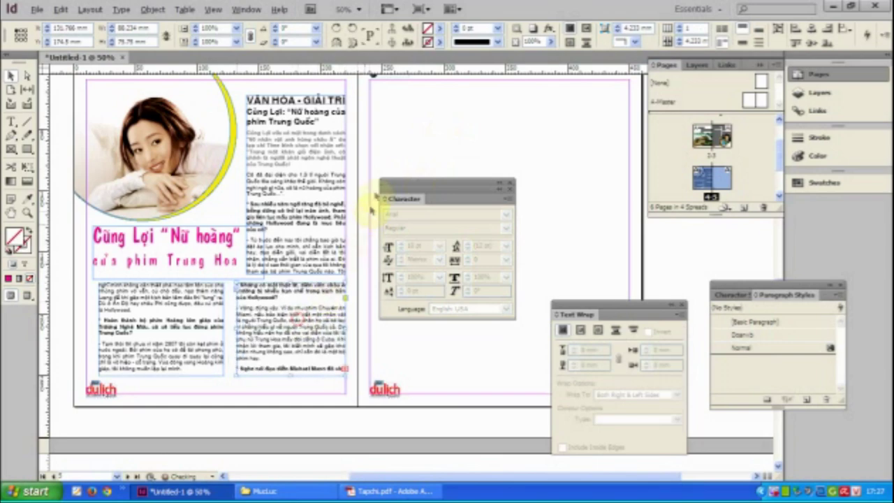
left_click(395, 146)
Review the existing spreads, and examine the Caribbean pirates pages in Tapchi.pdf in Adobe Acrobat as a layout reference
left_click_drag(369, 134, 331, 233)
left_click_drag(263, 244, 270, 184)
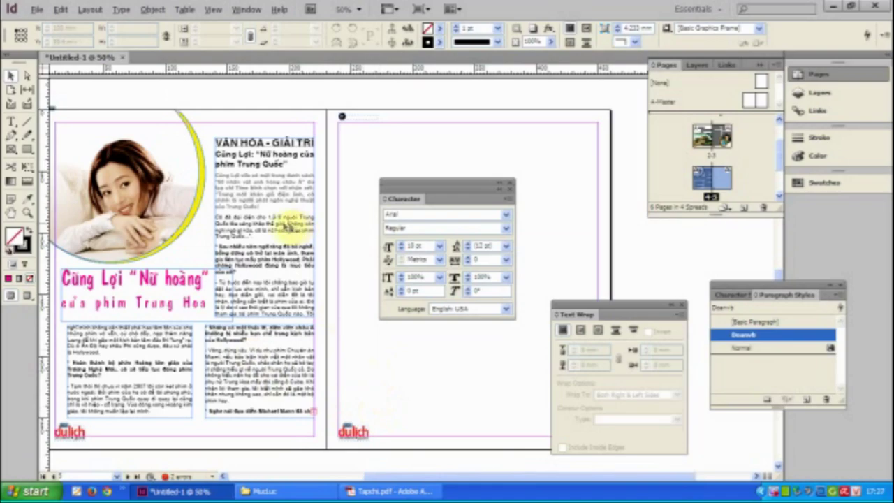
scroll(325, 209, "up", 10)
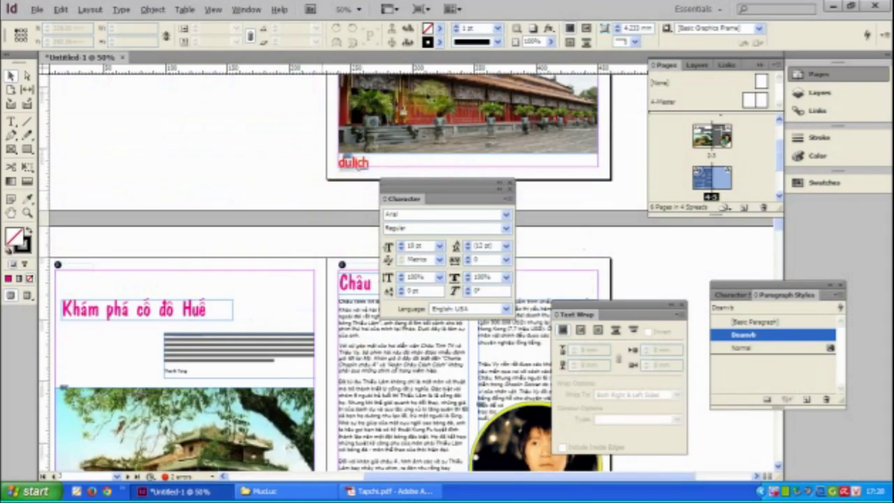
left_click_drag(269, 310, 231, 91)
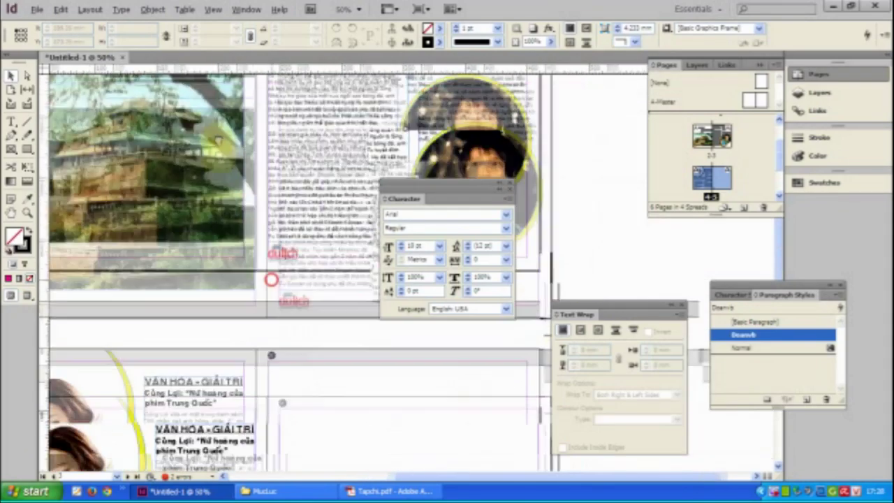
left_click_drag(272, 279, 254, 152)
left_click_drag(252, 234, 109, 110)
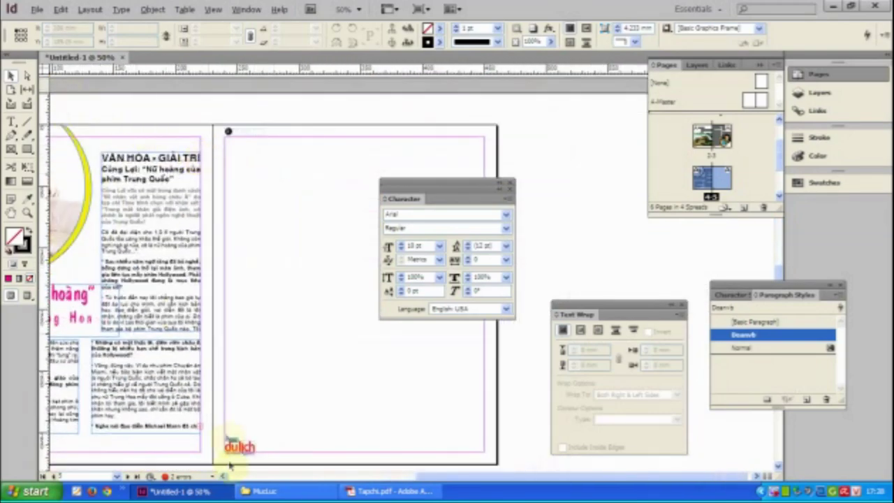
left_click(391, 491)
scroll(479, 336, "down", 5)
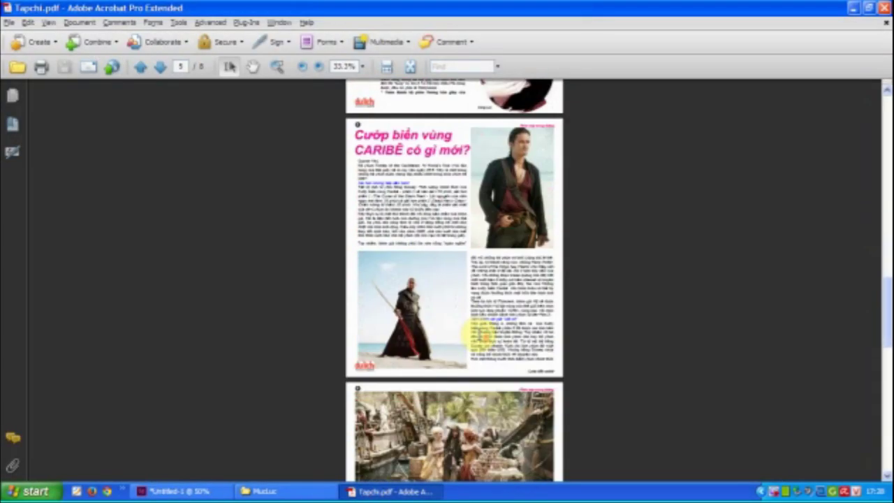
scroll(461, 347, "down", 4)
left_click(183, 492)
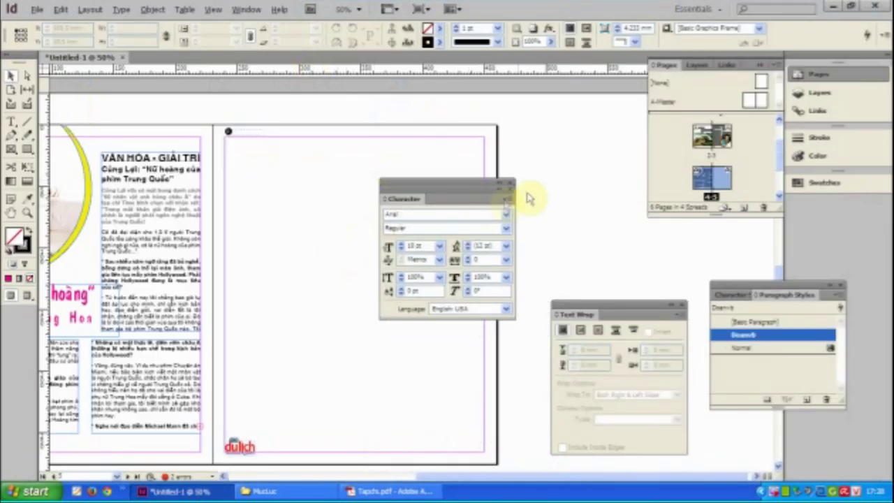
Close the Character and Pathfinder panels, and place the Cuop Bien Vung Caribe text as a column about 110 mm wide on the blank page's lower half
left_click(509, 188)
left_click(512, 184)
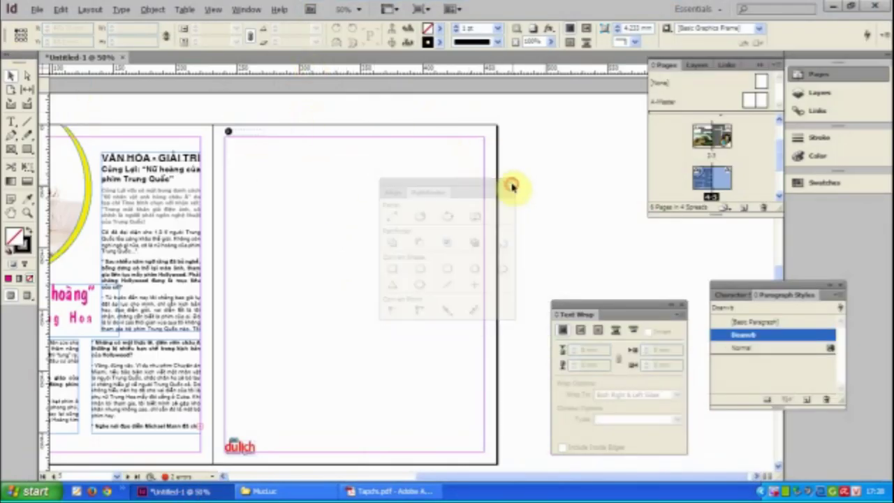
left_click(37, 9)
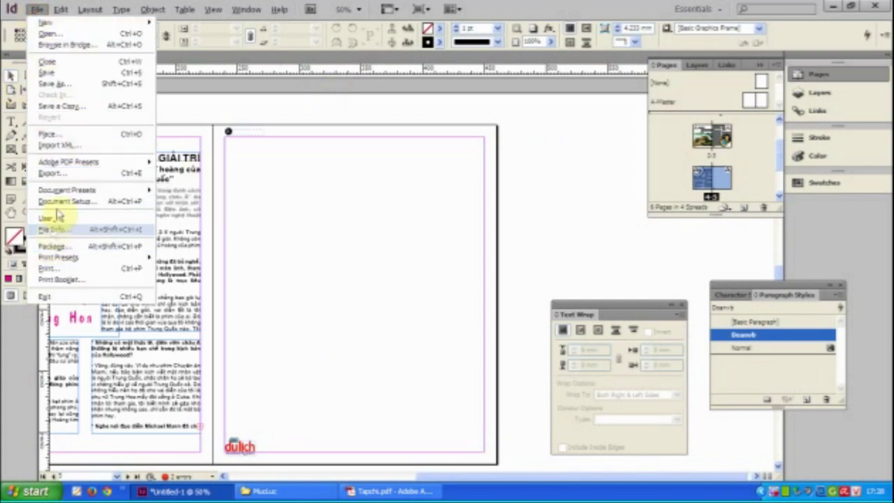
left_click(49, 134)
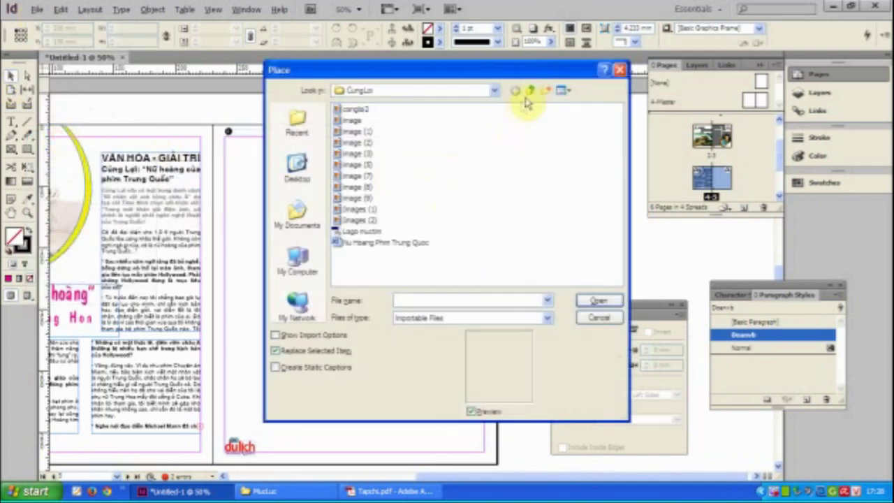
left_click(530, 92)
double_click(362, 133)
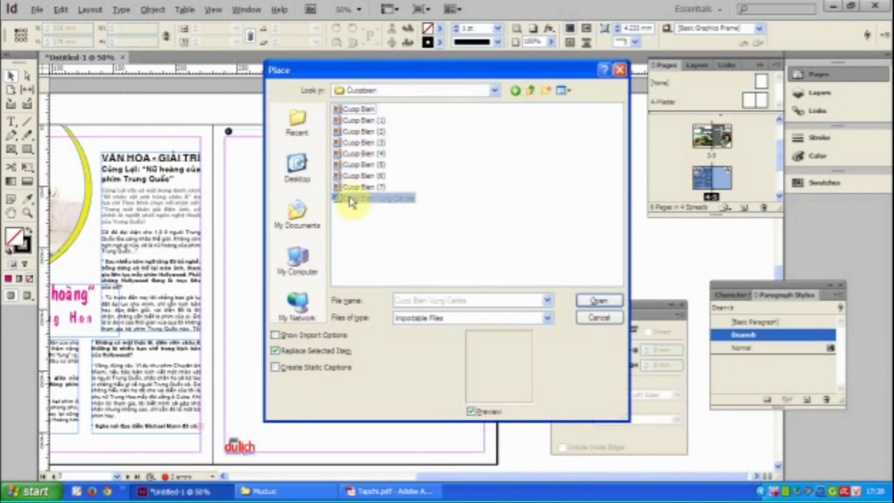
double_click(352, 202)
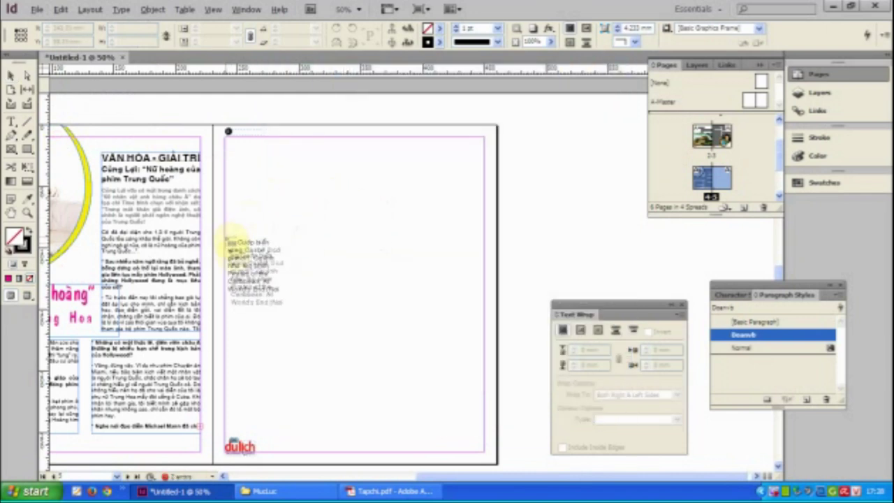
left_click_drag(224, 252, 361, 424)
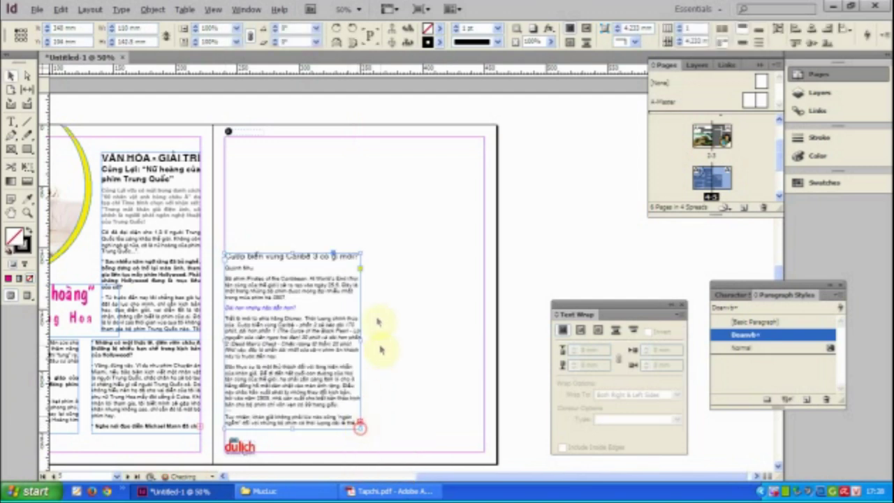
Flow the overset pirates text into a second linked column of equal height, reaching the page's right margin
left_click(359, 422)
left_click_drag(367, 256, 485, 425)
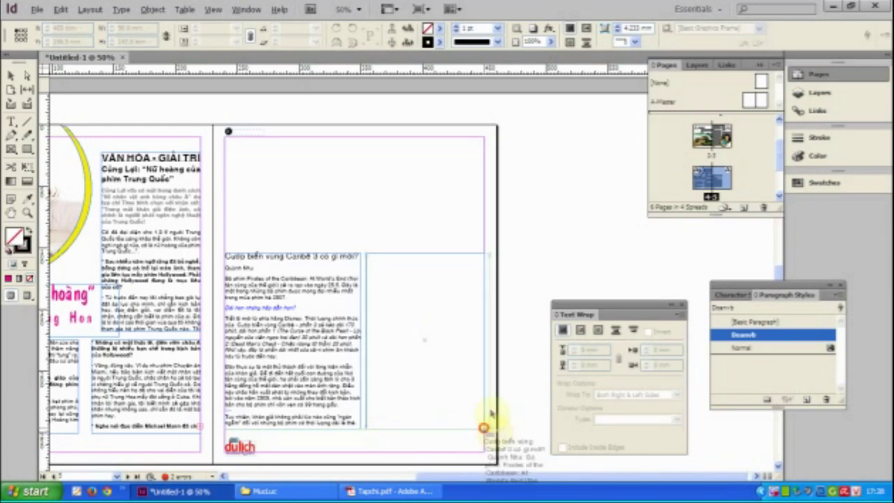
left_click(253, 140)
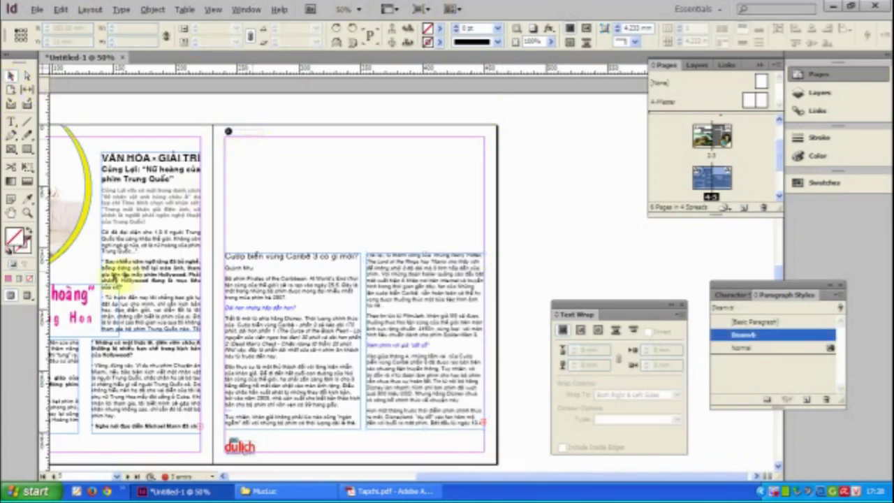
Duplicate the 'Châu tinh Trì "Vua Hài"' headline and place the copy on the pasteboard just below its page
scroll(221, 326, "up", 5)
scroll(221, 326, "up", 4)
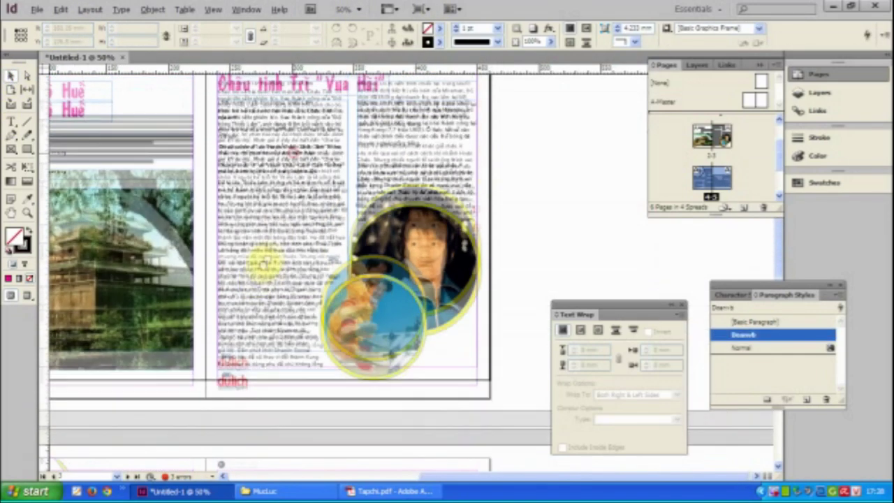
left_click_drag(327, 95, 366, 424)
scroll(457, 371, "down", 4)
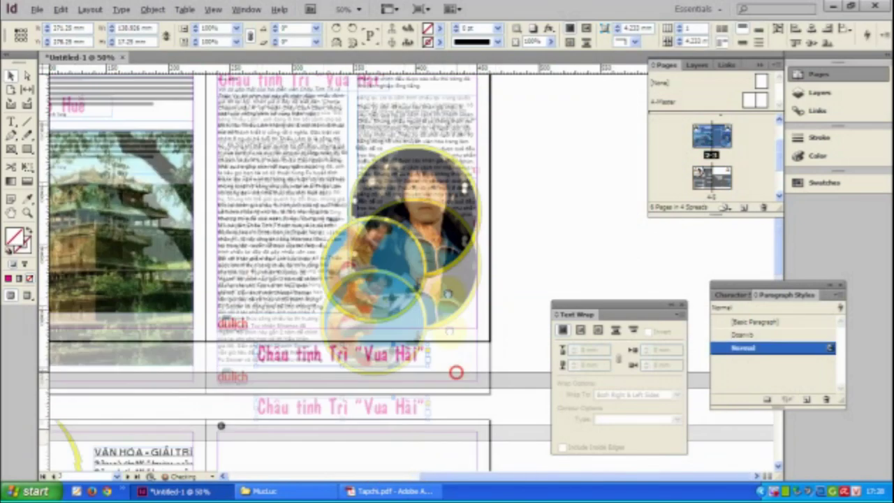
left_click_drag(366, 188, 556, 236)
left_click(328, 290)
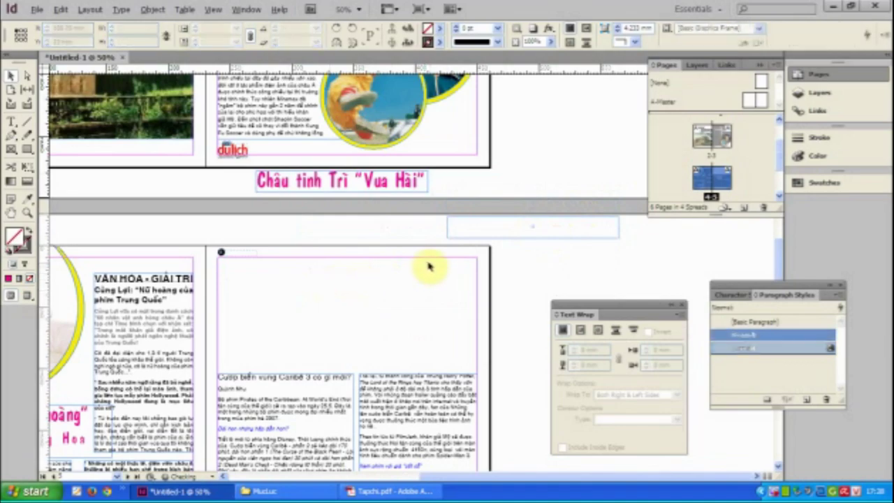
key("ctrl+z")
Move the duplicated 'Châu tinh Trì "Vua Hài"' headline to the pasteboard just right of the pirates article page
scroll(343, 131, "down", 2)
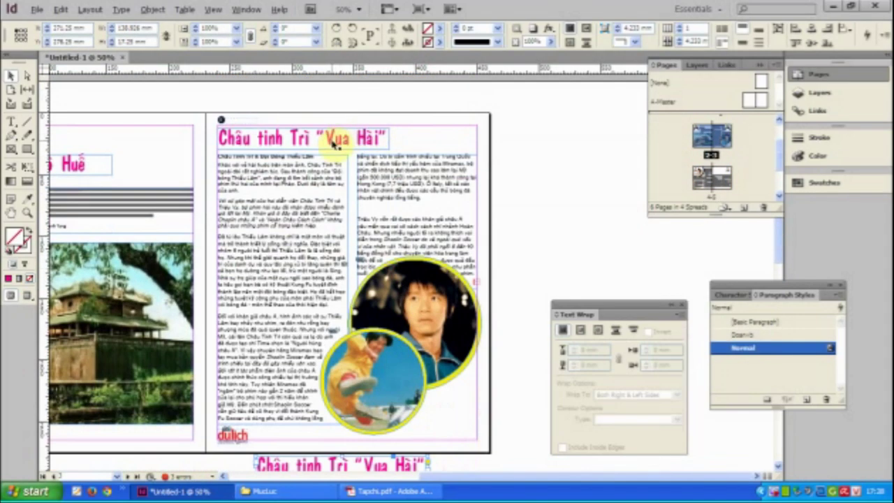
scroll(393, 294, "down", 5)
left_click_drag(347, 228, 359, 319)
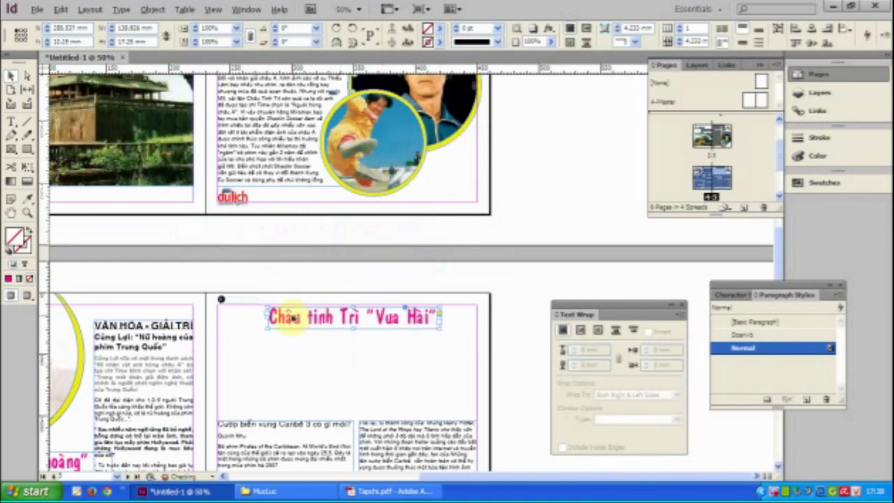
left_click_drag(290, 319, 521, 318)
left_click(393, 305)
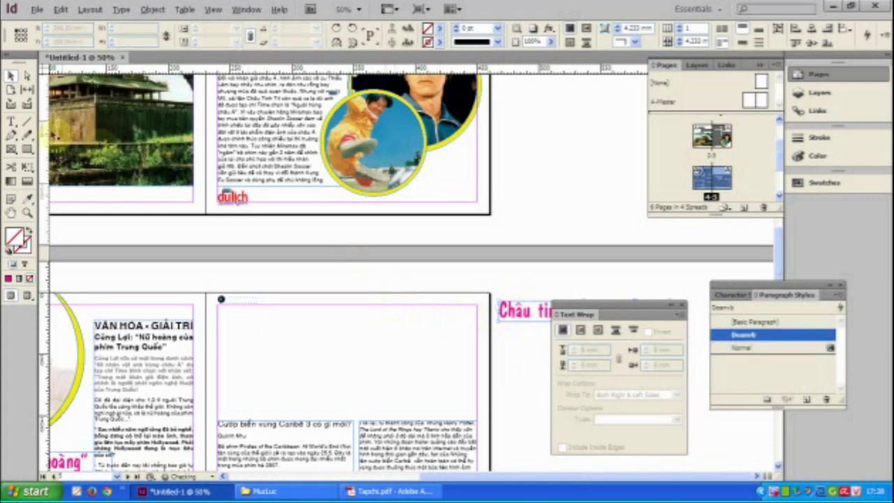
Place the image Cuop Bien (4) across the pirates page's full margin width and crop its bottom edge to just above the article text
left_click(38, 11)
left_click(56, 123)
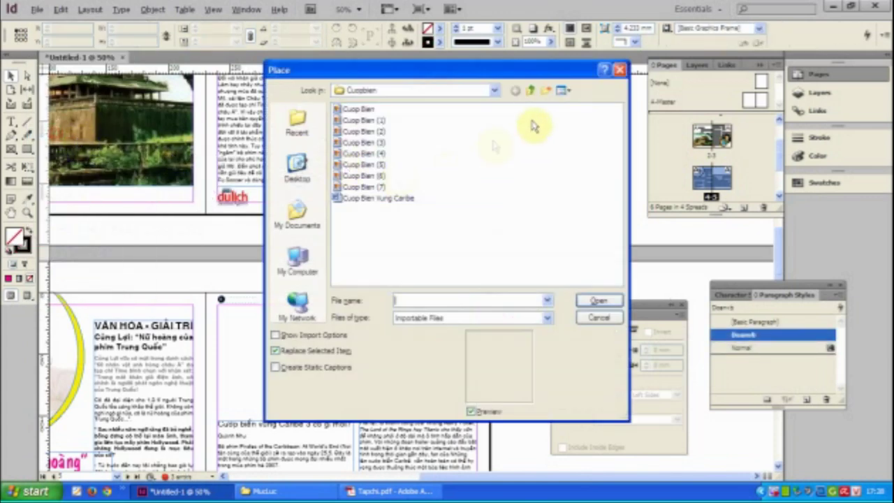
left_click(569, 105)
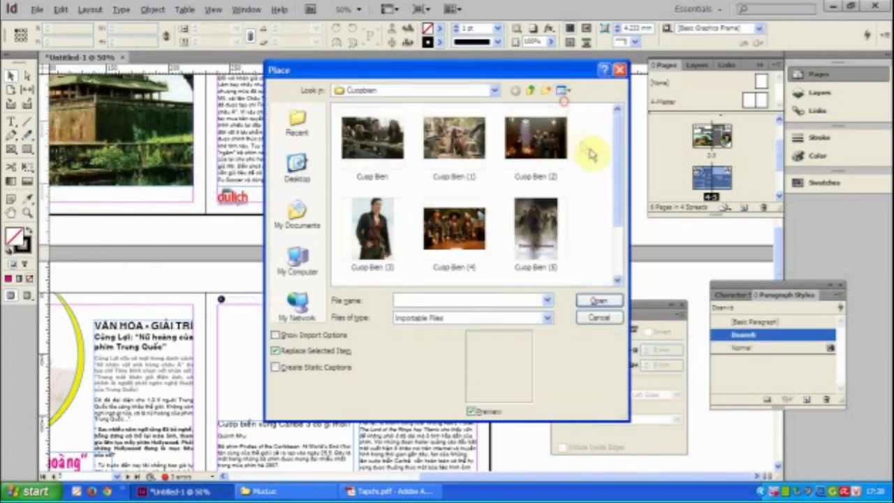
double_click(480, 222)
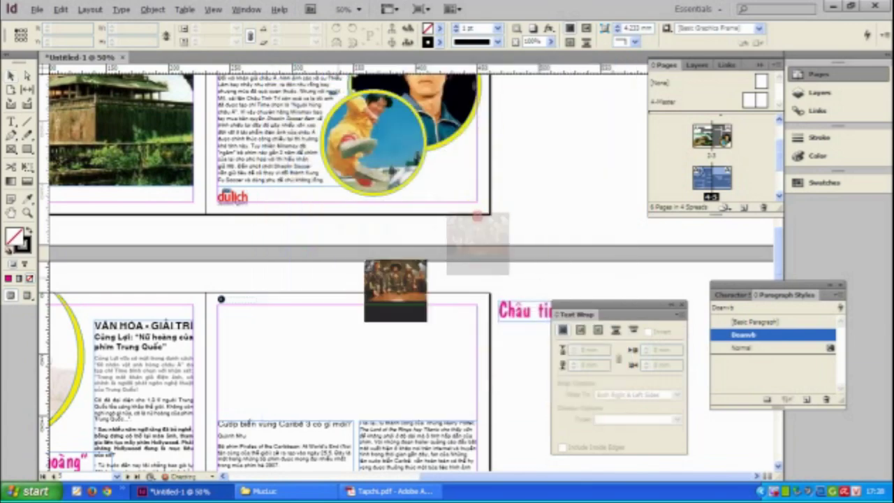
left_click(220, 311)
left_click_drag(218, 309, 477, 398)
scroll(405, 251, "down", 3)
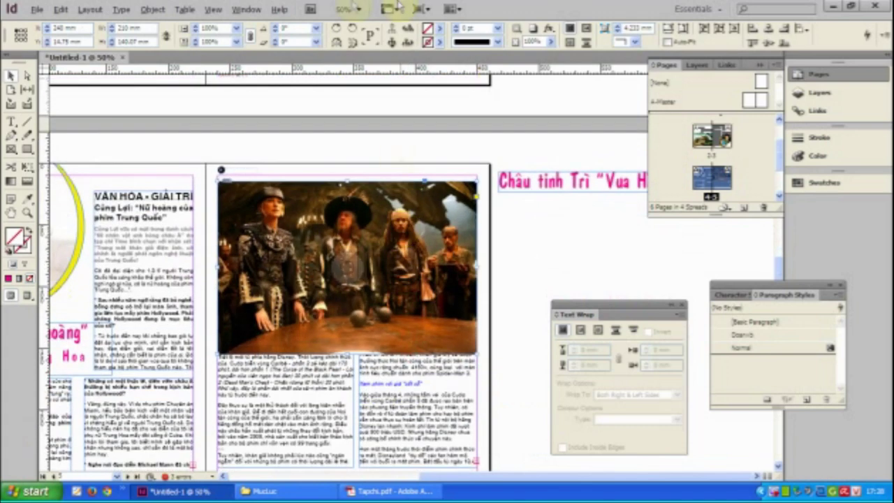
left_click_drag(347, 354, 346, 279)
Move the duplicated headline from the pasteboard onto the pirates photo's lower-right area and replace its text with "Cướp biển vùng Caribe"
left_click(543, 183)
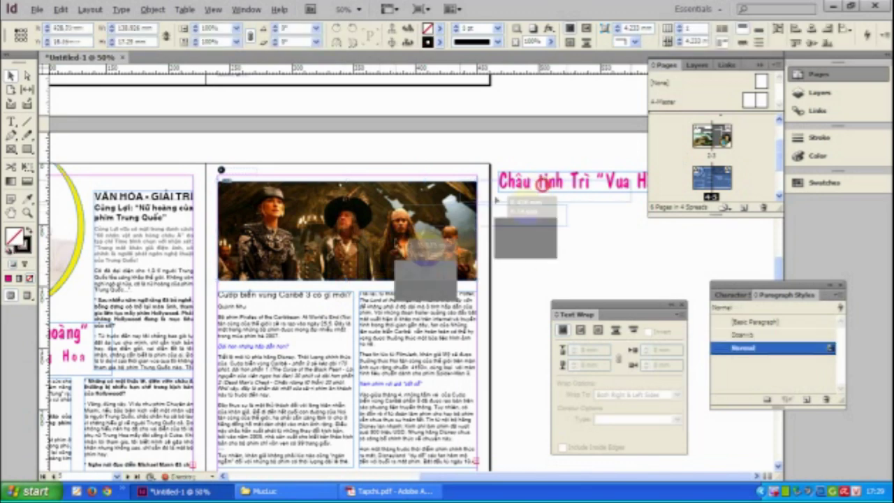
left_click_drag(542, 183, 353, 264)
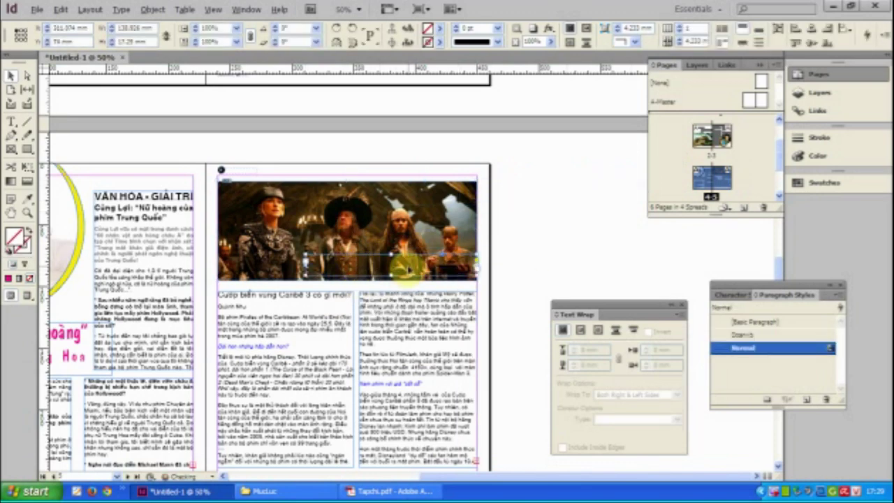
double_click(409, 267)
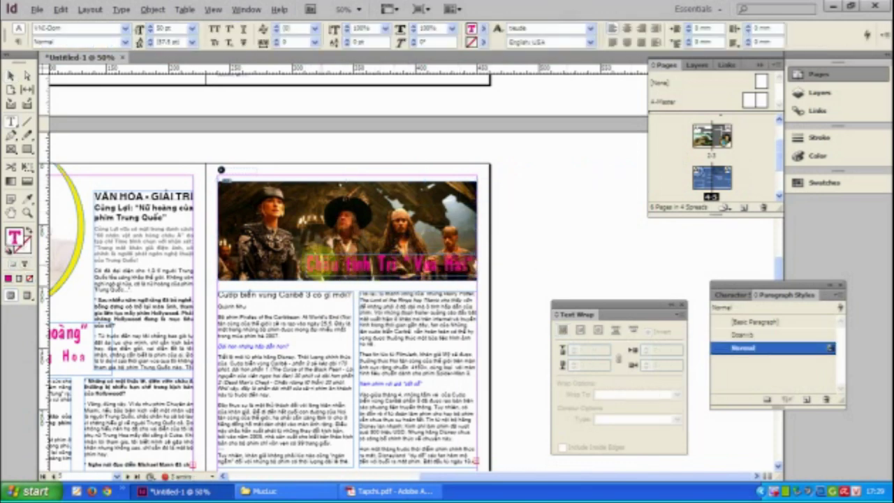
left_click_drag(307, 260, 473, 262)
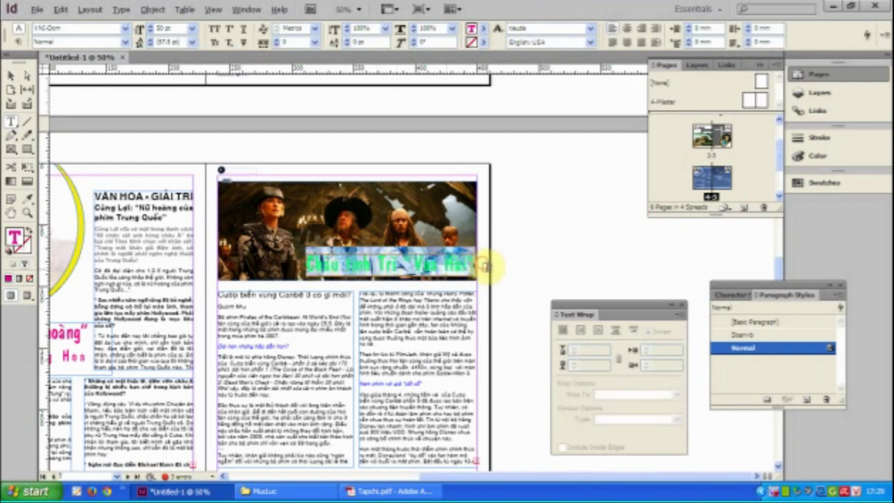
type("Ch")
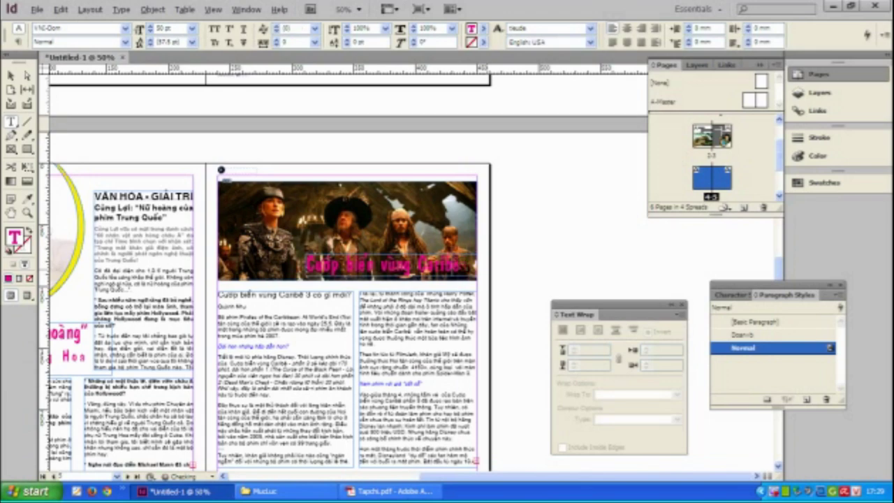
left_click(10, 74)
left_click(510, 228)
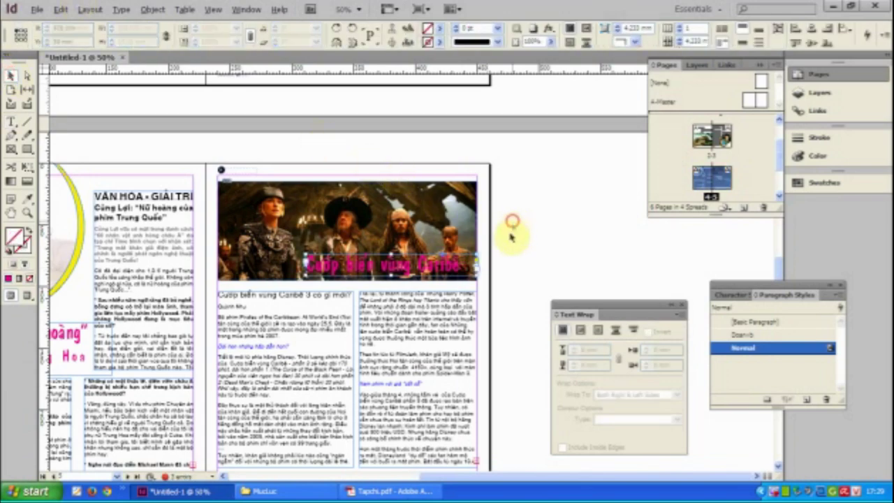
Flow the overset pirates text into a linked column about 102 mm wide and 143 mm high on blank page 6
scroll(509, 235, "down", 3)
left_click_drag(489, 195, 547, 91)
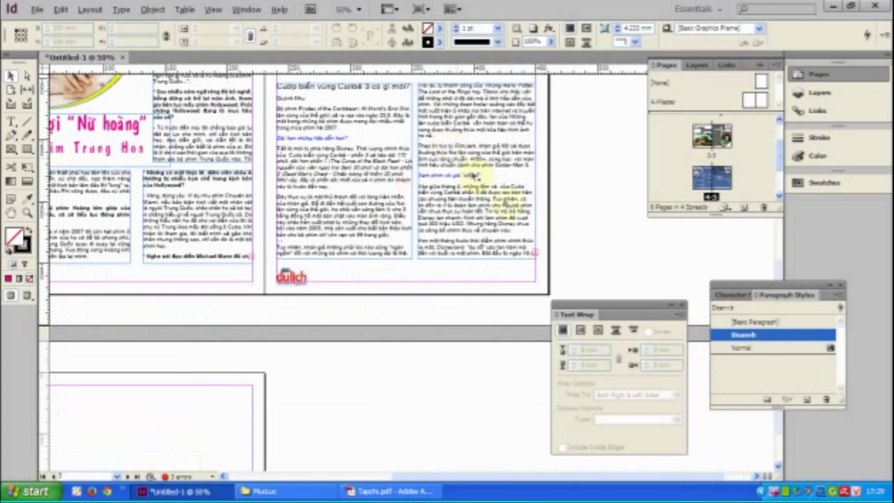
key("ctrl+minus")
key("ctrl+minus")
left_click(479, 328)
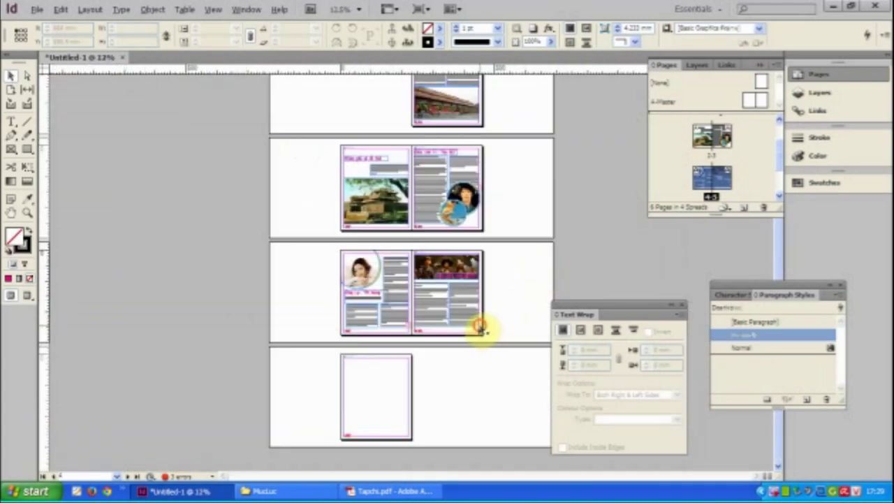
left_click(478, 326)
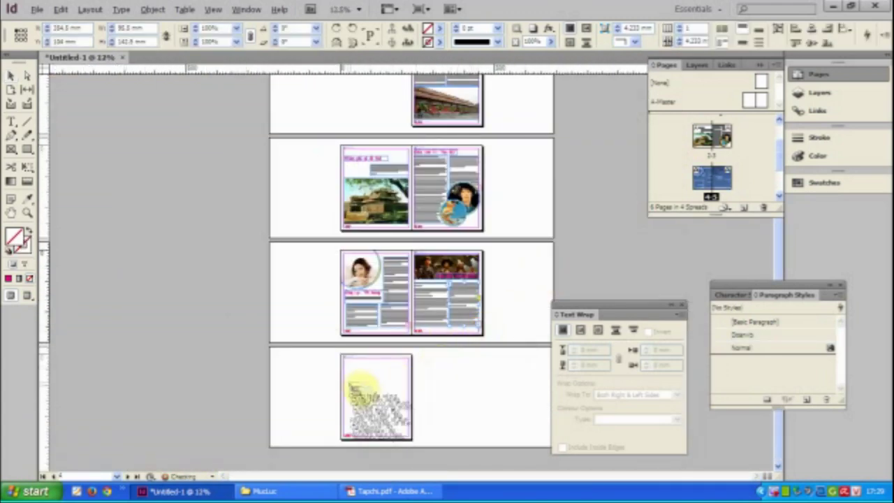
left_click_drag(341, 383, 377, 428)
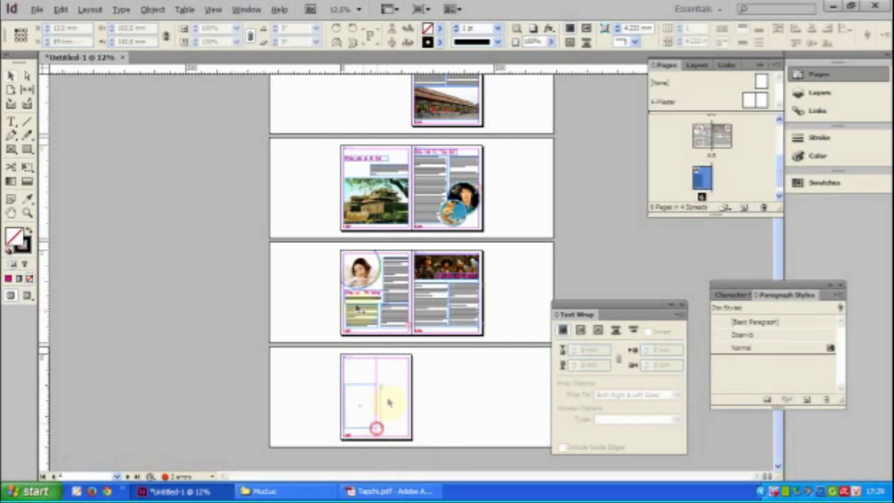
Shift page 6's text column slightly down so that it ends just above the dulich logo
left_click_drag(315, 349, 455, 449)
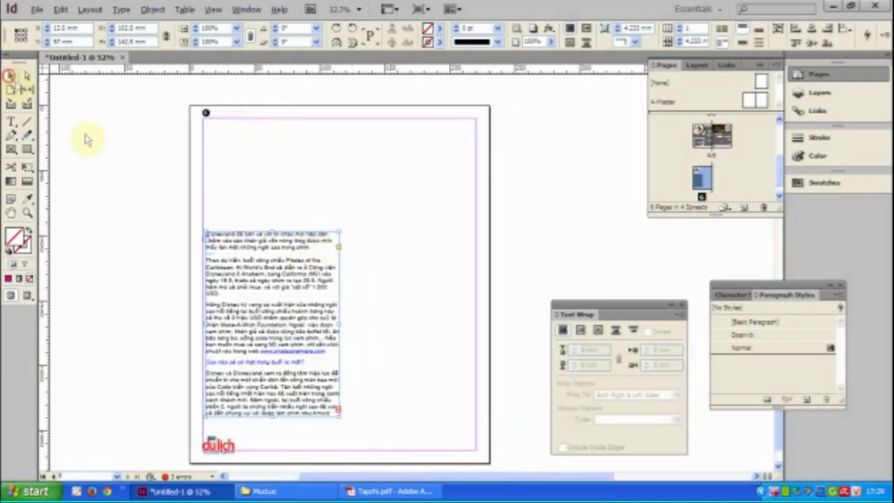
left_click(85, 134)
left_click_drag(272, 268, 271, 279)
left_click(104, 168)
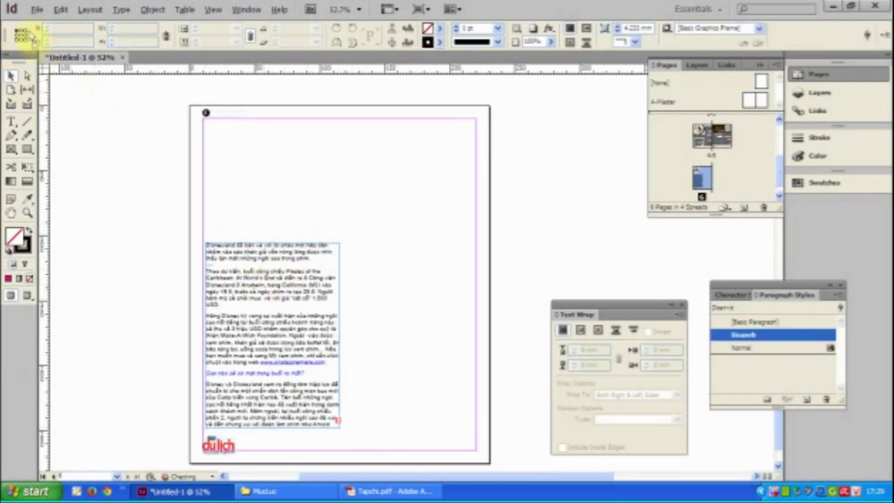
left_click(37, 9)
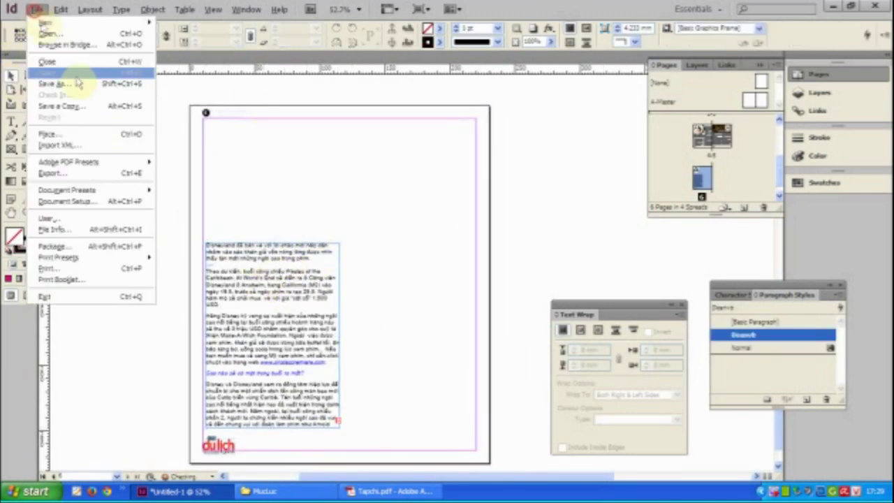
left_click(65, 244)
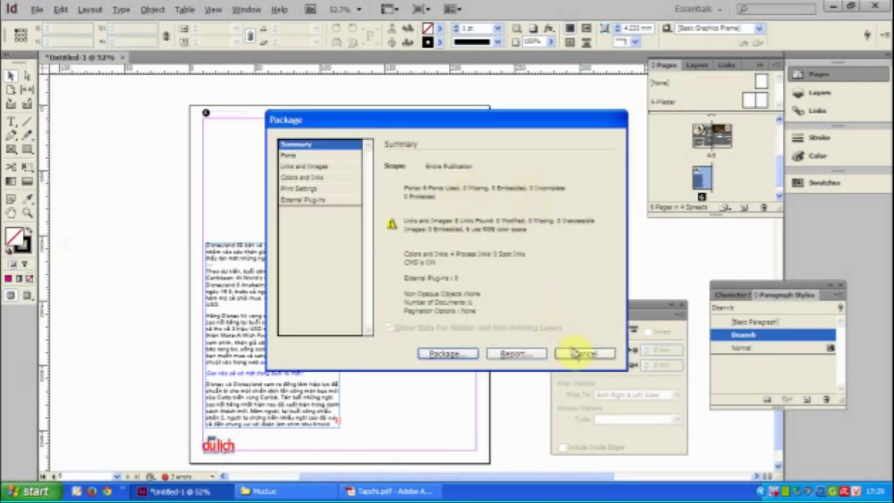
left_click(583, 354)
Place the image Cuop Bien (3) right of page 6's text column and crop its bottom edge level with the column
left_click(36, 9)
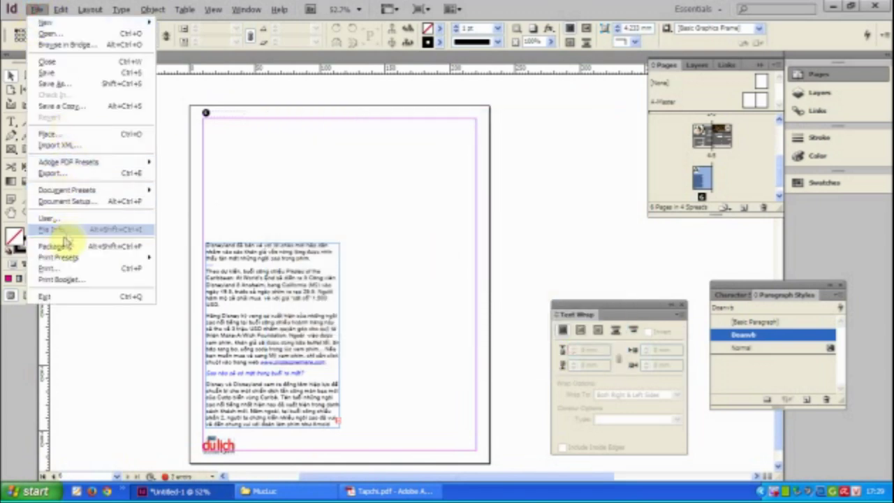
left_click(52, 134)
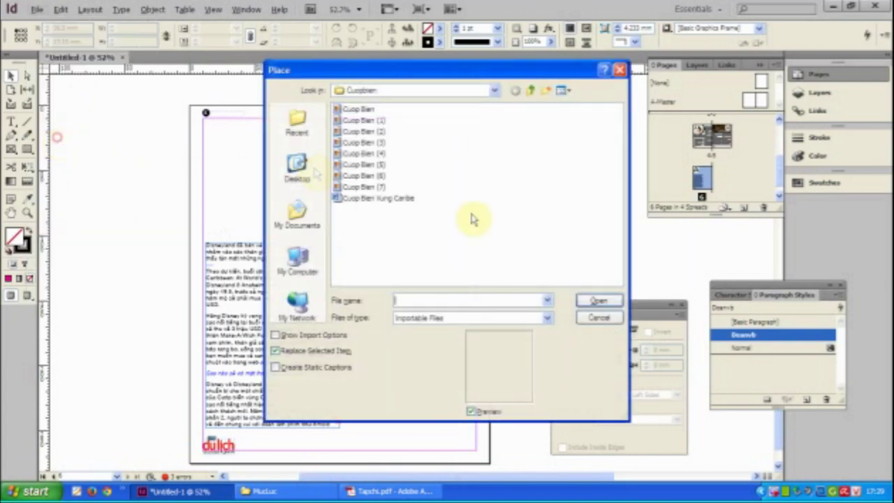
left_click(572, 106)
double_click(371, 230)
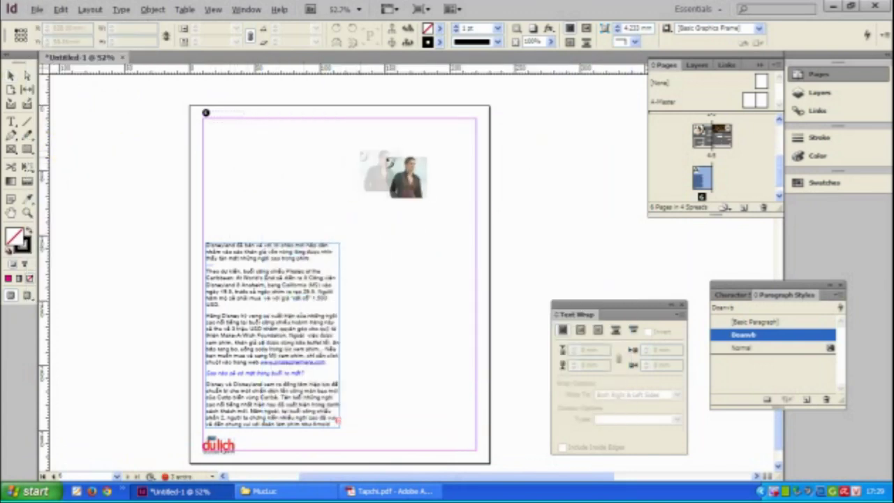
left_click_drag(342, 242, 491, 442)
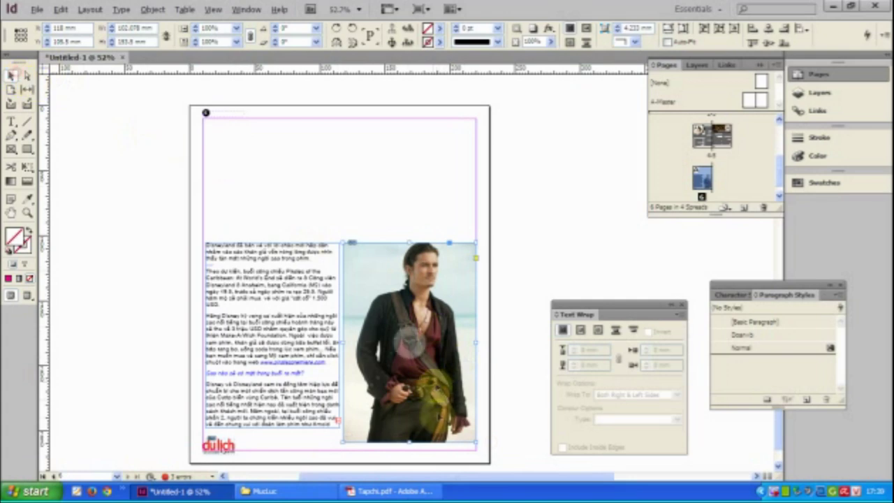
left_click_drag(409, 442, 411, 428)
left_click(535, 278)
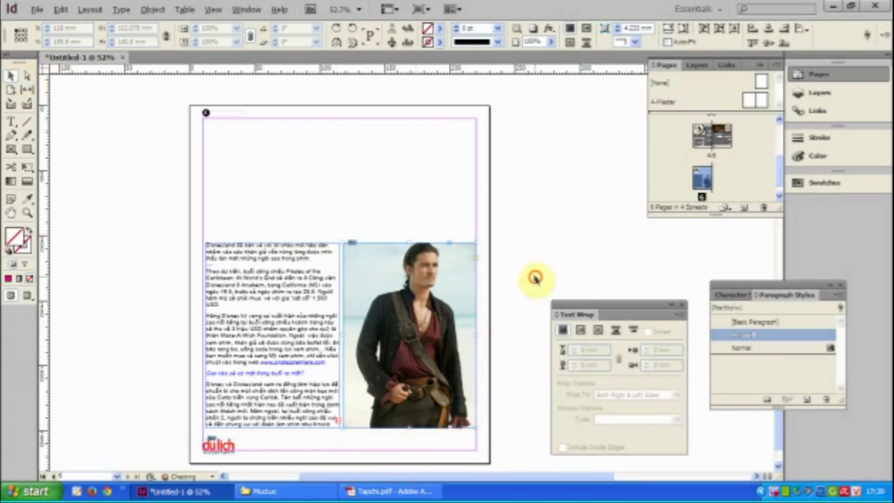
Place the image Cuop Bien at page 6's top margin, about 207 mm wide across the page
scroll(436, 199, "up", 1)
left_click(38, 10)
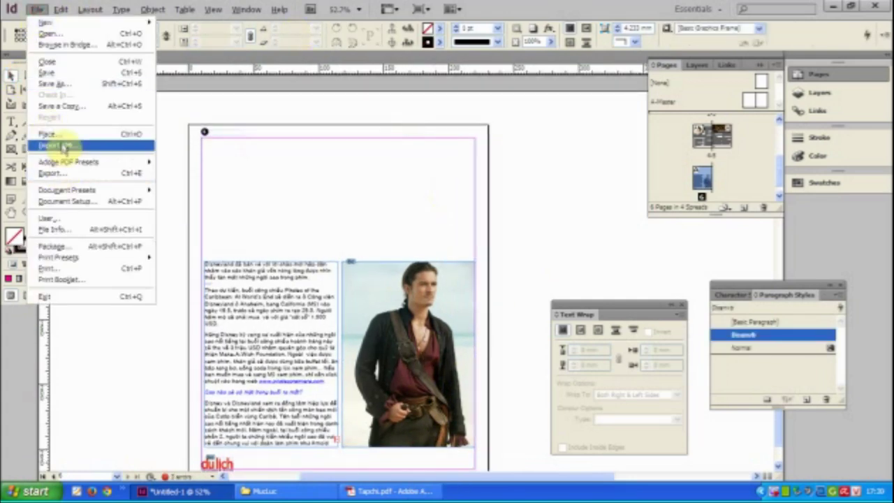
left_click(61, 134)
left_click(580, 105)
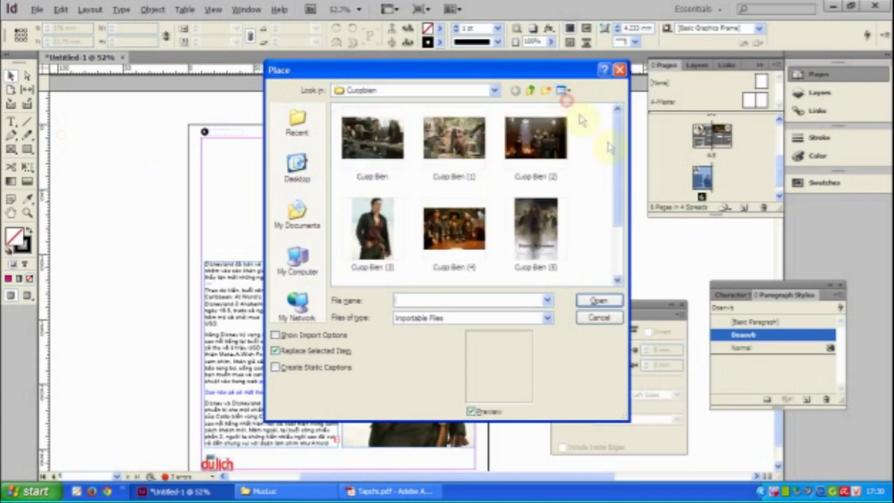
left_click_drag(624, 218, 616, 268)
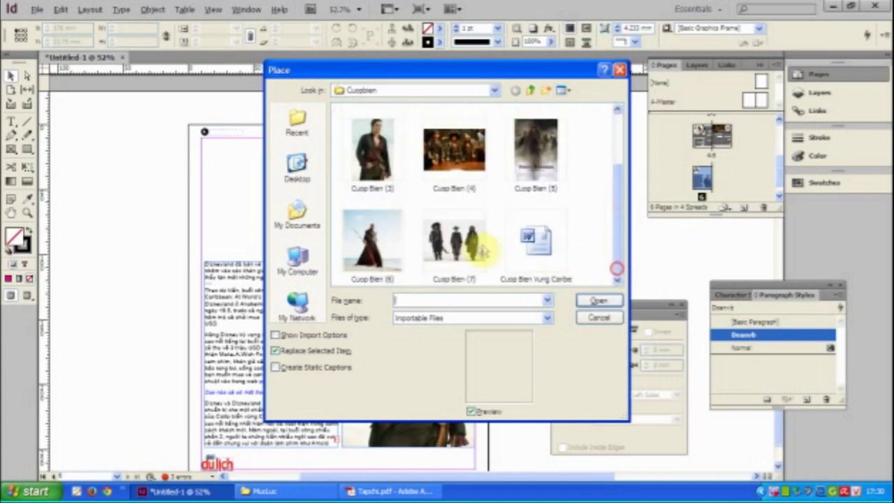
left_click_drag(621, 209, 573, 129)
left_click(454, 138)
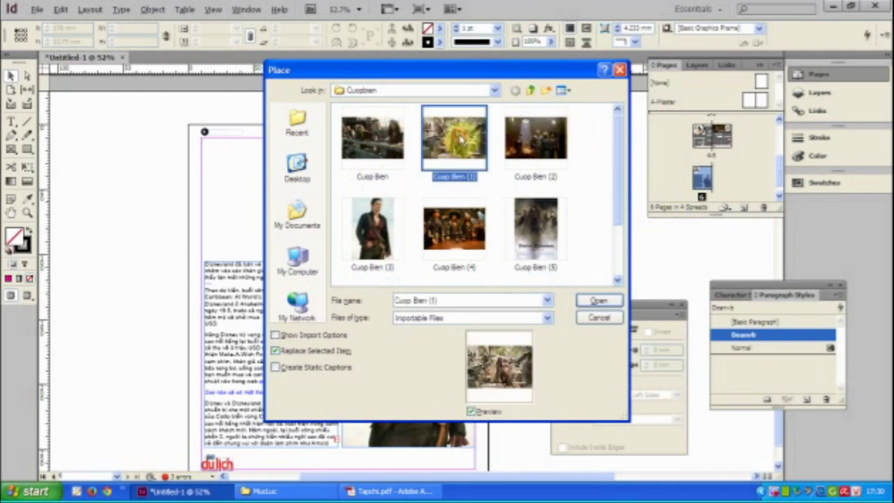
double_click(372, 137)
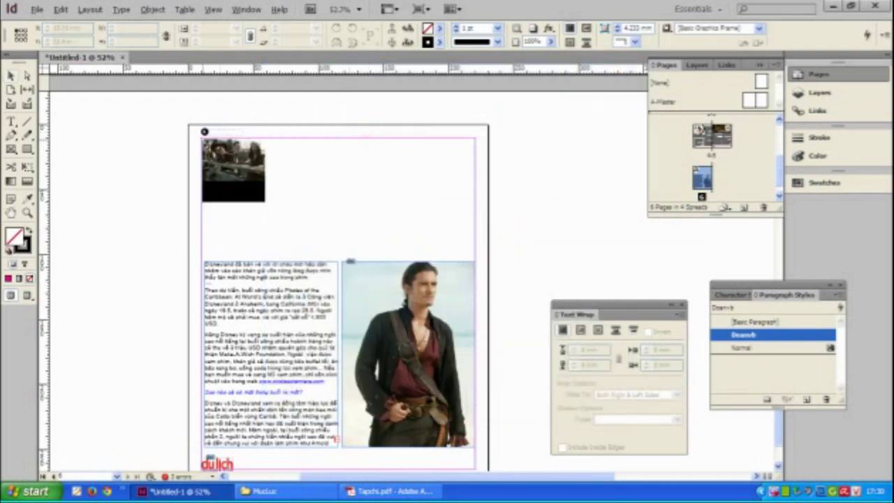
left_click_drag(203, 138, 475, 248)
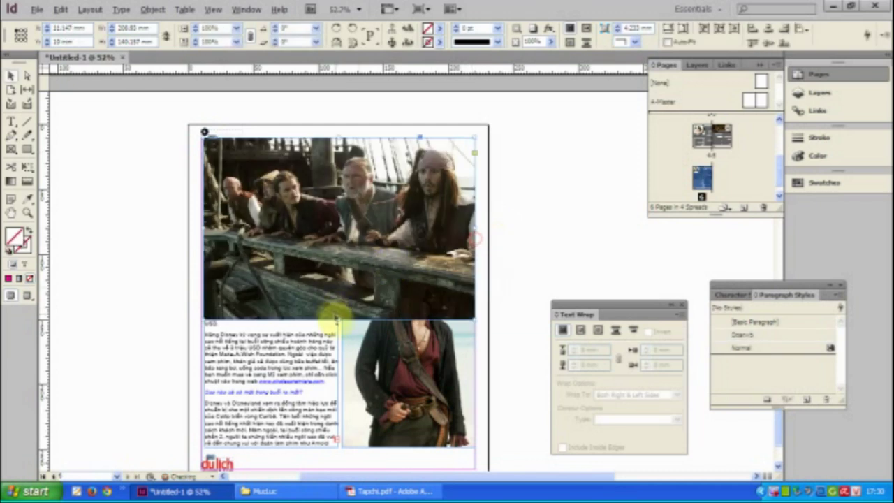
Crop the bottom of page 6's upper photo so that it ends just above the text column
double_click(366, 209)
left_click_drag(375, 215, 376, 210)
left_click(505, 199)
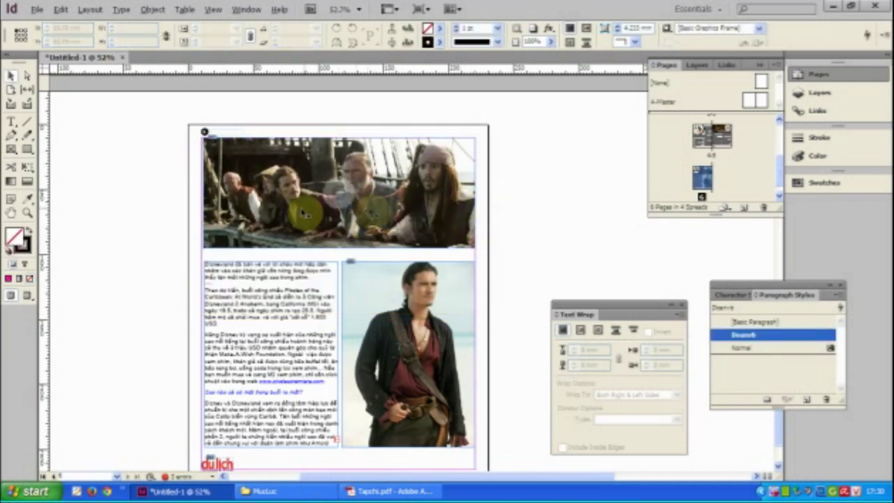
Align page 6's text column with the left page margin at X 10 mm
left_click(306, 213)
left_click_drag(216, 285, 214, 286)
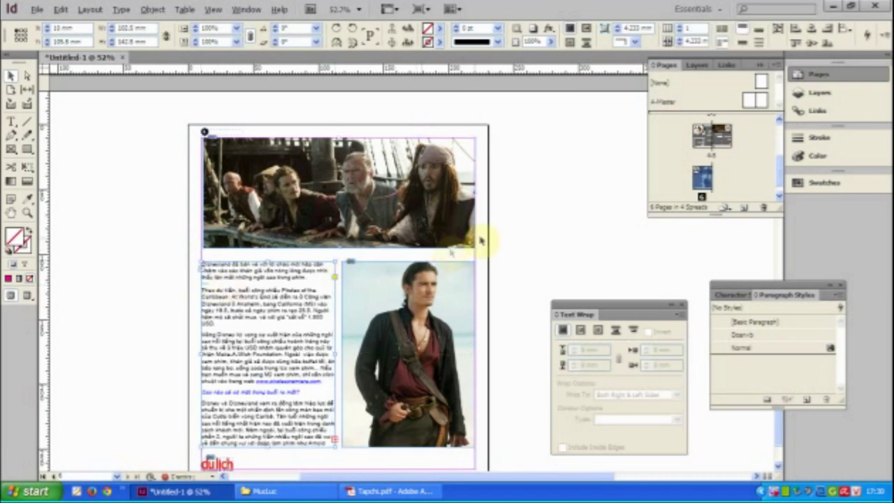
left_click(505, 210)
Select both photos and the text column on page 6 and nudge them slightly down together
left_click_drag(505, 202, 295, 264)
key("Down")
key("Down")
key("Down")
key("Down")
key("Down")
key("Down")
key("Down")
key("Down")
key("Down")
key("Down")
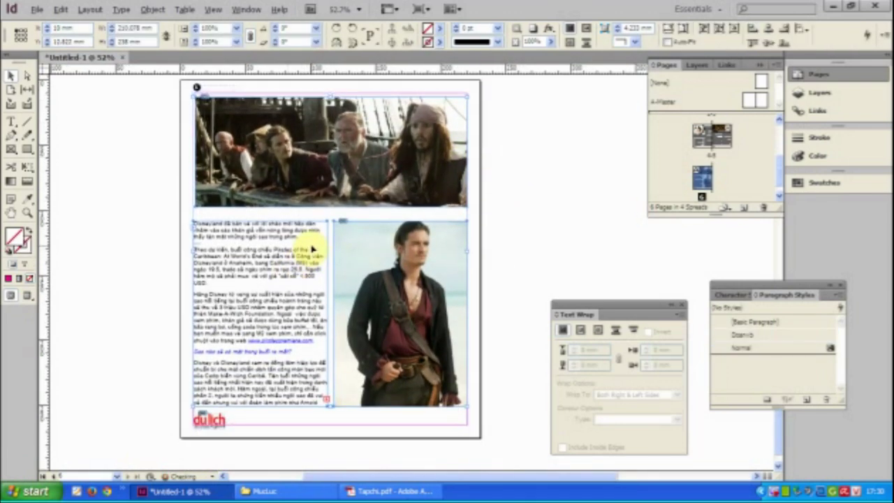
Extend the top edge of page 6's upper photo to the page's top margin
left_click(488, 153)
left_click(379, 150)
left_click_drag(331, 96, 329, 91)
left_click(504, 131)
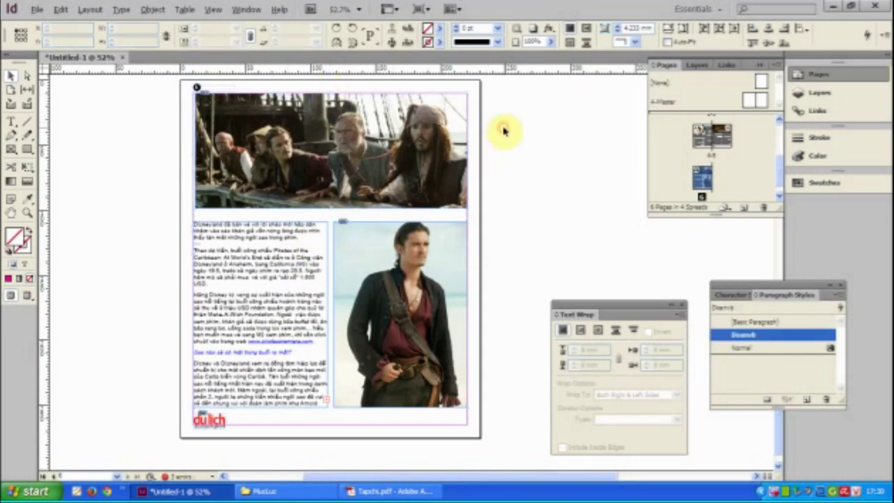
Insert one page after page 6, based on the A-Master
left_click_drag(399, 154, 259, 200)
left_click_drag(357, 183, 533, 181)
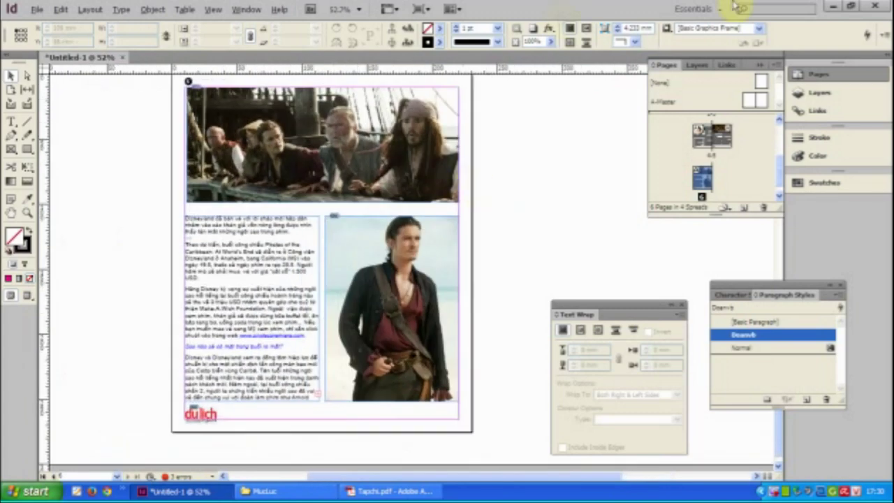
right_click(708, 181)
left_click(626, 182)
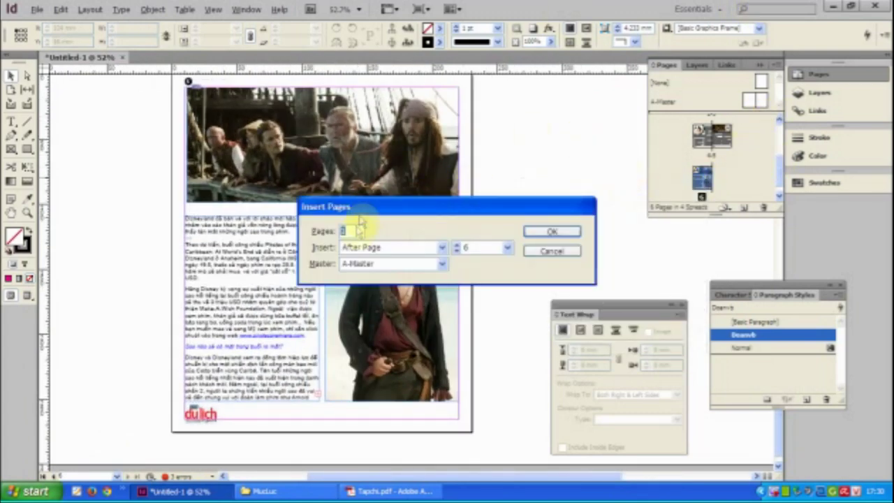
left_click(549, 236)
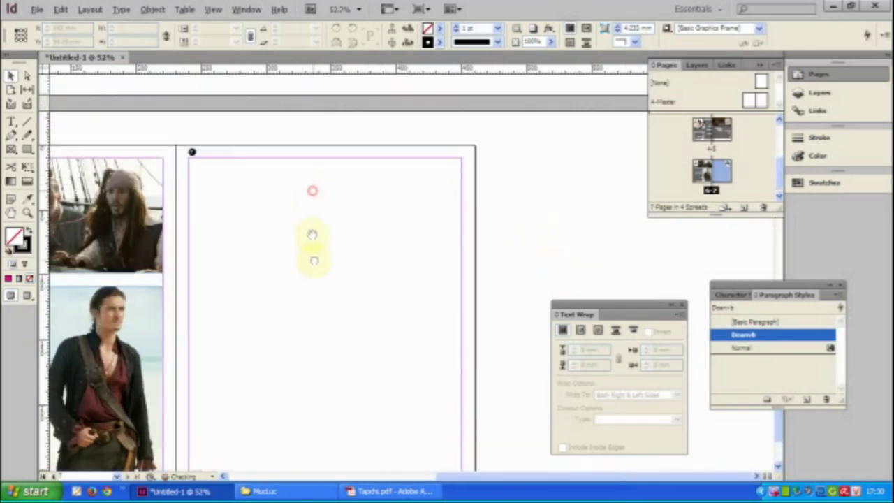
left_click_drag(311, 241, 402, 227)
left_click_drag(331, 173, 328, 276)
left_click_drag(326, 180, 320, 298)
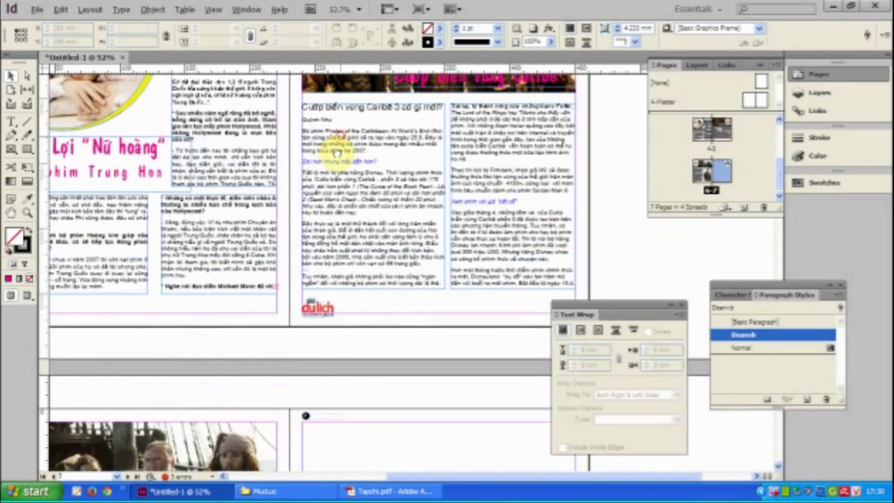
left_click_drag(335, 149, 314, 283)
left_click(419, 171)
Switch to Tapchi.pdf in Acrobat and copy the header text "Du lịch vòng quanh" from the top of page 1
left_click(378, 489)
scroll(489, 360, "up", 15)
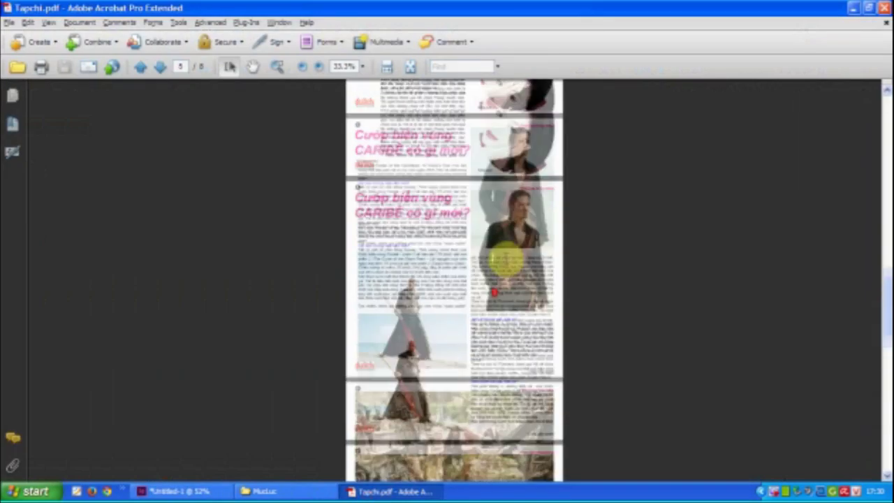
scroll(512, 260, "up", 8)
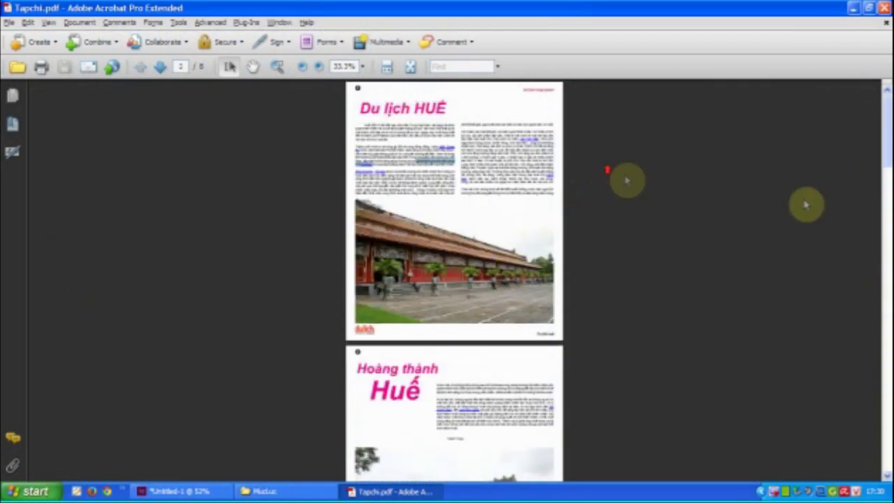
scroll(765, 186, "up", 3)
left_click_drag(886, 148, 886, 104)
left_click(279, 165)
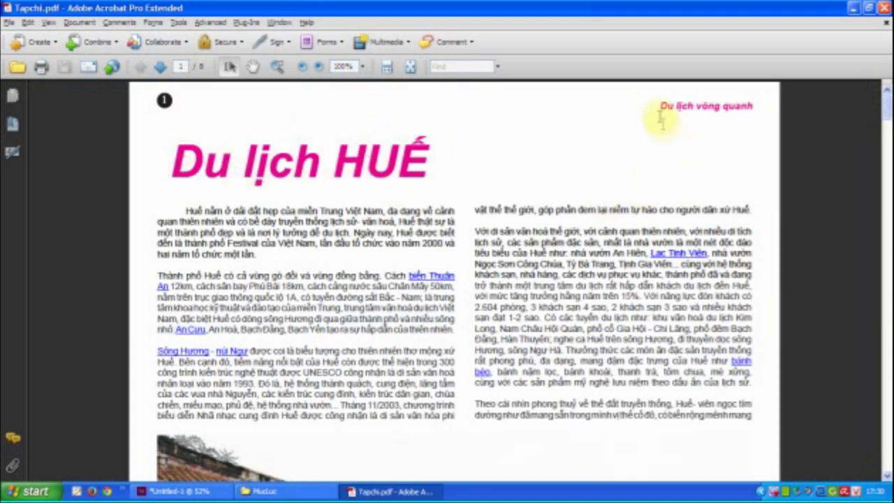
left_click_drag(660, 112, 753, 106)
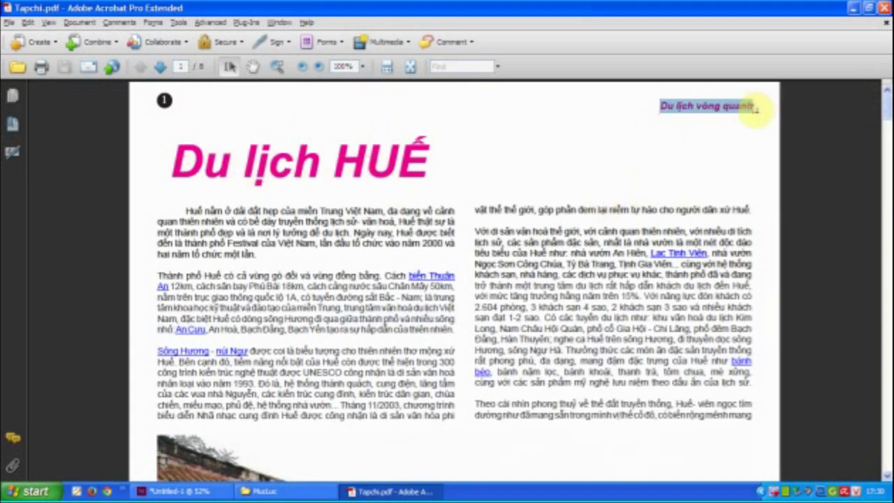
Return to InDesign and add a text frame about 65.5 mm wide above page 1's top margin, containing the header "Du lịch vòng quanh"
left_click(168, 491)
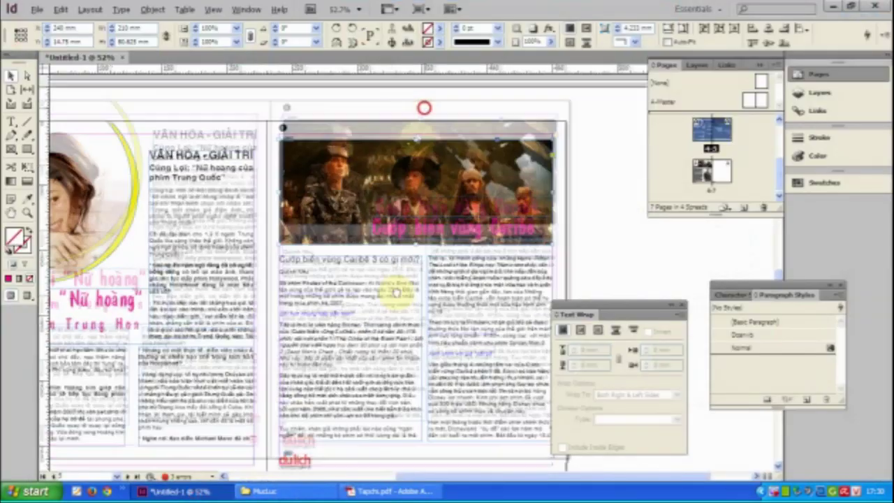
left_click_drag(396, 292, 371, 419)
left_click_drag(391, 154, 350, 433)
left_click_drag(336, 154, 325, 433)
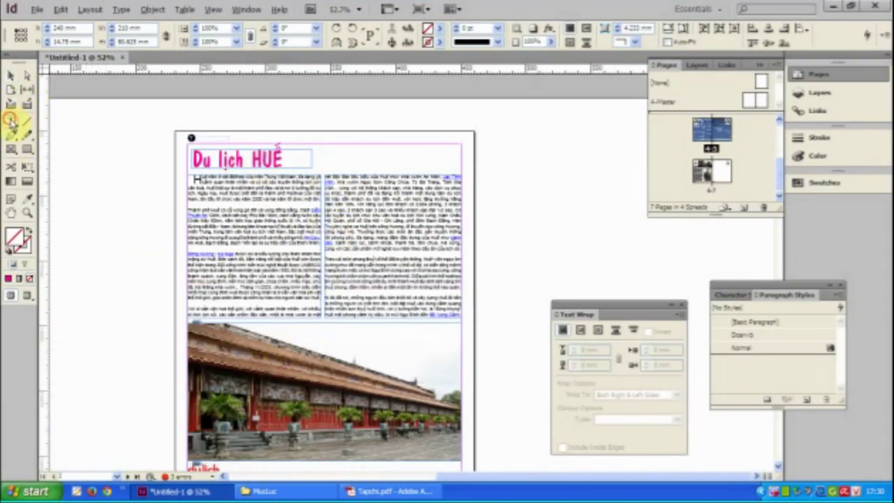
left_click_drag(377, 137, 465, 142)
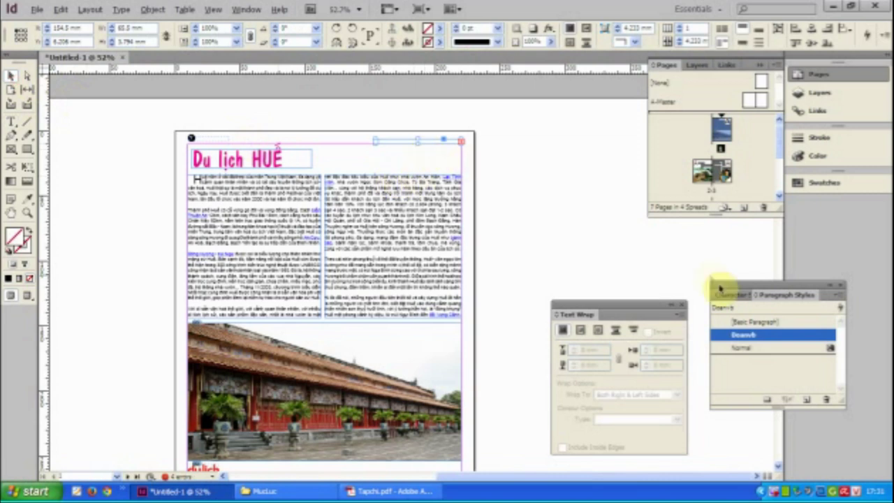
Close the text wrap settings and create a paragraph style named tieudetren based on Doanvb
left_click(684, 308)
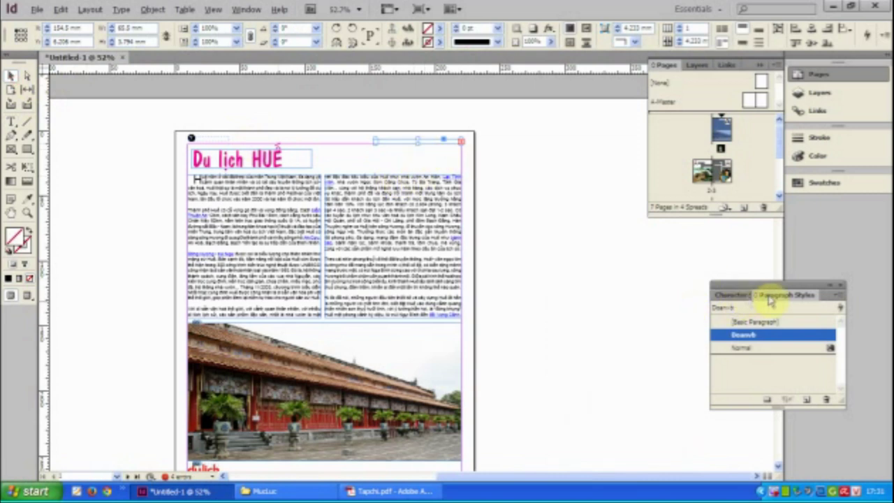
left_click(805, 399)
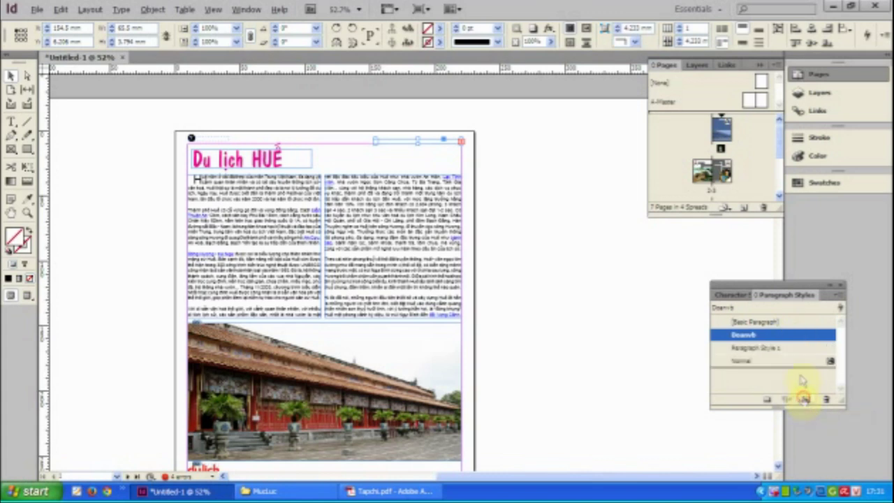
double_click(777, 349)
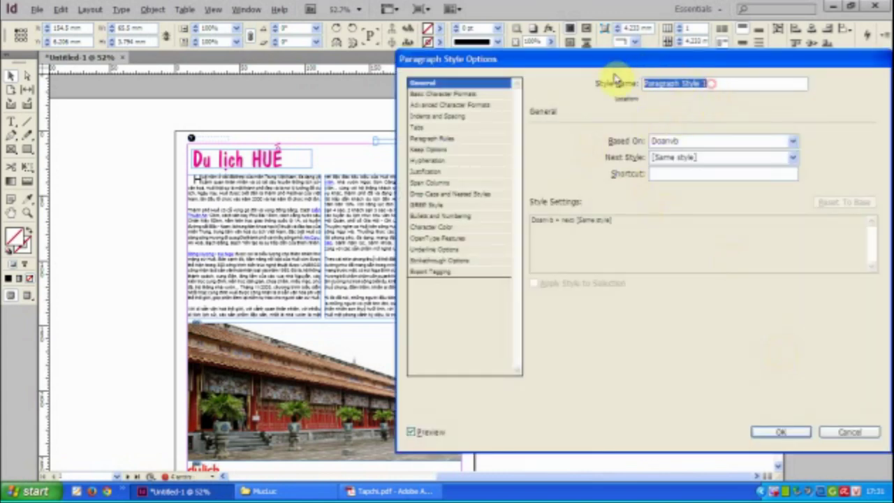
type("tieudetren")
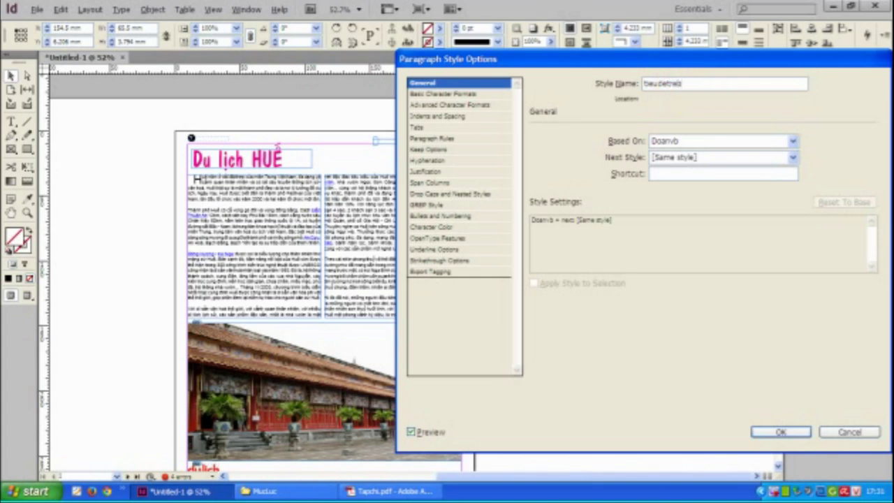
Set the tieudetren style's character color to magenta (C=0 M=100 Y=0 K=0)
left_click(456, 93)
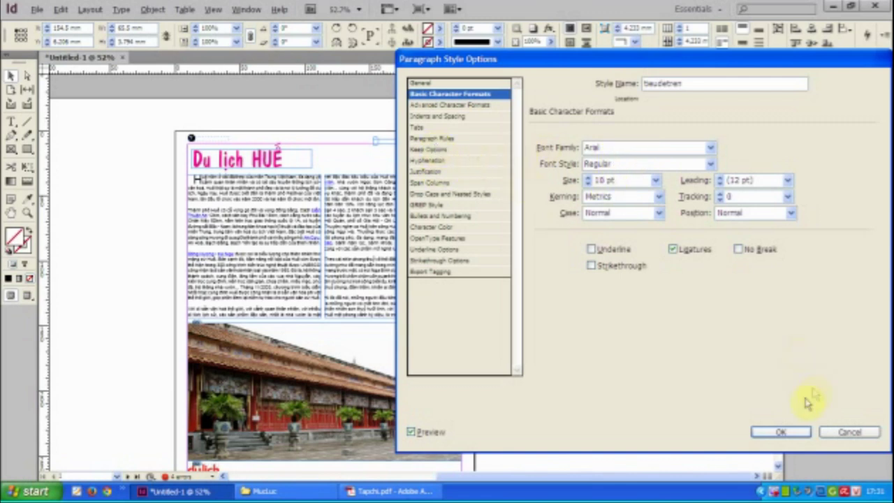
left_click(438, 228)
left_click(567, 203)
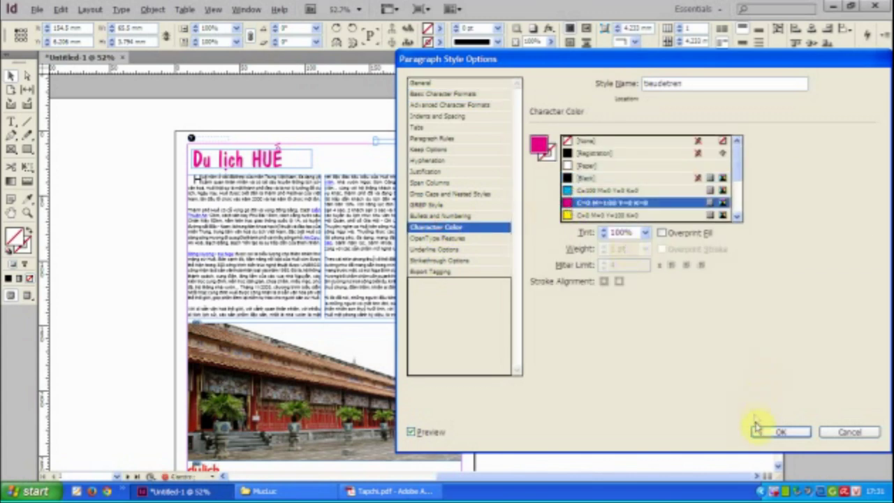
left_click(781, 431)
Enlarge page 1's header text frame to about 105 mm by 30.8 mm and inspect its text up close
double_click(404, 142)
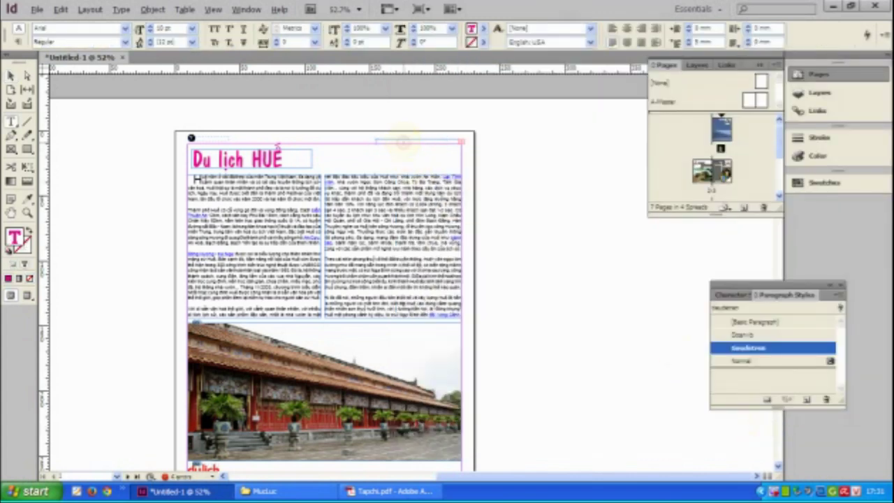
left_click(8, 73)
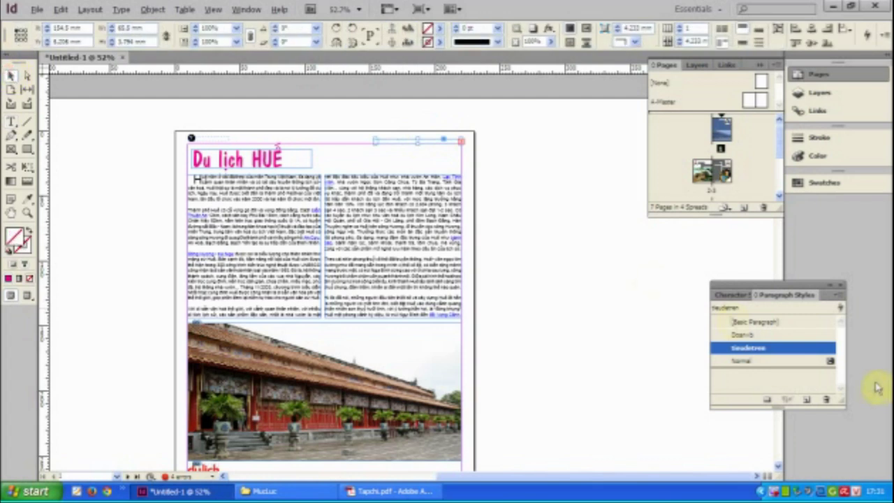
left_click(733, 294)
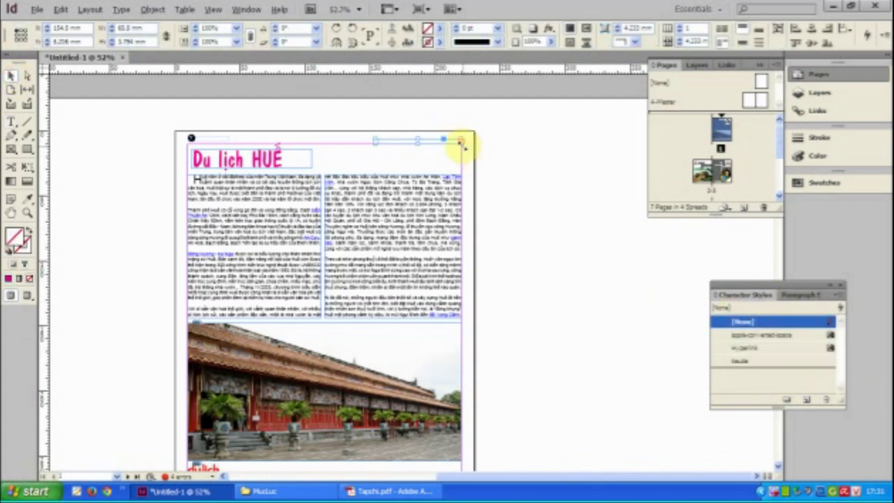
left_click_drag(462, 141, 512, 176)
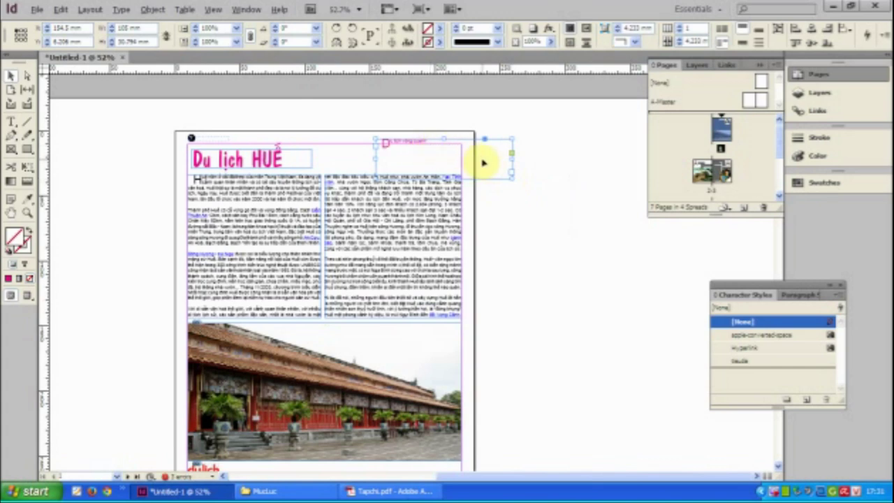
key("ctrl+equal")
key("ctrl+equal")
left_click_drag(387, 196, 397, 226)
double_click(389, 183)
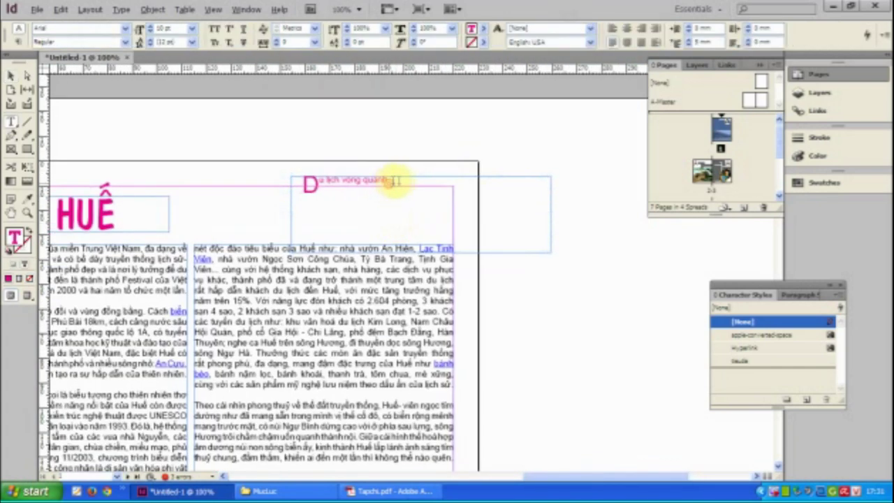
key("Escape")
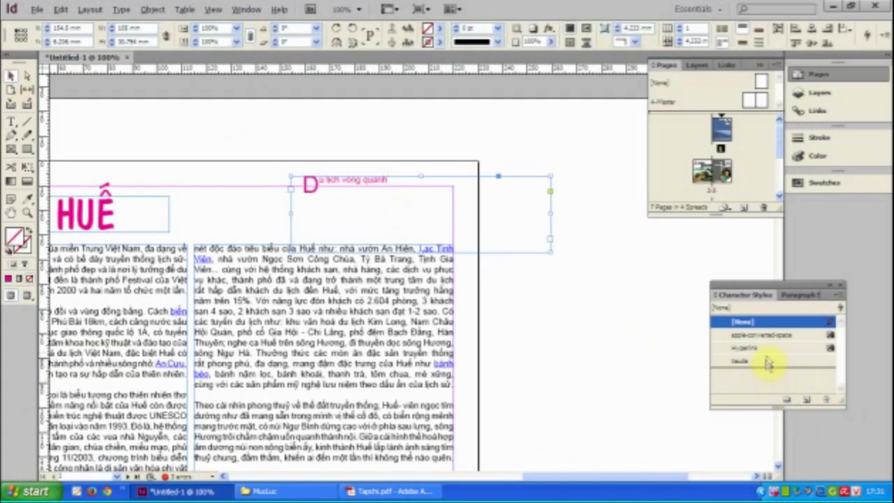
Remove the drop cap from the tieudetren paragraph style by setting its lines to 0
left_click(800, 295)
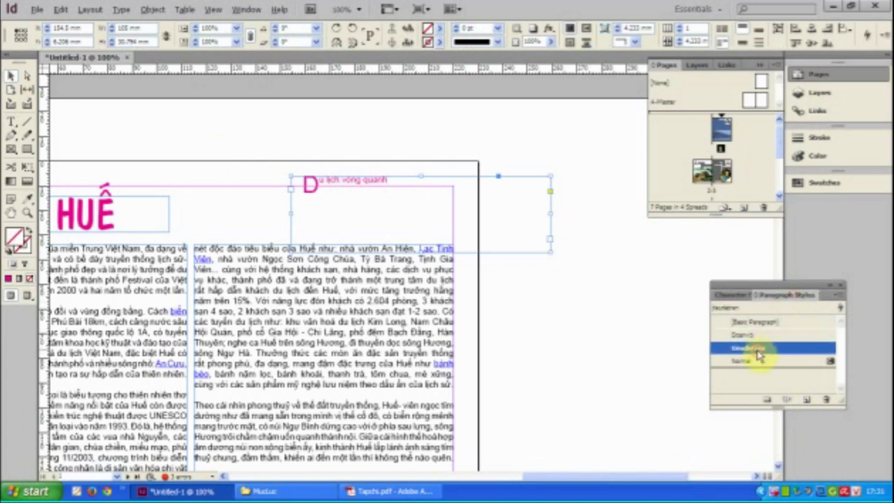
double_click(758, 350)
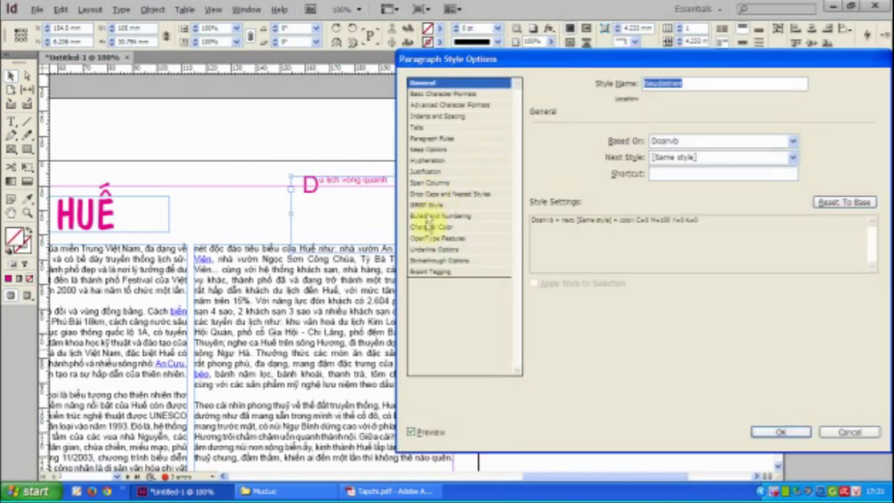
left_click(440, 195)
left_click(543, 175)
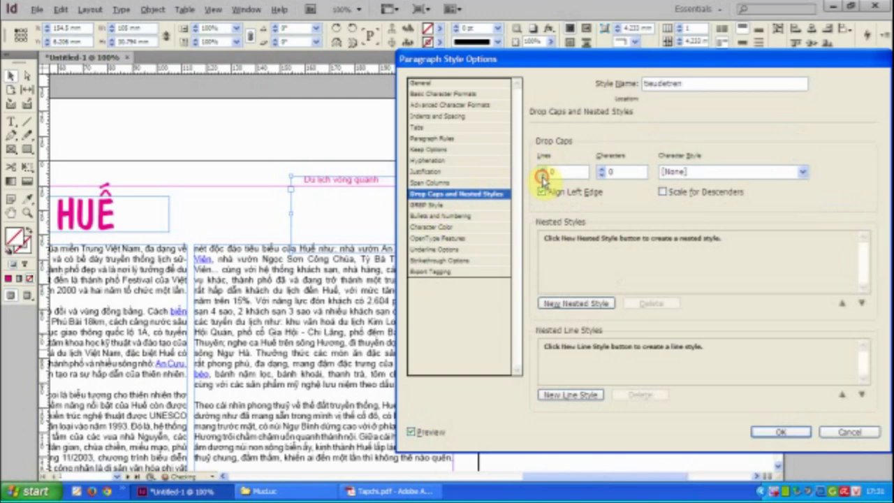
left_click(778, 433)
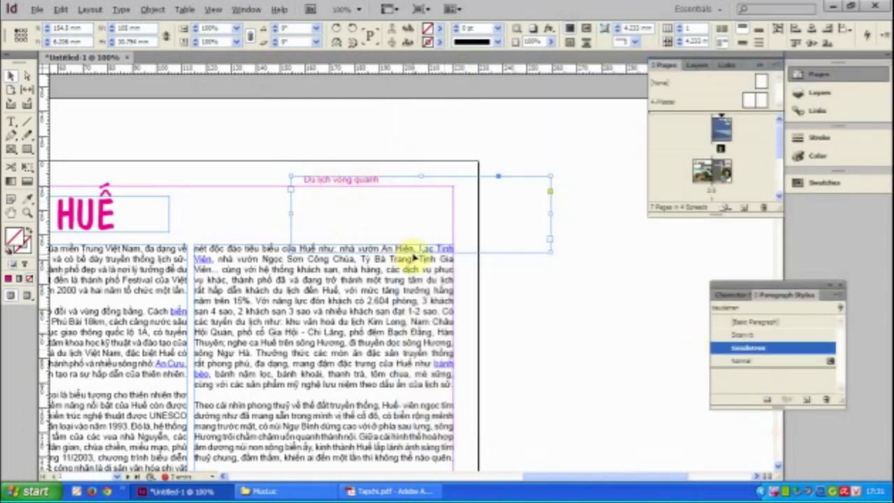
Shrink the header frame to about 42 mm by 3.8 mm and move its text toward page 1's right margin
left_click_drag(421, 248, 419, 184)
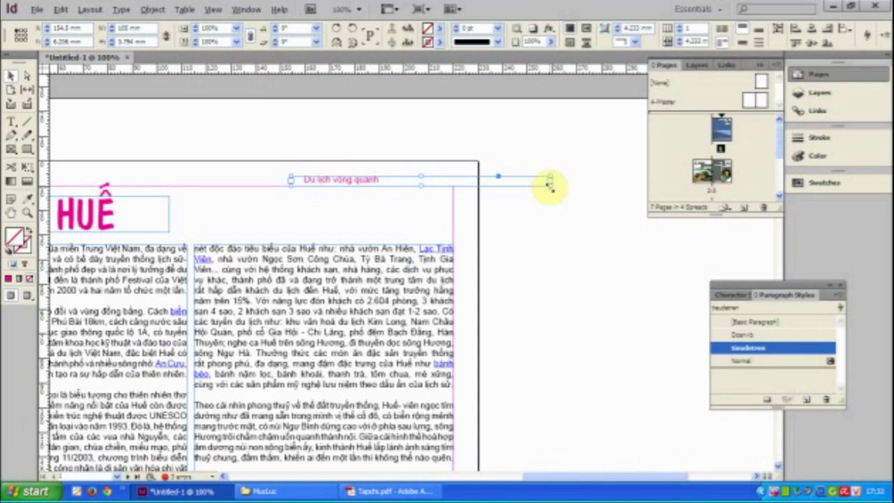
left_click_drag(550, 185, 427, 183)
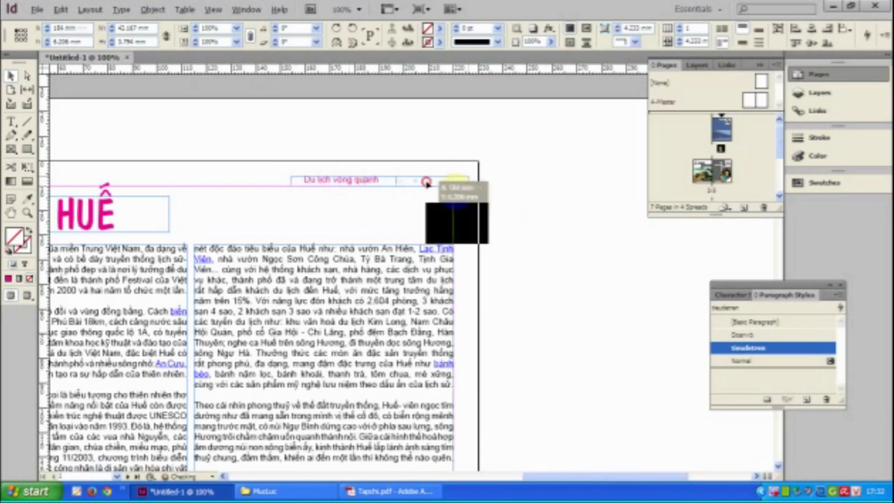
left_click(534, 198)
Duplicate the header frame to page 1's lower right corner below the photo, following the footer position in Tapchi.pdf
scroll(531, 224, "down", 10)
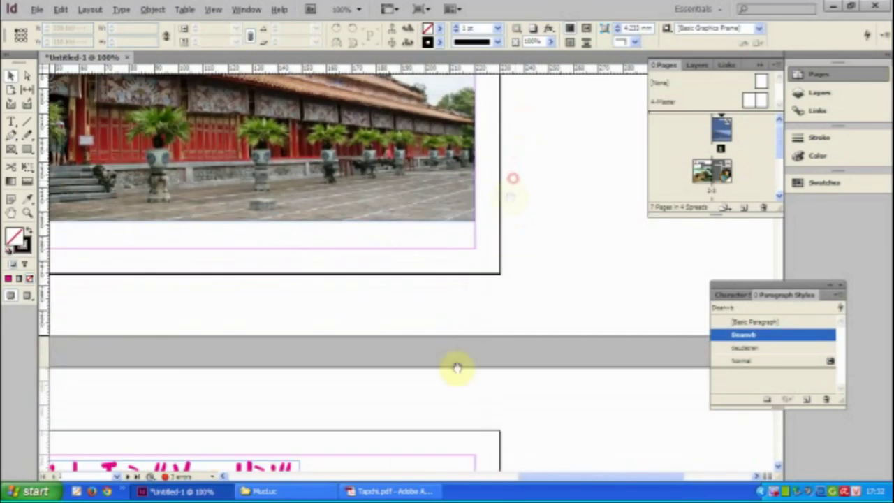
left_click(381, 491)
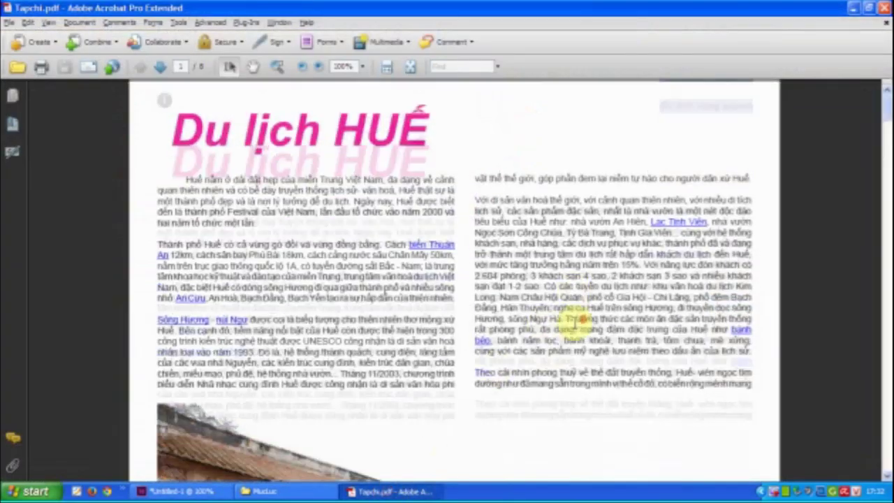
scroll(577, 324, "down", 10)
scroll(577, 324, "down", 5)
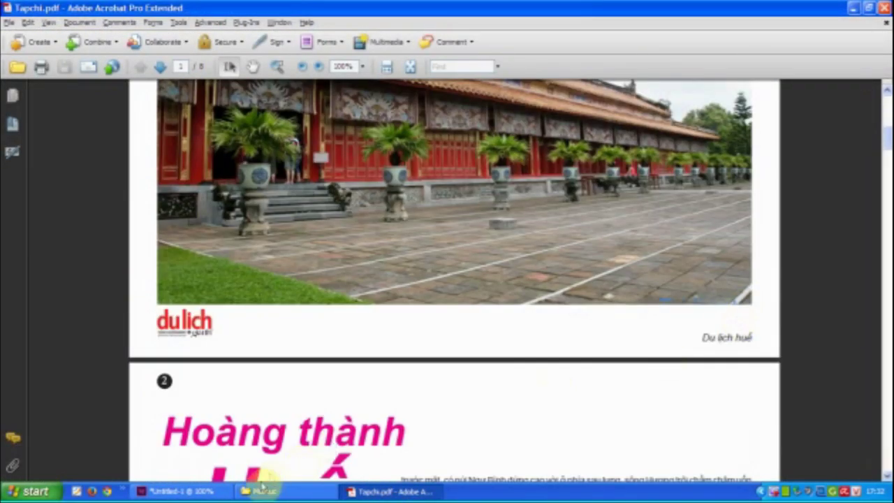
left_click(202, 491)
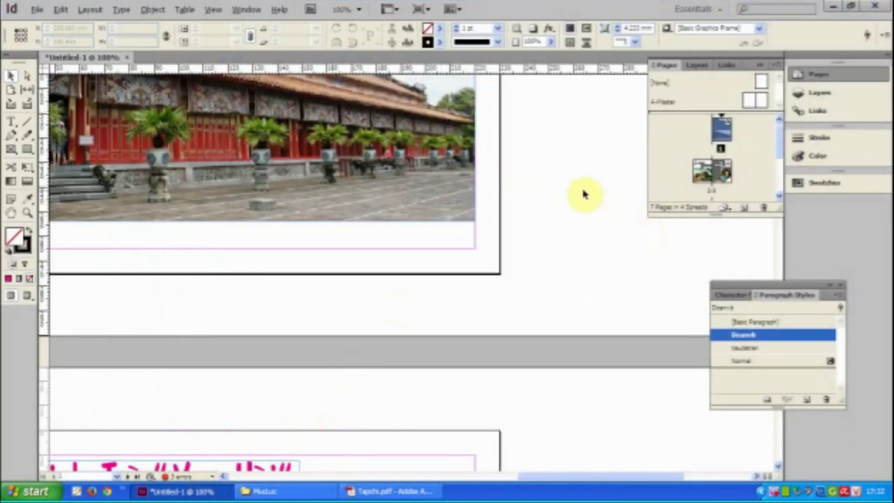
key("ctrl+minus")
key("ctrl+minus")
scroll(517, 272, "up", 3)
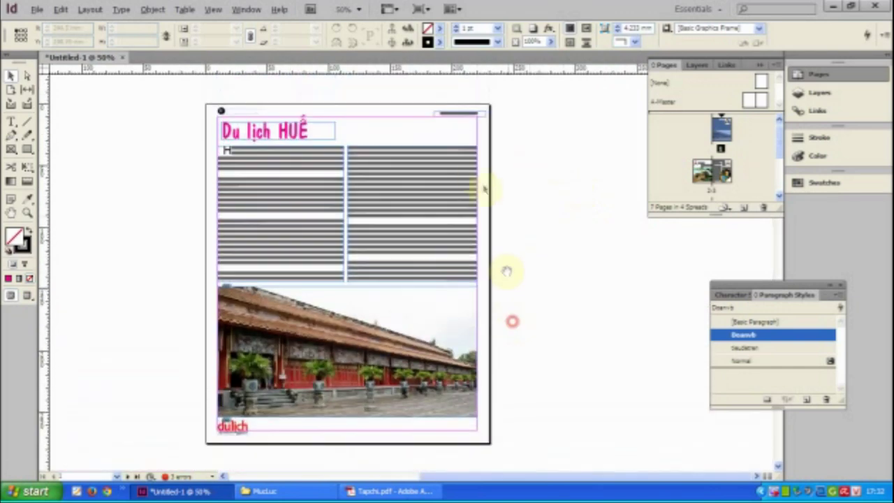
left_click_drag(465, 116, 448, 434)
key("ctrl+equal")
key("ctrl+equal")
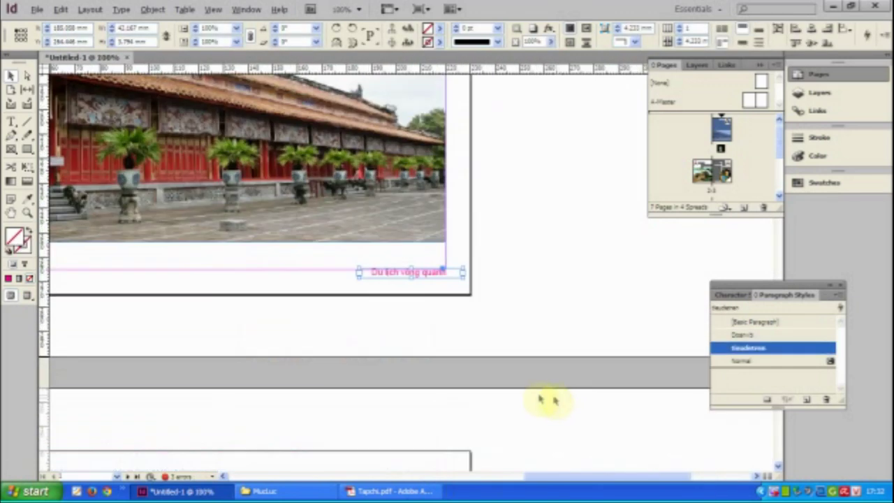
Change page 1's footer text to "Du lịch Huế" and move its frame so the text ends at the right margin
left_click_drag(525, 380, 519, 234)
double_click(428, 136)
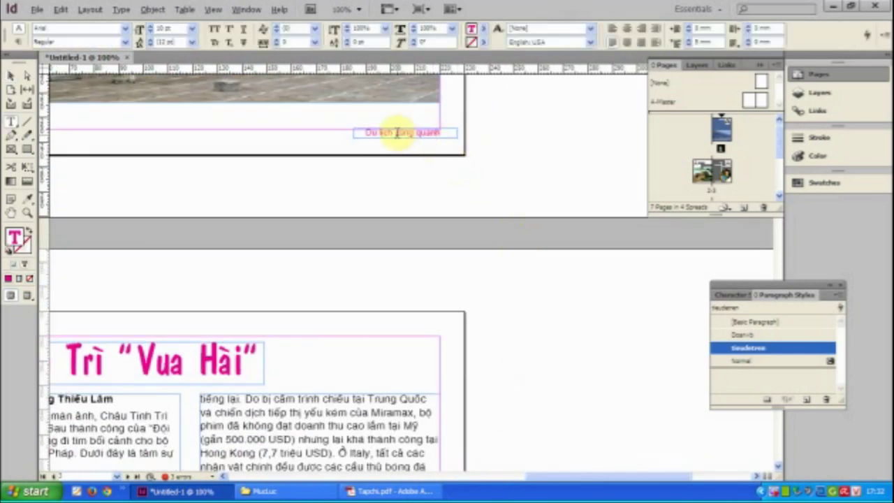
left_click_drag(396, 133, 451, 132)
type("Hue")
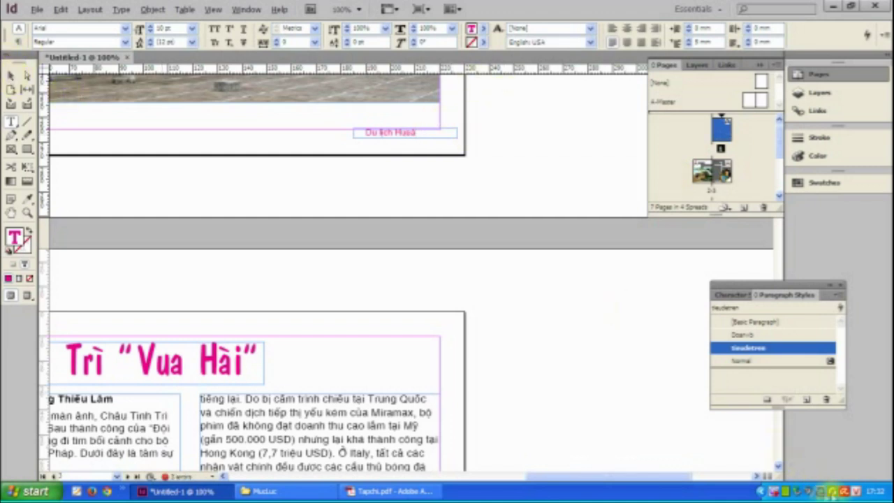
right_click(854, 491)
left_click(794, 414)
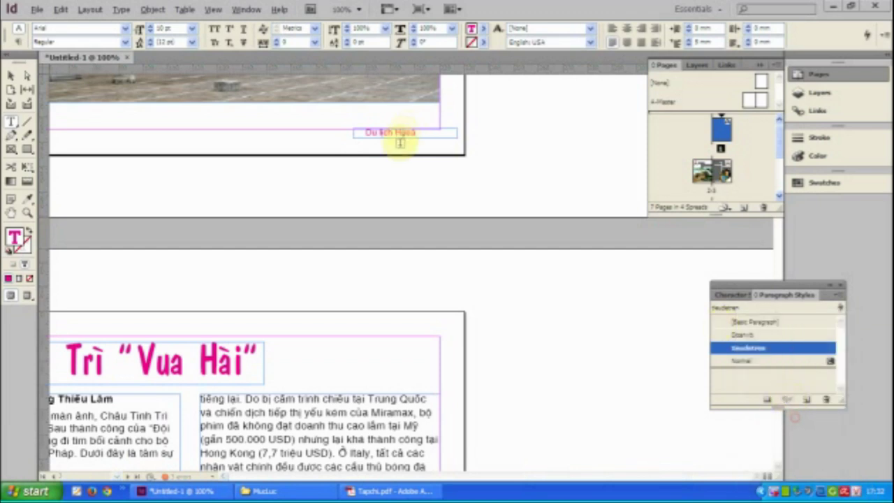
left_click_drag(402, 133, 438, 132)
type("Huế")
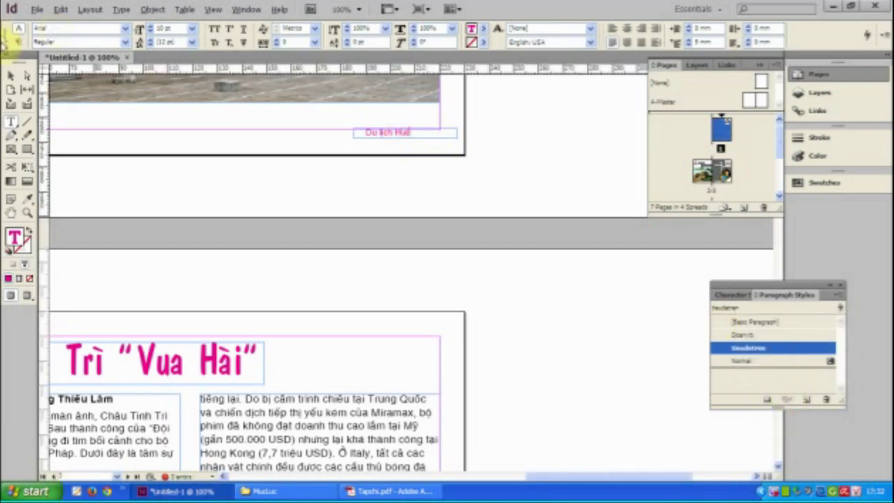
left_click(11, 75)
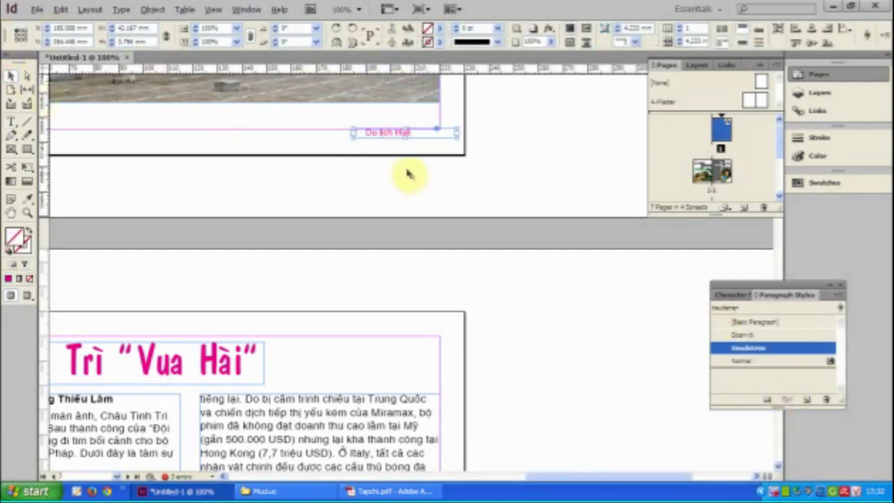
left_click_drag(393, 134, 415, 133)
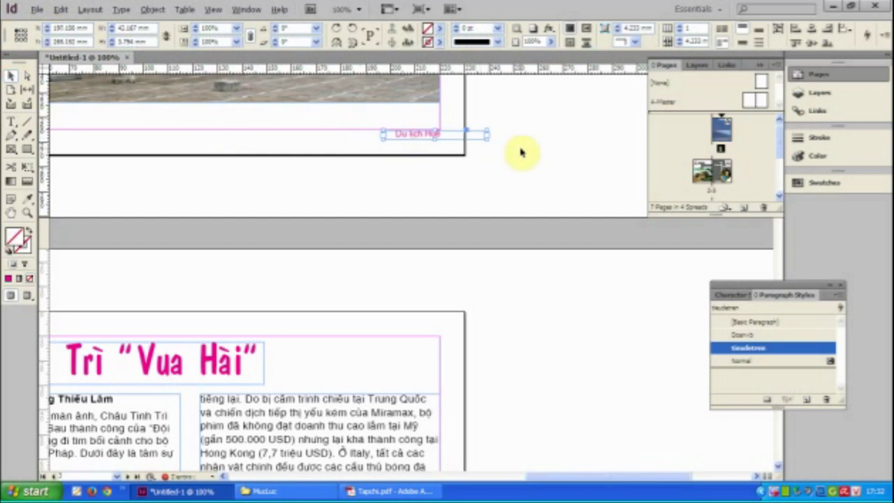
Duplicate the tieudetren paragraph style as tieudeduoi with Black character colour for page 1's footer, and lower the footer frame slightly
left_click_drag(801, 353, 805, 396)
double_click(768, 362)
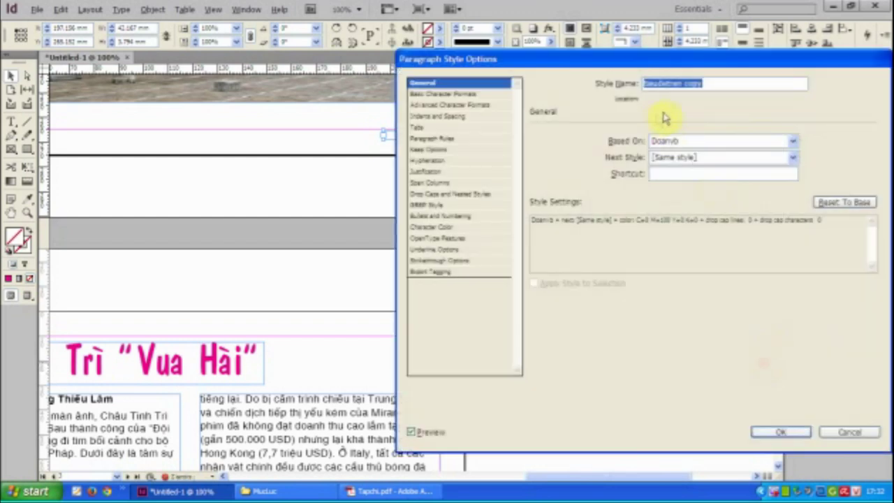
left_click_drag(668, 83, 742, 87)
type("deduoi")
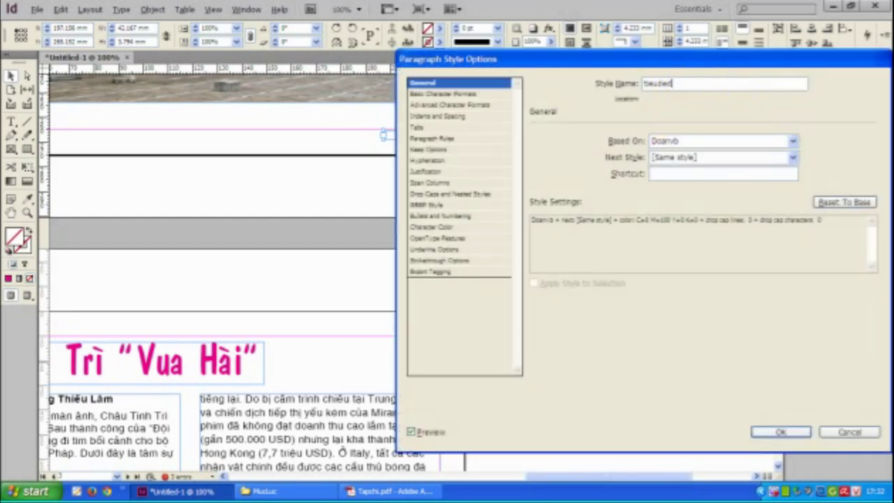
left_click(436, 117)
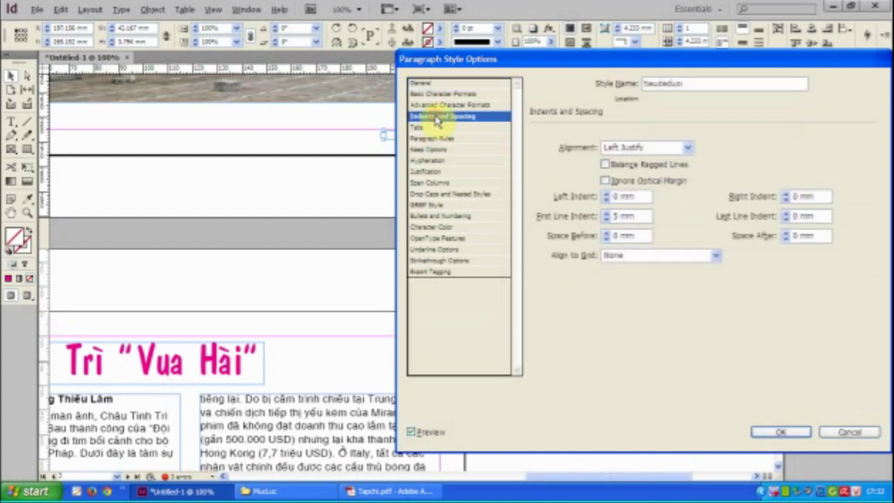
left_click(431, 227)
left_click(579, 176)
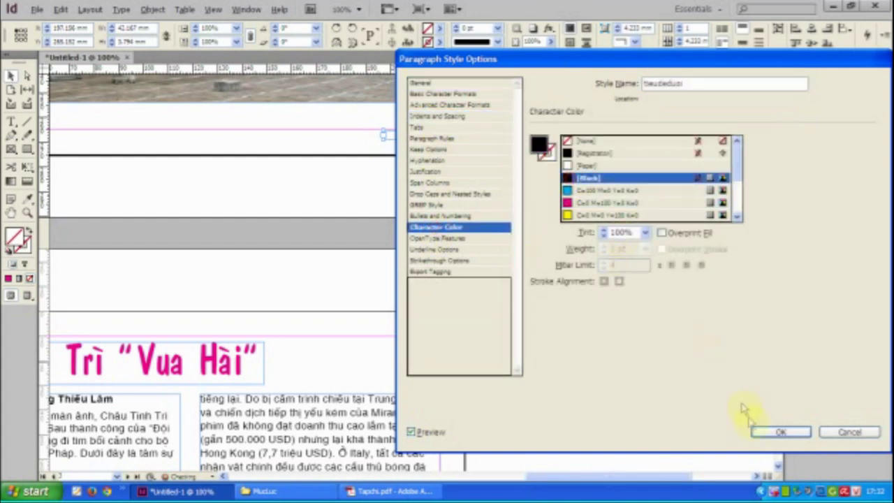
left_click(763, 431)
left_click(503, 212)
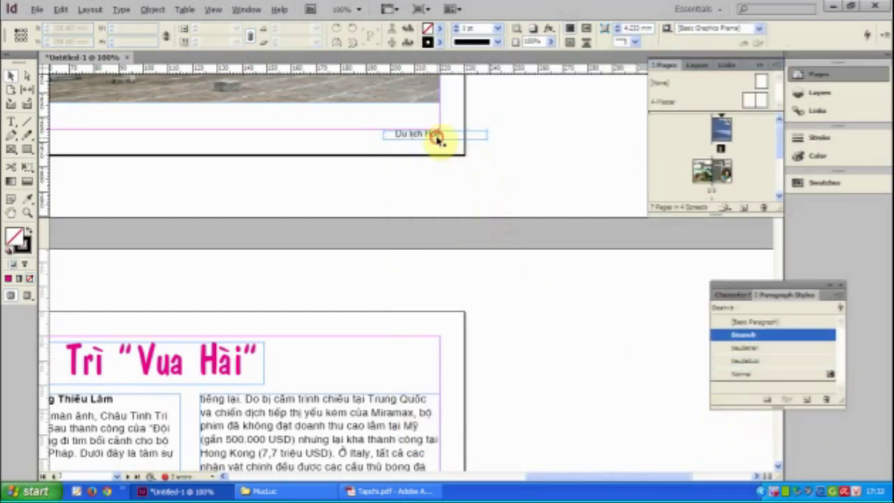
left_click(437, 137)
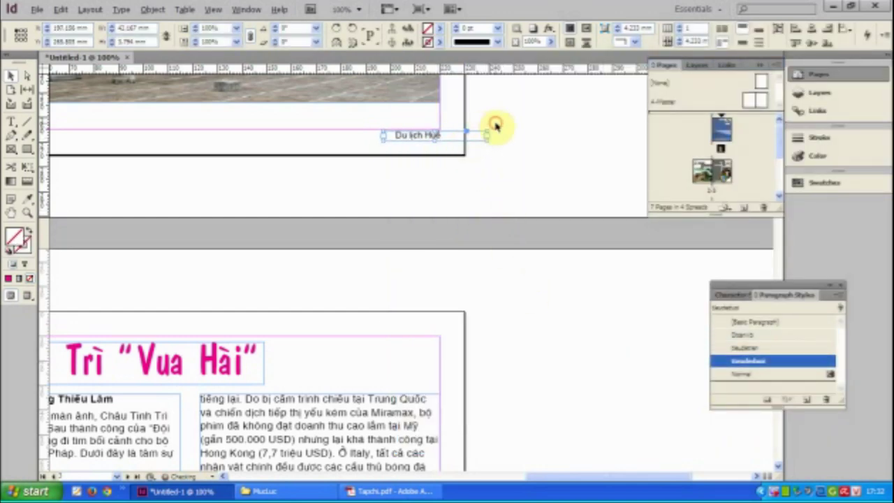
left_click(495, 123)
Duplicate page 1's pink header frame to the upper right edge of page 2
key("ctrl+minus")
key("ctrl+minus")
left_click_drag(482, 175, 535, 172)
left_click_drag(453, 126, 401, 256)
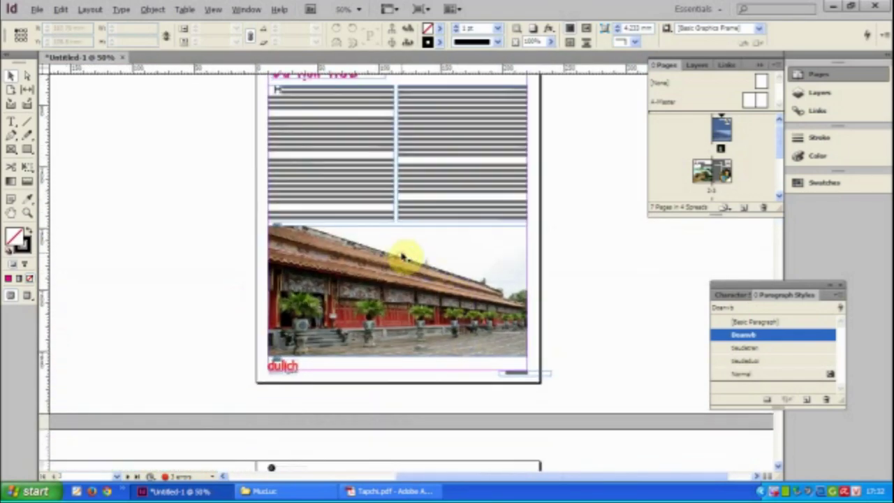
key("ctrl+minus")
key("ctrl+minus")
left_click_drag(481, 112, 517, 262)
key("ctrl+space")
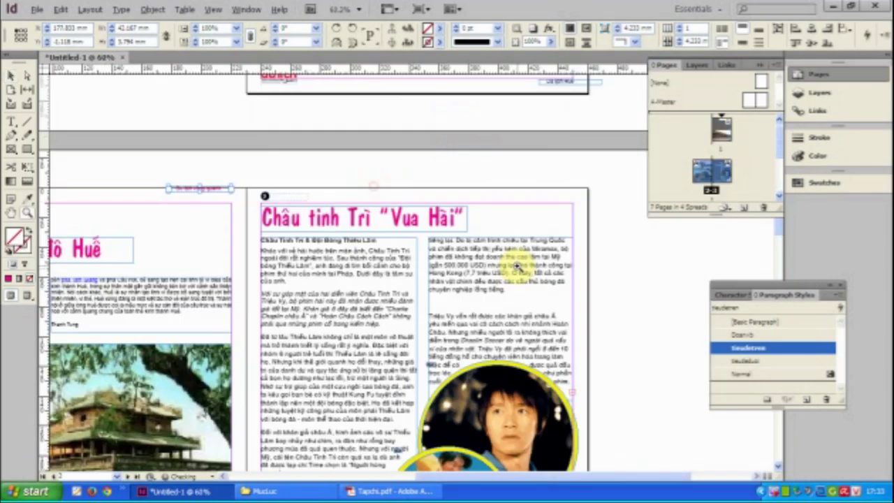
Check page 3's header in Tapchi.pdf and move the copied header frame down inside page 2's top margin area
left_click(381, 491)
scroll(454, 330, "down", 10)
scroll(454, 327, "down", 5)
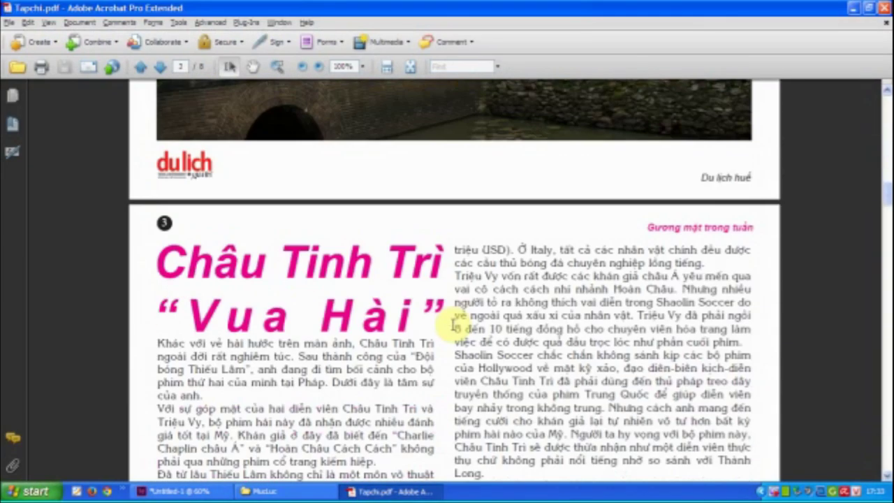
left_click(197, 491)
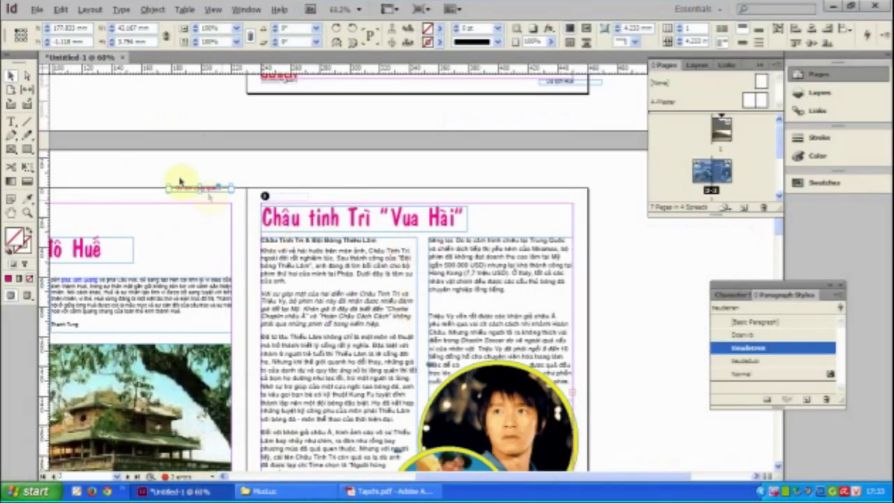
left_click_drag(149, 164, 250, 243)
left_click(13, 77)
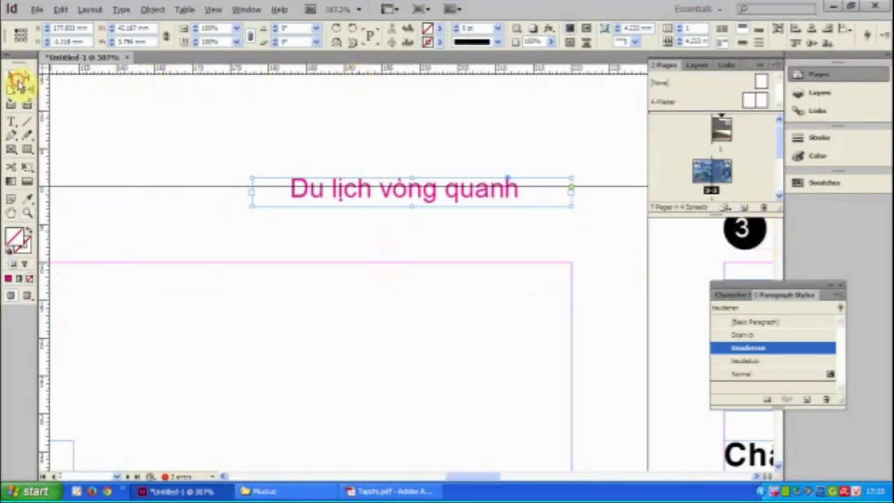
left_click_drag(393, 202, 443, 257)
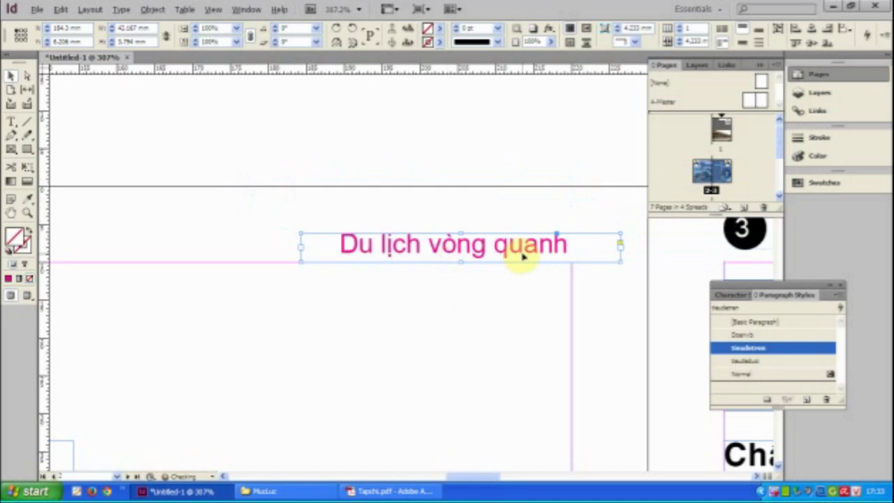
Replace the copied header's text with "Gương mặt trong tuần"
double_click(571, 243)
left_click_drag(571, 243, 338, 241)
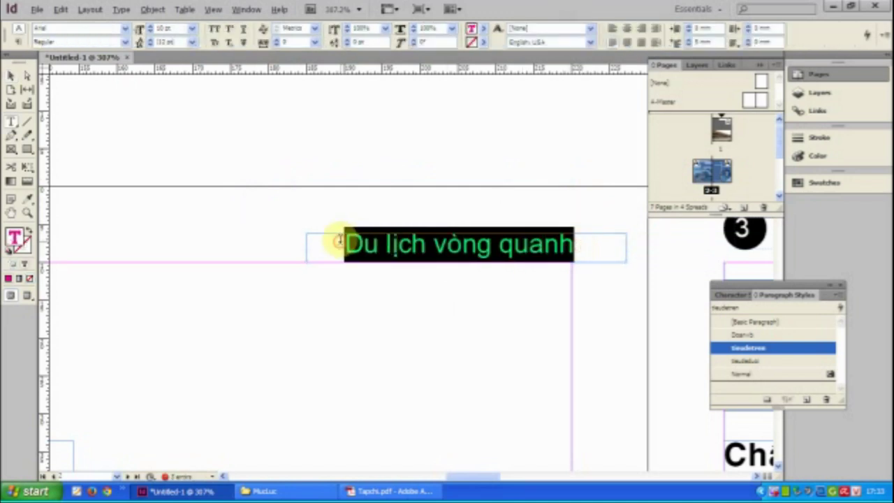
type("gu")
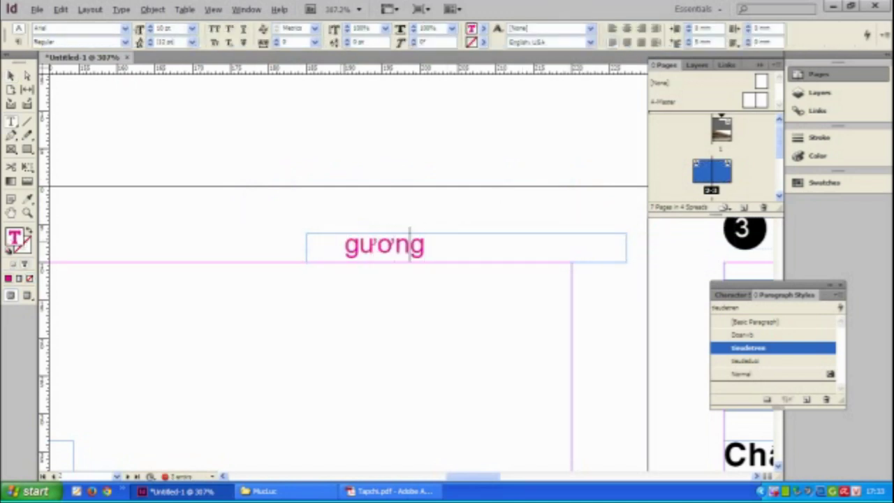
key("Delete")
type("G")
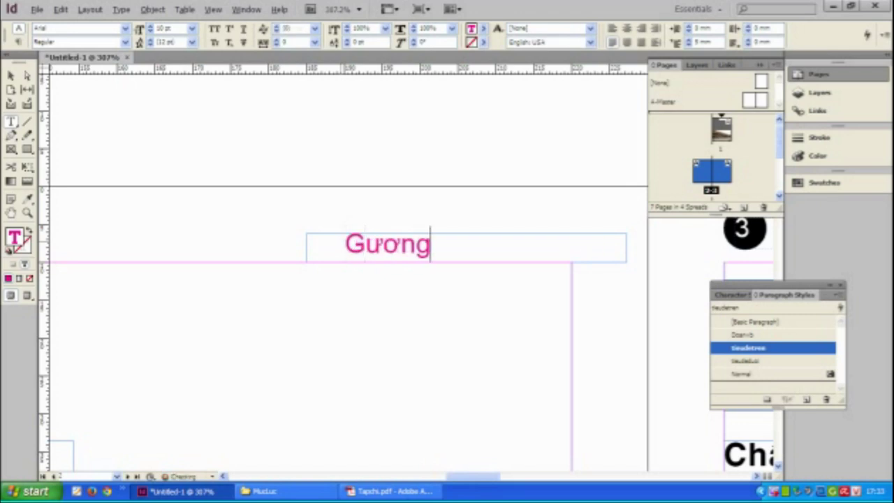
type("ma")
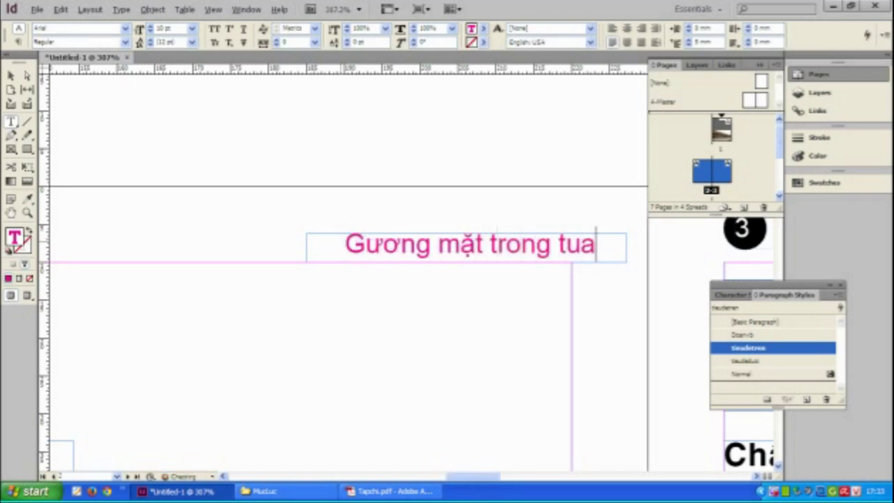
Reposition the "Gương mặt trong tuần" frame at X 180 mm so its text ends at page 2's right margin
left_click(10, 75)
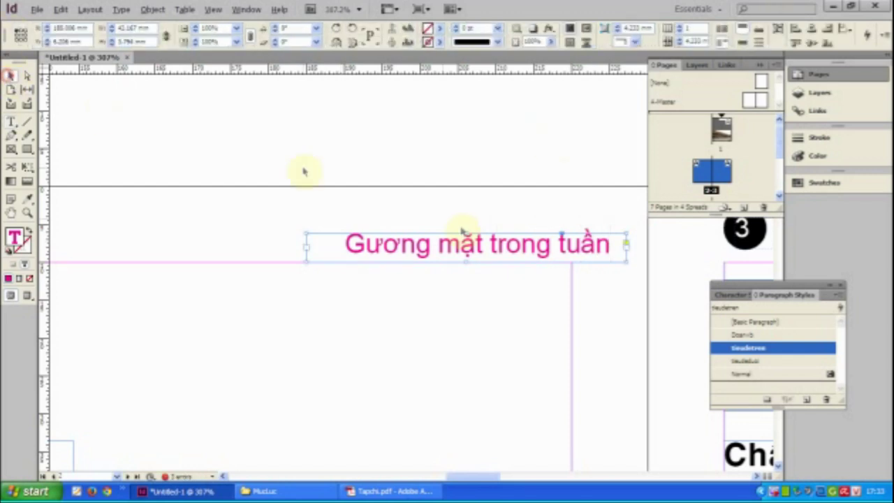
left_click_drag(518, 253, 491, 253)
left_click_drag(516, 253, 548, 256)
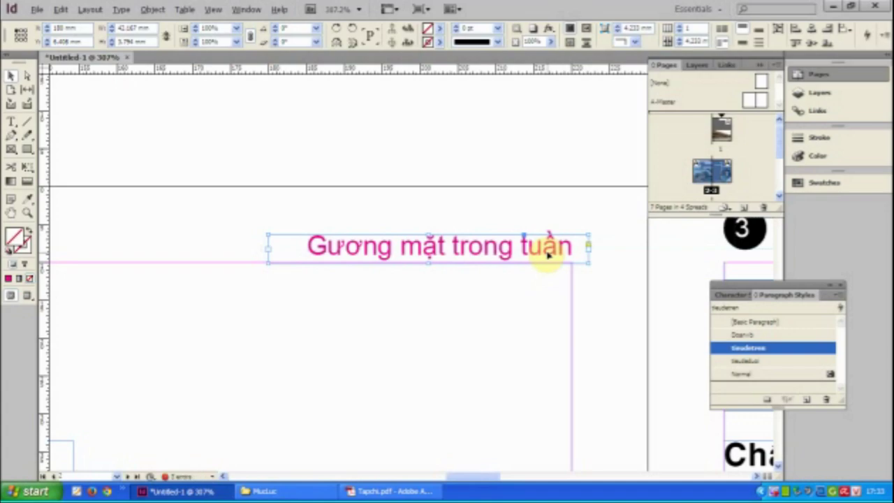
key("Right")
key("Up")
key("Down")
key("Left")
Check the next headers in Tapchi.pdf and move the "Gương mặt trong tuần" frame to page 3's upper right corner
key("ctrl+minus")
key("ctrl+minus")
left_click(412, 491)
scroll(594, 325, "down", 10)
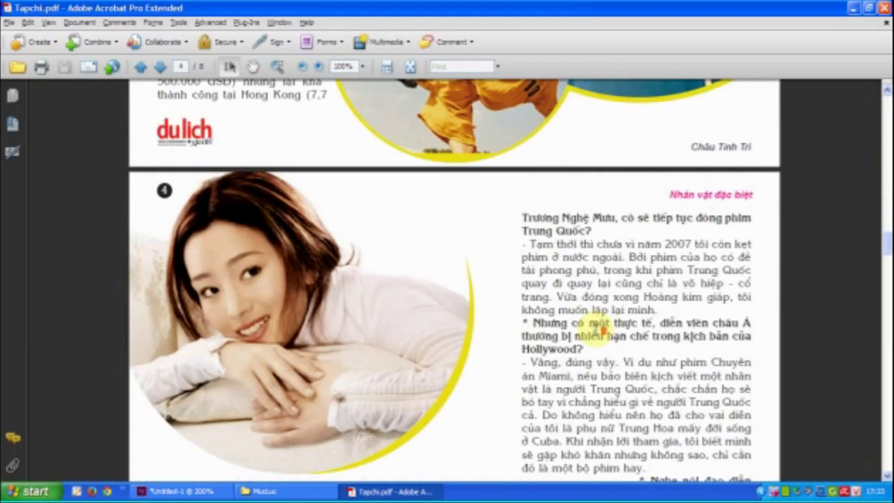
left_click(175, 494)
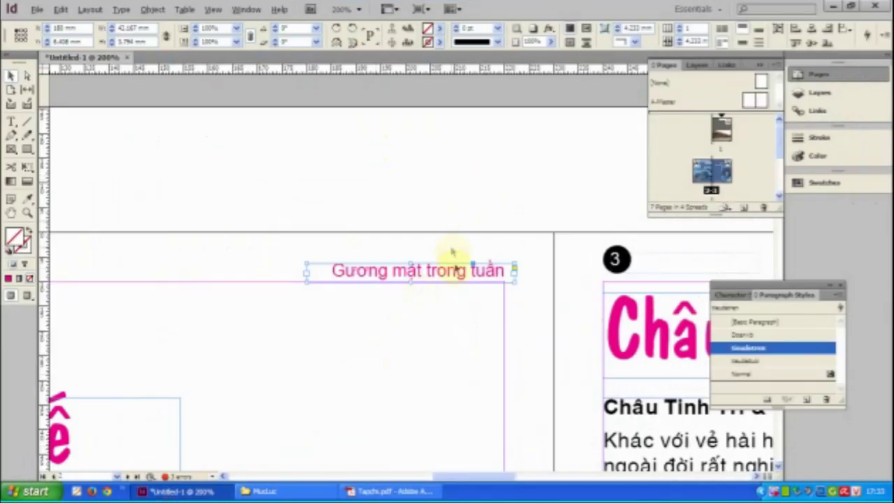
left_click_drag(530, 275, 248, 197)
key("ctrl+minus")
key("ctrl+minus")
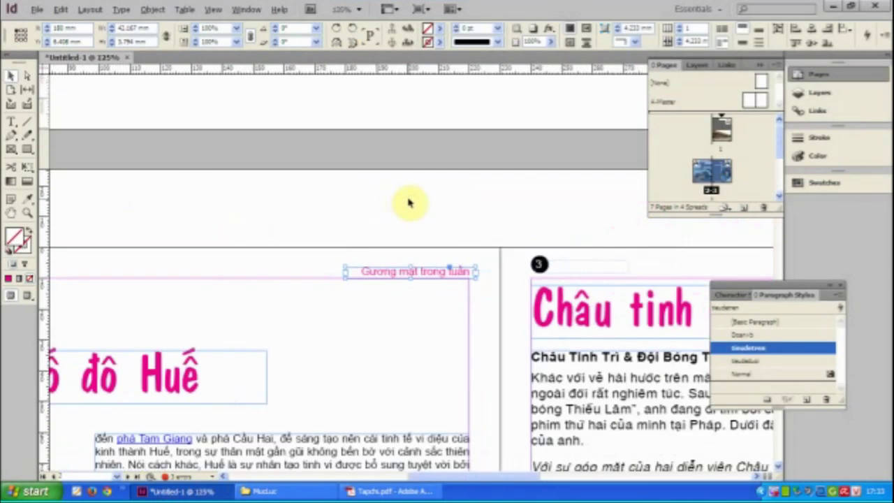
left_click_drag(418, 254, 281, 156)
key("ctrl+minus")
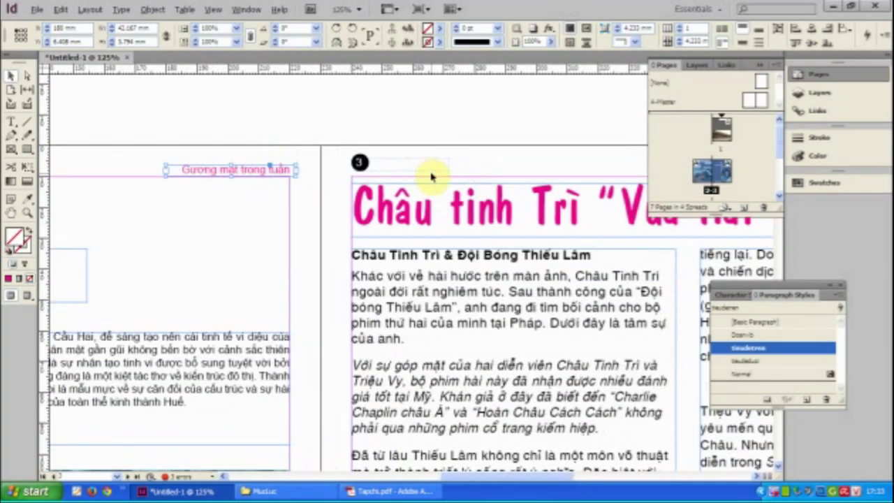
key("ctrl+minus")
left_click_drag(431, 176, 214, 145)
left_click_drag(167, 193, 589, 201)
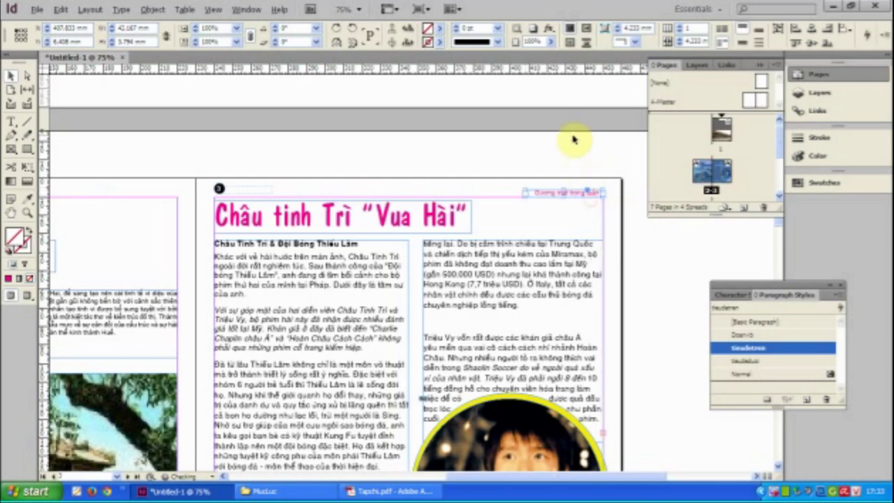
Select page 1's header and footer text frames together and copy them
key("ctrl+minus")
key("ctrl+minus")
key("ctrl+minus")
left_click_drag(540, 188, 540, 216)
left_click_drag(561, 100, 542, 128)
left_click_drag(574, 264, 555, 289)
left_click(593, 182)
left_click(574, 256)
left_click_drag(569, 105, 549, 128)
left_click(59, 10)
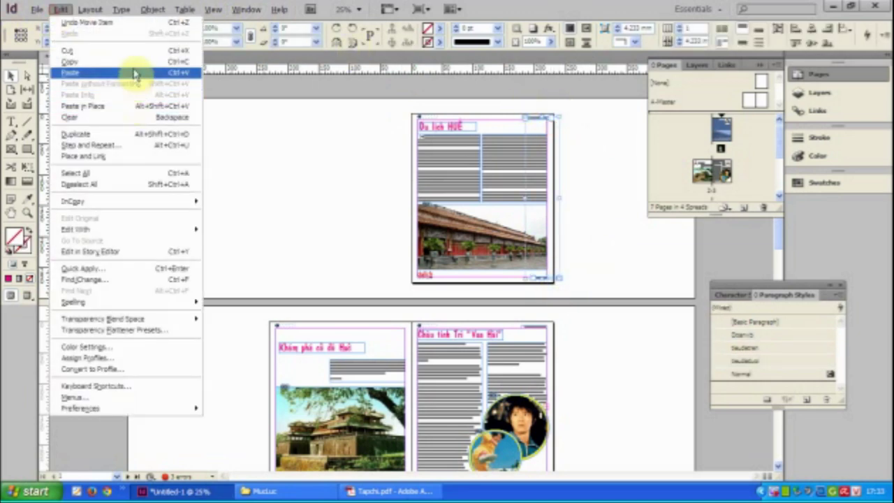
left_click(133, 73)
Paste the copied header and footer frames in place on the spread of pages 2 and 3
left_click(232, 350)
scroll(240, 375, "down", 3)
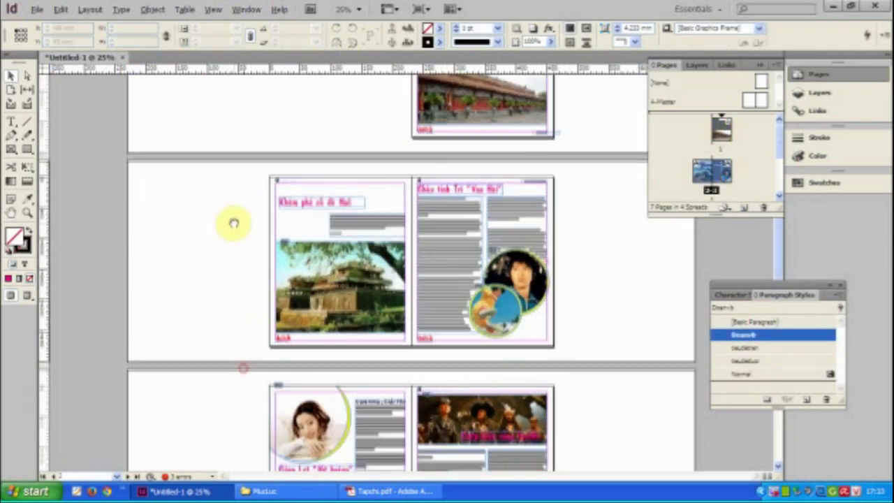
left_click(258, 254)
left_click(60, 10)
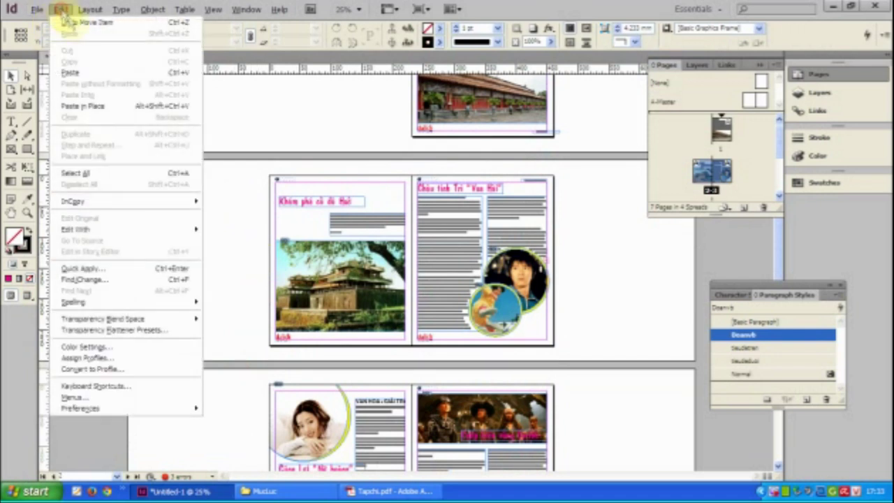
left_click(99, 104)
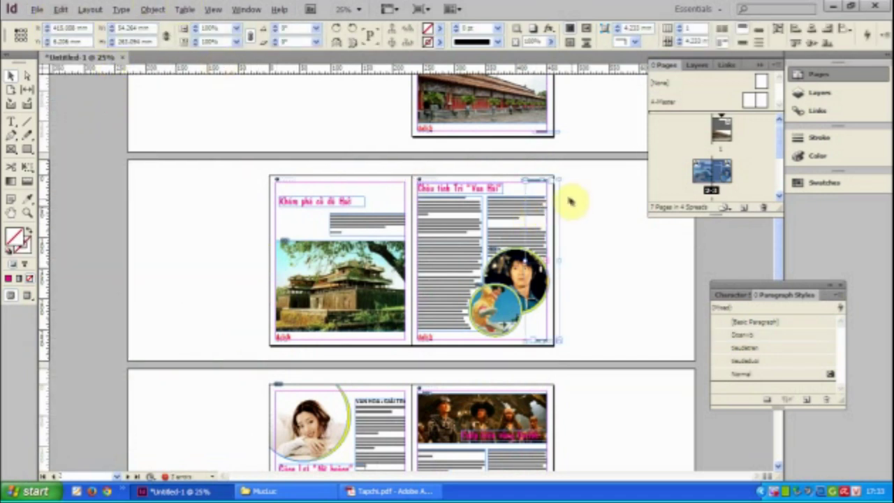
Shift the pasted header and footer about 12 mm left toward page 3's margin and duplicate them onto page 2
key("shift+Left")
key("shift+Left")
key("shift+Left")
key("shift+Left")
key("shift+Left")
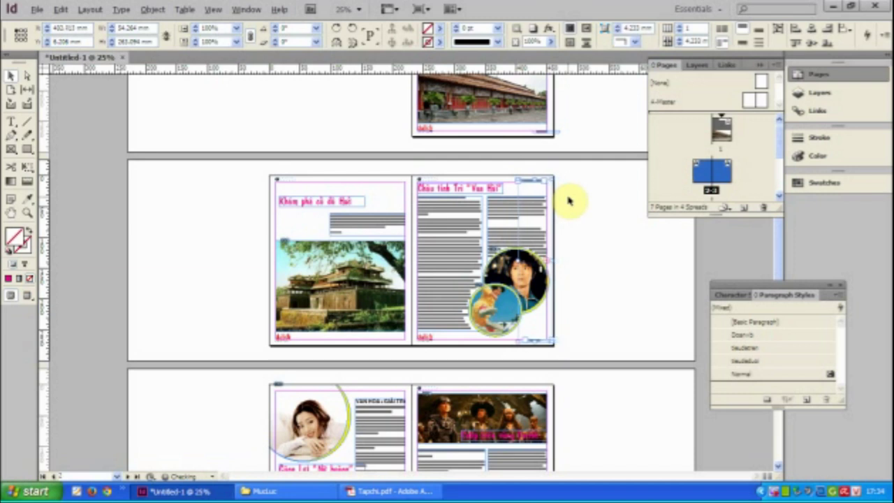
left_click_drag(543, 342, 405, 333)
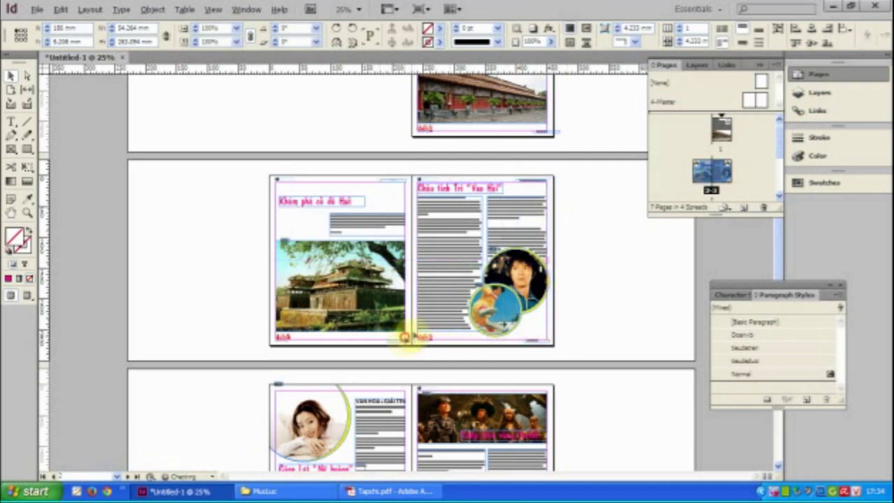
Duplicate the "Du lịch Huế" footer frame from page 2 onto page 3, beyond its outer margin
left_click(581, 262)
key("z")
left_click_drag(353, 162, 647, 376)
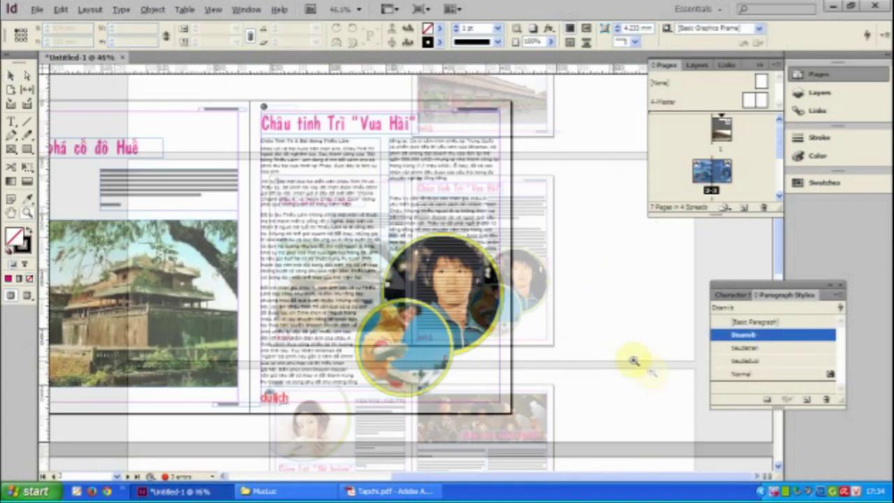
left_click_drag(565, 328, 558, 273)
left_click_drag(189, 317, 559, 429)
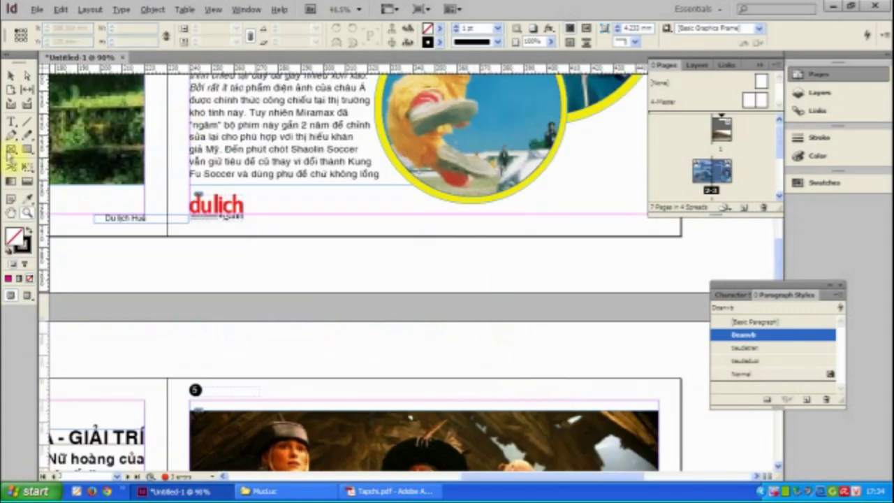
left_click(11, 76)
left_click_drag(124, 217, 611, 239, "alt+shift")
Change the duplicated footer text on page 3 to "Châu Tinh Trì" and nudge the frame so its text ends at the outer margin
left_click_drag(567, 236, 475, 216)
double_click(521, 219)
type("Châu Tinh Trì")
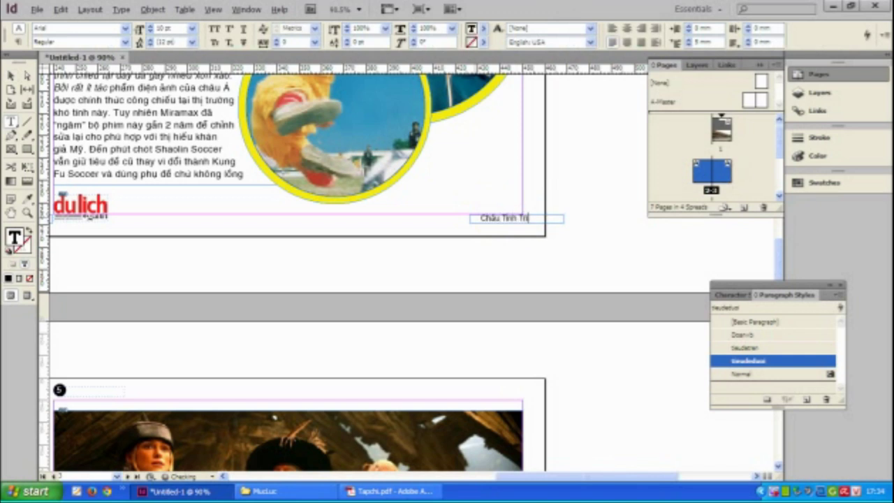
left_click(11, 75)
key("shift+Left")
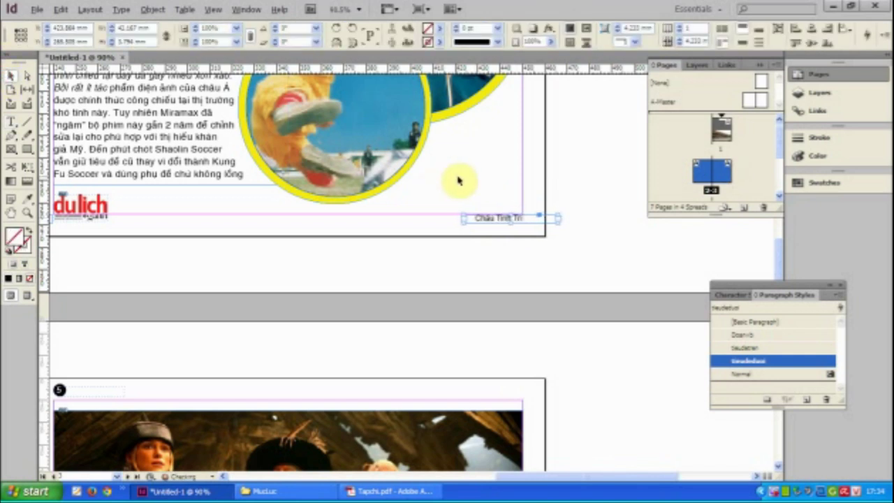
key("Right")
Check page 4's header in Tapchi.pdf and return to the magazine layout
key("ctrl+minus")
key("ctrl+minus")
key("ctrl+minus")
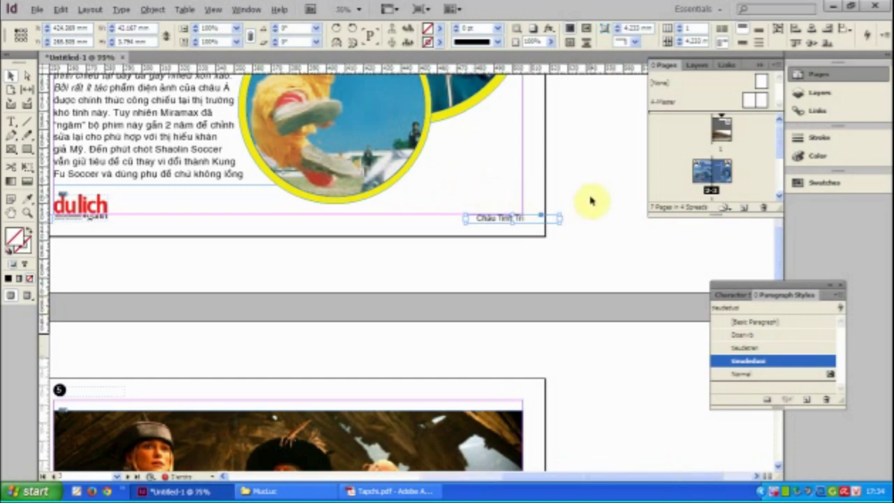
left_click_drag(584, 99, 550, 116)
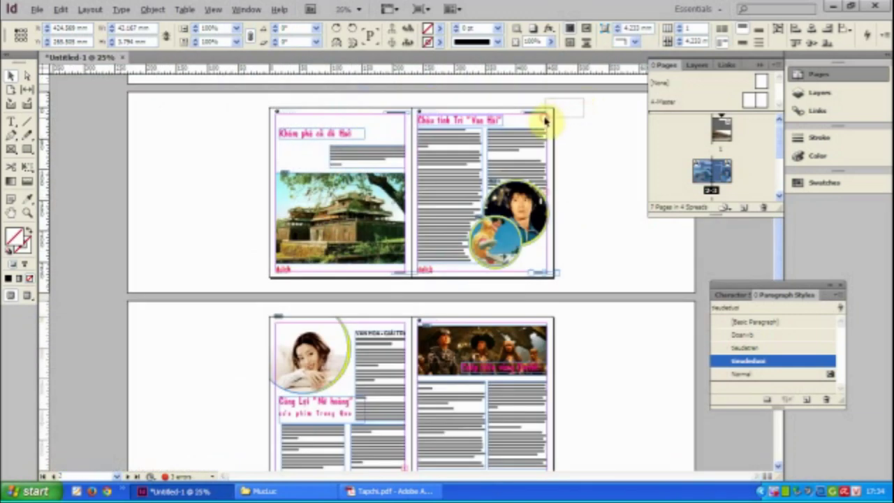
left_click(598, 246)
left_click(419, 491)
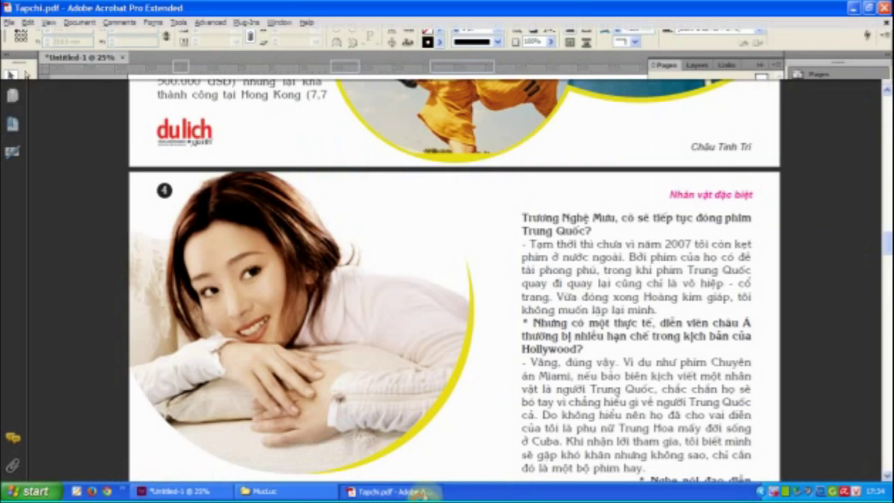
left_click(178, 492)
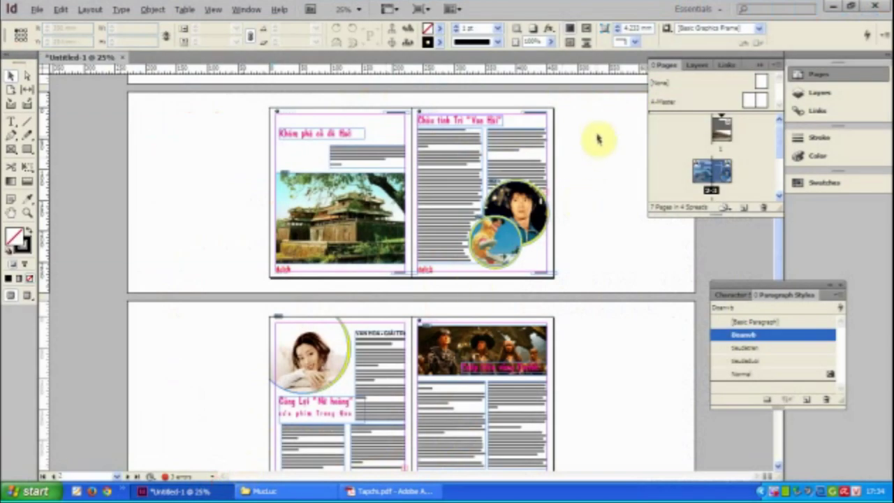
Copy page 2's header and footer frames together and paste them in place on the spread of pages 4 and 5
left_click(420, 111)
left_click(400, 113)
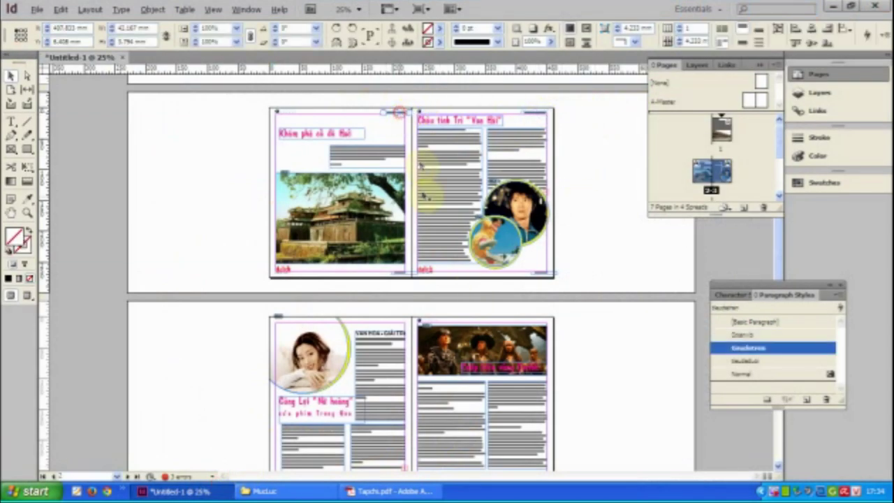
left_click(401, 273, "shift")
scroll(377, 300, "down", 3)
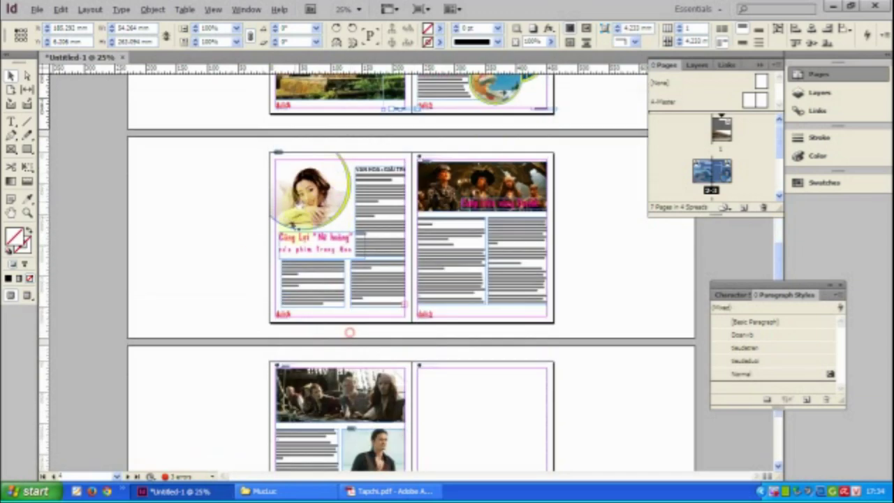
left_click(247, 228)
left_click(62, 11)
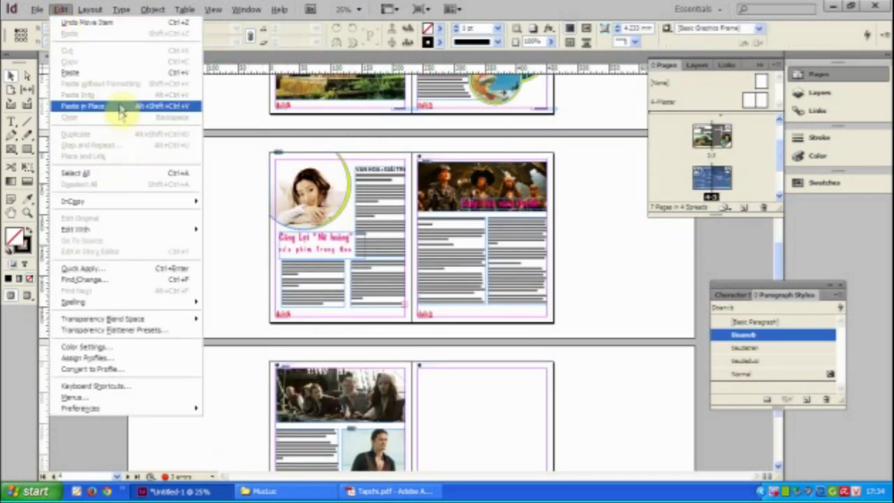
left_click(120, 113)
Change page 4's header text to "Nhân vật đặt biệt" and shift its frame about 3 mm right to the inner margin
left_click(387, 153)
left_click_drag(409, 163, 452, 187)
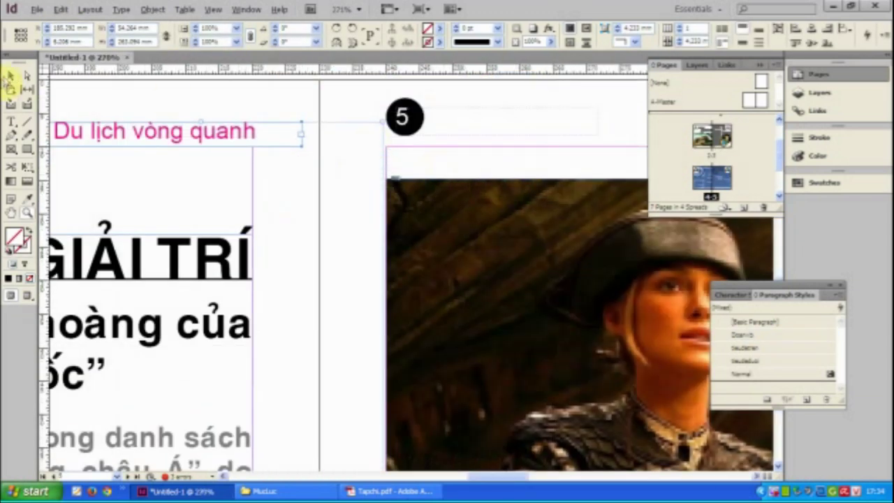
left_click(10, 76)
left_click_drag(134, 111, 300, 145)
double_click(311, 153)
left_click_drag(430, 165, 192, 151)
type("Nhân vật đặt biệt")
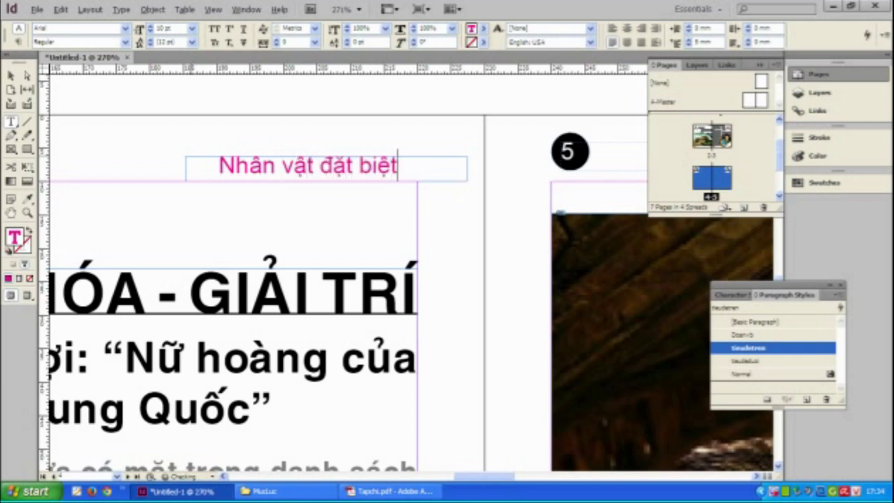
left_click(12, 75)
left_click_drag(360, 170, 387, 175)
Replace the "Du lịch Huế" footer text on page 4 with "Cũng Lợi"
left_click_drag(399, 215, 419, 66)
left_click_drag(359, 247, 391, 43)
left_click_drag(321, 289, 355, 43)
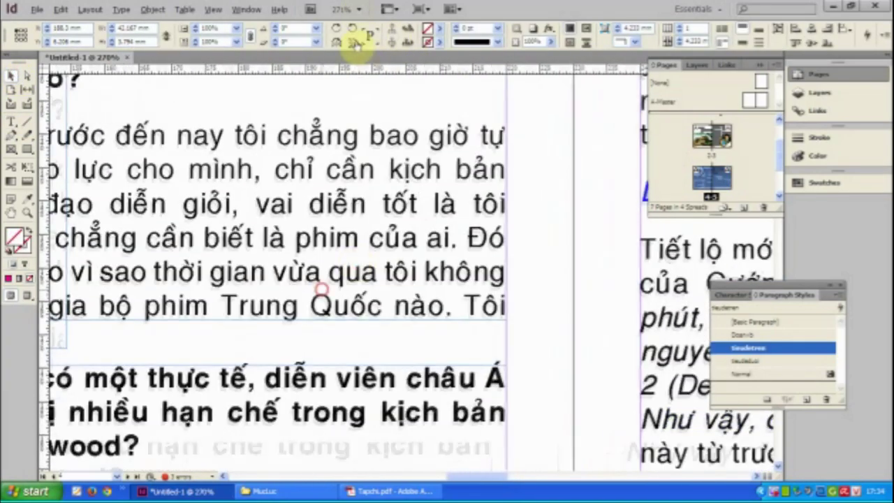
scroll(328, 272, "up", 10)
double_click(399, 177)
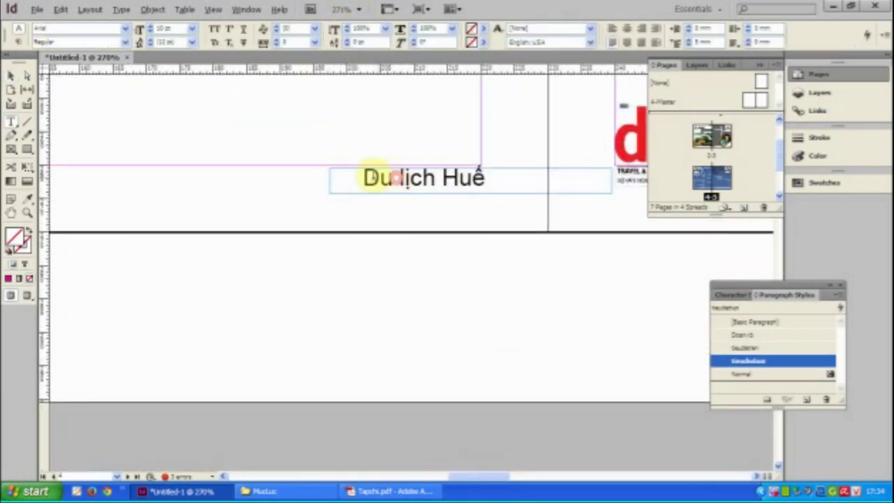
left_click_drag(359, 177, 491, 175)
type("Cu")
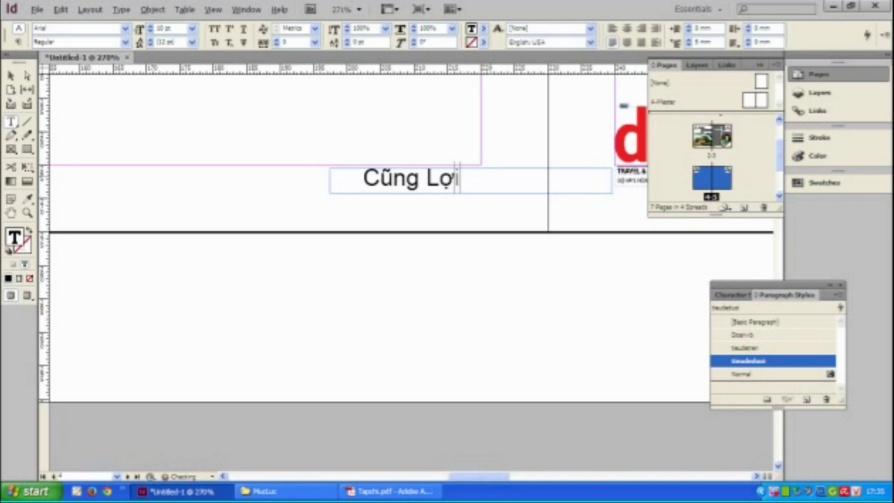
Shift page 4's footer frame right to X about 201 mm so its text ends at the inner margin
left_click(11, 76)
left_click_drag(435, 189, 455, 186)
key("ctrl+z")
left_click_drag(527, 182, 373, 177)
key("Left")
key("Left")
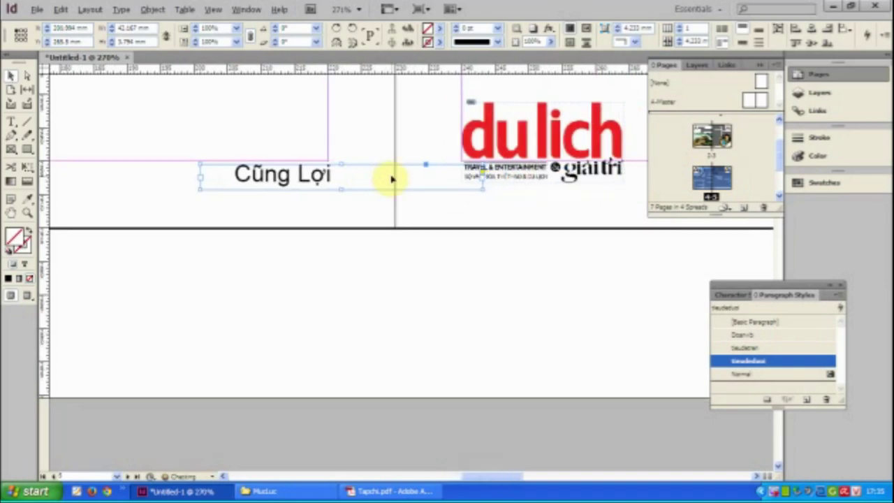
Check page 5's header in Tapchi.pdf and return to the magazine layout
key("ctrl+minus")
key("ctrl+minus")
key("ctrl+minus")
left_click_drag(498, 169, 249, 227)
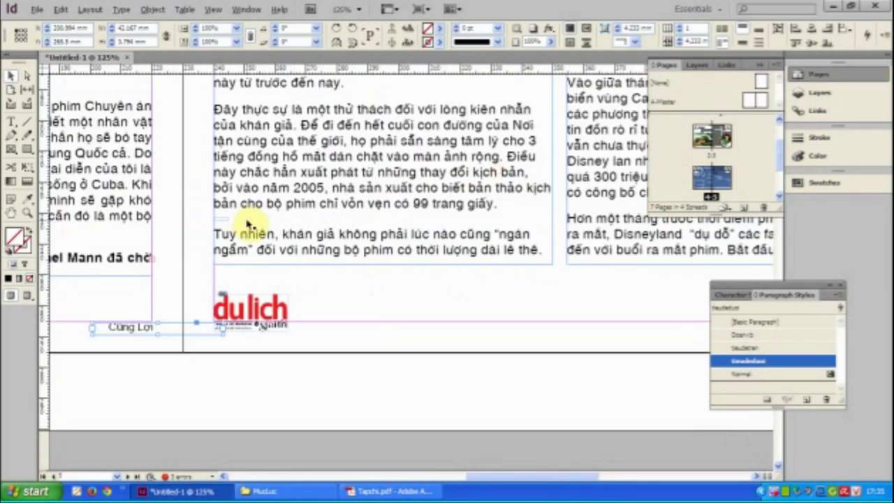
key("ctrl+minus")
key("ctrl+minus")
key("ctrl+minus")
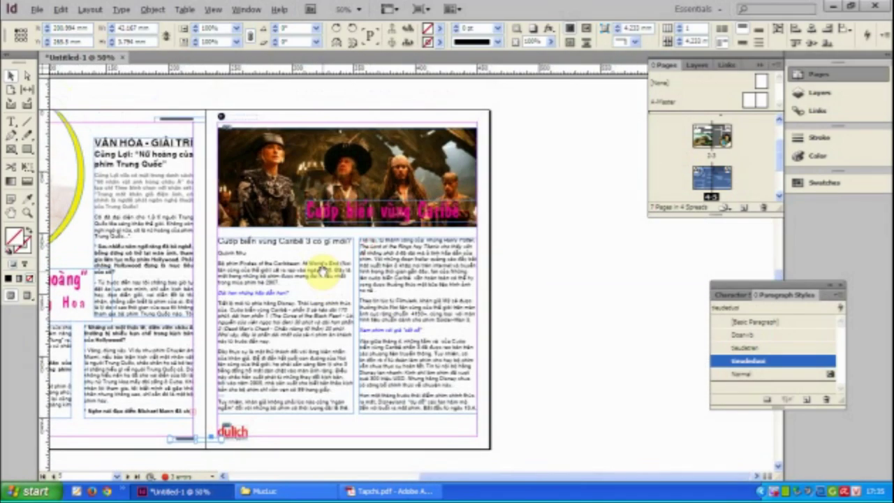
key("ctrl+minus")
scroll(482, 248, "up", 3)
left_click(412, 491)
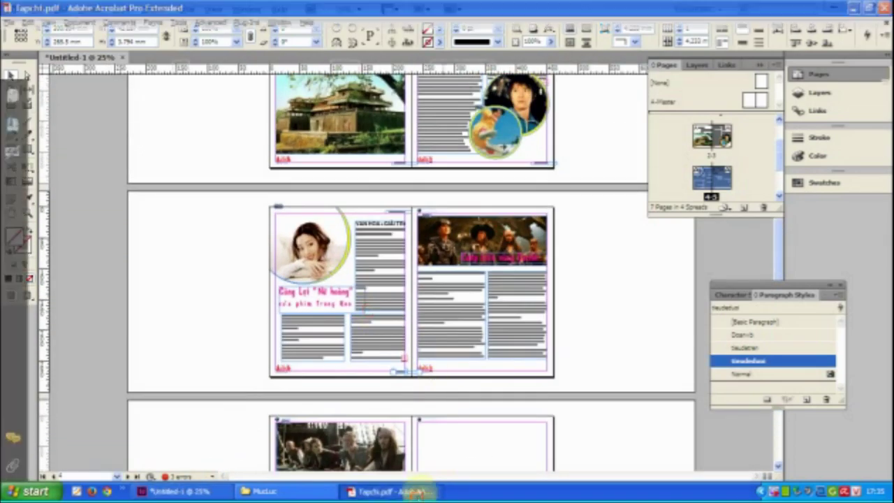
scroll(481, 321, "down", 10)
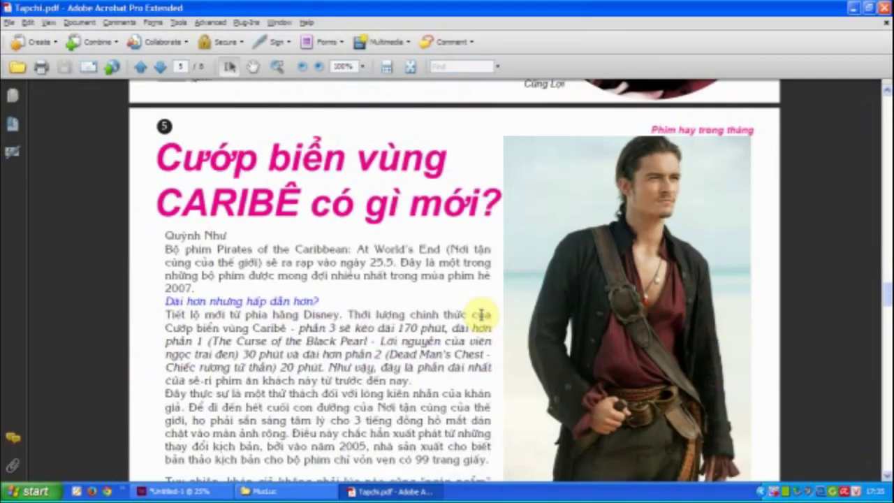
left_click(171, 491)
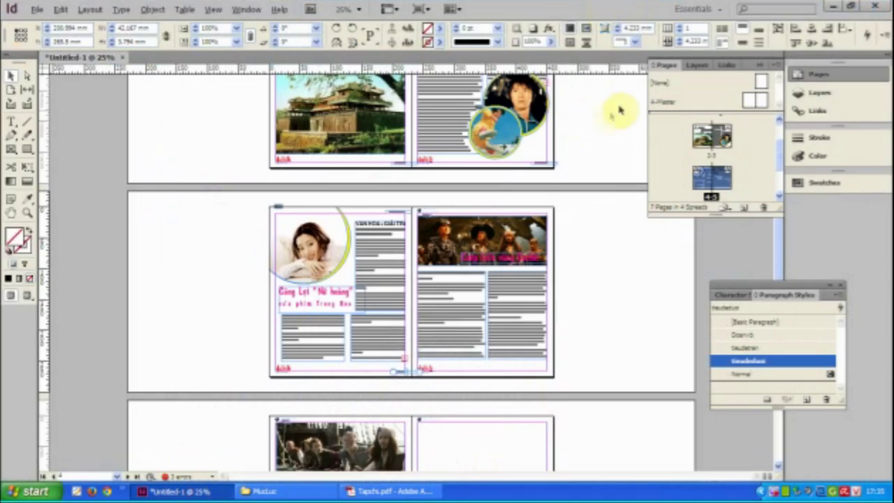
Select page 3's header and footer text frames together and copy them
key("ctrl+minus")
key("ctrl+minus")
left_click(578, 147)
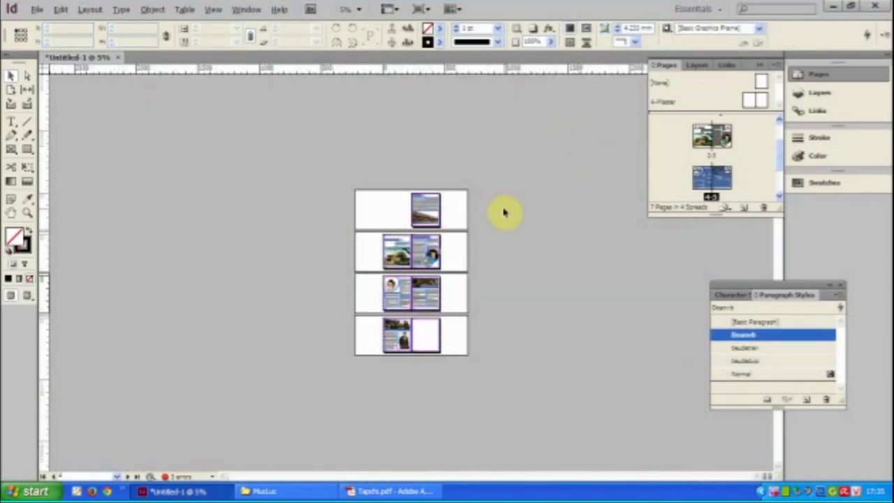
key("ctrl+plus")
key("ctrl+plus")
left_click_drag(528, 160, 394, 286)
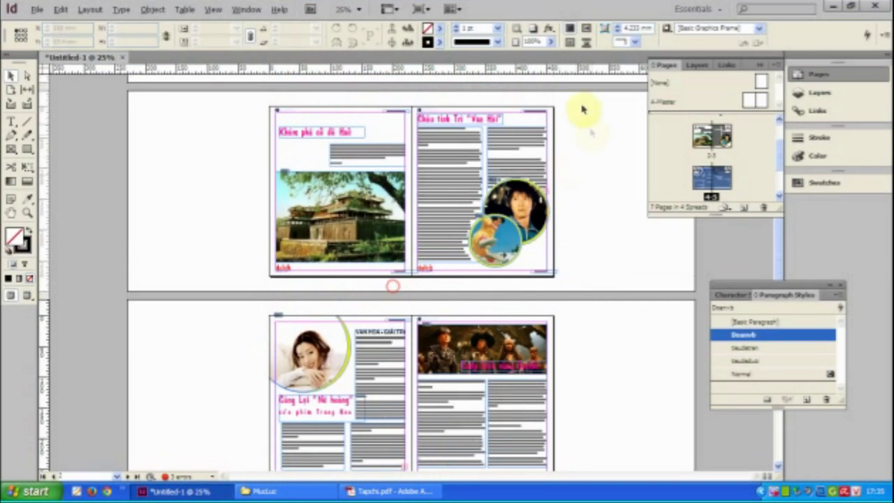
left_click(547, 112)
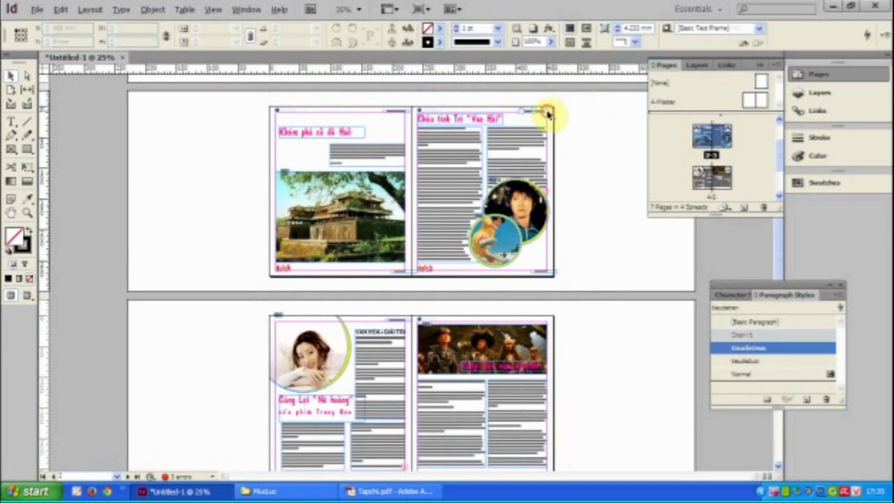
left_click(548, 271, "shift")
Paste the copied page 3 header and footer frames in place on page 5
left_click_drag(551, 368, 533, 178)
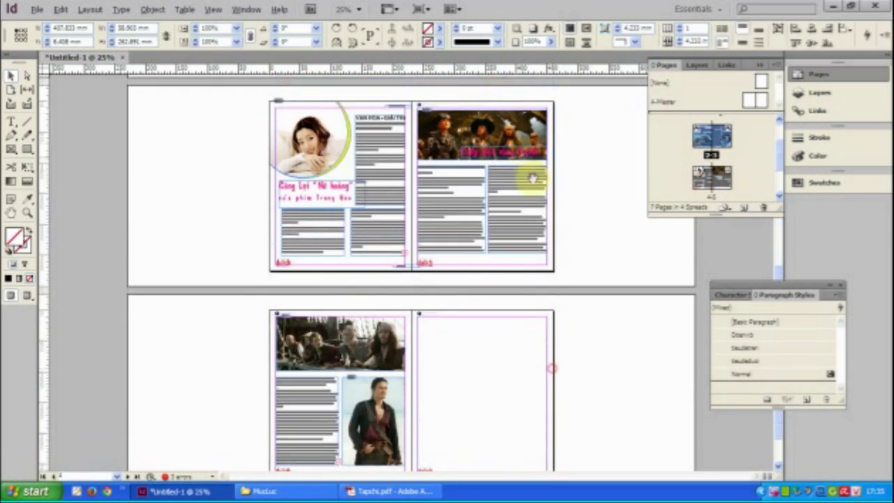
left_click(535, 251)
left_click(62, 10)
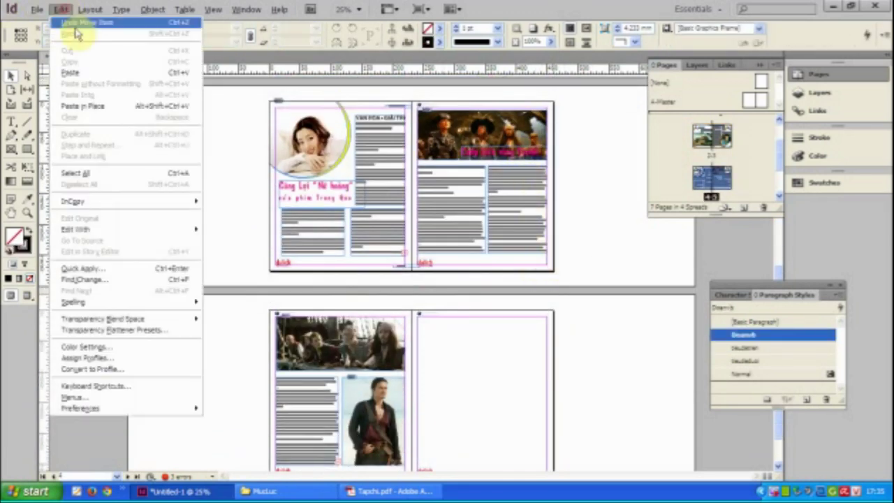
left_click(89, 106)
Change page 5's header text to "Phim hay trong tháng" and move its frame right so the text meets the outer margin
key("z")
left_click_drag(574, 97, 481, 132)
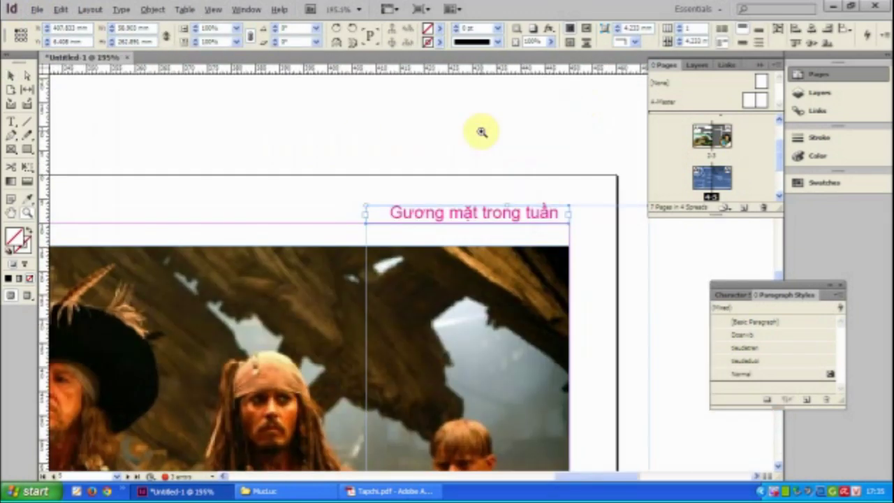
left_click(12, 75)
double_click(384, 212)
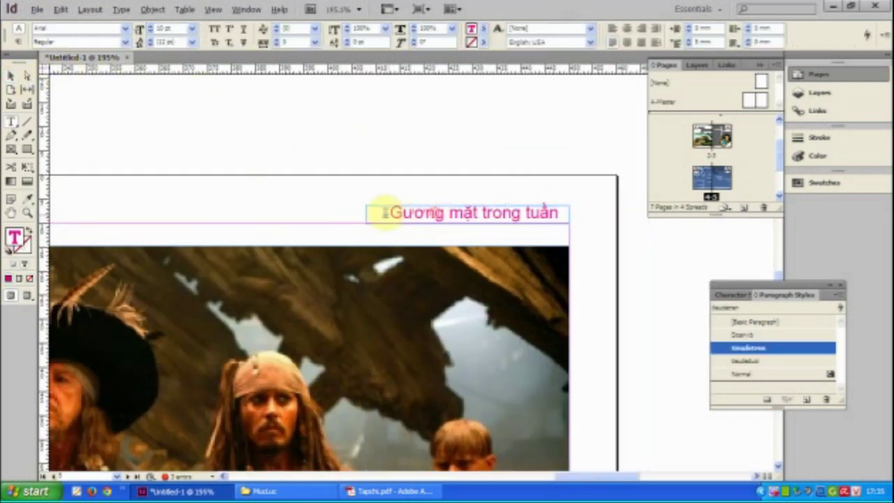
left_click_drag(384, 212, 566, 212)
type("Phim ")
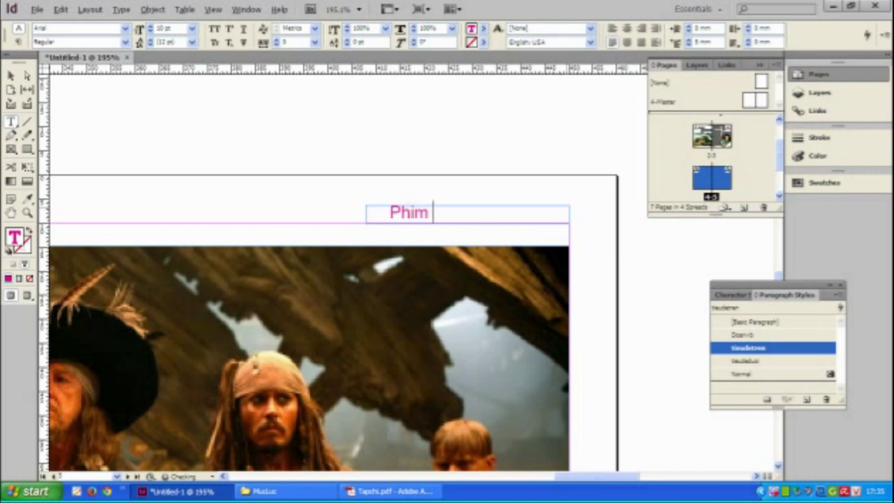
type("hay trong")
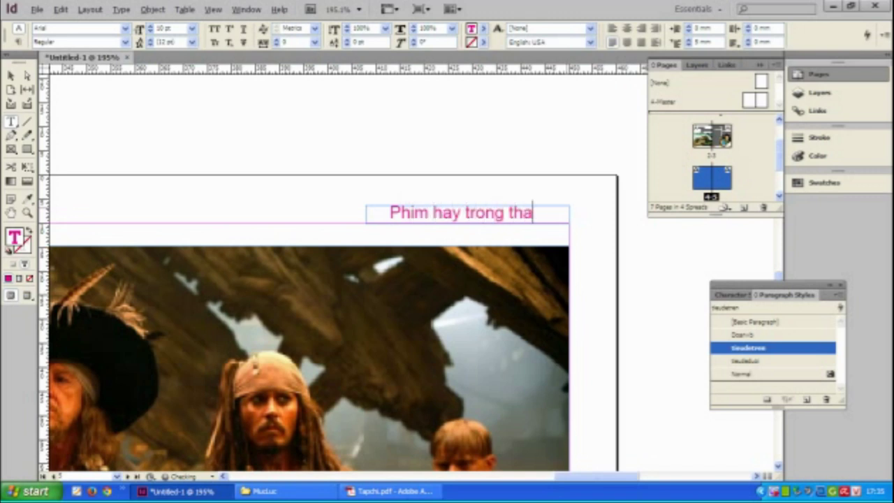
type(" tháng")
left_click(11, 76)
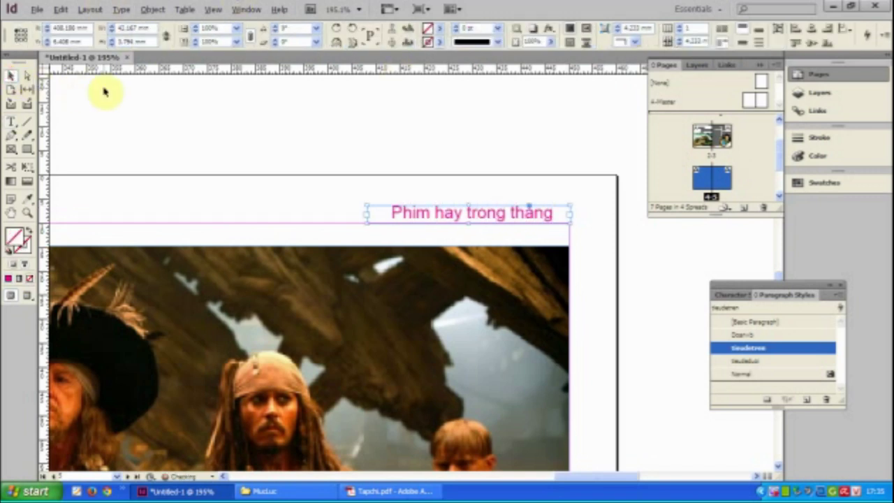
Replace the copied footer text on page 5 with "Cướp biển Caribê"
scroll(373, 182, "down", 10)
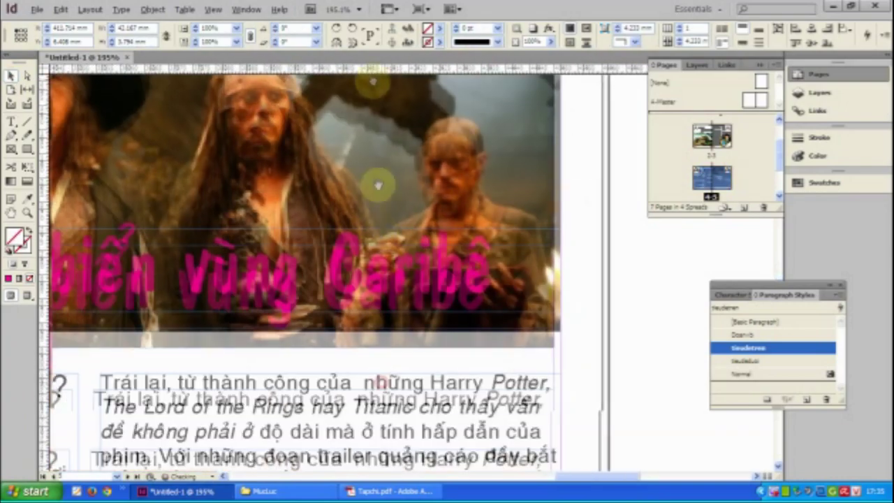
scroll(375, 233, "down", 15)
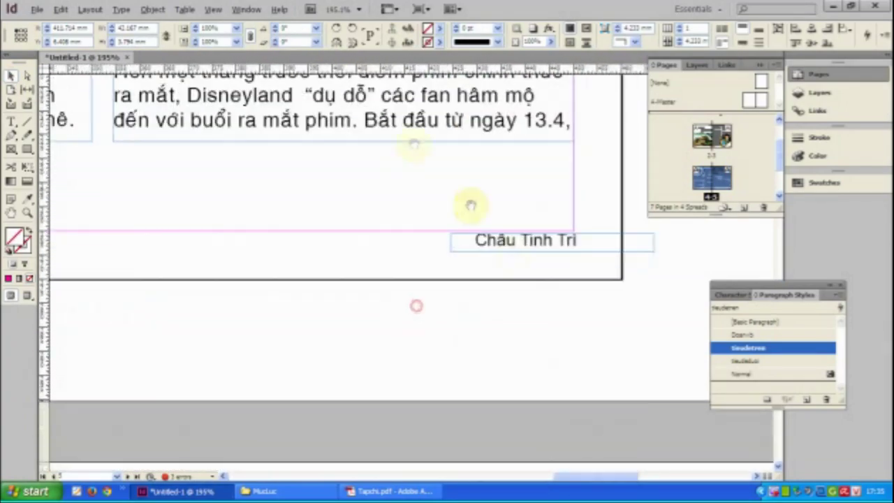
left_click(498, 244)
double_click(499, 243)
left_click_drag(484, 238, 565, 238)
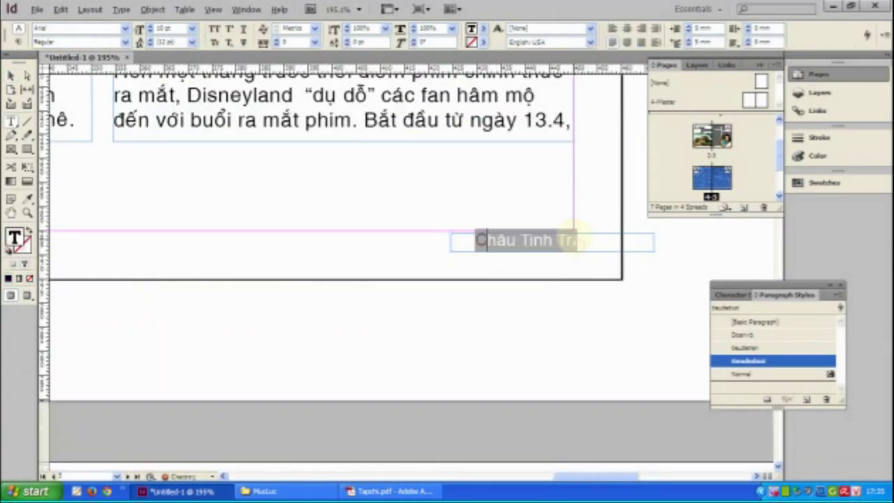
type("Cup")
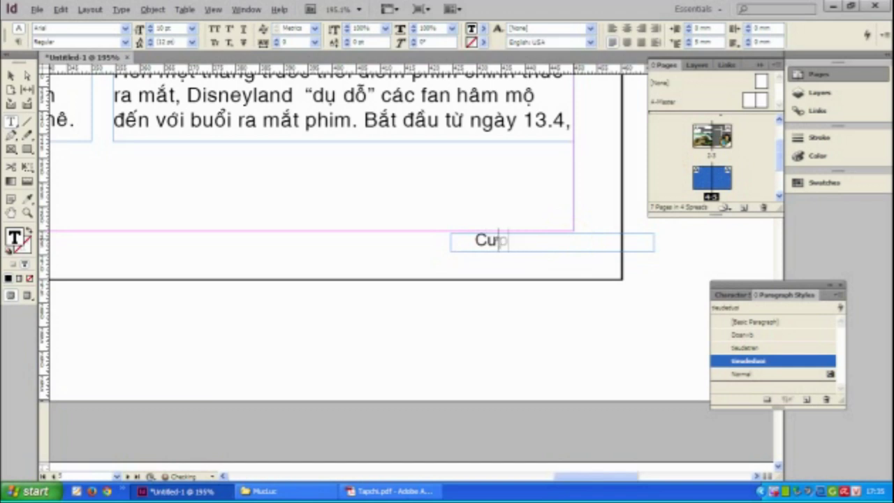
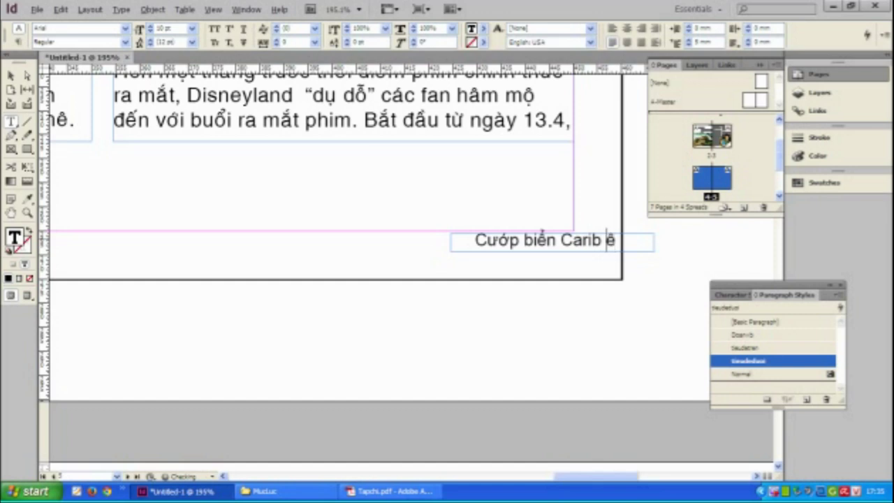
Move page 5's footer frame left until its text ends at the outer margin
left_click(11, 75)
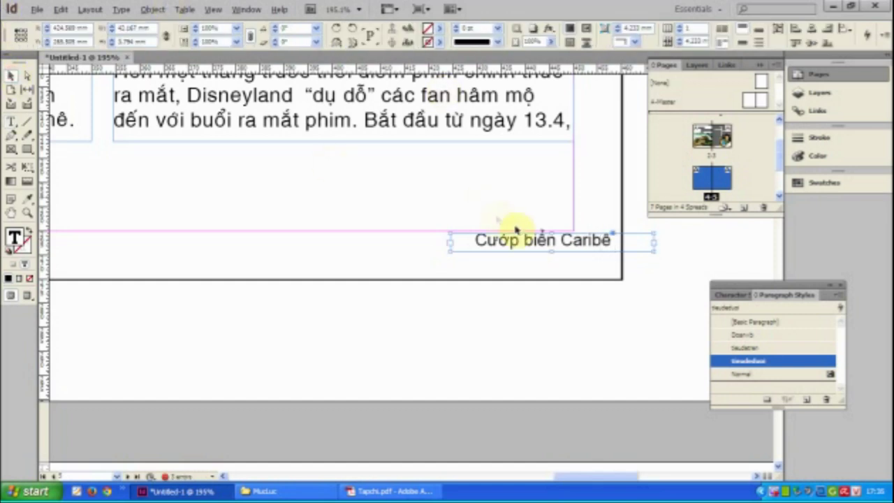
left_click_drag(515, 233, 521, 245)
key("Left")
key("Left")
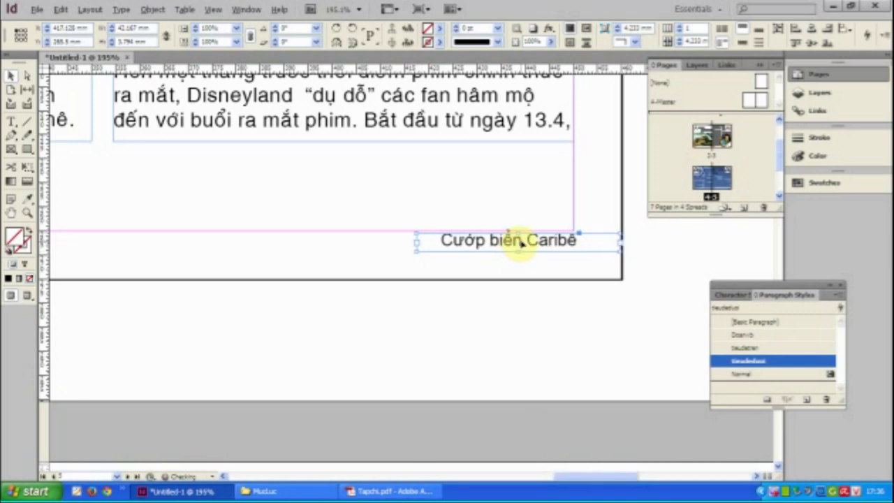
Select page 5's header and footer text frames together and copy them
key("ctrl+minus")
key("ctrl+minus")
key("ctrl+minus")
key("ctrl+minus")
key("ctrl+minus")
key("ctrl+minus")
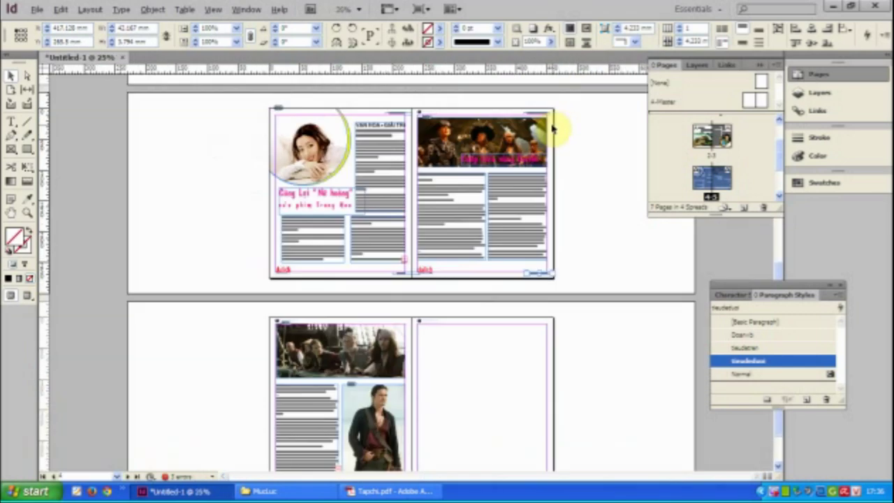
left_click(548, 114, "shift")
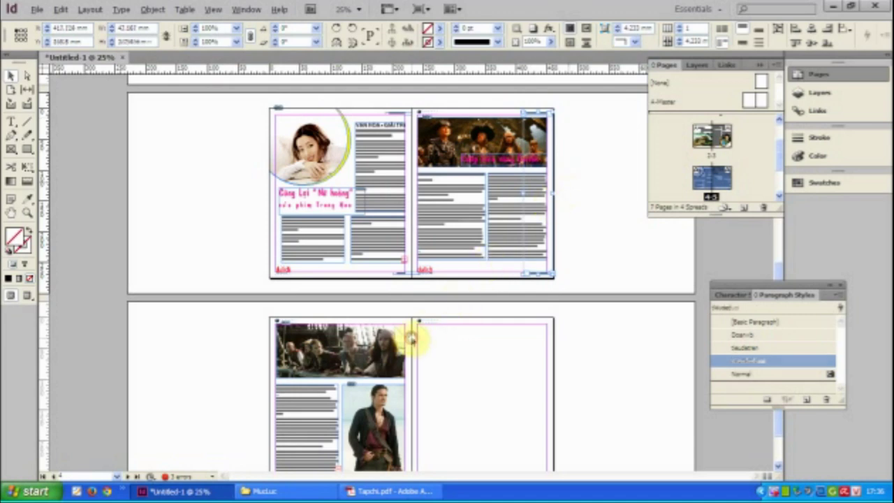
Paste the copied header and footer frames in place on the 6-7 spread and move them onto page 6's inner edge
left_click_drag(411, 338, 326, 223)
left_click(216, 295)
left_click(82, 14)
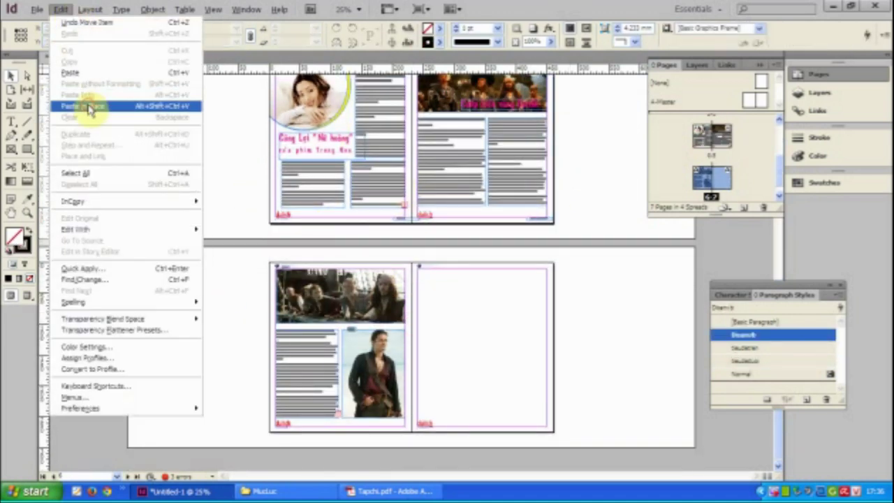
left_click(87, 103)
left_click(542, 279)
left_click_drag(545, 269, 404, 267)
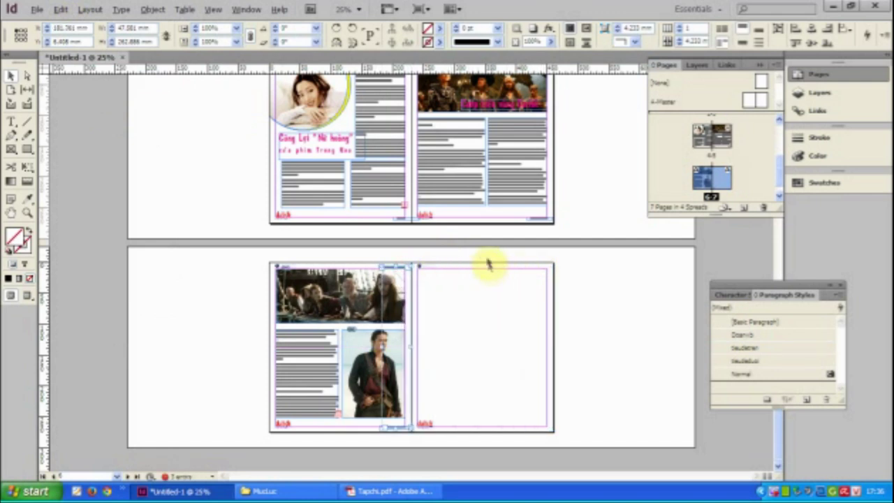
Start a table of contents for the empty page 7 and title it "Mục Lục"
left_click(454, 289)
key("ctrl+=")
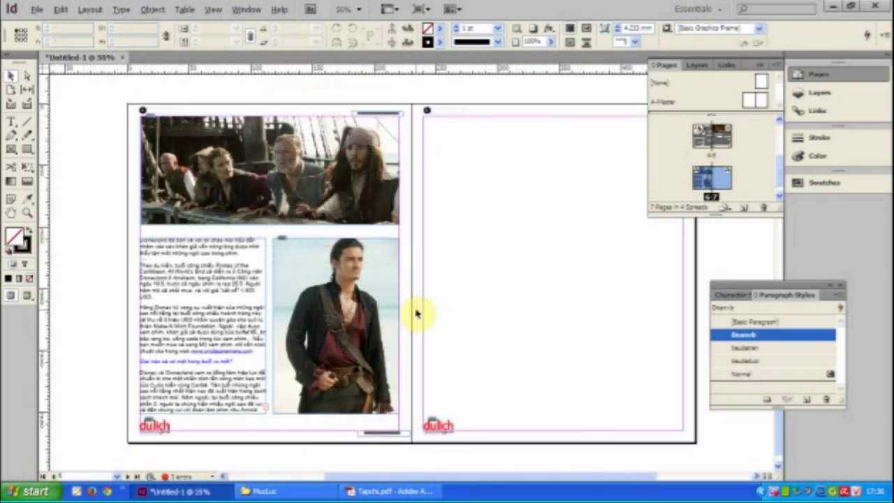
left_click_drag(488, 219, 327, 215)
key("ctrl+=")
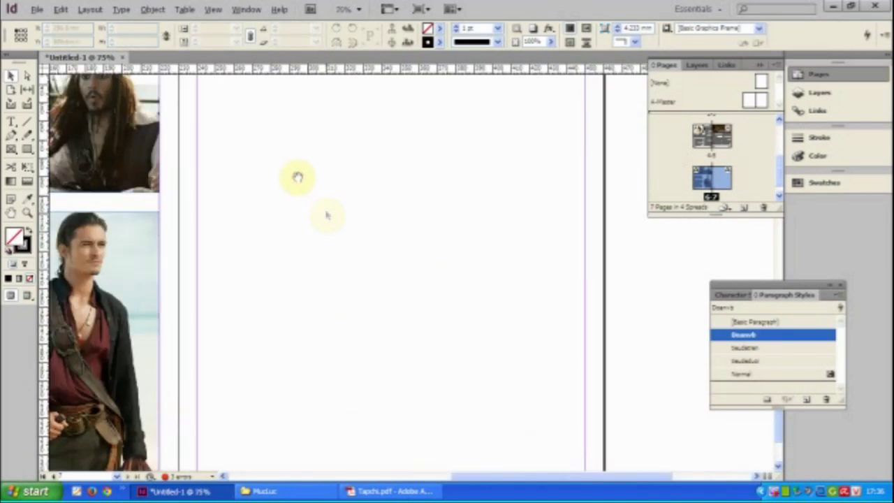
mouse_move(297, 178)
left_mouse_down()
mouse_move(314, 329)
mouse_move(293, 177)
left_mouse_up()
left_click_drag(424, 182, 400, 213)
left_click(388, 191)
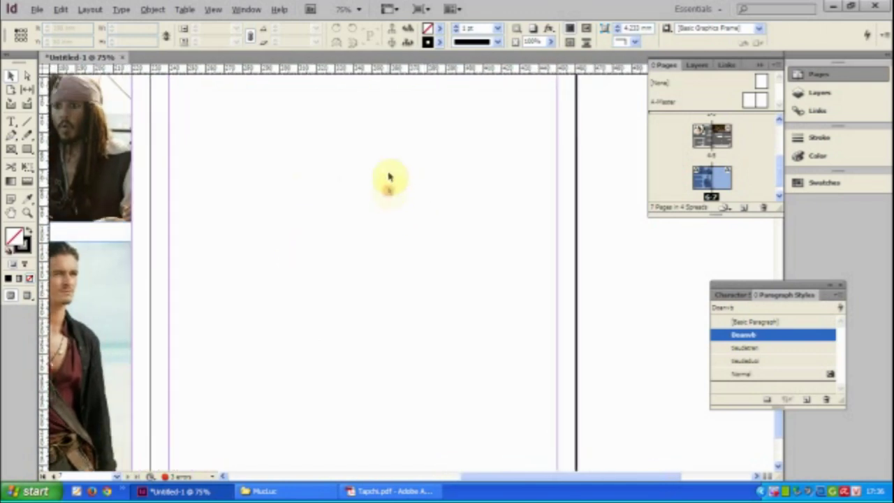
left_click(90, 10)
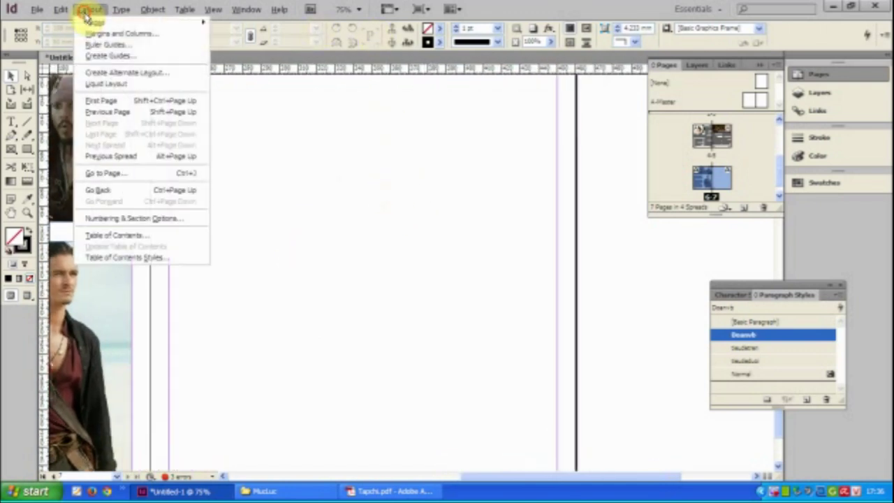
left_click(149, 238)
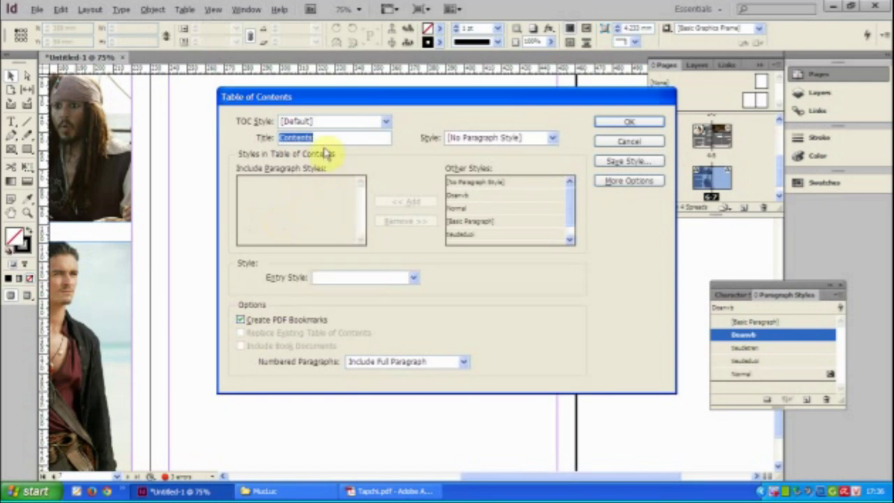
type("Muc Luc")
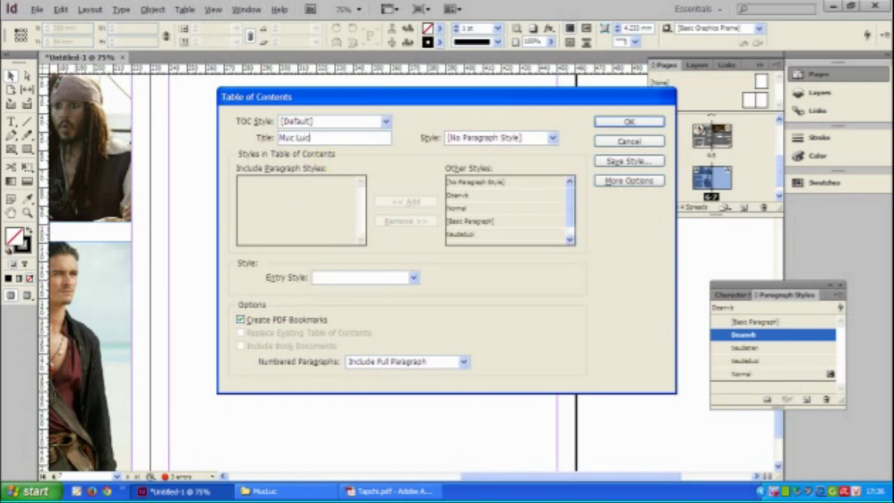
Create a new paragraph style for the contents title with a 30 pt size and magenta text (C=0 M=100 Y=0 K=0)
left_click(512, 137)
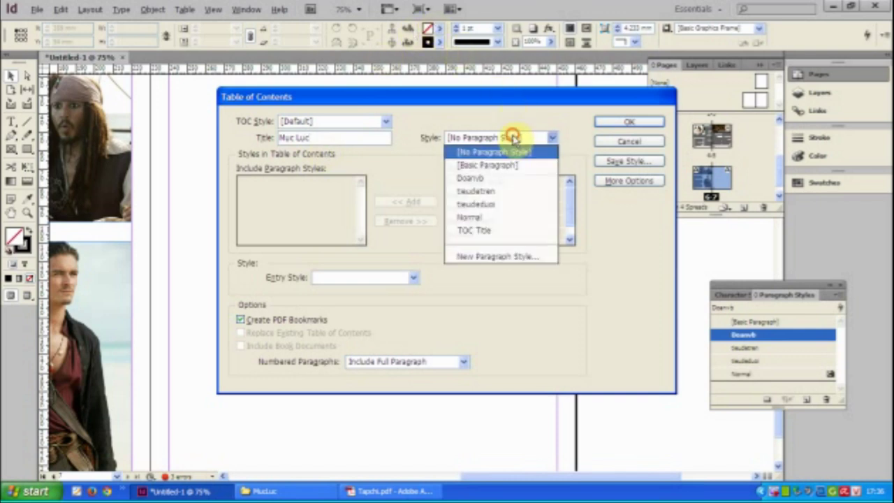
left_click(498, 258)
left_click(451, 94)
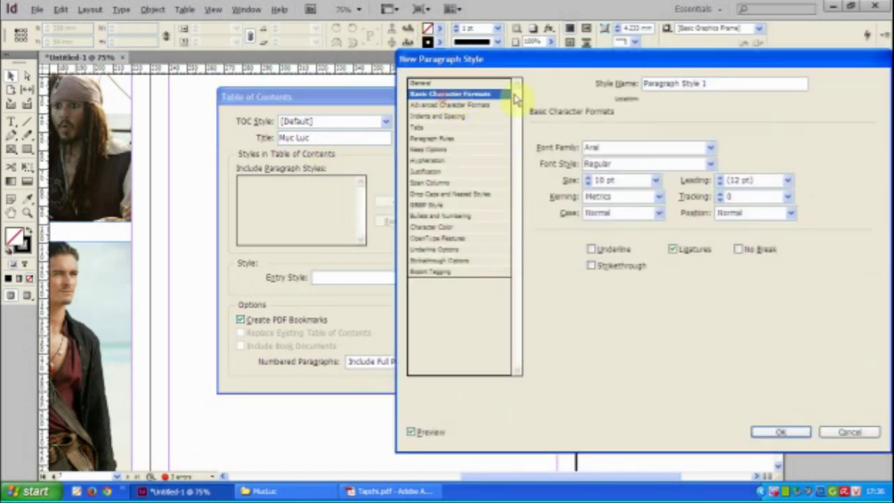
left_click_drag(603, 178, 579, 178)
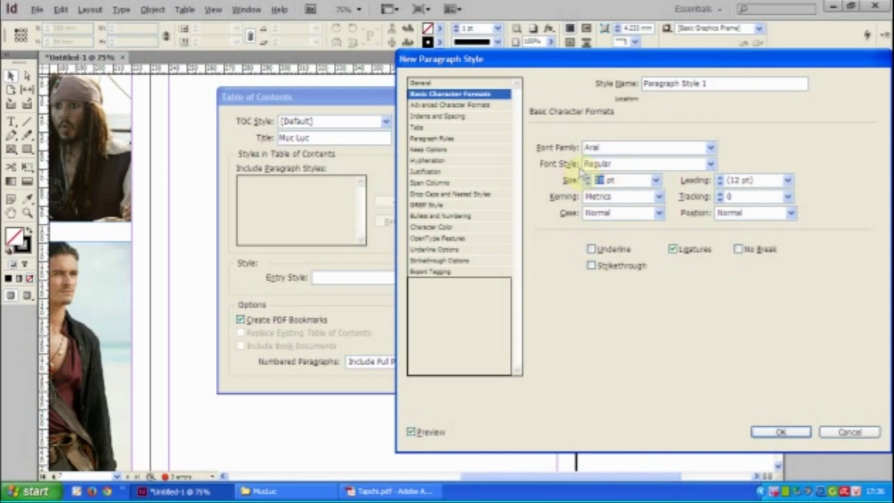
left_click(436, 229)
left_click(587, 202)
left_click(756, 431)
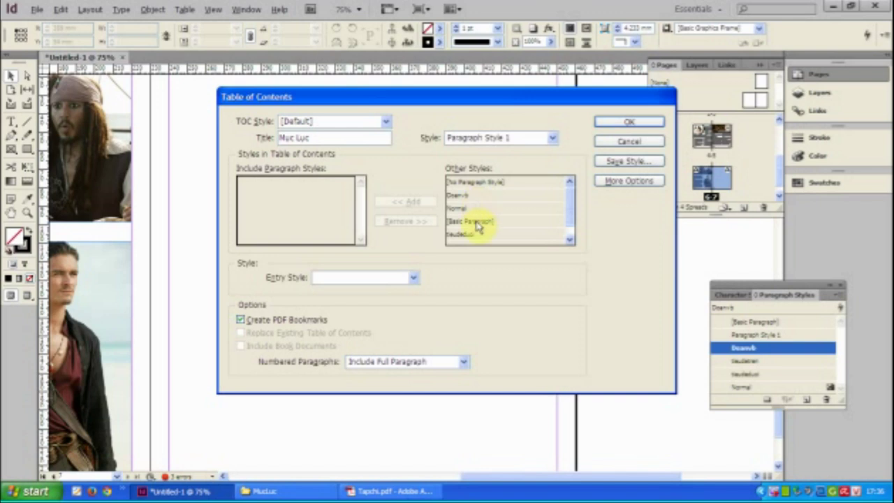
Include the tieudetren and tieudeduoi paragraph styles, in that order, in the table of contents
left_click_drag(570, 217, 570, 226)
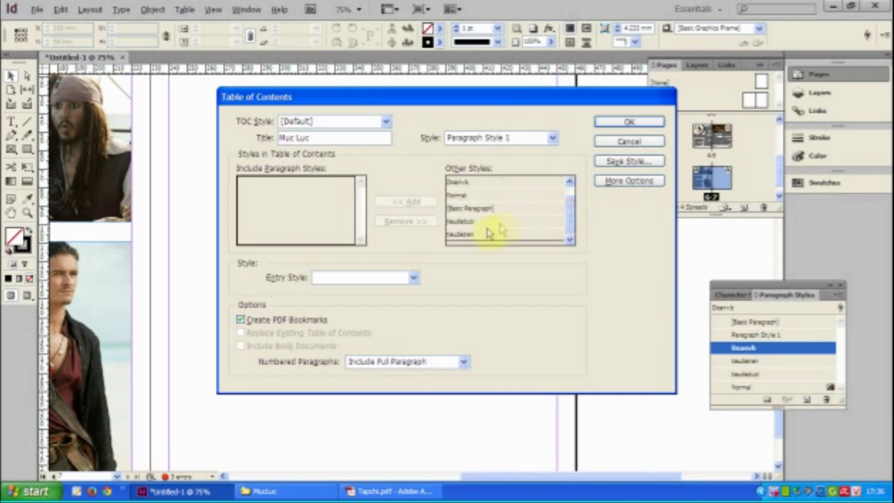
left_click(473, 235)
left_click(418, 204)
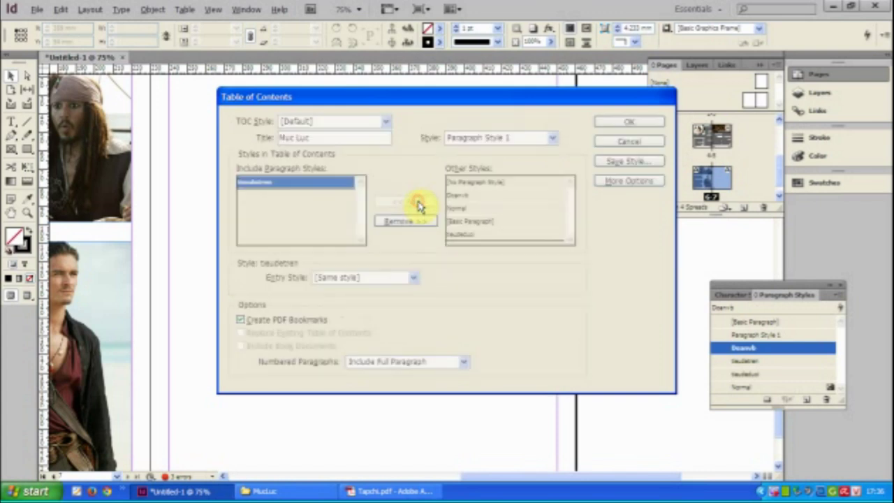
left_click(470, 236)
left_click(420, 203)
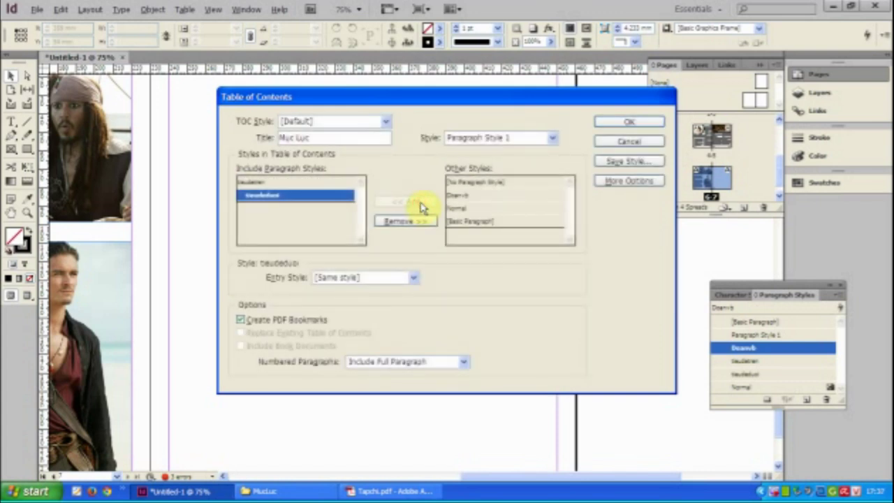
Generate the table of contents with overset text items included and place it on page 7 in a frame about 161 by 195 mm
left_click(607, 121)
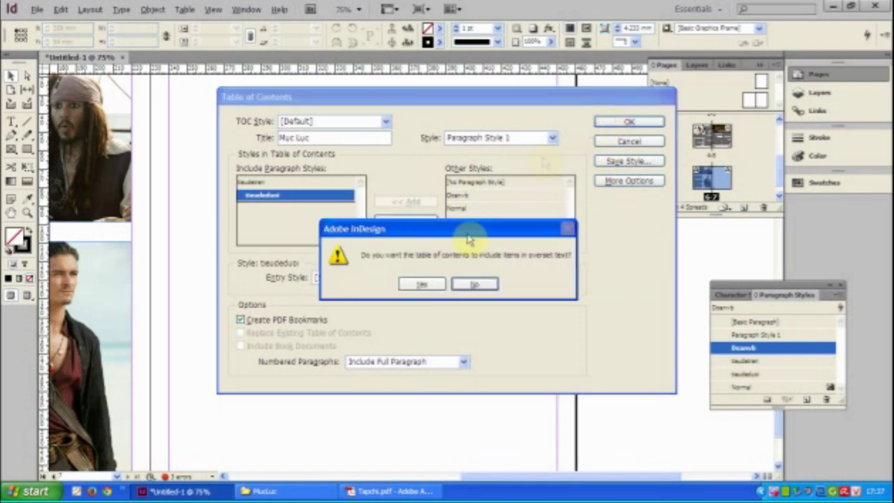
left_click(419, 284)
key("ctrl+minus")
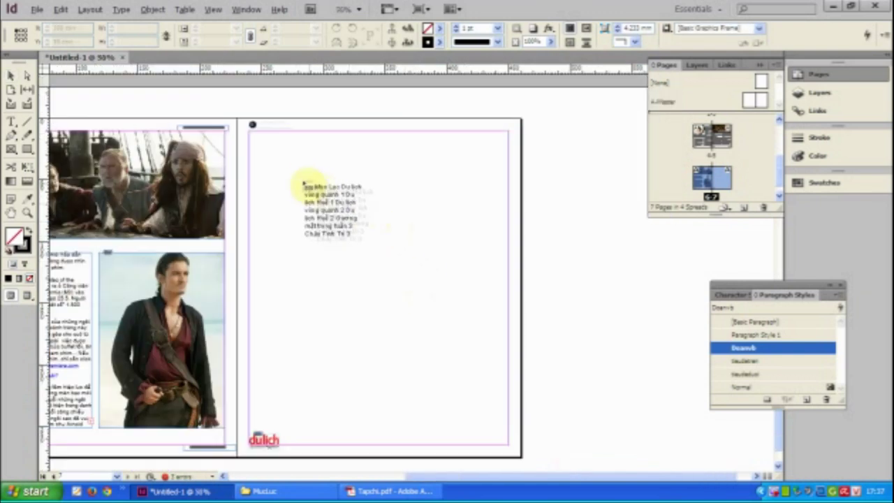
left_click_drag(283, 164, 482, 399)
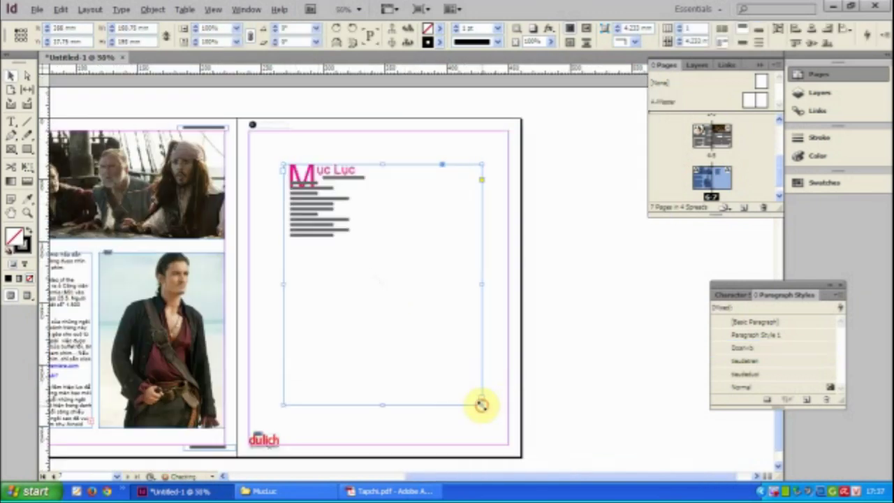
key("ctrl+equal")
key("ctrl+equal")
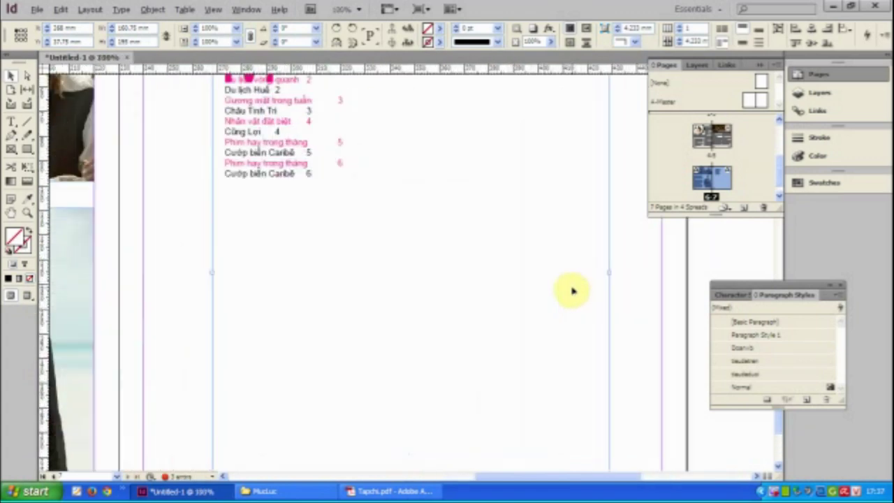
left_click_drag(426, 198, 408, 308)
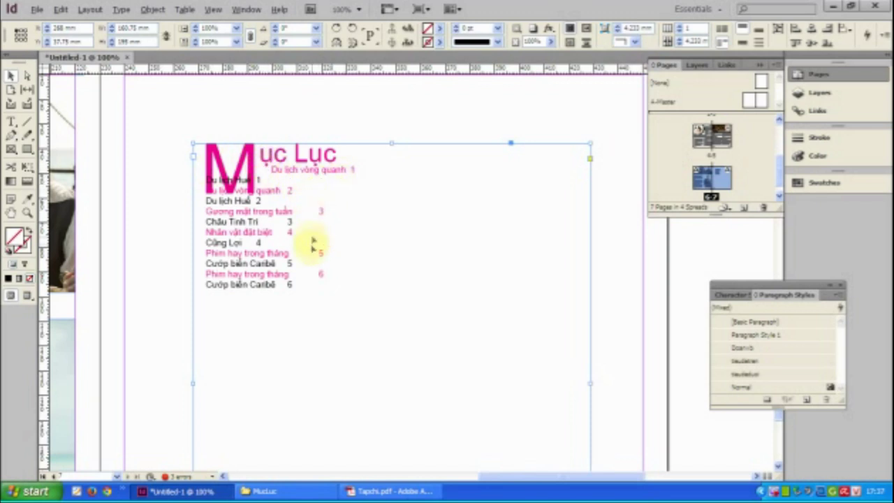
triple_click(253, 160)
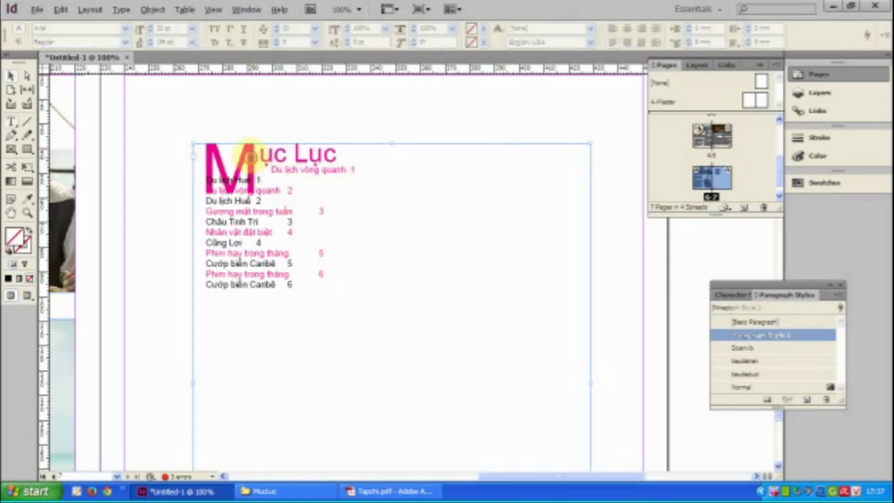
left_click_drag(337, 155, 210, 151)
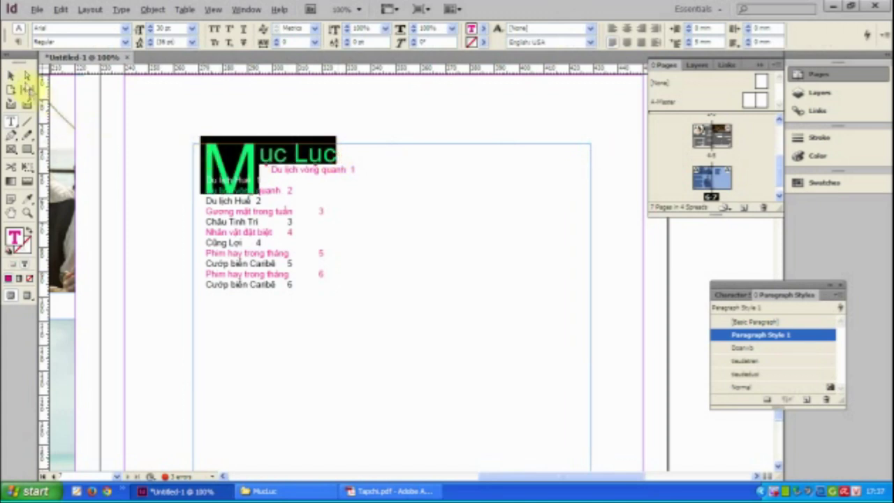
left_click(12, 75)
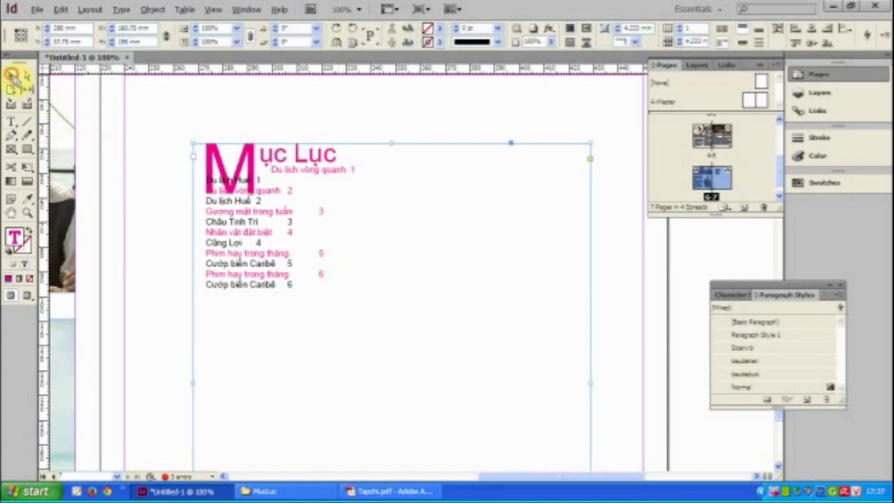
double_click(772, 337)
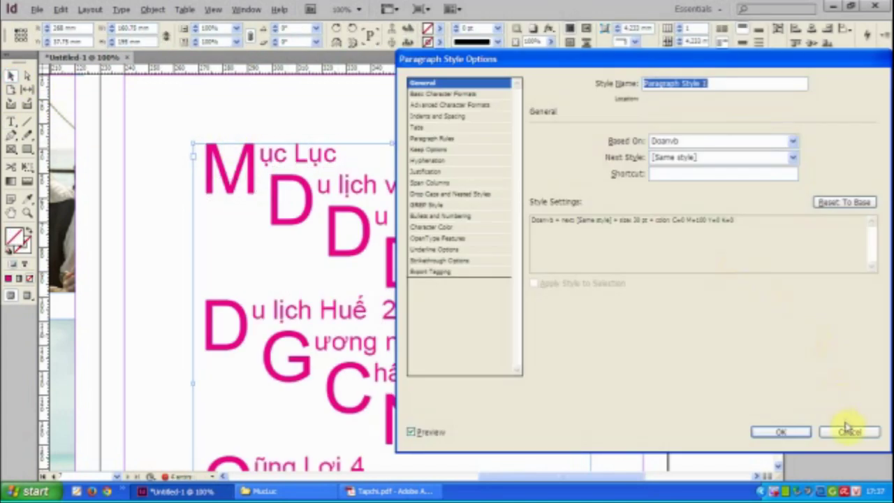
left_click(849, 431)
key("ctrl+z")
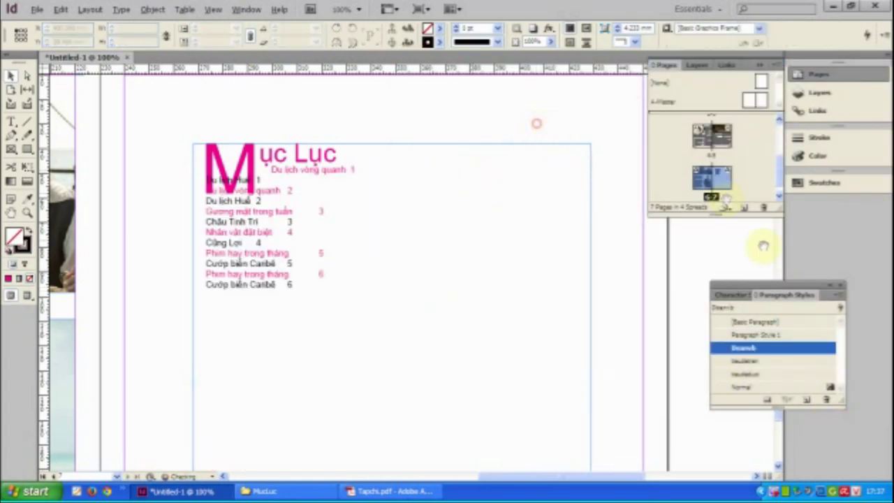
Remove the drop cap from Paragraph Style 1, used by the contents title, by setting its drop cap lines to 0
double_click(777, 336)
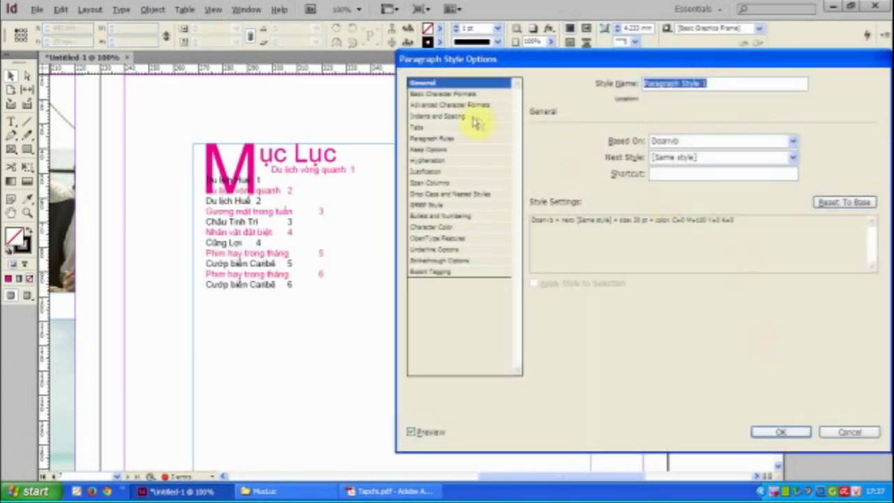
left_click(433, 194)
left_click(543, 174)
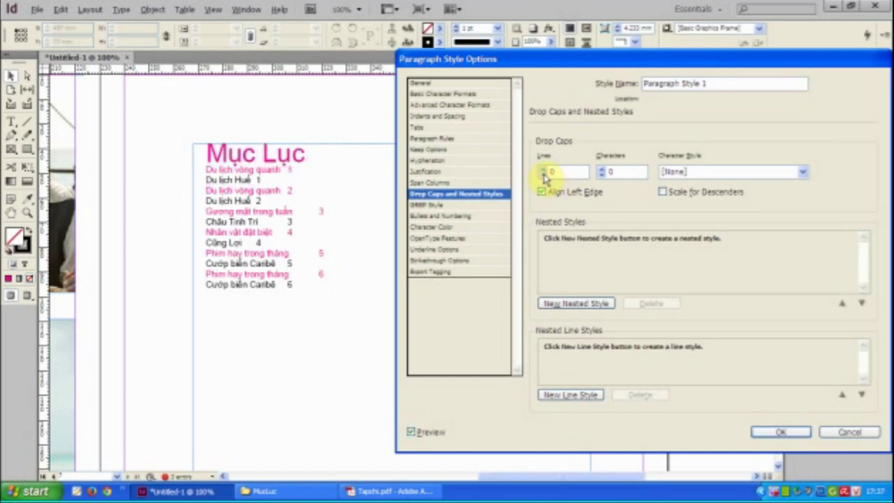
Set the space after to 8 mm in Paragraph Style 1 and apply the style changes
left_click(438, 117)
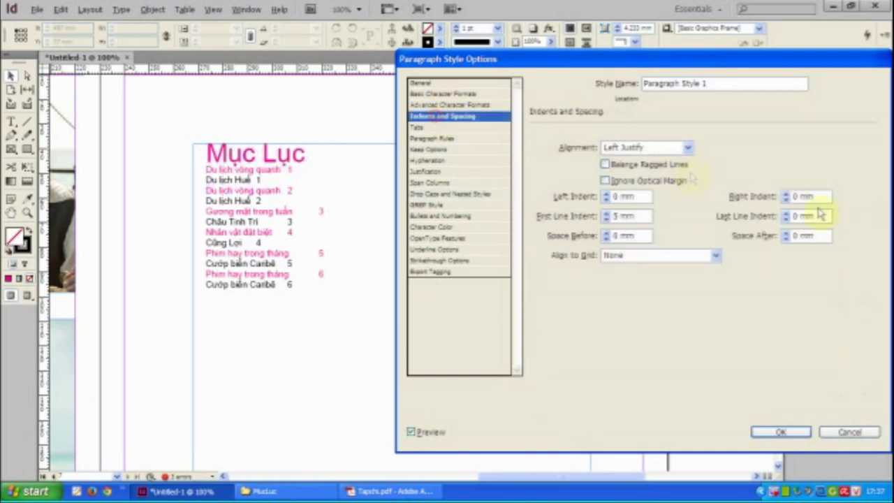
left_click(785, 233)
left_click(785, 233)
left_click(785, 233)
left_click(785, 233)
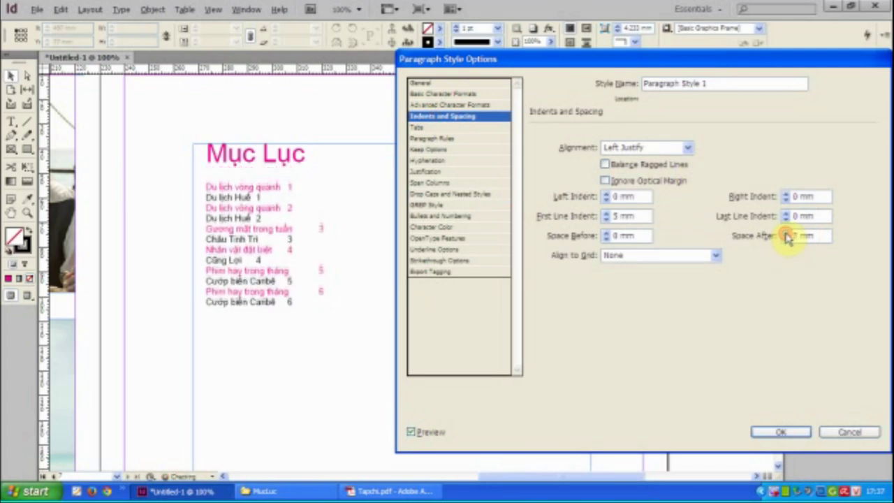
left_click(785, 233)
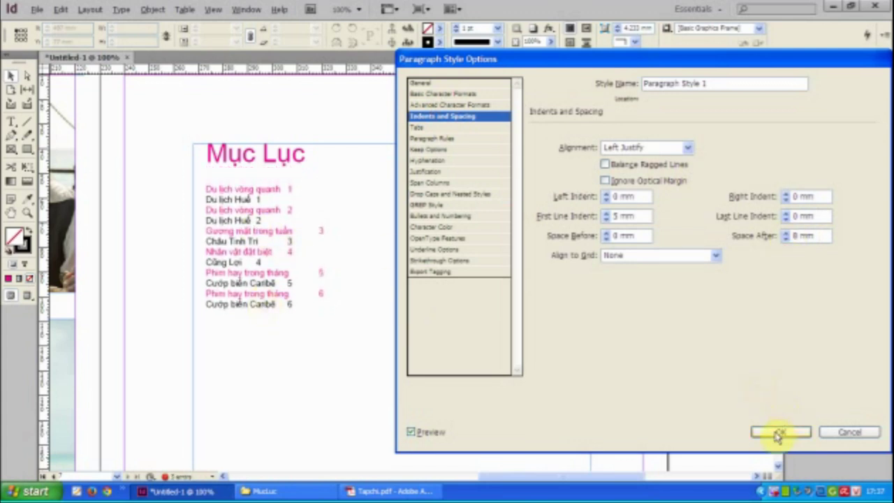
left_click(778, 433)
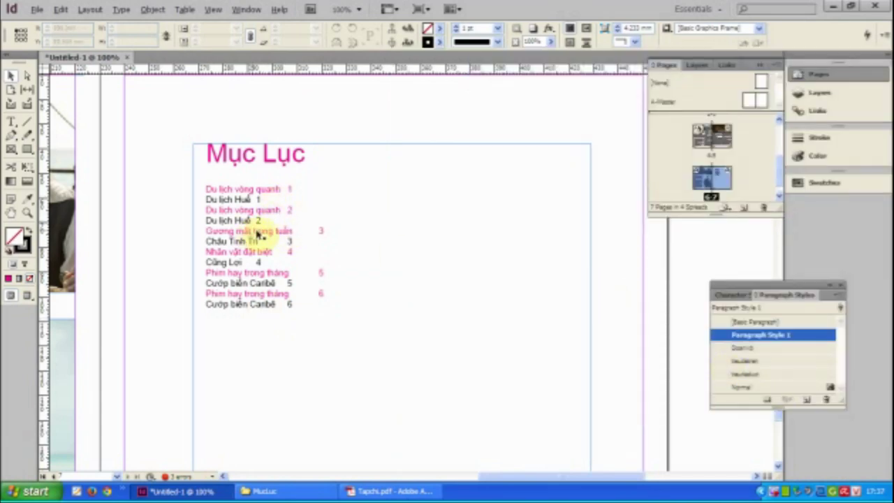
Examine the running headers and footers on the earlier spreads that supply the table of contents entries
key("ctrl+minus")
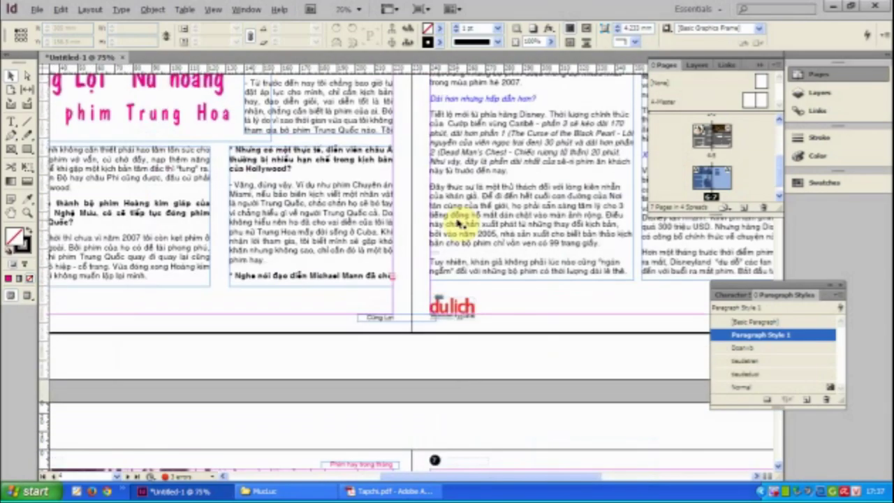
left_click_drag(453, 167, 495, 353)
left_click_drag(412, 248, 449, 355)
left_click_drag(425, 283, 437, 317)
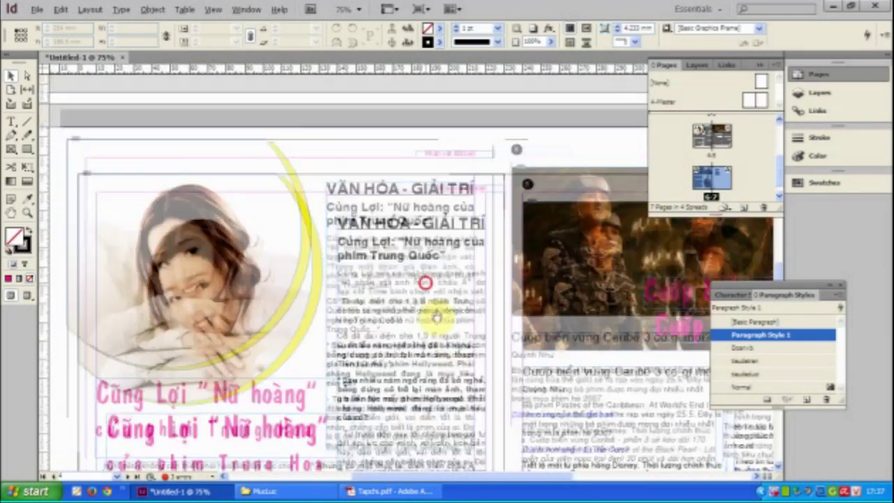
left_click_drag(311, 312, 343, 289)
left_click_drag(375, 256, 367, 280)
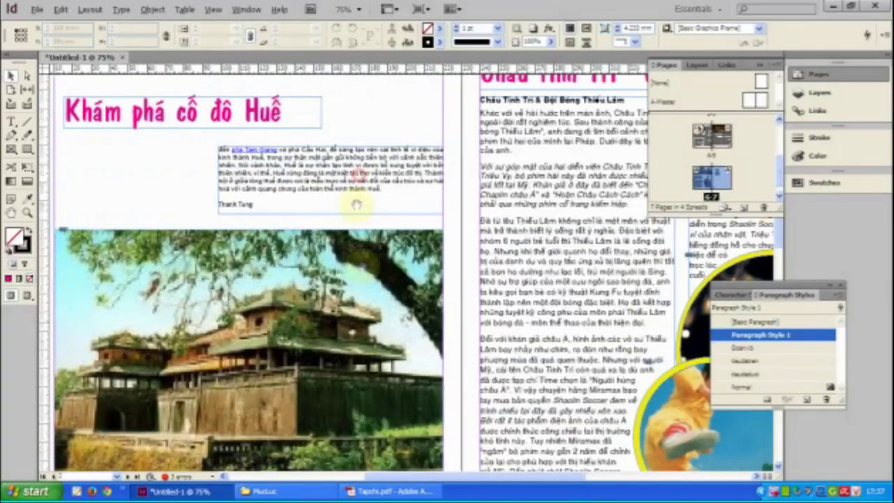
left_click_drag(349, 197, 423, 244)
left_click_drag(505, 177, 270, 240)
left_click_drag(560, 180, 407, 192)
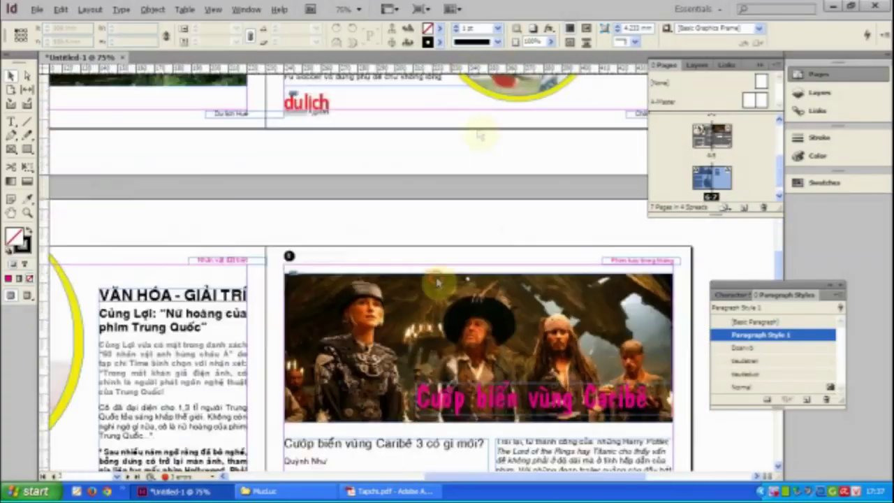
left_click_drag(284, 475, 373, 239)
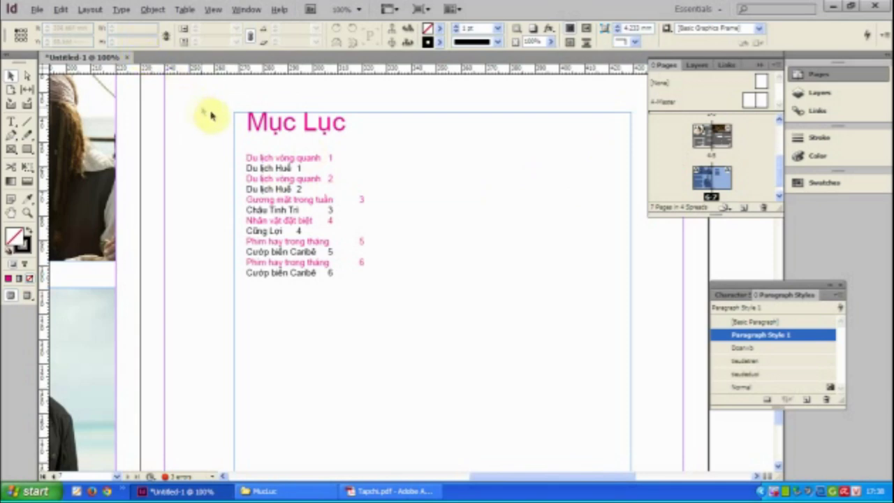
Reopen the settings of the page 7 table of contents and separate tieudetren entries from page numbers with a right indent tab
left_click(248, 133)
left_click(90, 9)
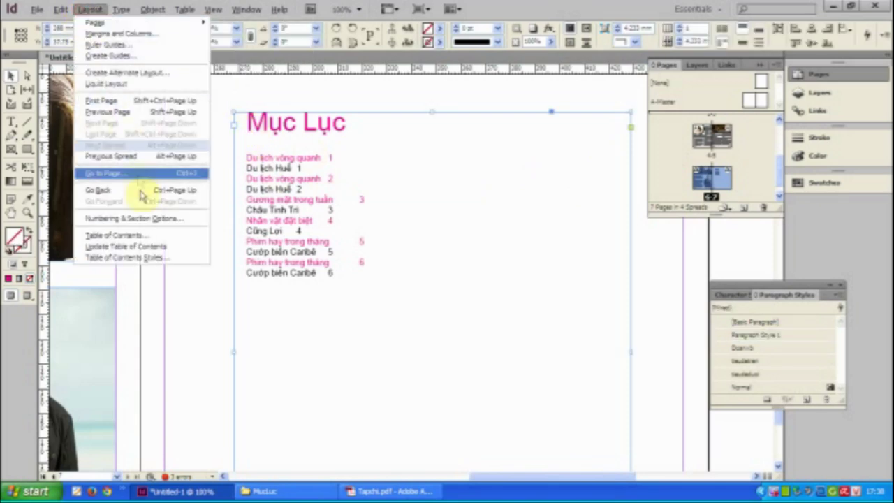
left_click(124, 235)
left_click_drag(394, 98, 533, 40)
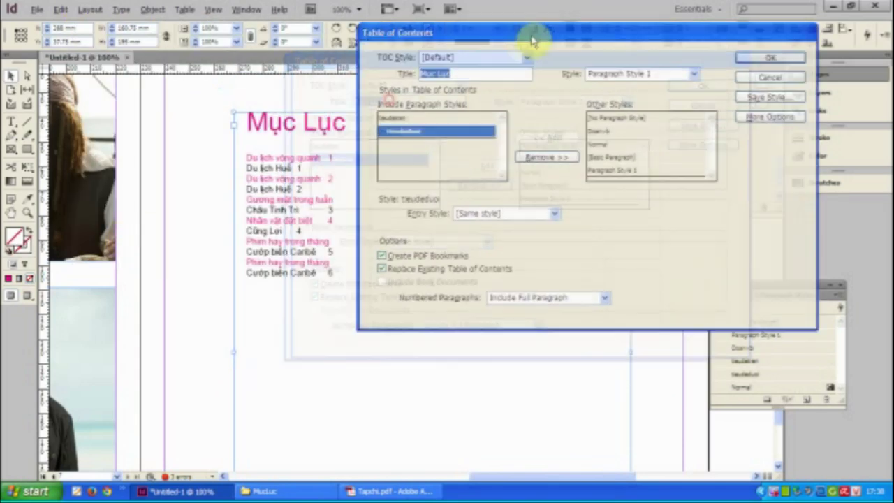
left_click_drag(439, 126, 430, 118)
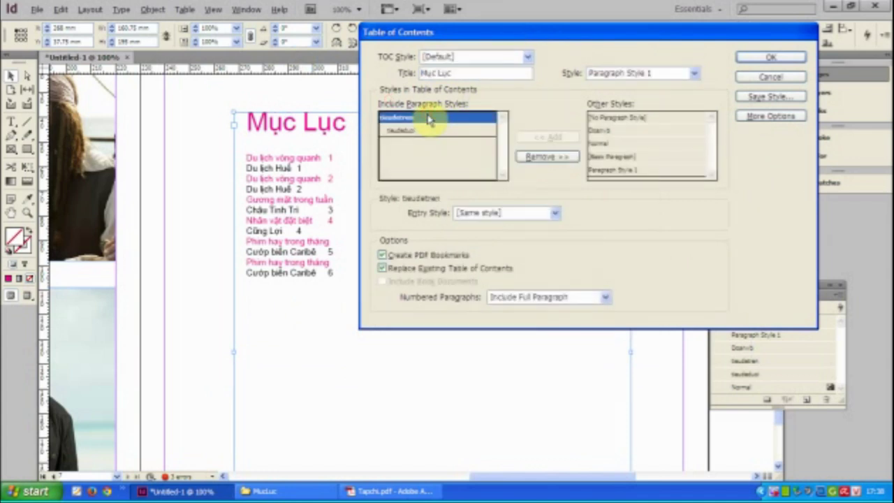
left_click(766, 122)
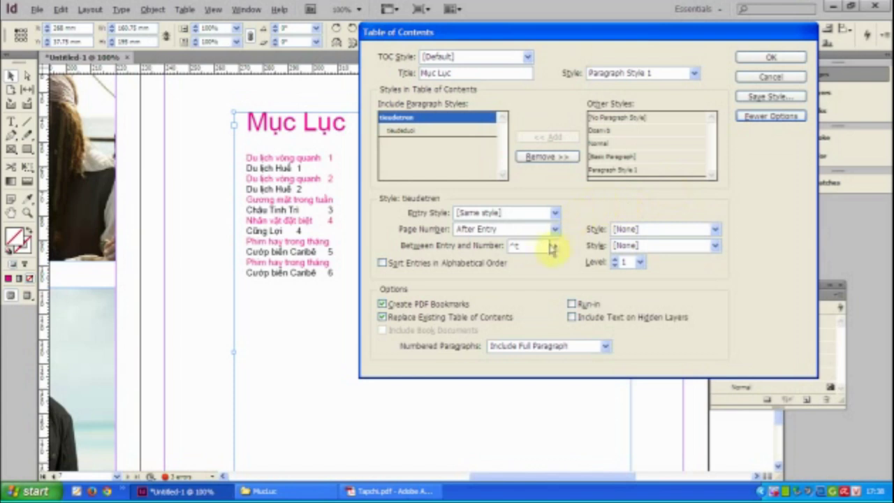
left_click(532, 245)
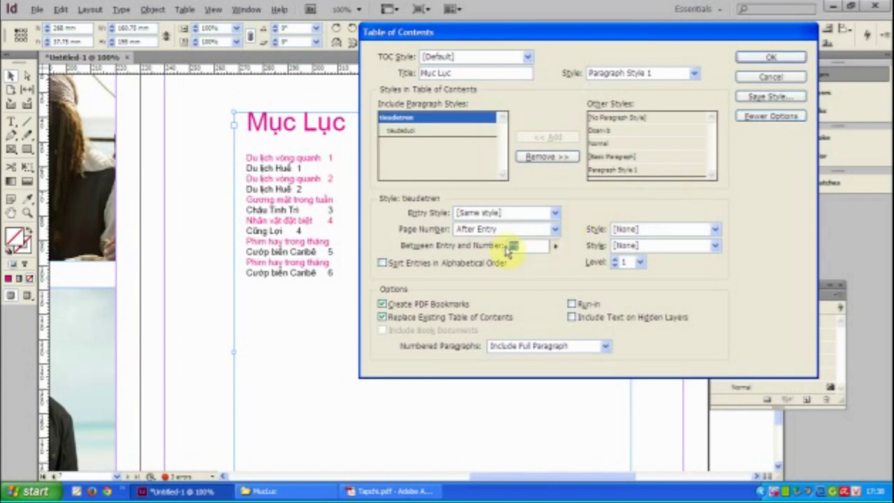
key("BackSpace")
left_click(554, 247)
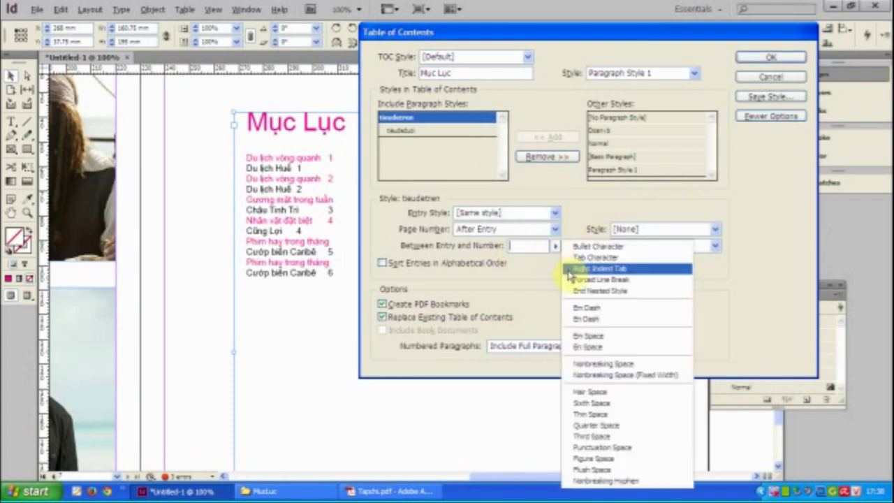
left_click(566, 269)
Set a right indent tab between tieudeduoi entries and page numbers, and regenerate the table of contents with overset text included
left_click(442, 131, "shift")
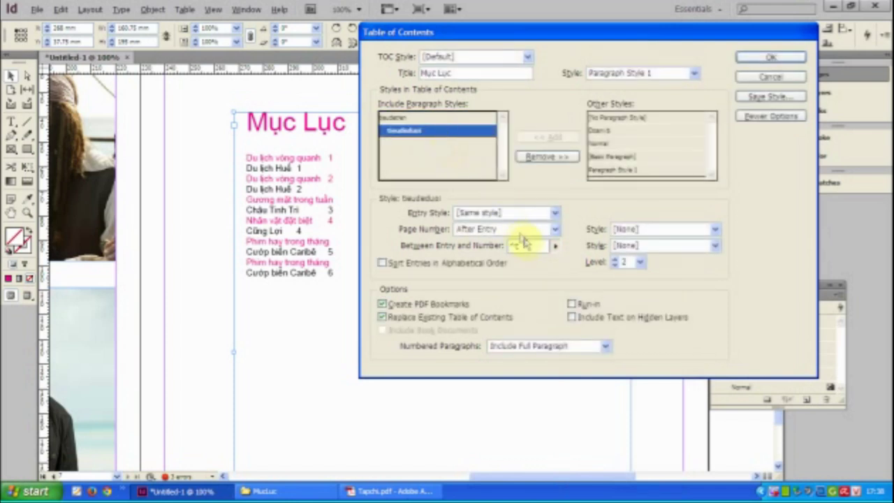
left_click_drag(525, 246, 500, 249)
key("BackSpace")
left_click(555, 246)
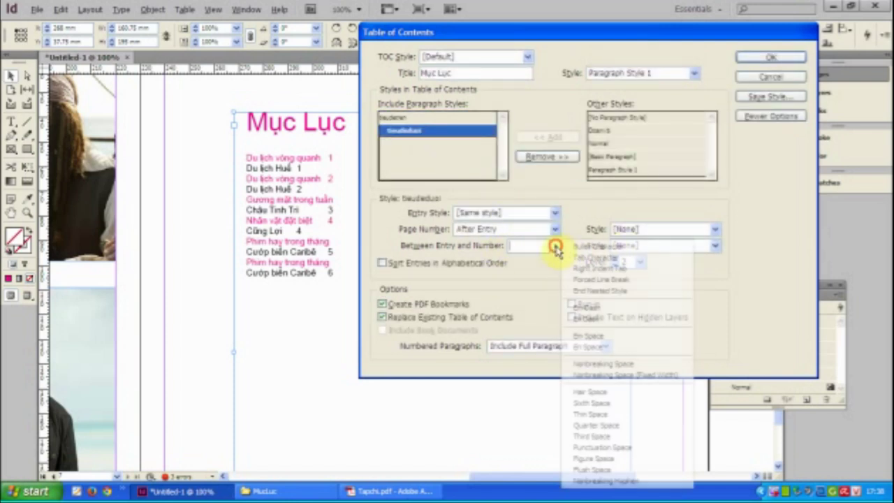
left_click(597, 268)
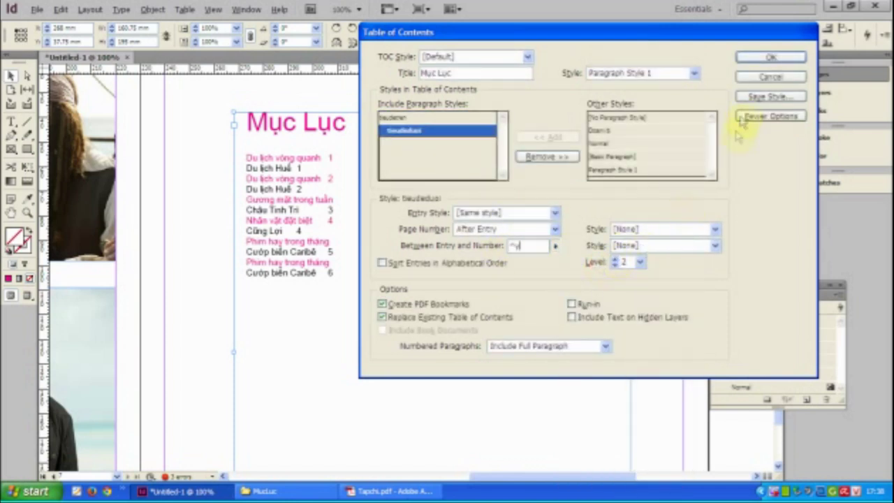
left_click(770, 57)
left_click(422, 284)
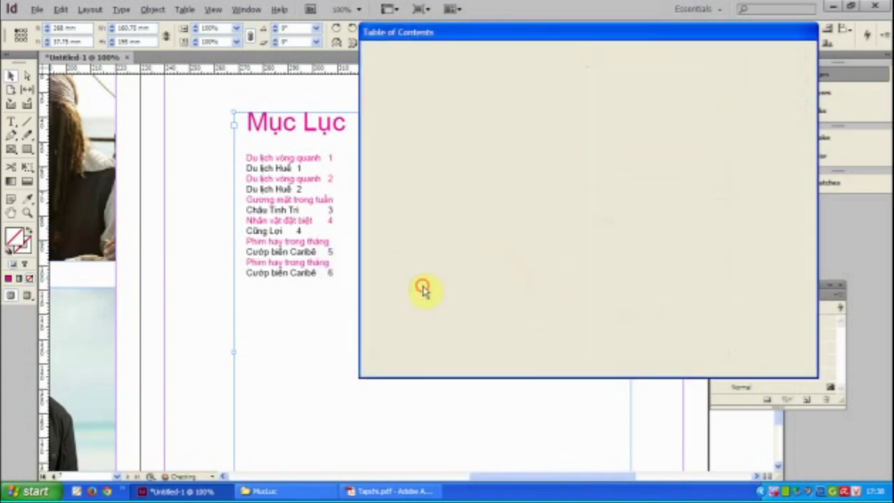
left_click(552, 269)
left_click(475, 92)
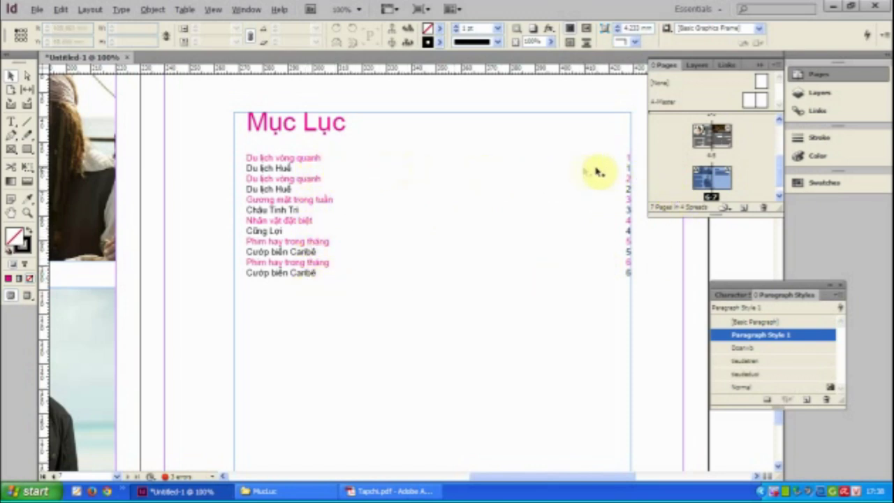
Insert a tab character before the right indent tab in the tieudetren number separator, making it ^t^y
left_click(91, 11)
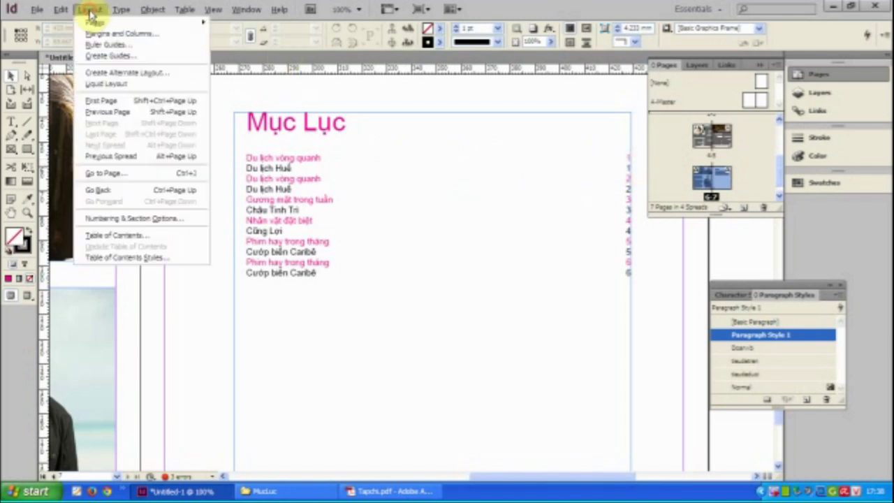
left_click(101, 237)
left_click(394, 134)
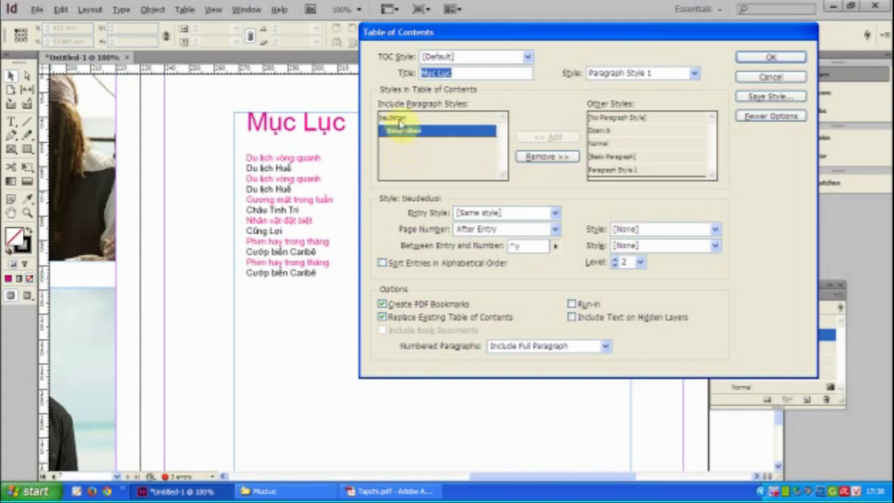
left_click(400, 120)
left_click(557, 246)
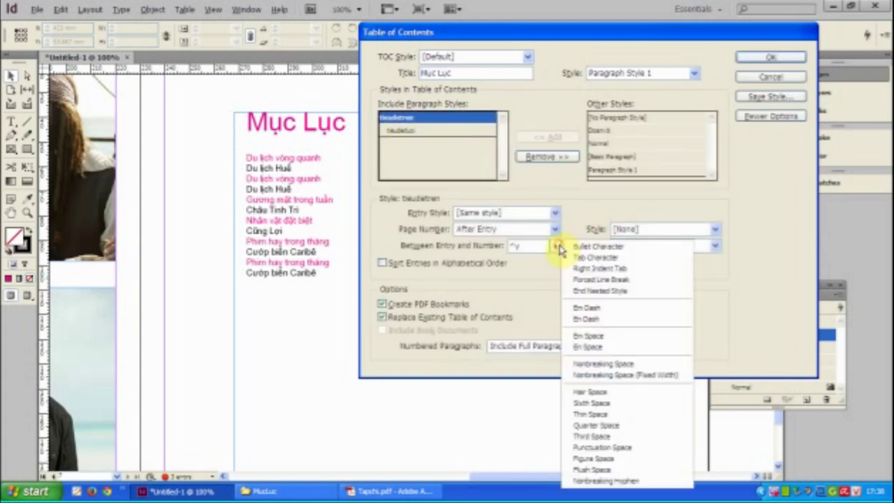
left_click(598, 261)
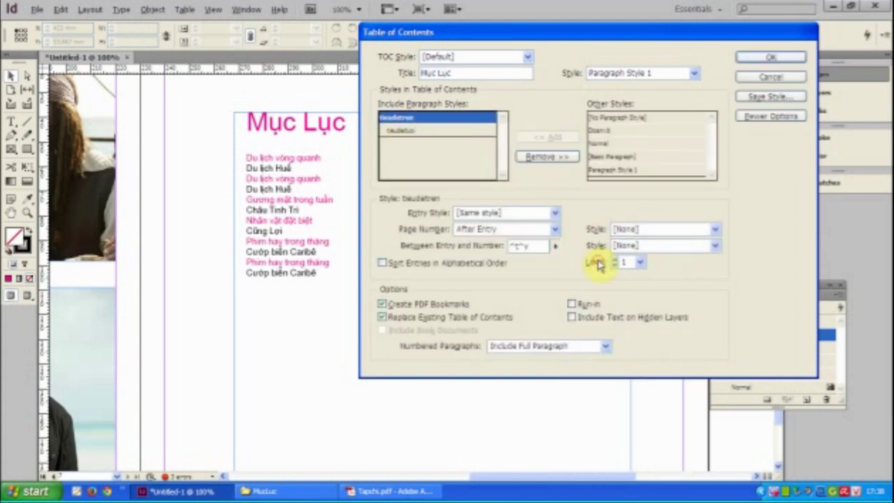
Add a tab character to the tieudeduoi number separator and update the table of contents with overset text included
left_click(425, 132)
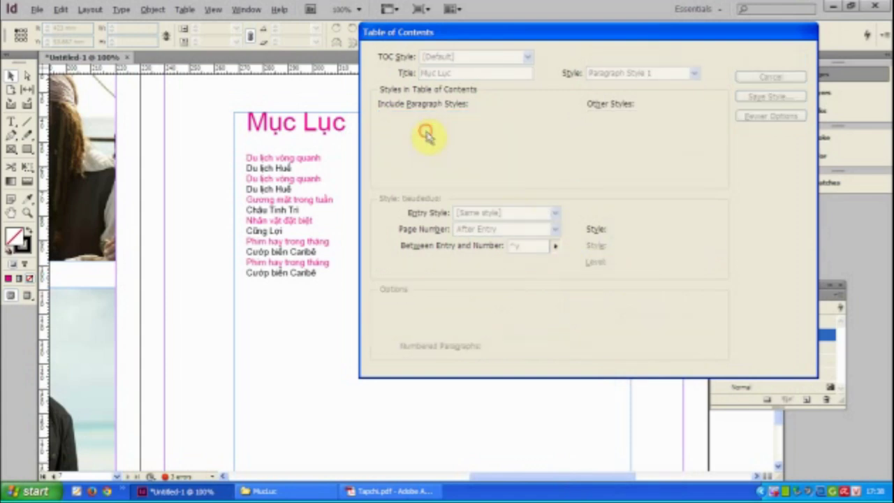
left_click(556, 246)
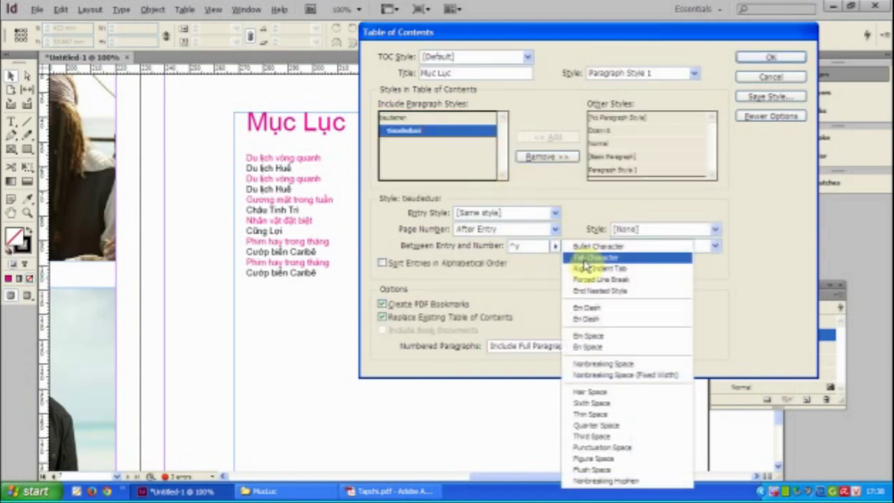
left_click(584, 260)
left_click(742, 59)
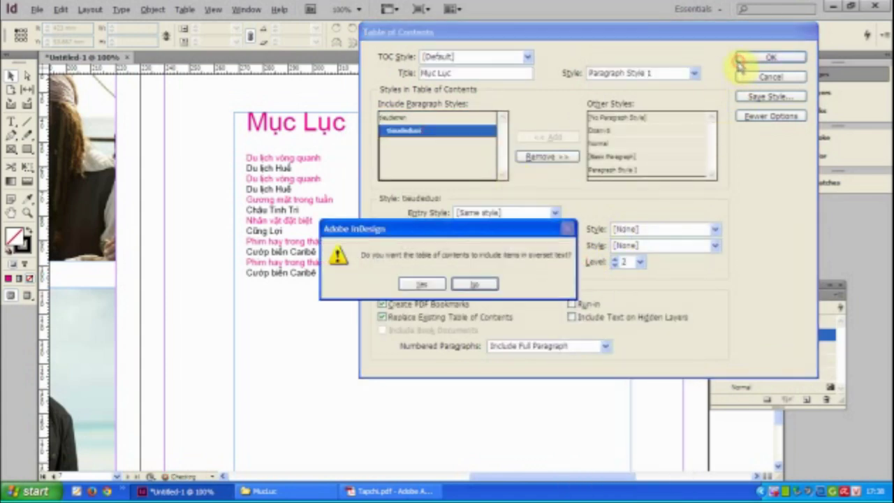
left_click(440, 283)
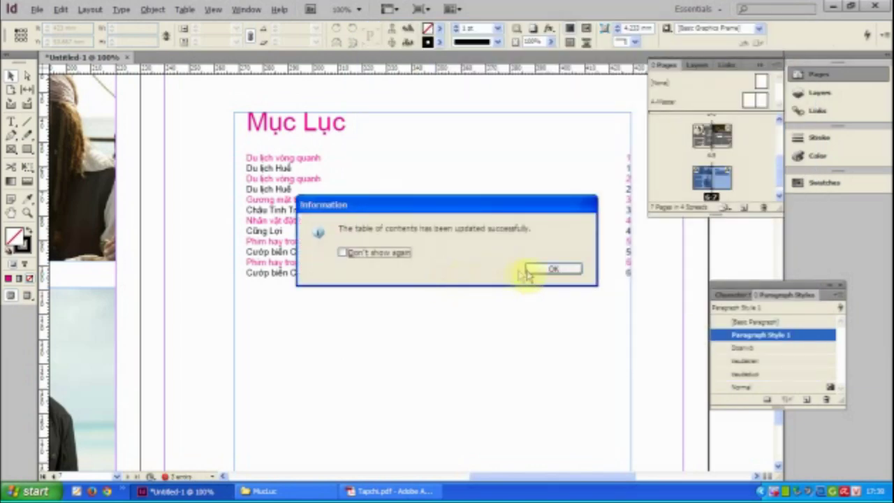
left_click(538, 268)
Add a right-justified tab at about 40.217 mm with a dot leader to the tieudetren paragraph style
left_click_drag(611, 255, 549, 269)
left_click(678, 282)
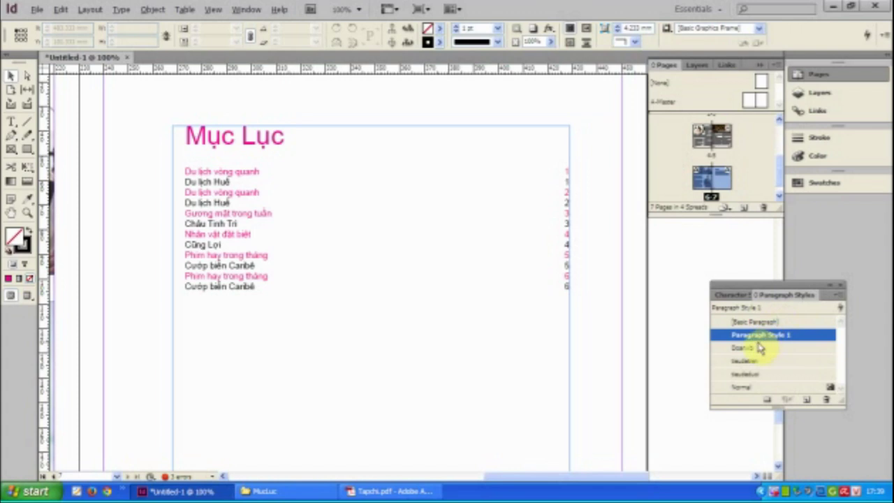
double_click(756, 370)
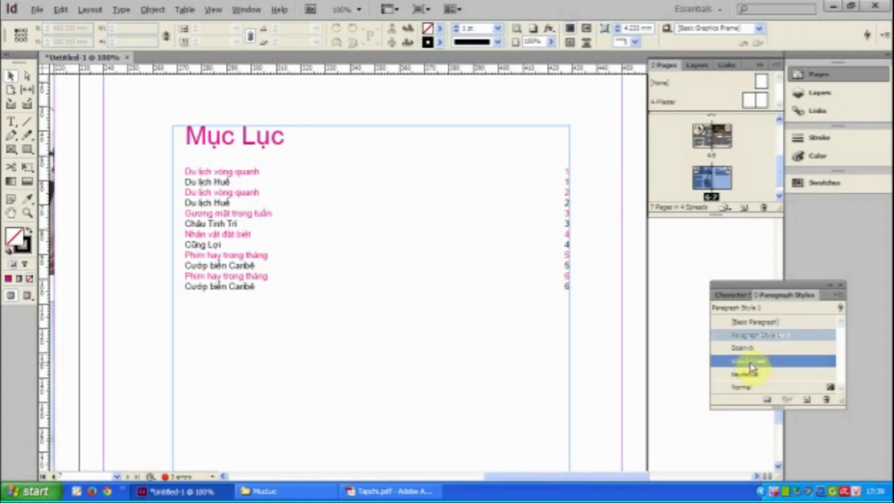
left_click(430, 128)
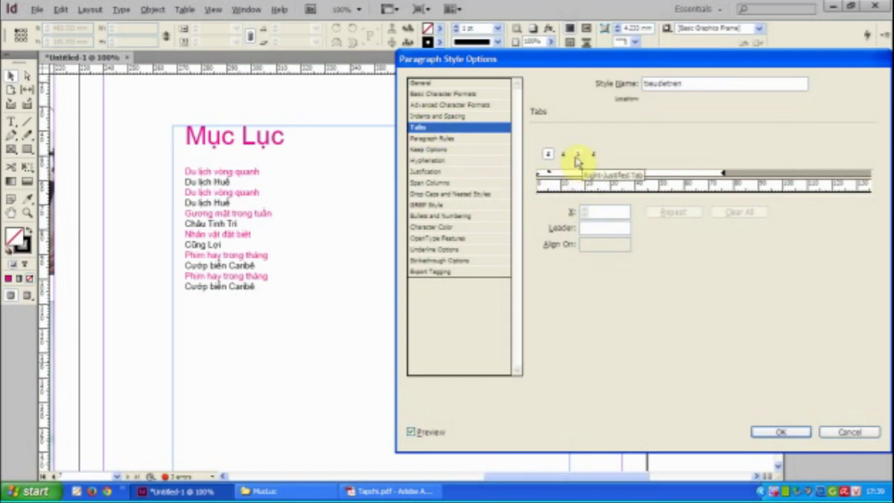
left_click(636, 179)
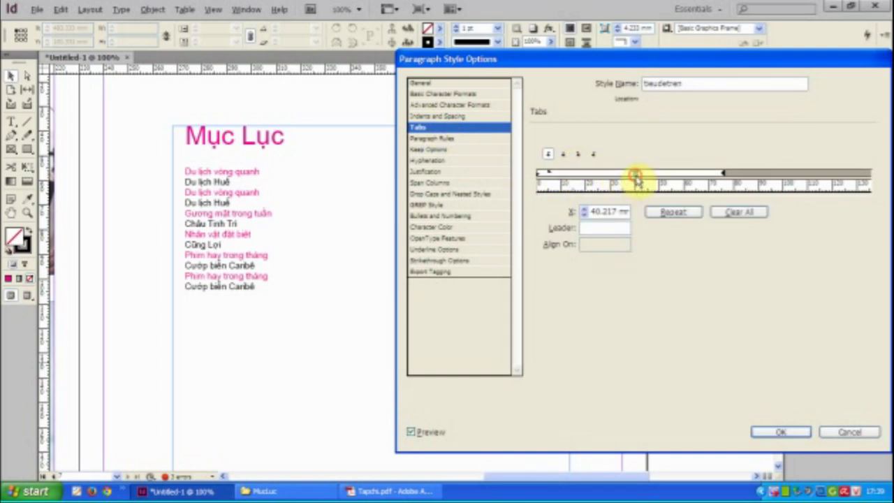
left_click(596, 228)
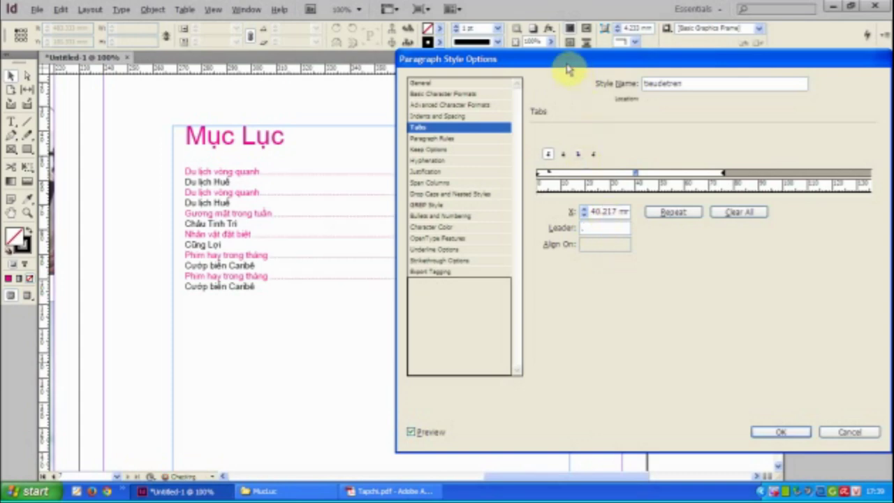
Try the letter h as the tieudetren tab leader, restore the dot leader and apply the style
left_click_drag(581, 61, 803, 115)
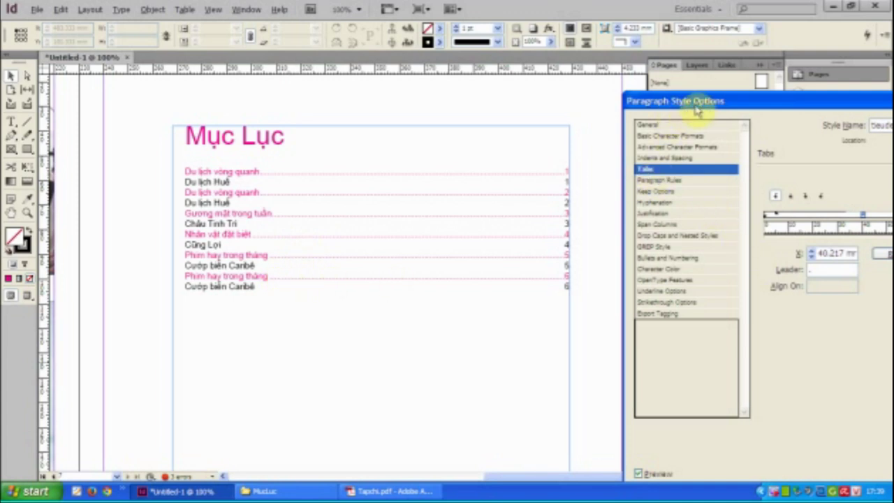
left_click_drag(699, 103, 585, 99)
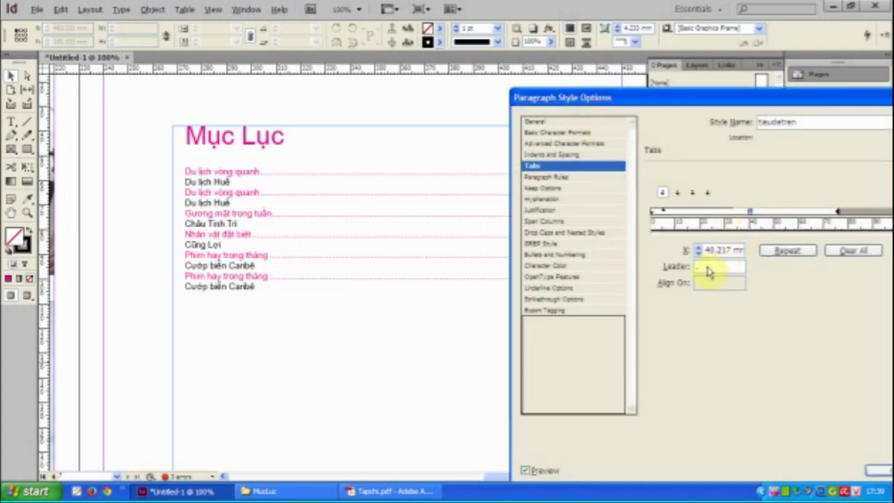
type("h")
left_click(723, 252)
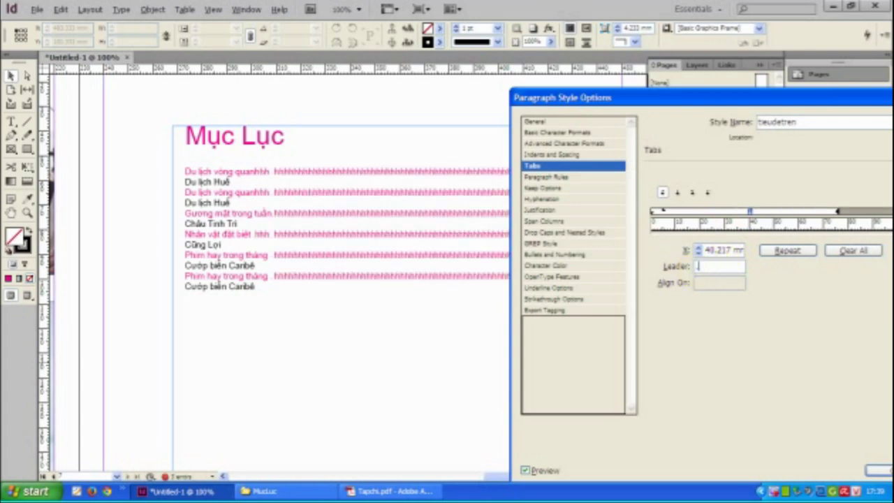
left_click(877, 470)
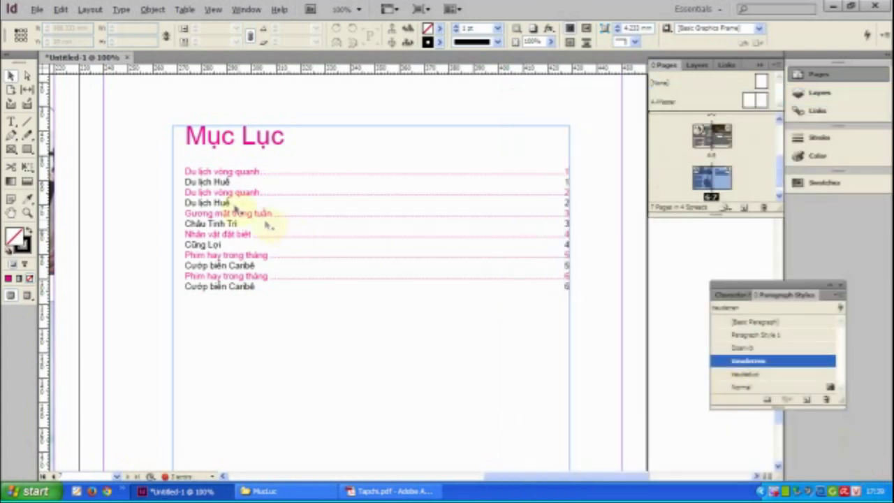
Add a right-justified tab at about 39.158 mm with a dot leader to the tieudeduoi paragraph style
double_click(746, 374)
left_click(422, 155)
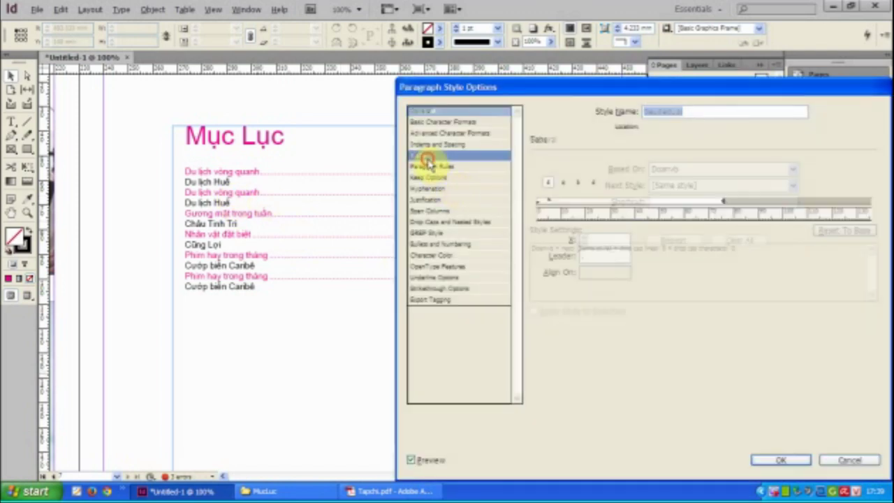
left_click(578, 182)
left_click(633, 210)
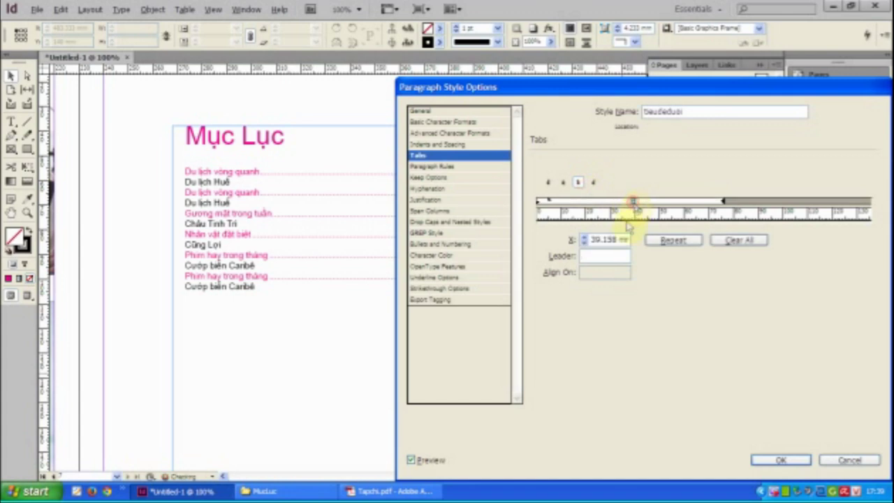
left_click(597, 258)
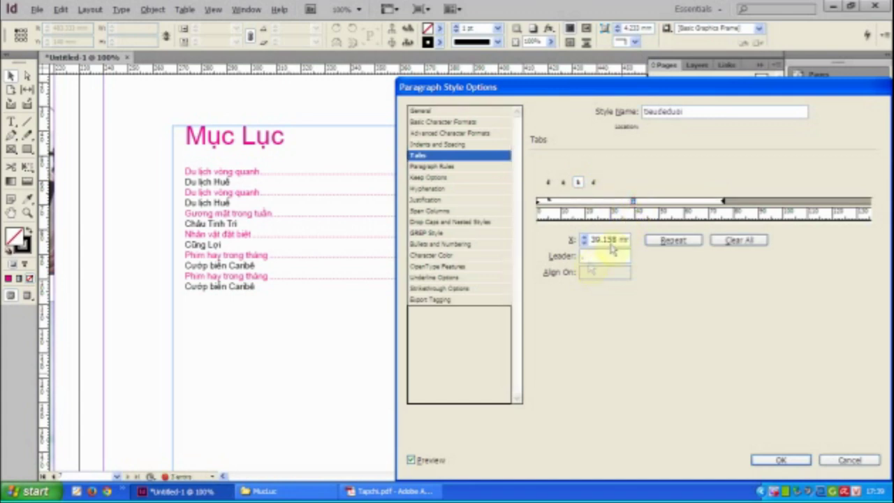
left_click(609, 241)
left_click(794, 461)
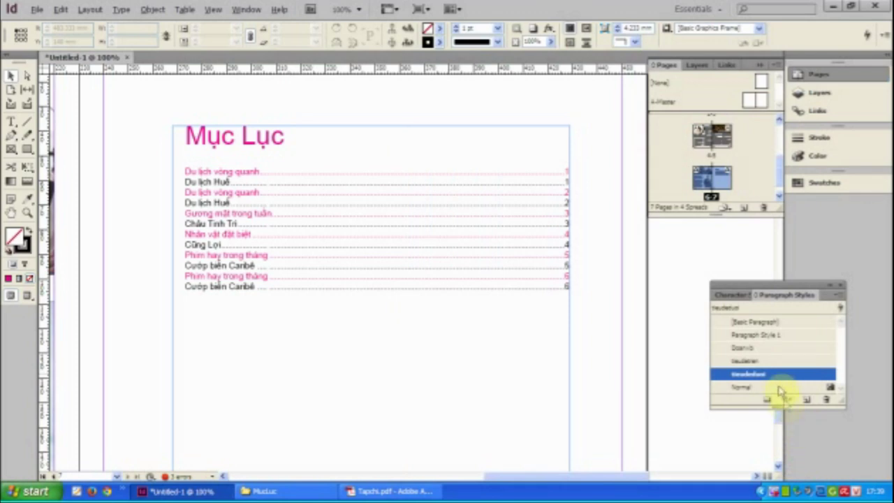
Set the space after tieudetren paragraphs to 3 mm in the style's indents and spacing settings
double_click(746, 370)
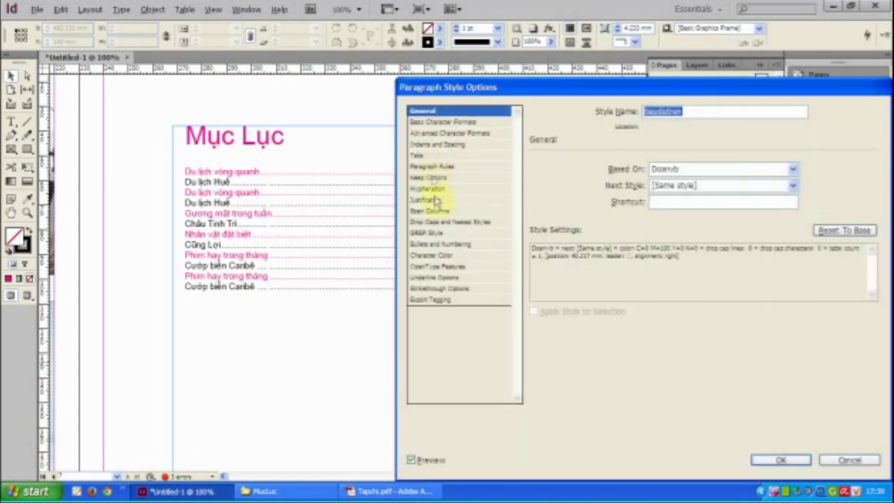
left_click(439, 144)
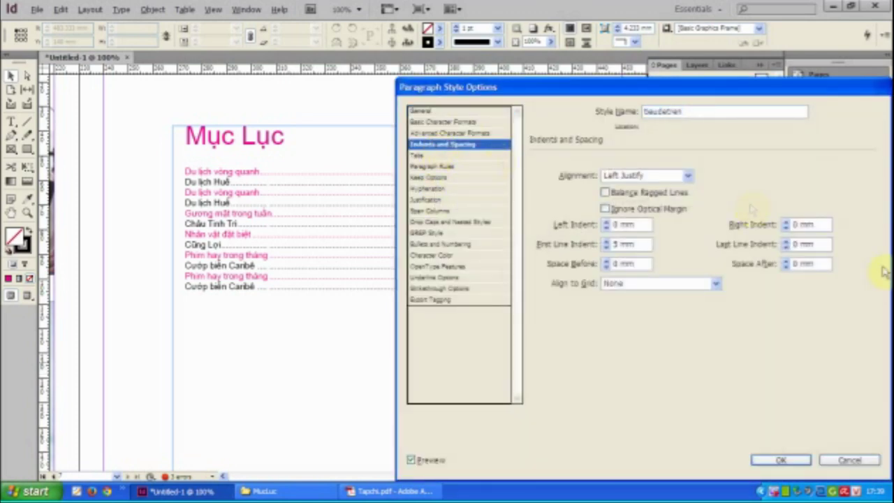
left_click(786, 261)
left_click(785, 261)
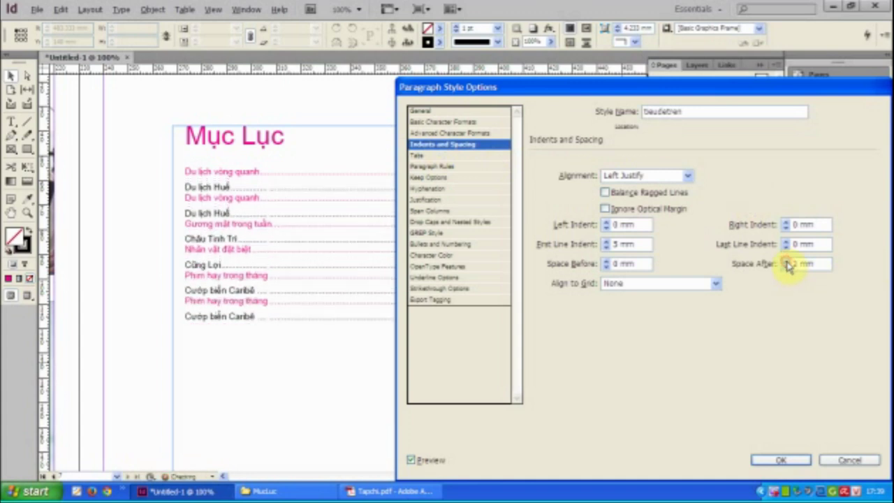
left_click(786, 261)
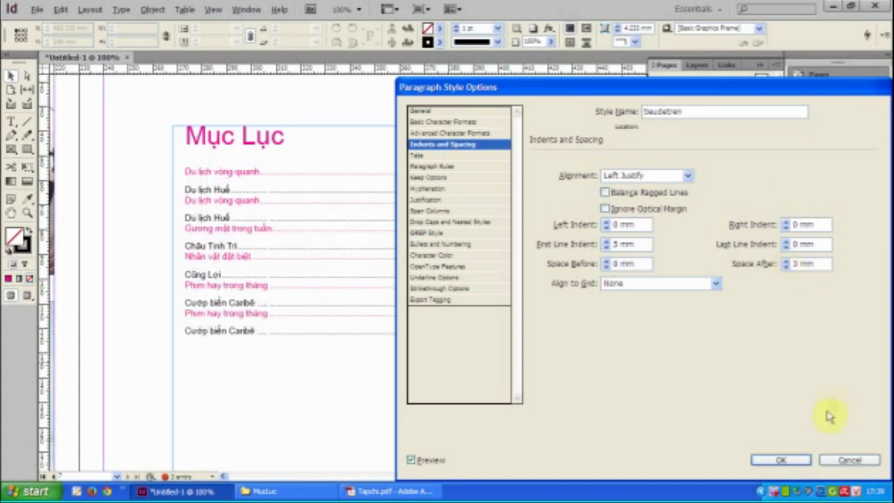
left_click(781, 460)
Set the tieudeduoi style's space after to 2 mm and its first line indent to 10 mm
double_click(762, 381)
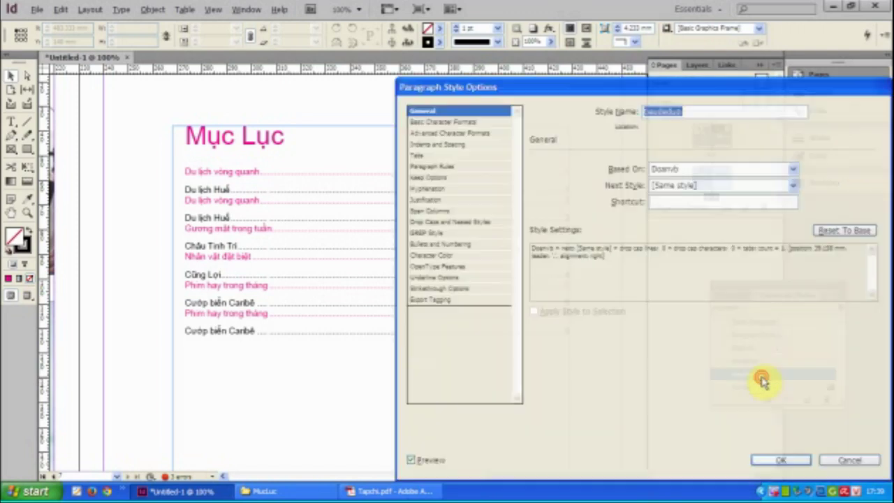
left_click(447, 145)
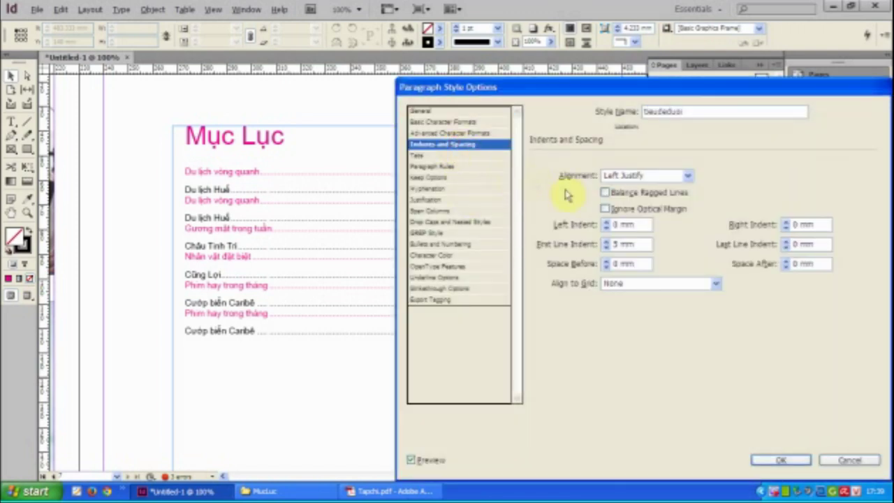
left_click(786, 262)
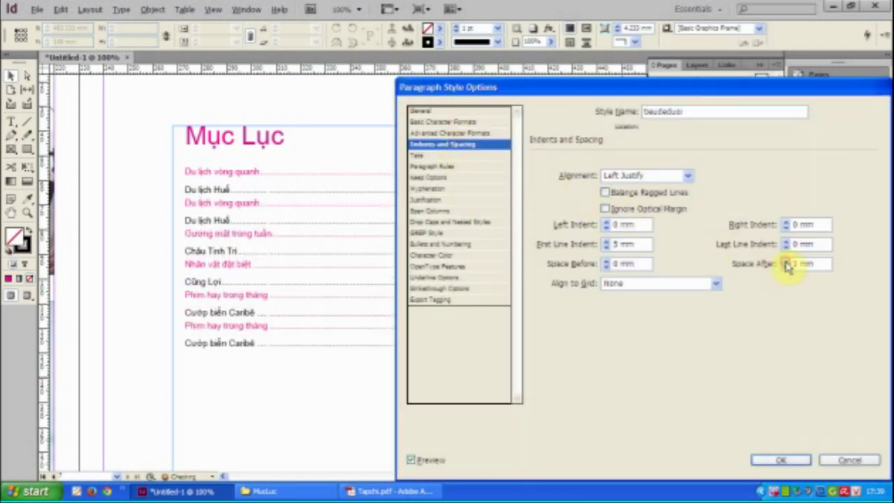
left_click(786, 263)
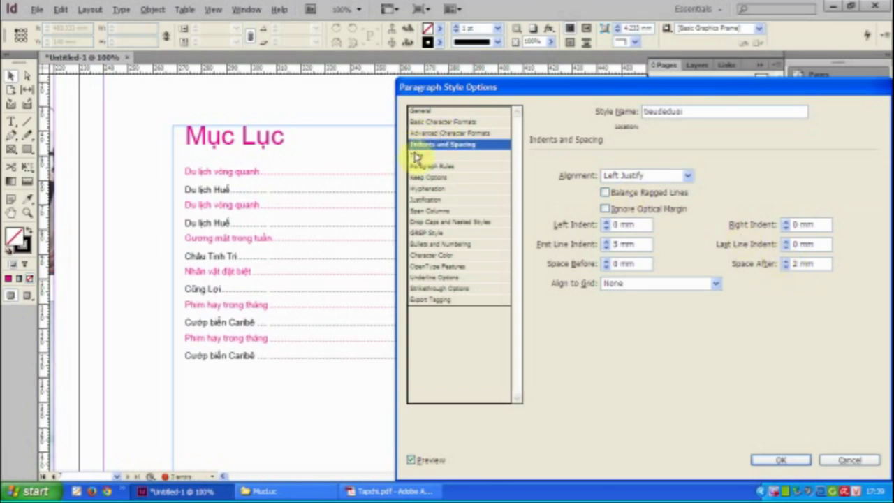
left_click(605, 241)
left_click(605, 241)
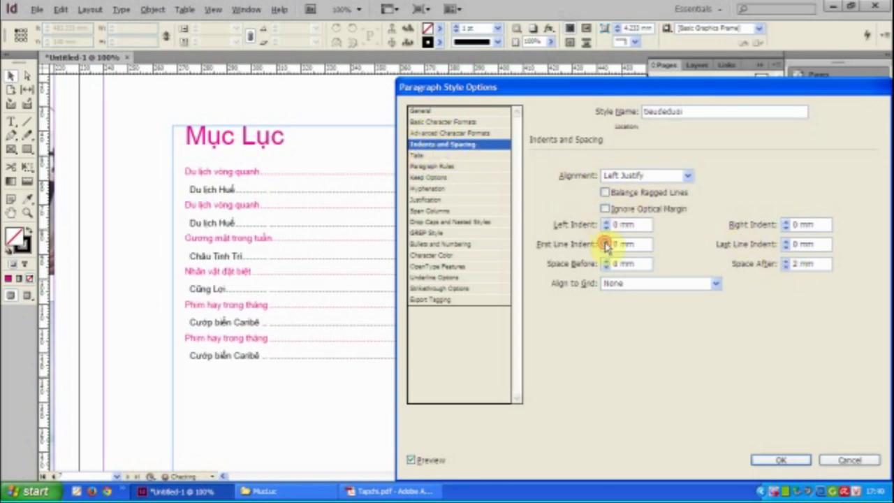
left_click(605, 241)
left_click(605, 241)
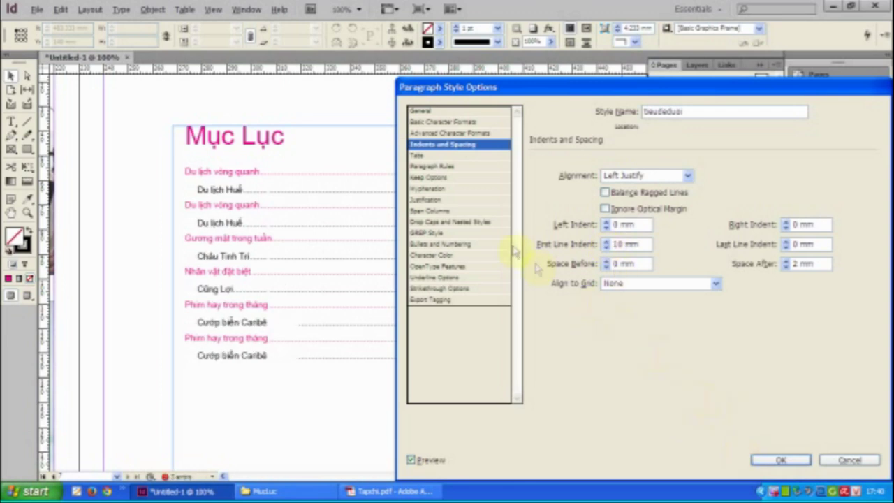
Make the tieudeduoi style a bulleted list with the default bullet character
left_click(437, 246)
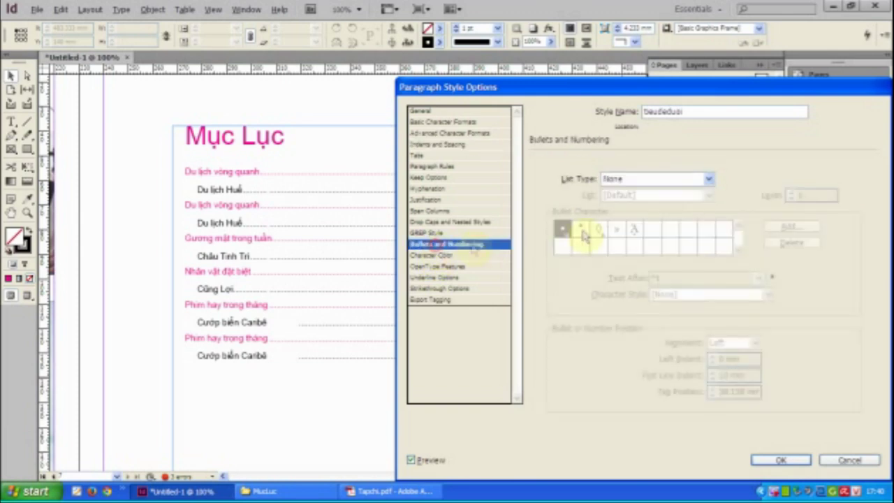
left_click(692, 180)
left_click(624, 202)
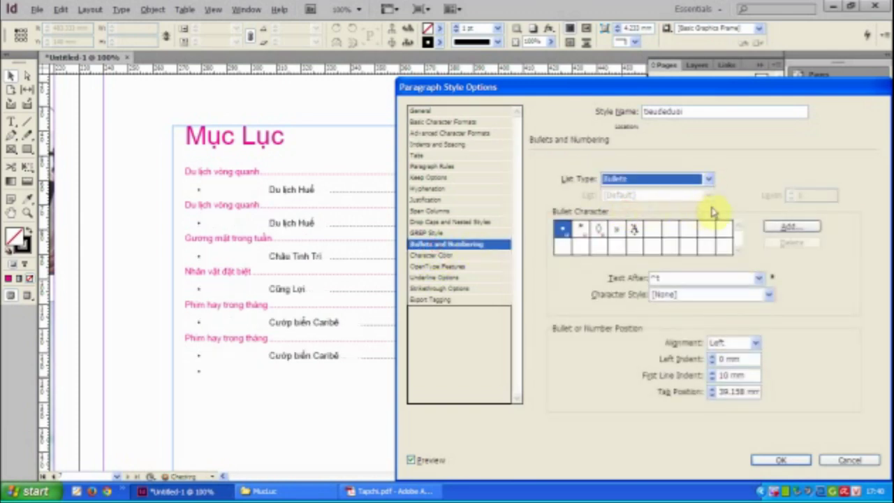
Try to set the tieudeduoi bullet tab position to 10 mm and refresh the preview
double_click(723, 393)
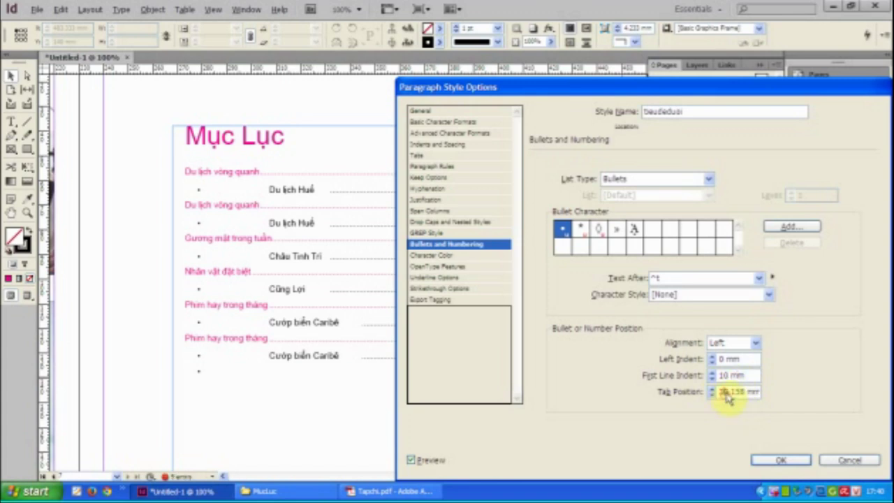
left_click(743, 392)
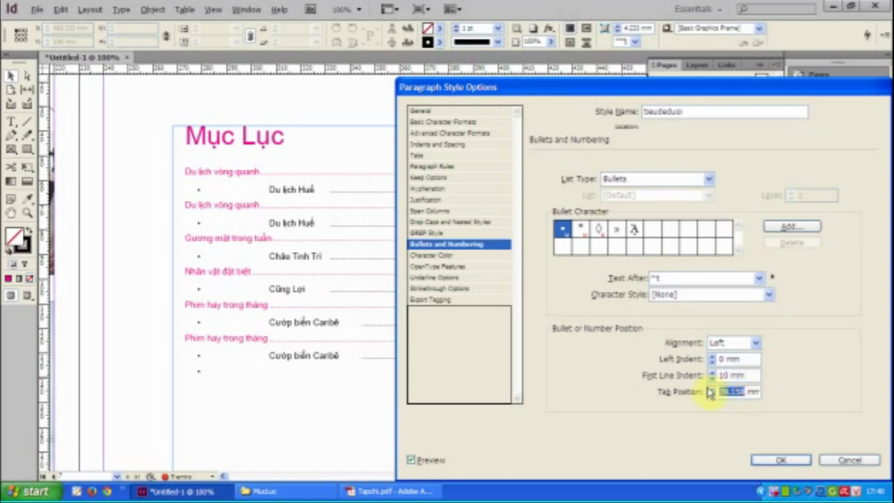
type("10")
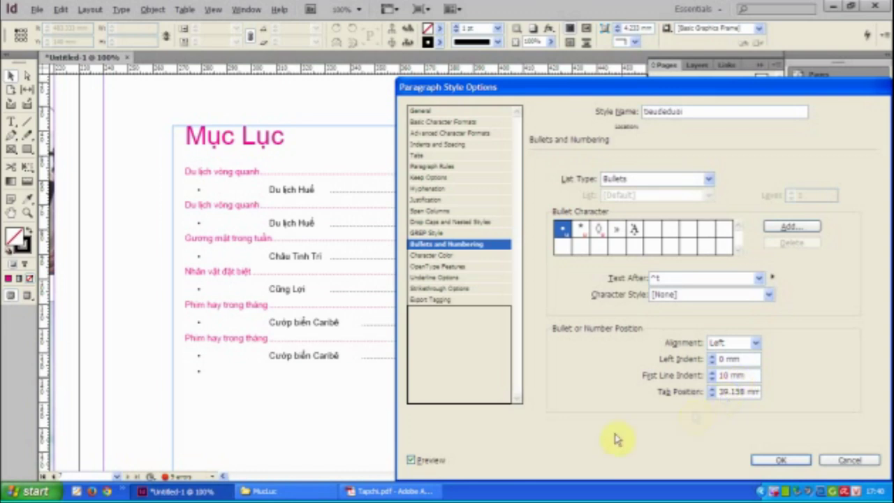
left_click(438, 460)
left_click(433, 460)
left_click(432, 461)
left_click(432, 460)
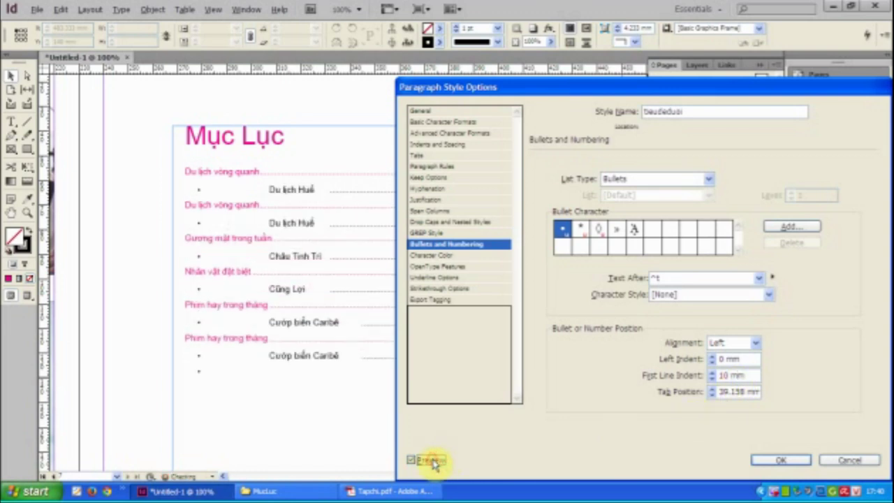
Reduce the tieudeduoi bullet tab position to 14 mm and apply the style
left_click(712, 395)
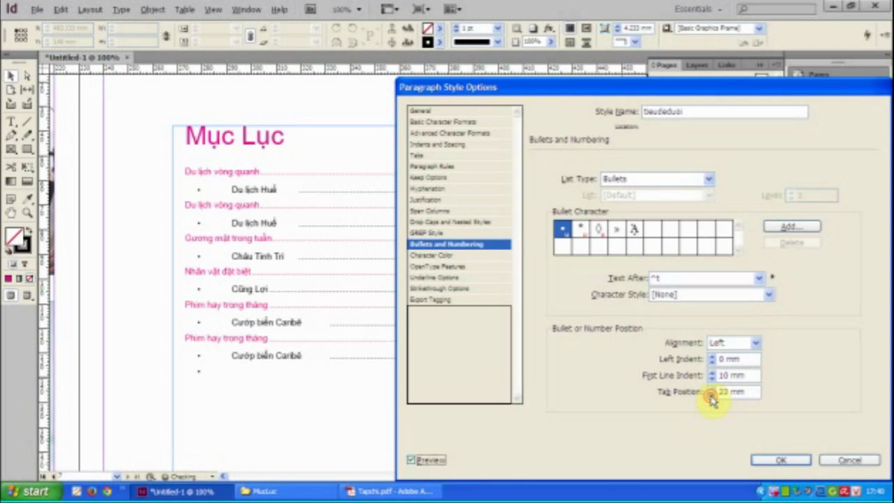
left_click(712, 395)
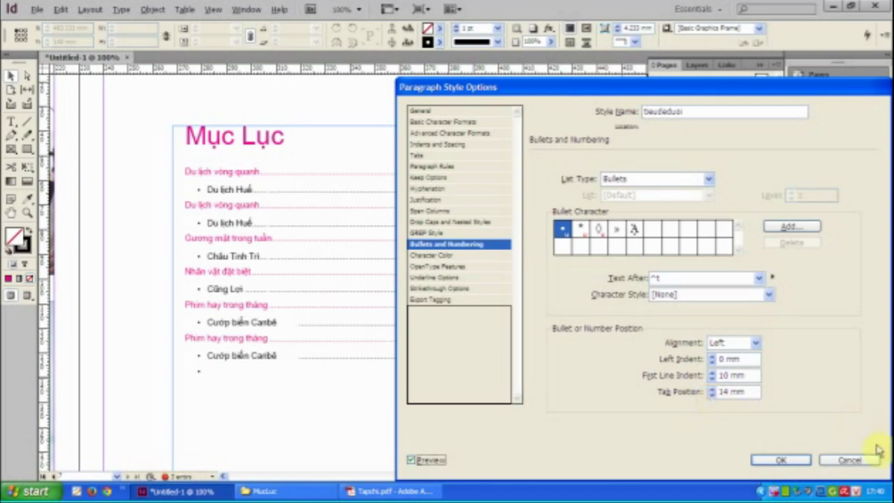
left_click(781, 460)
Delete the empty bulleted line at the end of the table of contents and return to the Selection tool
double_click(212, 371)
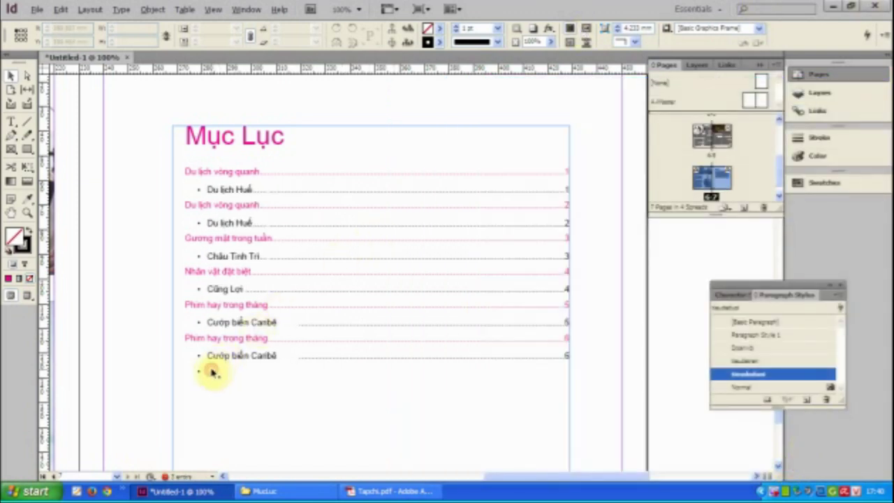
key("BackSpace")
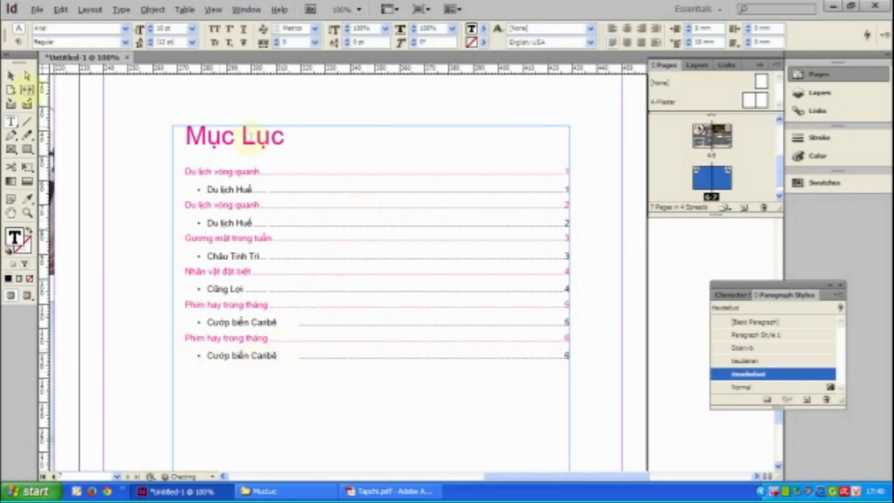
left_click(11, 76)
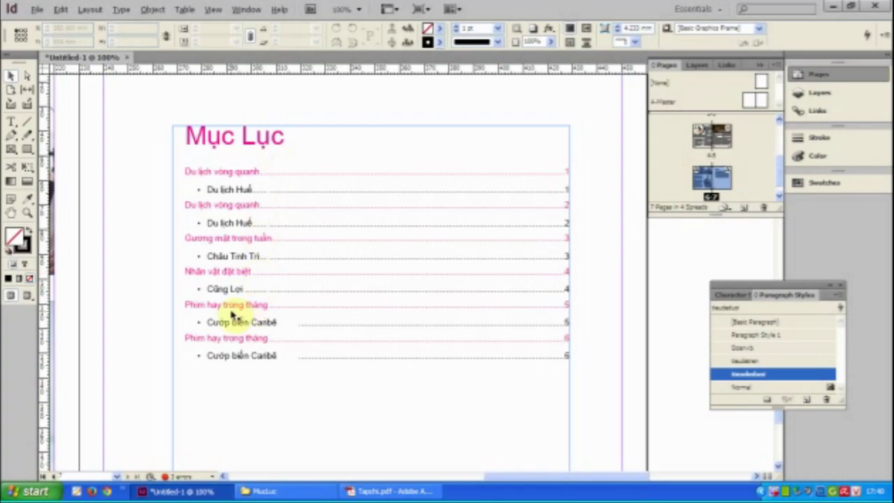
key("ctrl+minus")
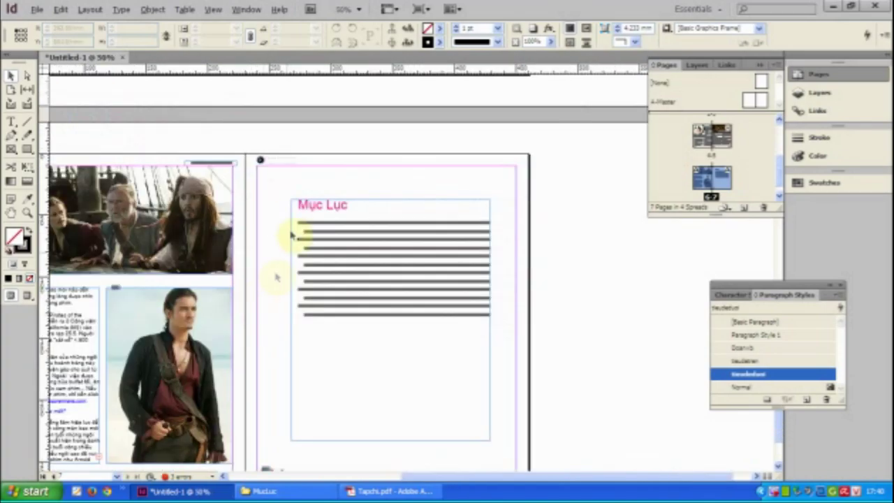
Cut the round portrait photo together with its yellow crescent from page 4
left_click_drag(240, 150, 364, 291)
left_click_drag(312, 222, 275, 341)
left_click_drag(269, 230, 308, 340)
key("ctrl+equal")
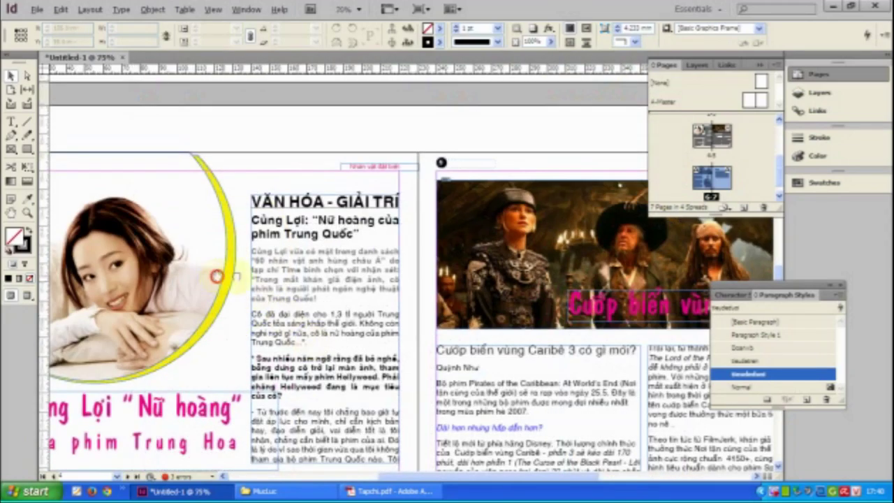
left_click_drag(218, 275, 329, 311)
left_click(345, 262)
left_click(345, 262)
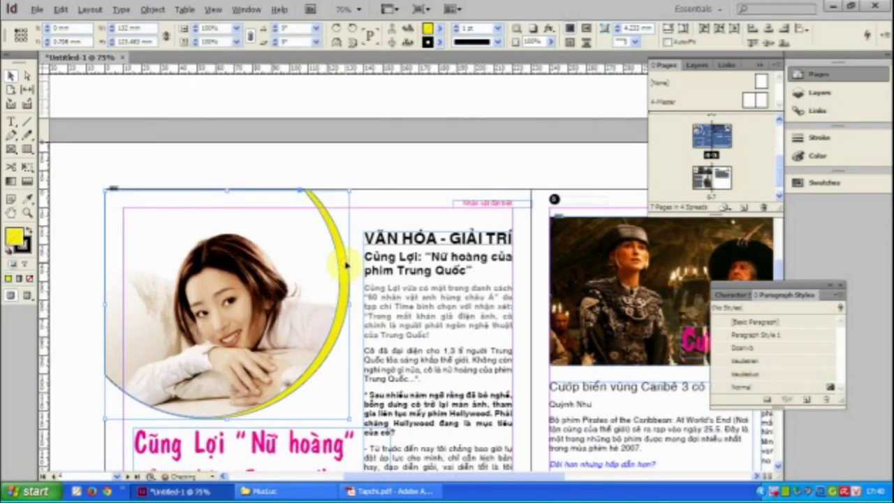
left_click_drag(252, 150, 307, 222)
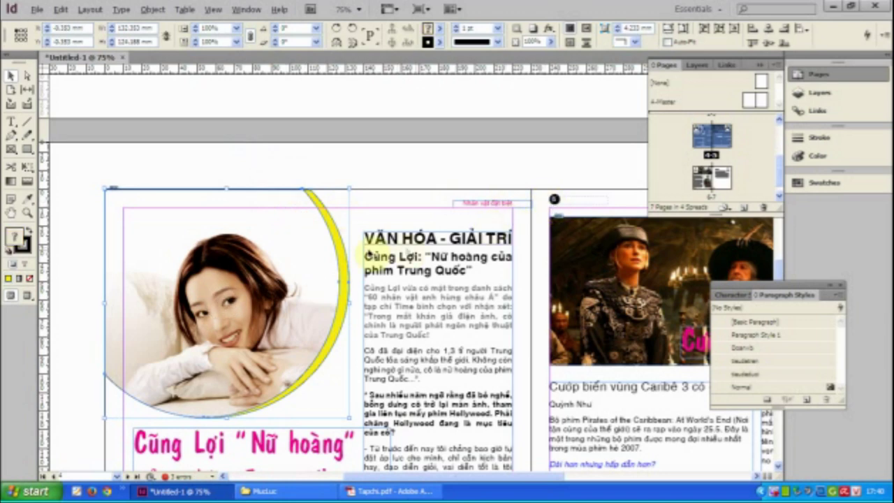
right_click(284, 241)
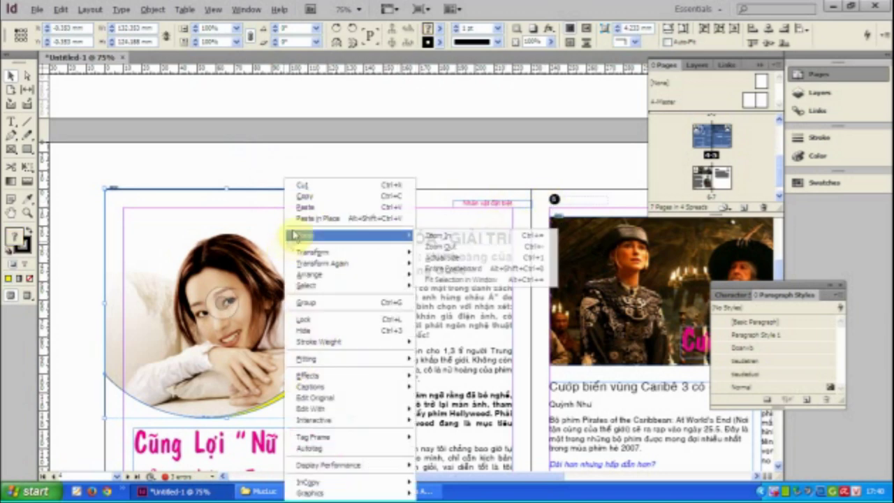
left_click(307, 186)
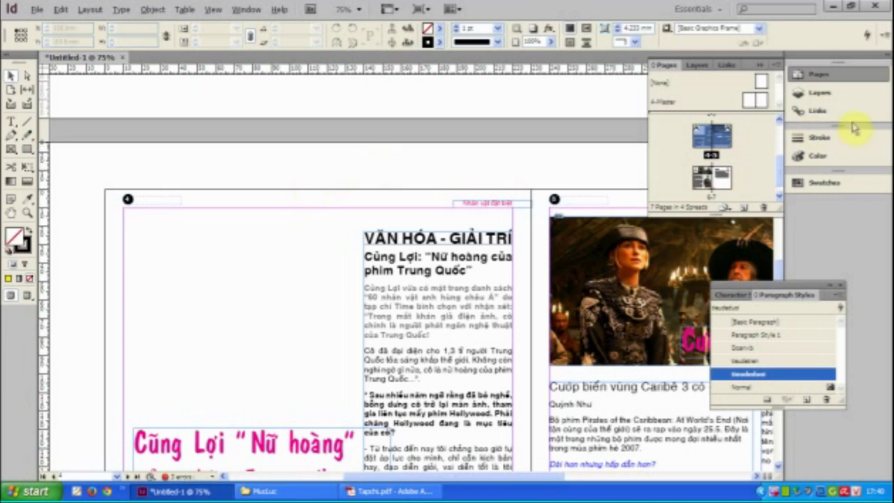
Create a new layer and paste the cut portrait and crescent onto it in place
left_click(829, 95)
left_click(744, 207)
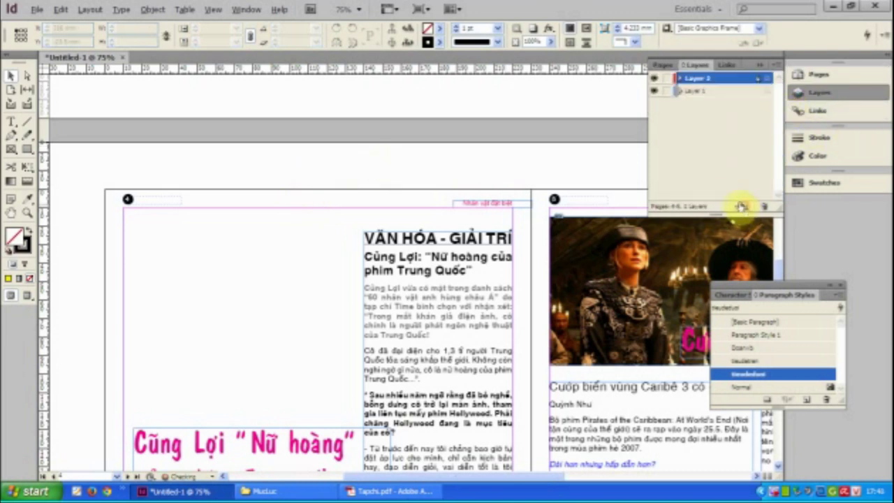
right_click(464, 155)
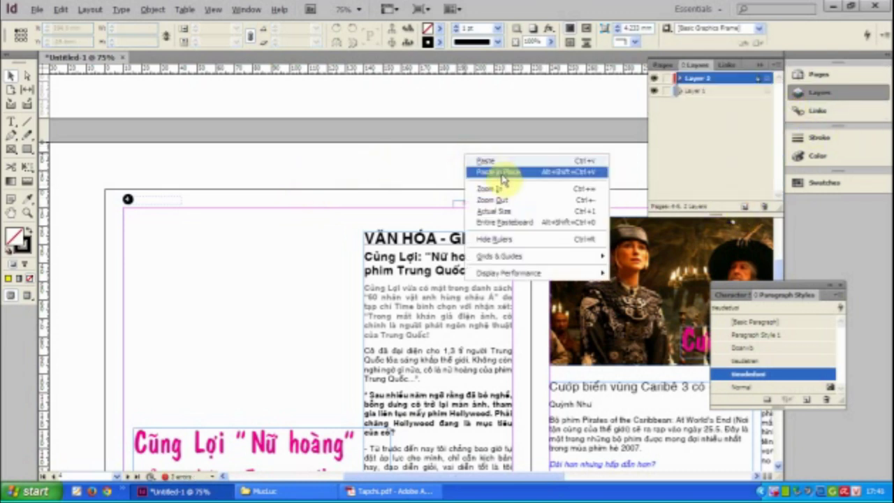
left_click(508, 175)
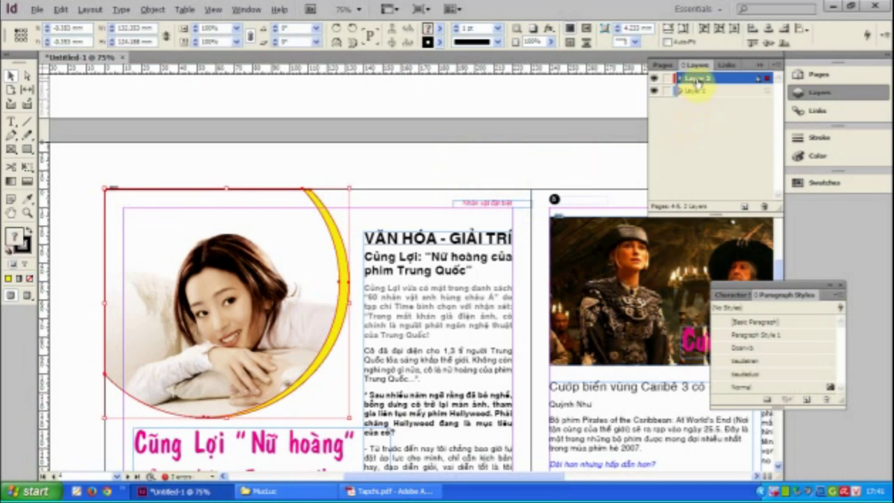
Move the new layer holding the portrait below Layer 1 and deselect everything
left_click_drag(697, 80, 695, 94)
left_click(418, 155)
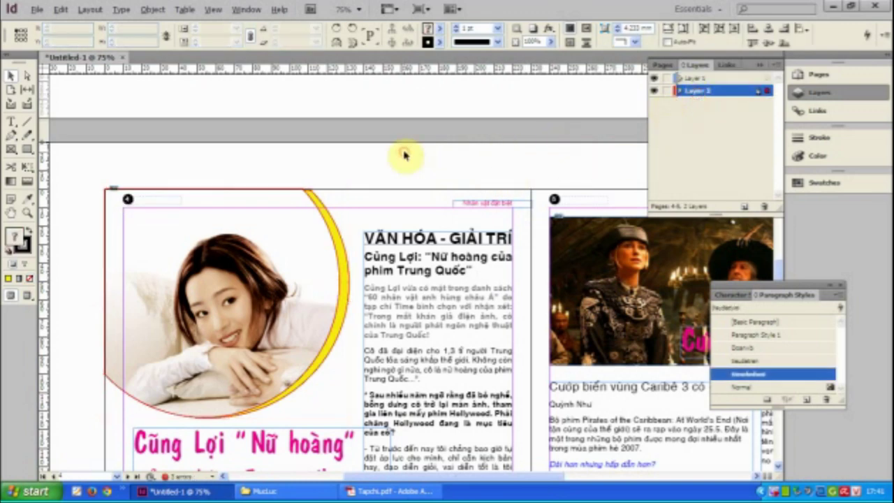
scroll(421, 225, "down", 3)
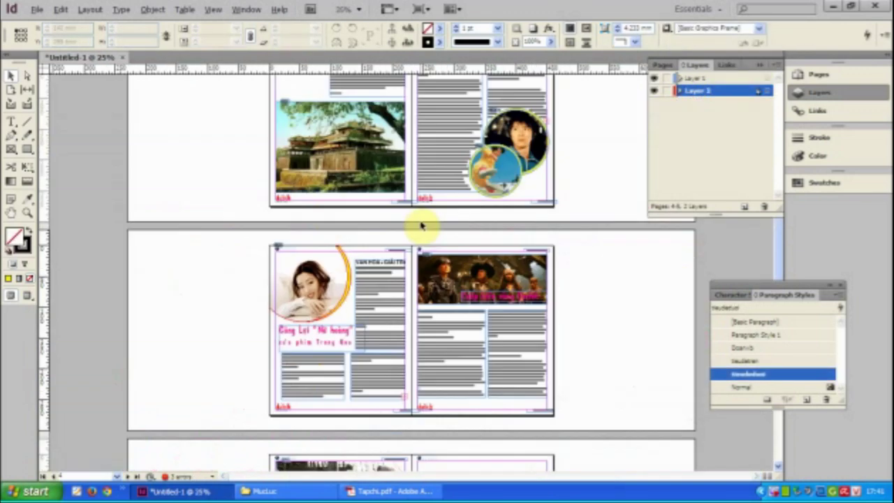
scroll(542, 367, "up", 2)
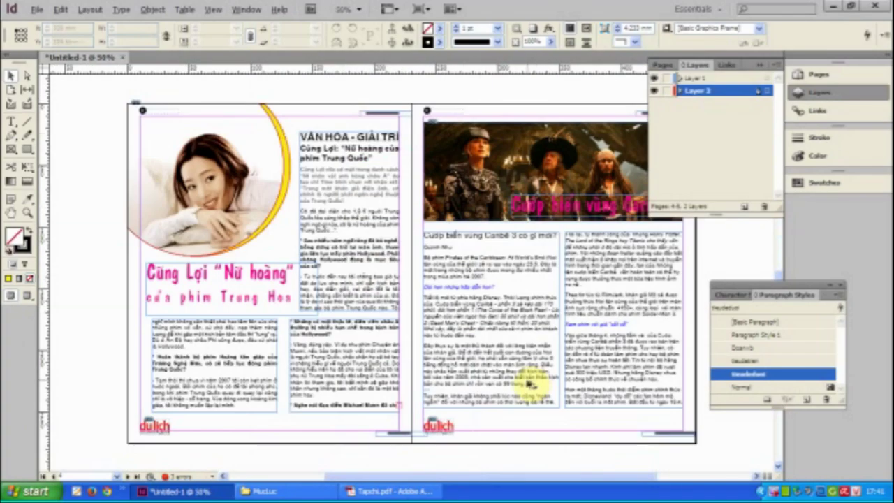
scroll(524, 380, "down", 5)
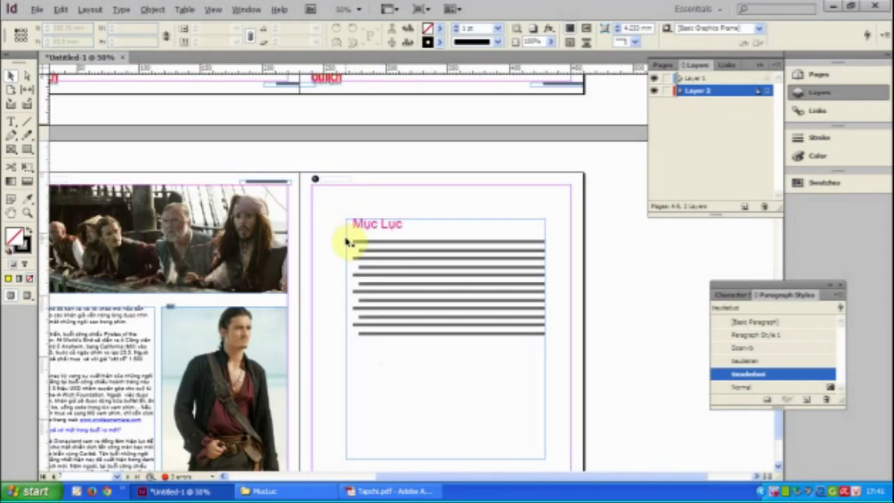
scroll(343, 240, "up", 2)
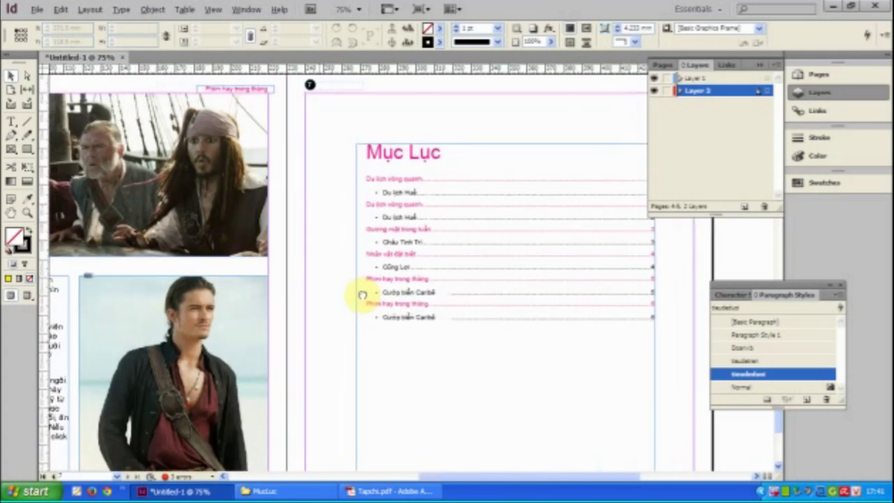
Start packaging the entire publication and agree to save the document first
left_click(37, 10)
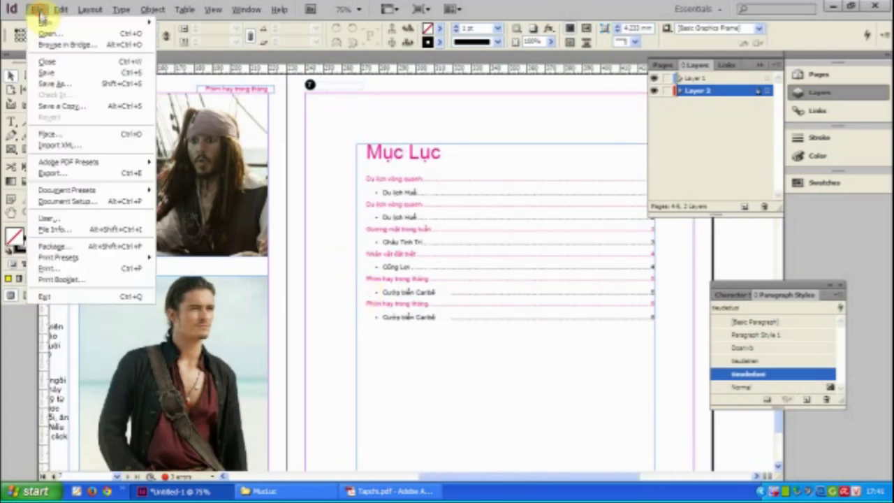
left_click(65, 249)
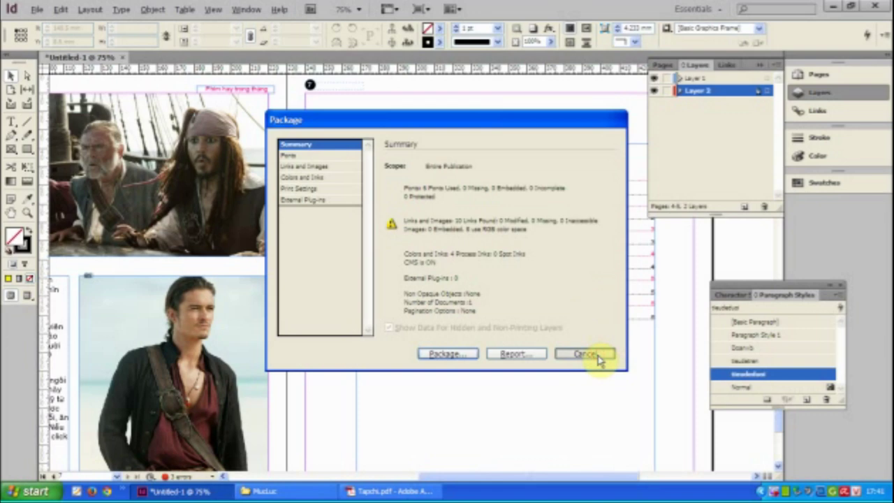
left_click(455, 354)
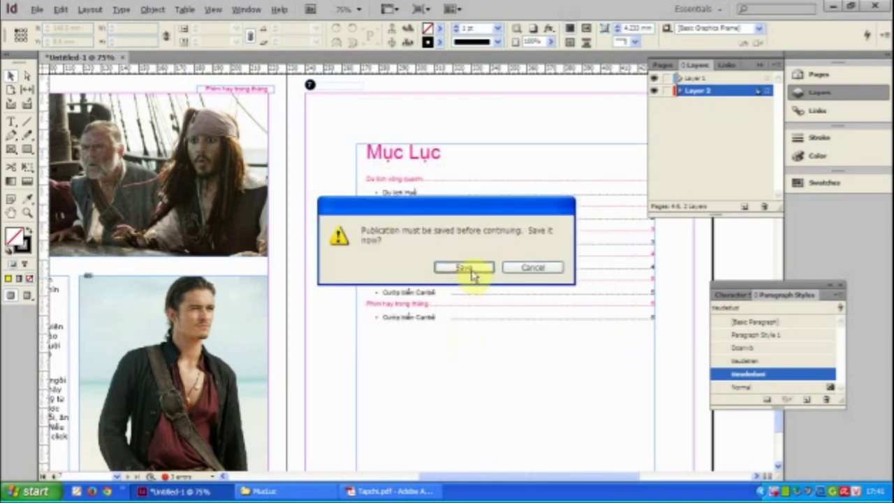
left_click(472, 272)
Save the document as mucluc in the MucLuc folder on the DATA (D:) drive
left_click(415, 89)
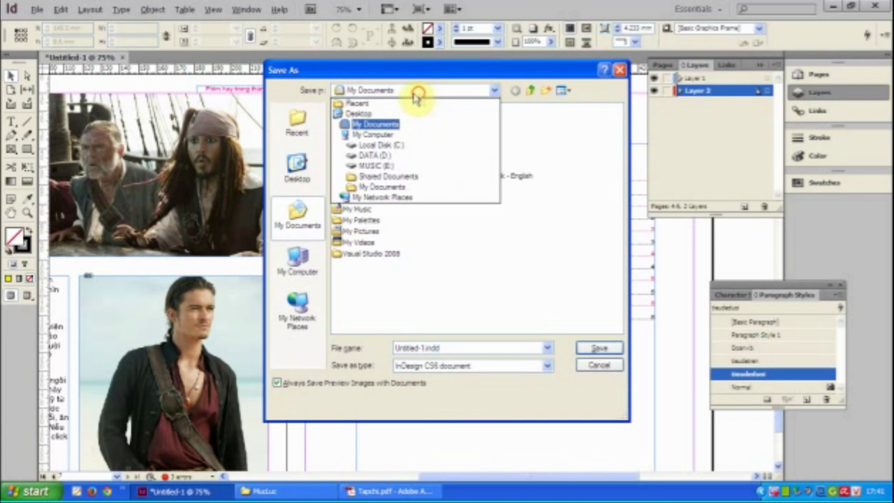
left_click(377, 114)
double_click(370, 122)
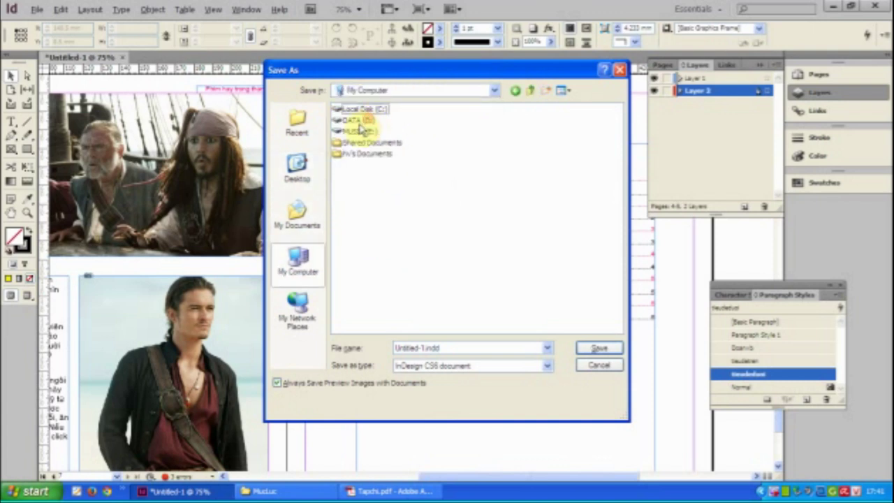
double_click(358, 121)
double_click(352, 143)
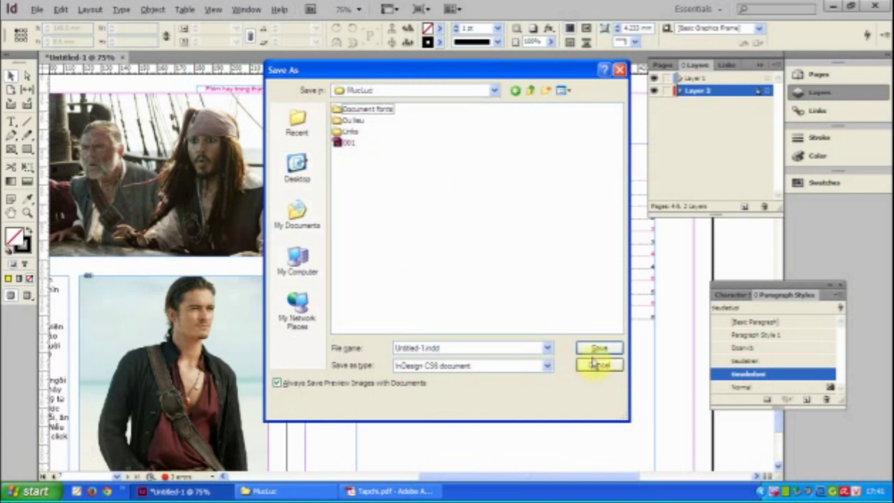
type("o")
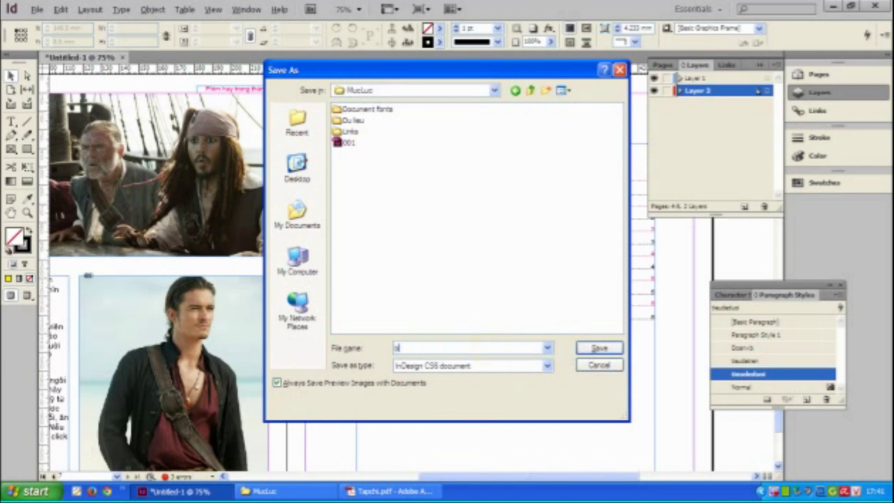
key("BackSpace")
type("mucluc")
key("Return")
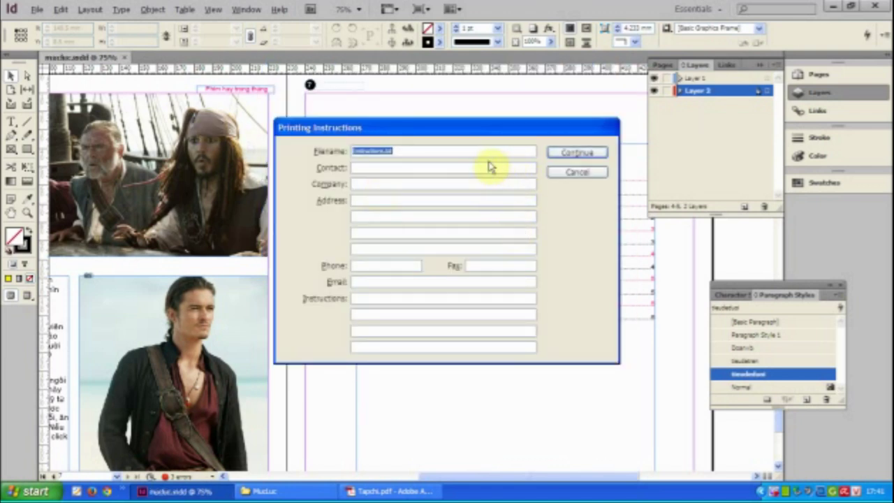
Leave the printing instructions blank and package the publication with fonts and linked graphics as mucluc Folder on the DATA (D:) drive
left_click(584, 153)
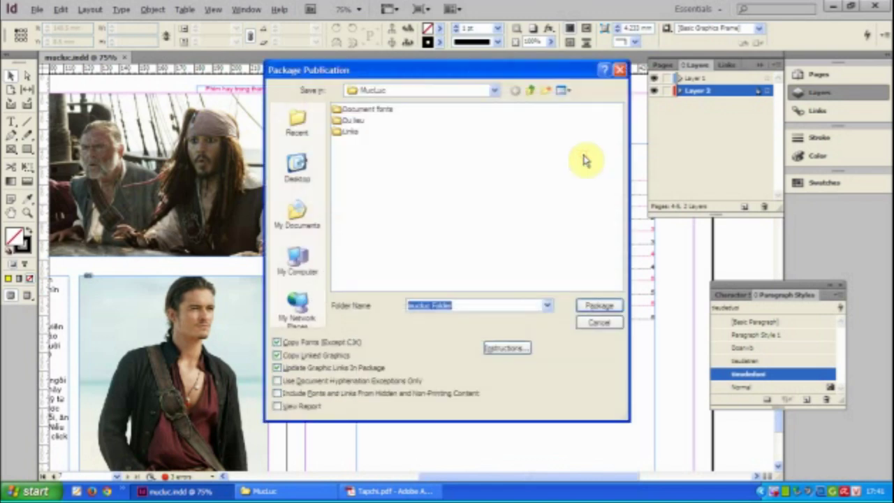
left_click(422, 90)
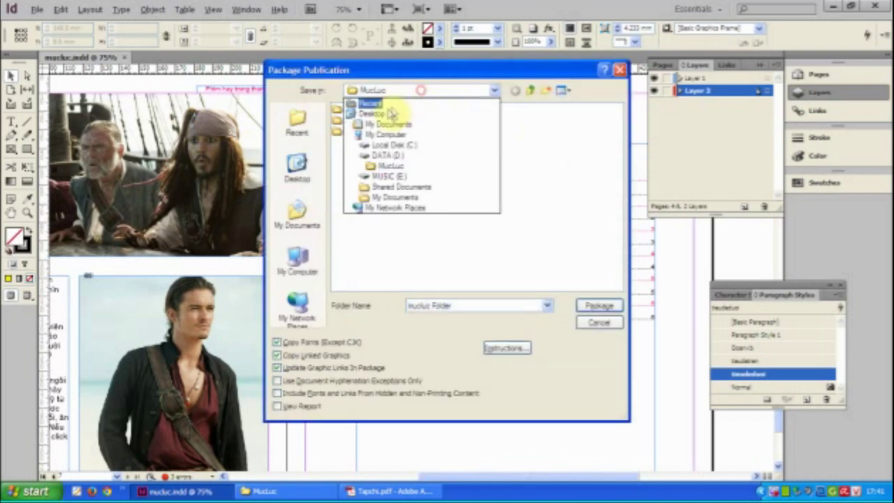
left_click(387, 155)
left_click(588, 310)
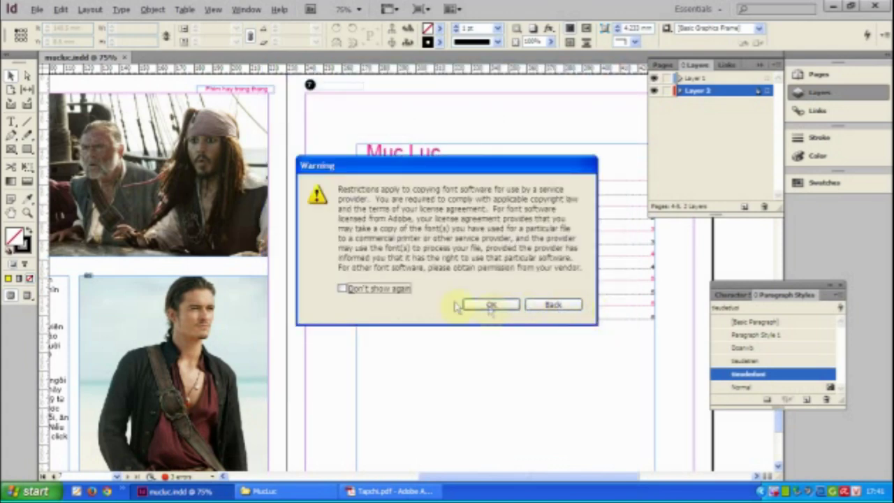
left_click(482, 305)
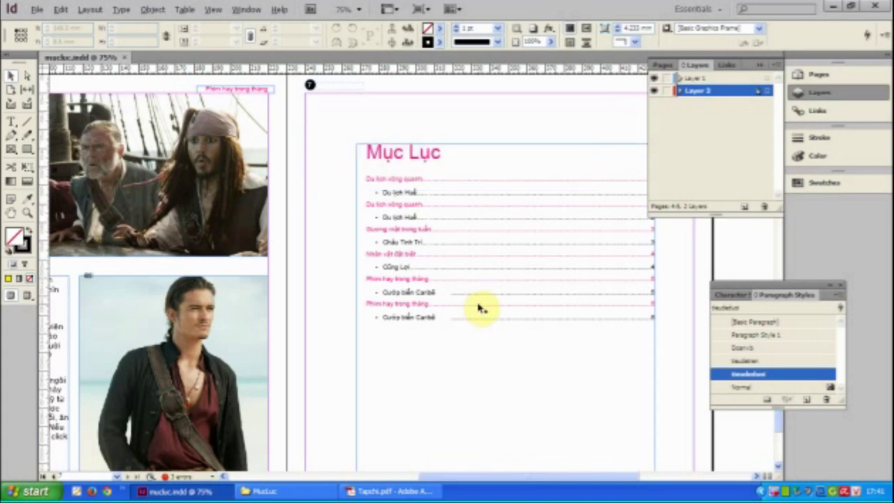
Open the packaged mucluc Folder on the DATA (D:) drive in Windows Explorer and inspect its contents, including the Links folder
key("super+d")
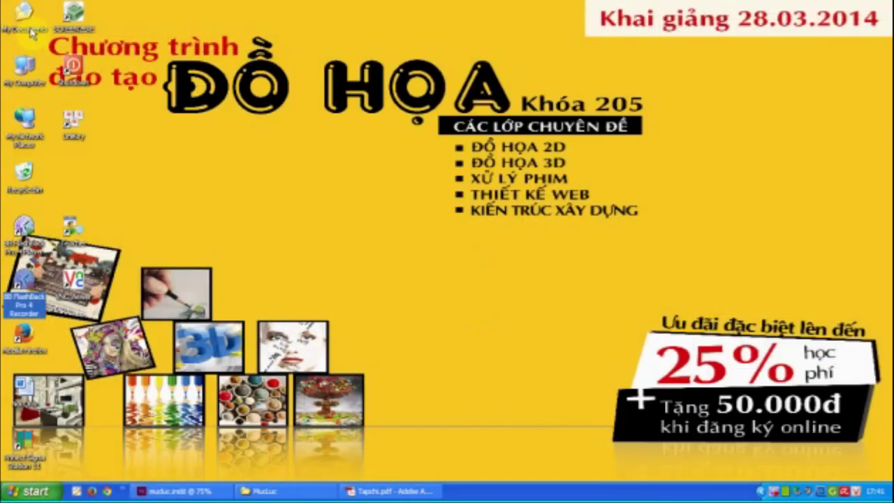
double_click(28, 70)
double_click(176, 175)
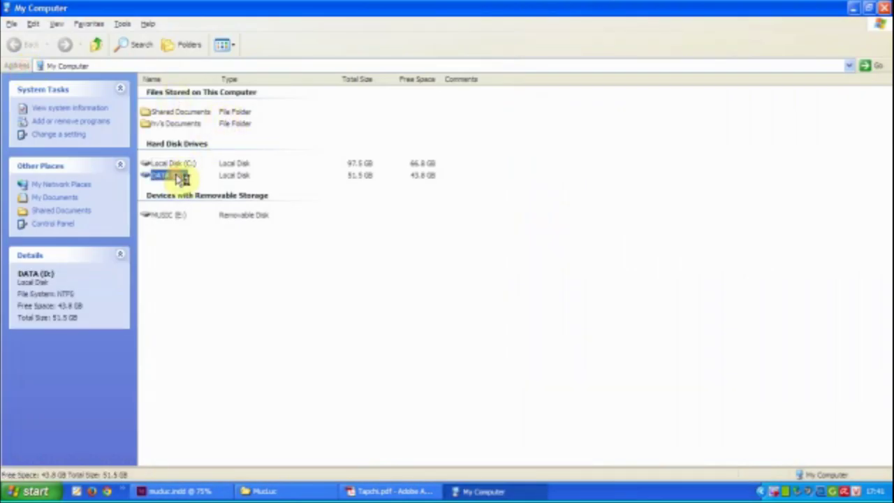
double_click(508, 133)
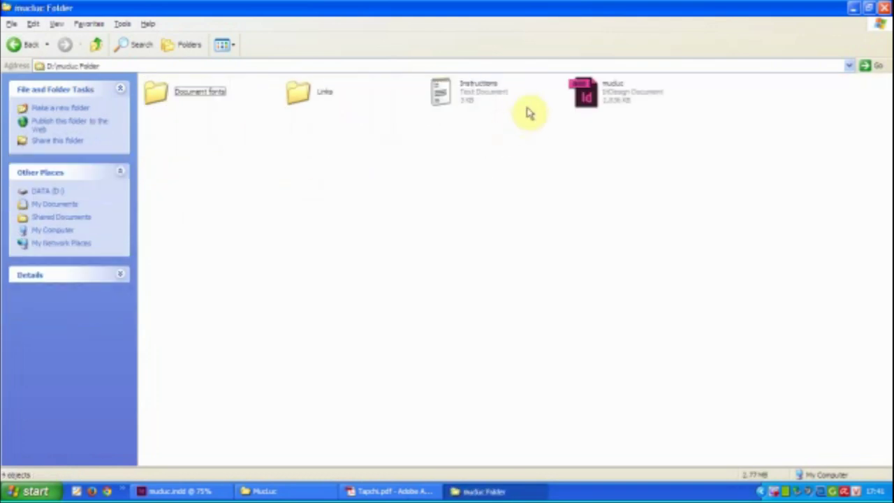
left_click(585, 98)
double_click(299, 92)
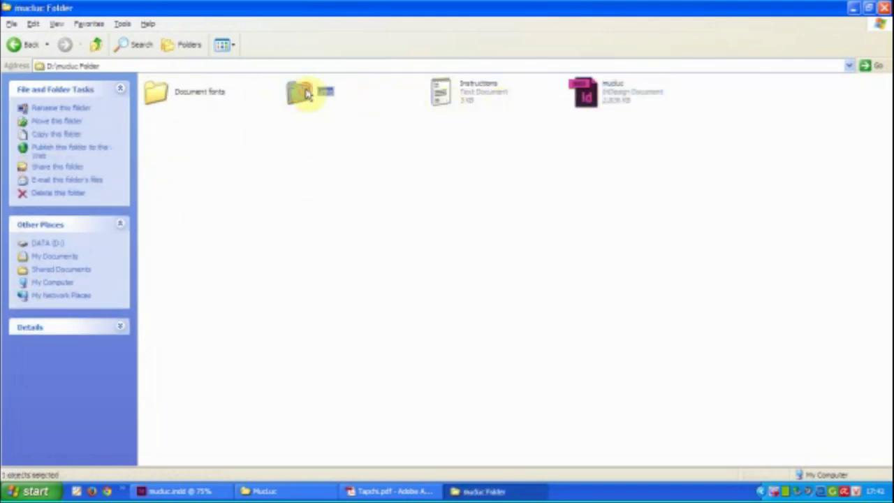
left_click(28, 44)
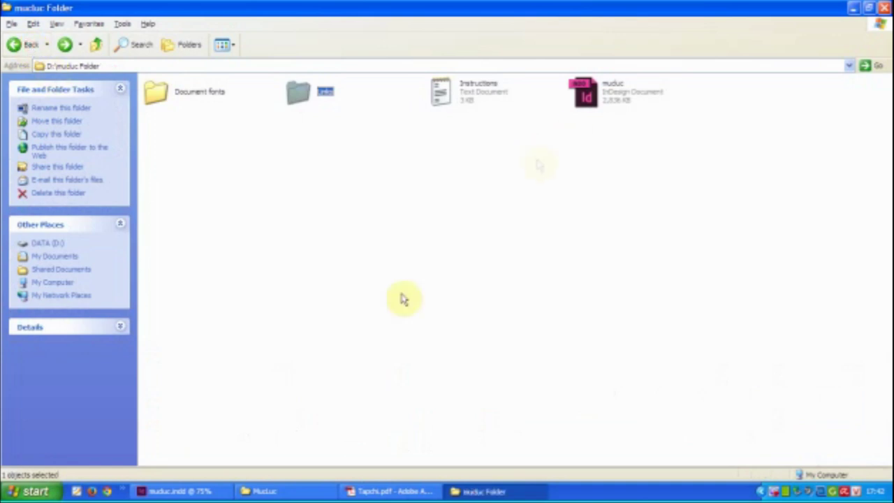
In InDesign, export all pages as mucluc.pdf into mucluc Folder on DATA (D:) with the High Quality Print preset, accepting the overset text
left_click(200, 490)
left_click(36, 9)
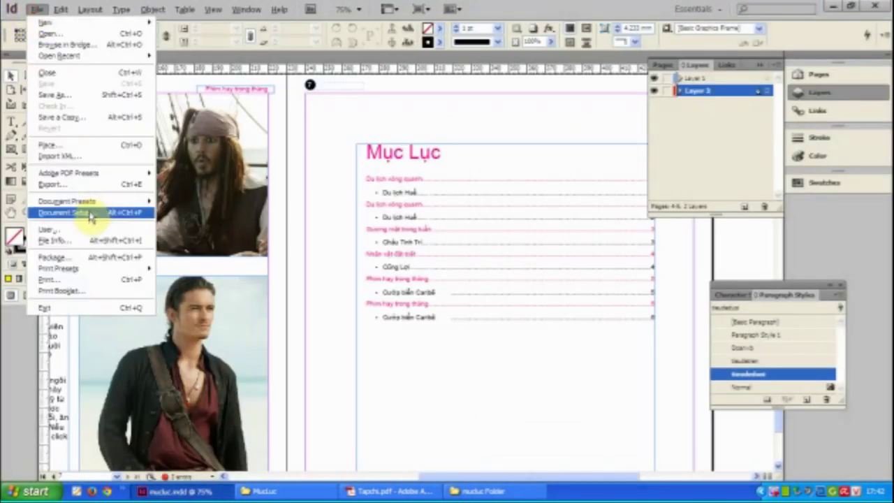
mouse_move(91, 173)
left_click(203, 194)
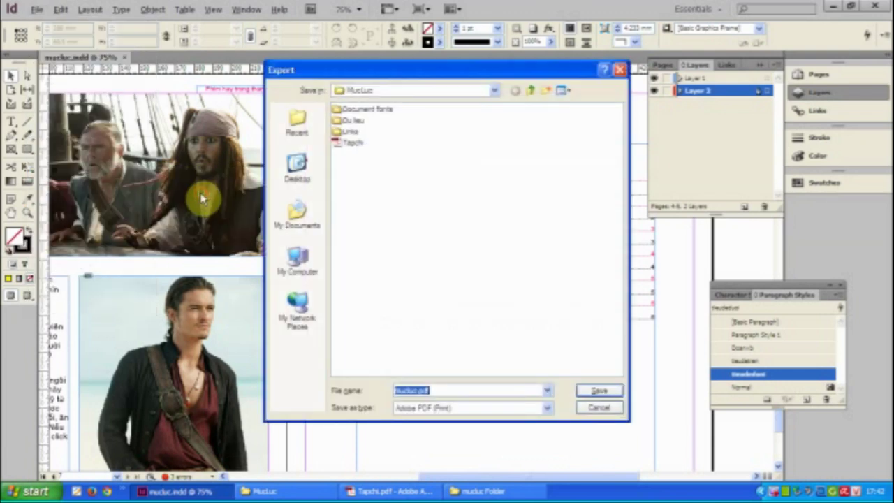
left_click(517, 94)
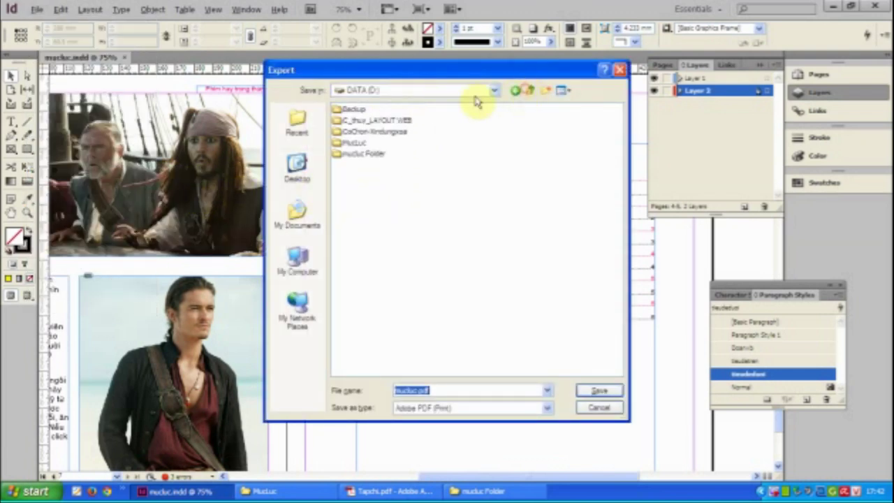
double_click(370, 153)
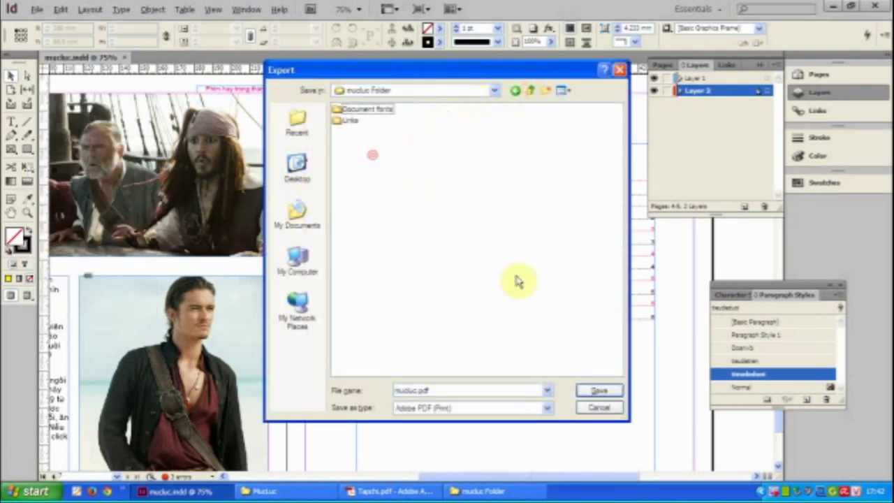
left_click(592, 391)
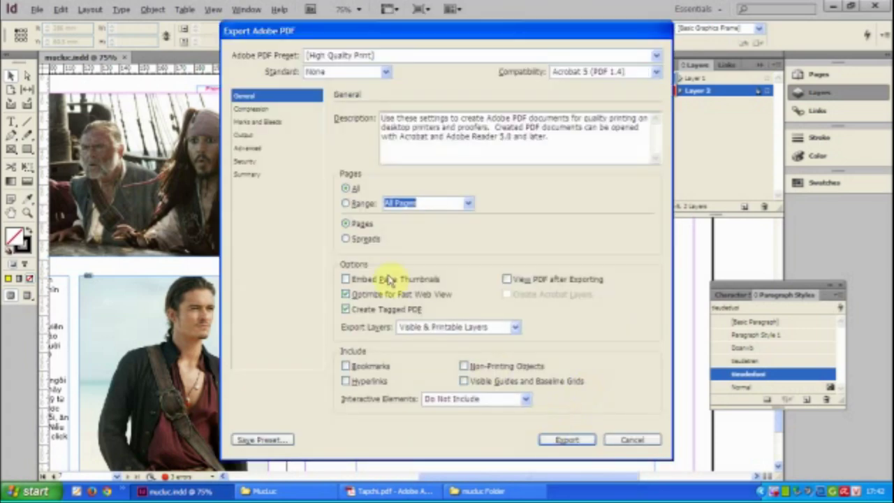
left_click(569, 440)
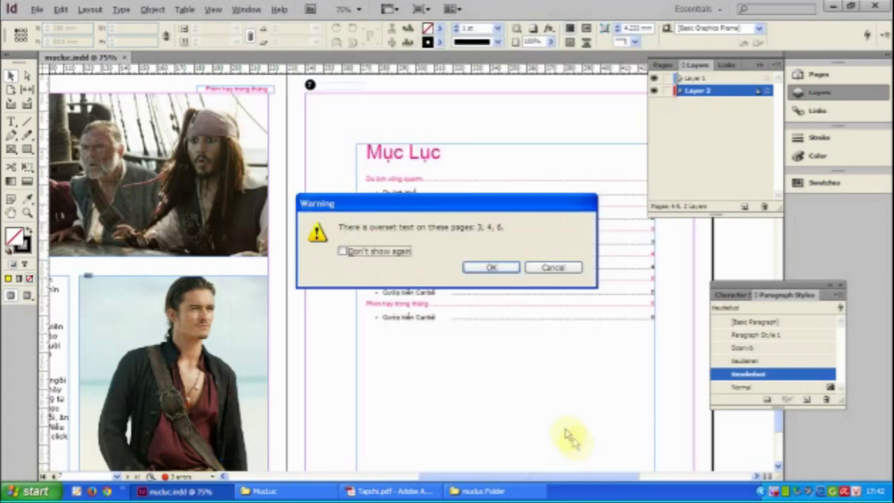
left_click(489, 268)
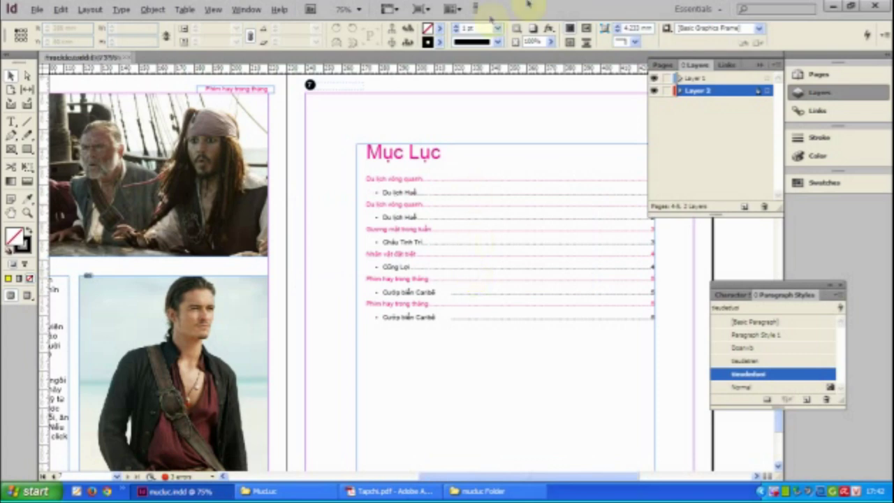
Switch to Windows Explorer and open the exported mucluc.pdf from mucluc Folder in Acrobat
left_click(482, 491)
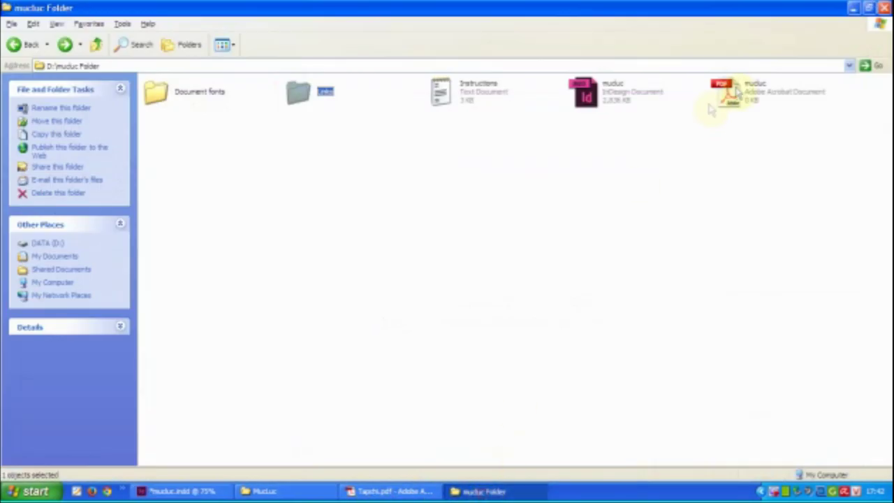
left_click(755, 99)
double_click(756, 99)
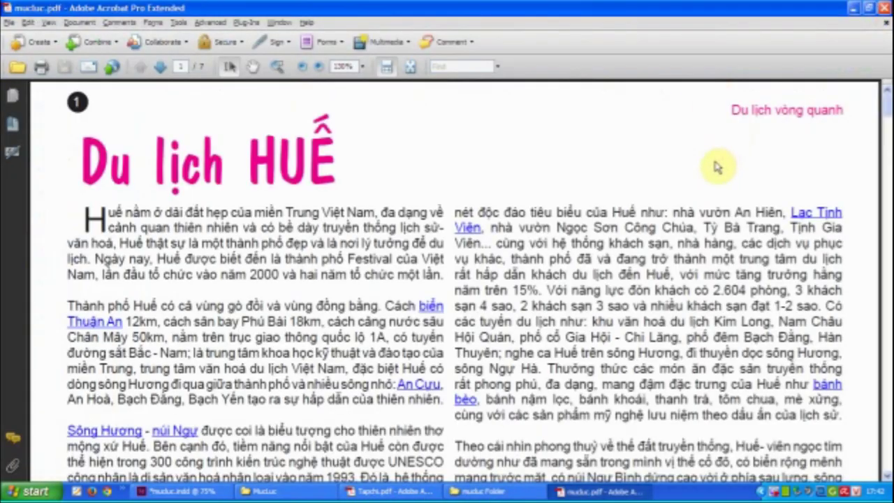
Look through pages 1 to 6 of the exported PDF to check the text, images and logos
scroll(704, 193, "down", 2)
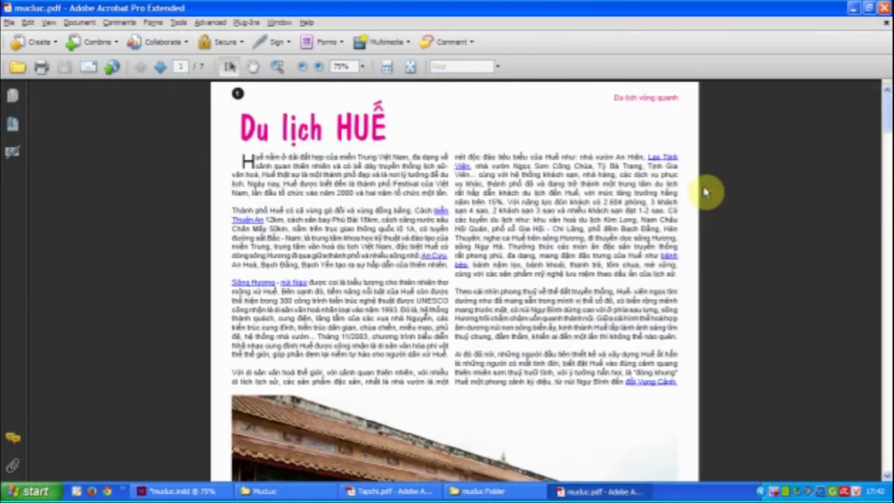
scroll(706, 192, "down", 1)
scroll(705, 192, "down", 5)
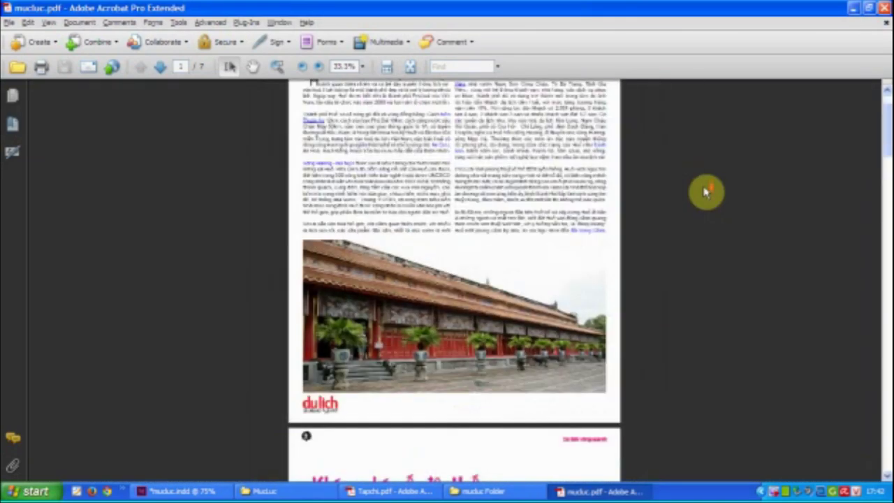
scroll(706, 192, "down", 8)
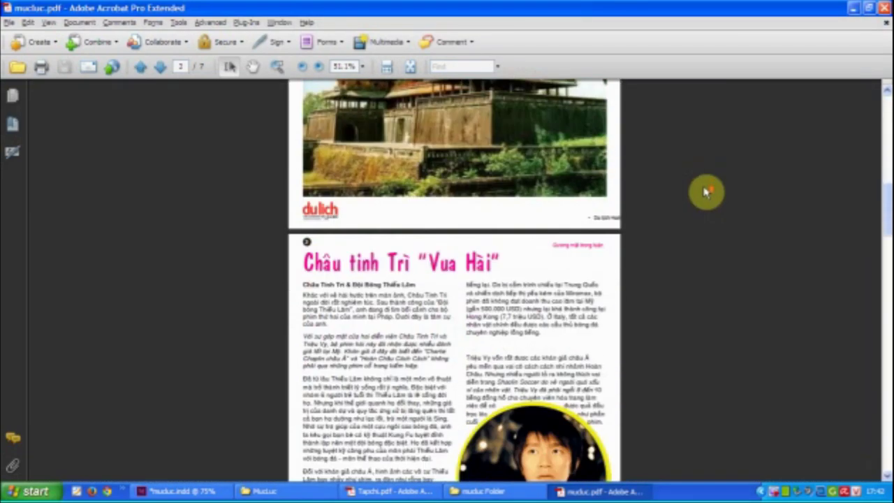
scroll(706, 192, "down", 4)
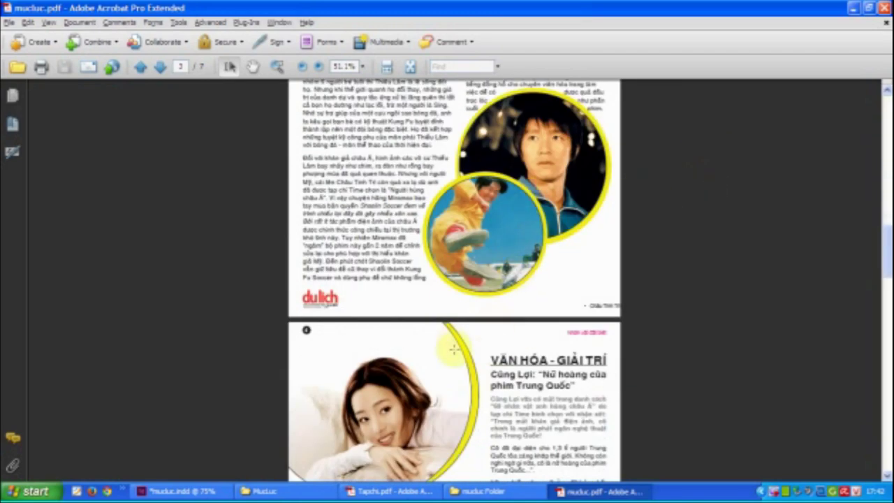
scroll(455, 343, "down", 4)
scroll(458, 340, "down", 1)
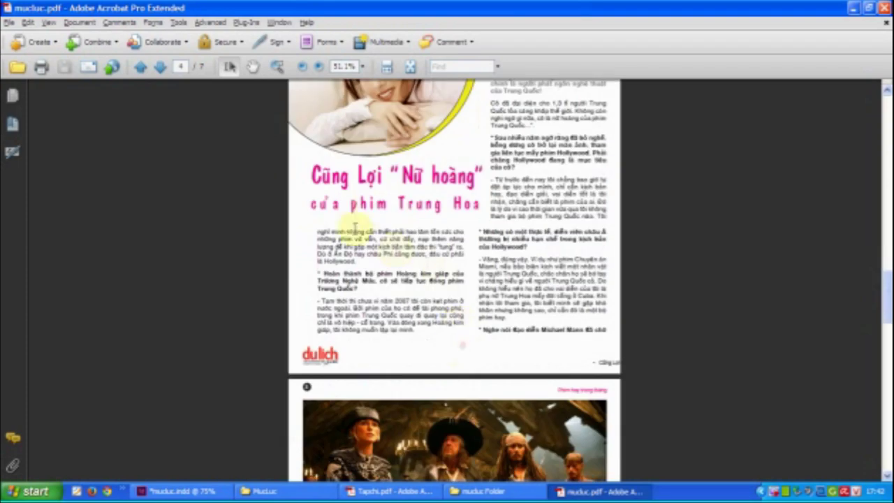
scroll(538, 302, "down", 6)
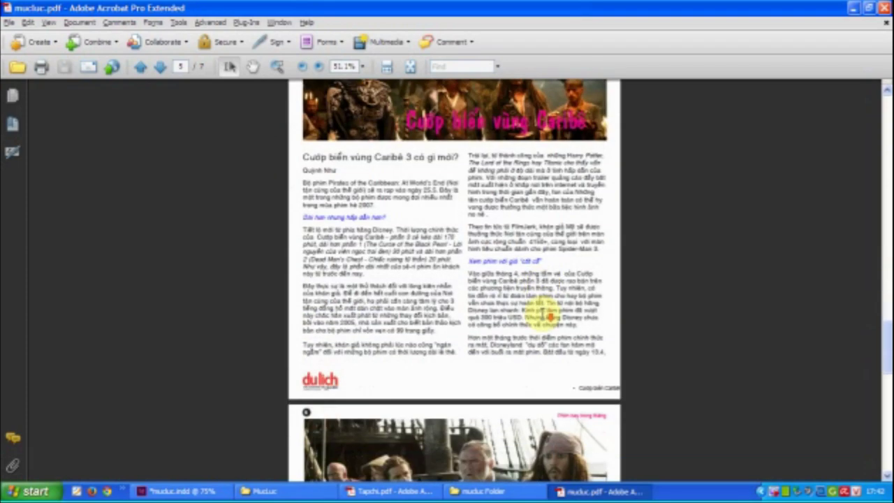
scroll(541, 307, "down", 9)
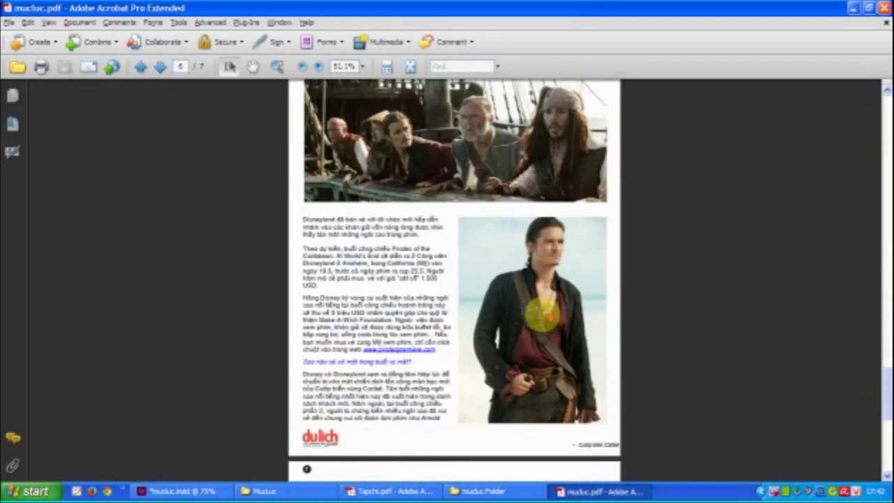
Check the section header on page 6 and the "Cũng Lợi" article title on page 4 of the PDF
scroll(545, 320, "up", 9)
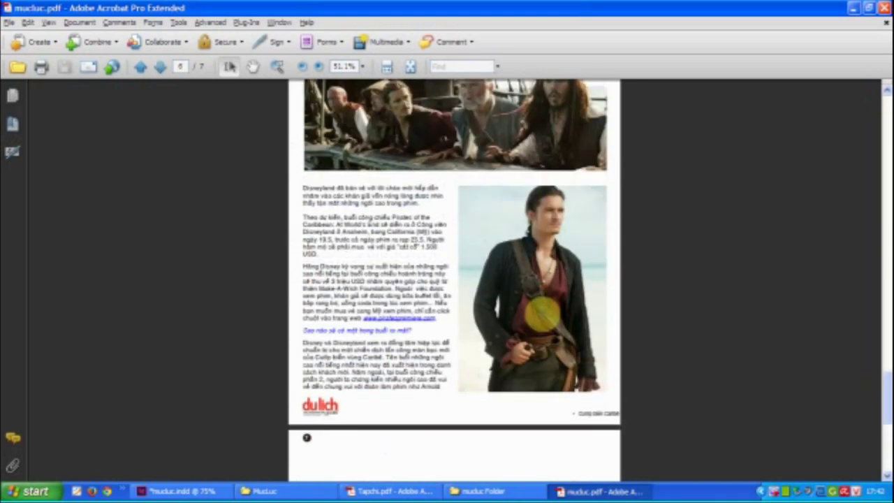
scroll(542, 316, "up", 3)
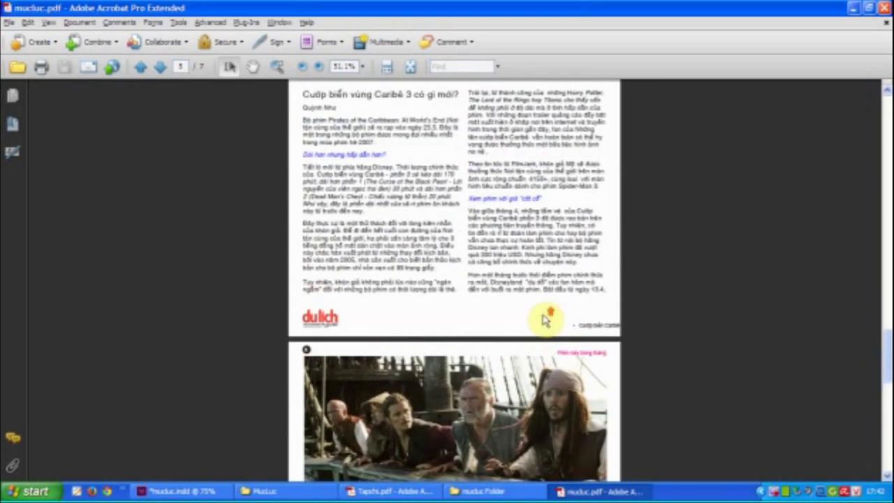
left_click_drag(558, 384, 599, 384)
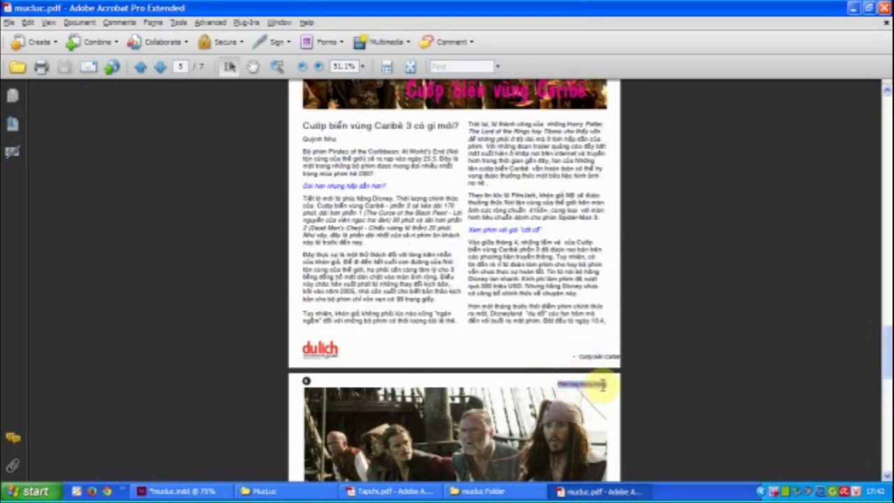
scroll(601, 384, "up", 9)
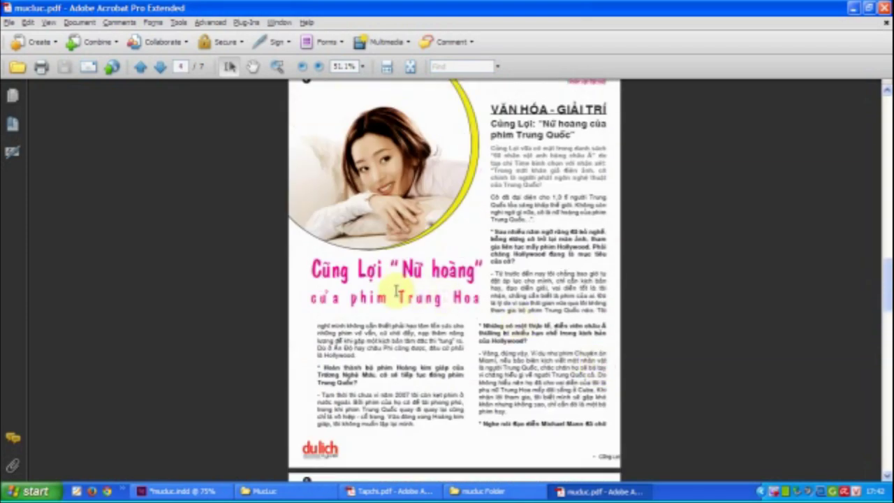
left_click_drag(312, 257, 480, 301)
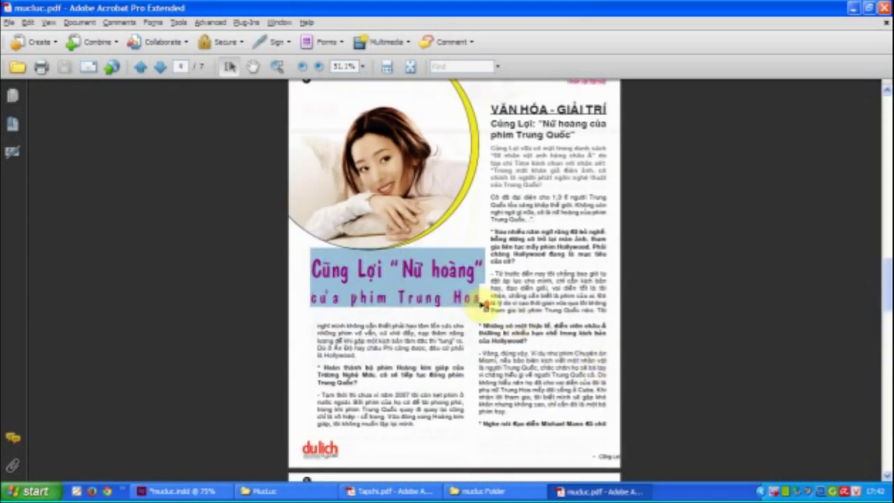
scroll(482, 304, "up", 15)
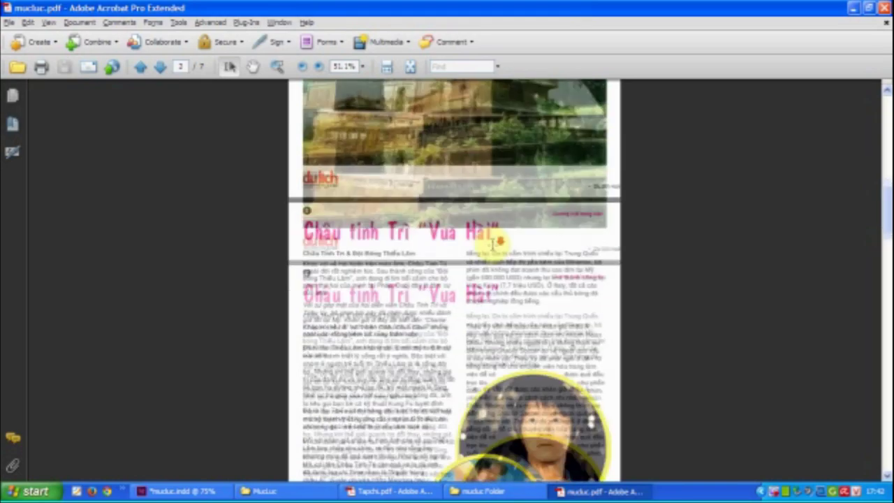
Examine the Mục Lục table of contents on page 7, including its entries, dot leaders and page numbers
scroll(493, 242, "down", 20)
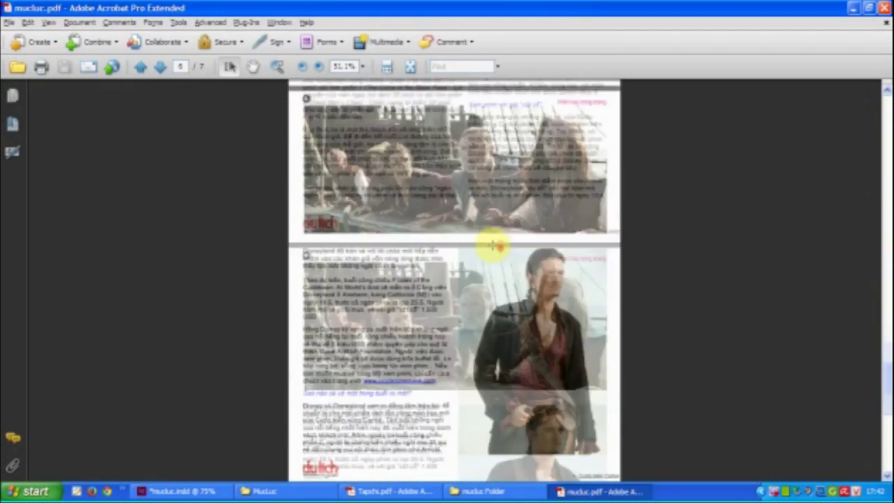
scroll(493, 244, "down", 10)
scroll(492, 271, "up", 3)
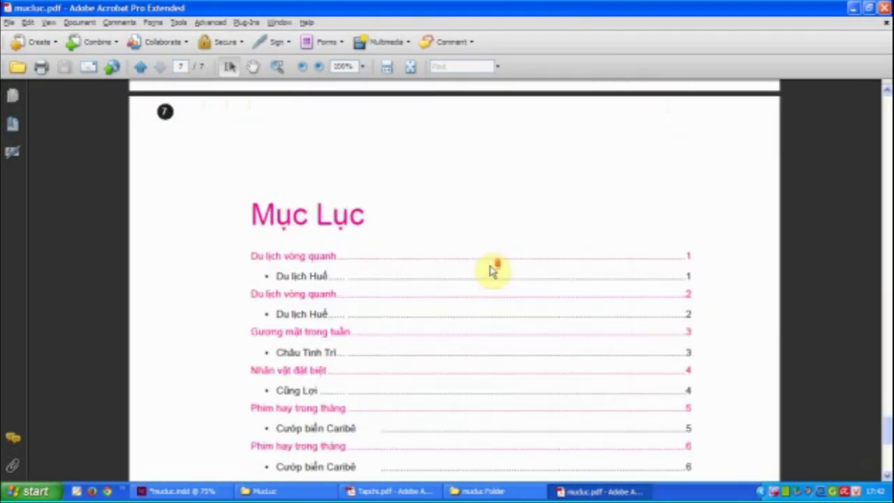
scroll(493, 271, "down", 2)
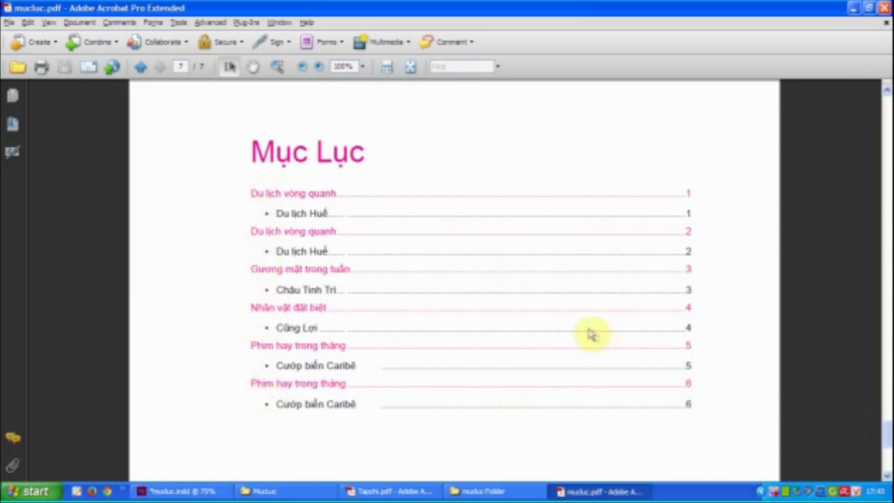
scroll(589, 331, "down", 1)
scroll(589, 331, "up", 15)
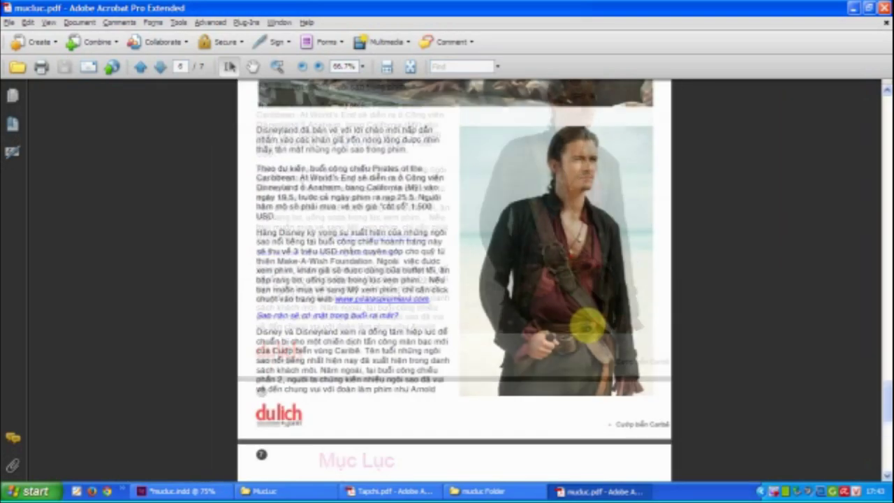
scroll(589, 328, "up", 10)
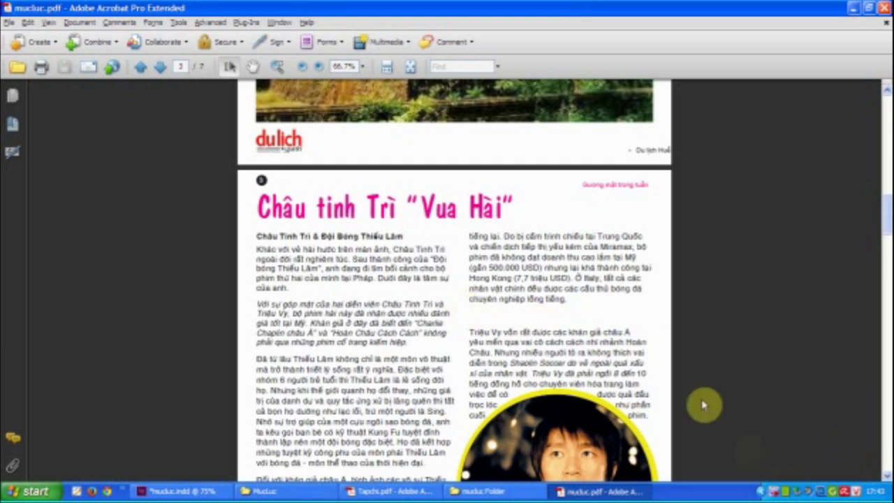
scroll(727, 416, "down", 5)
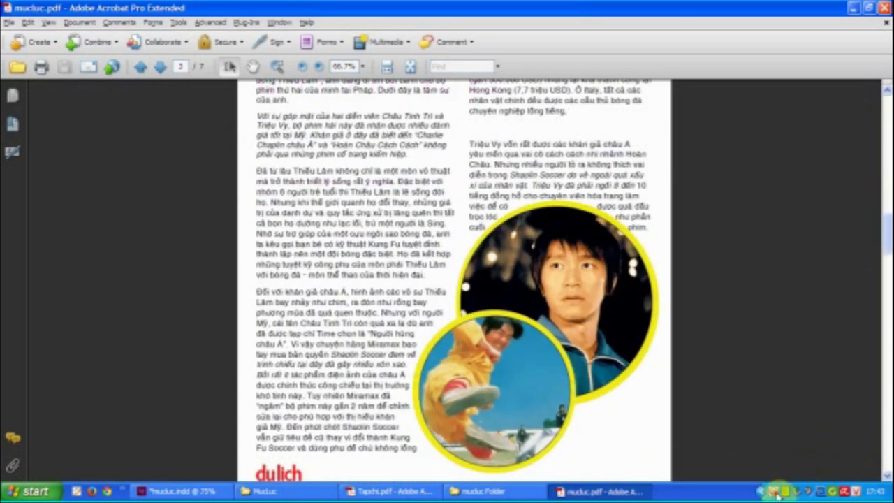
left_click(774, 493)
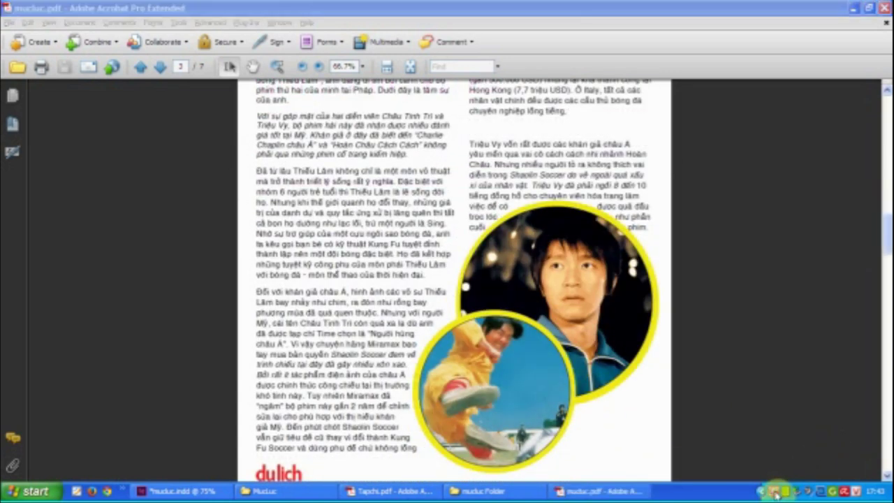